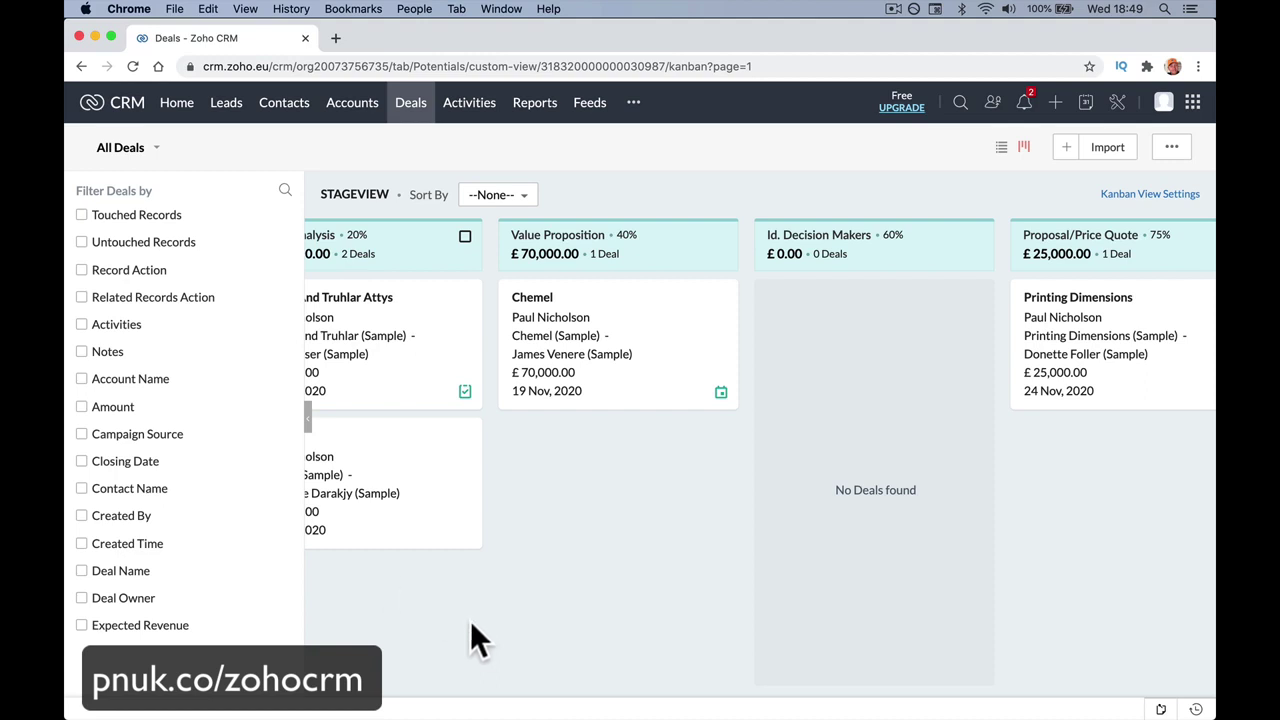
Scroll through the home dashboard widgets, then bring up the All Leads list.
{"action": "scroll", "coordinate": [478, 626], "scroll_direction": "left", "scroll_amount": 5}
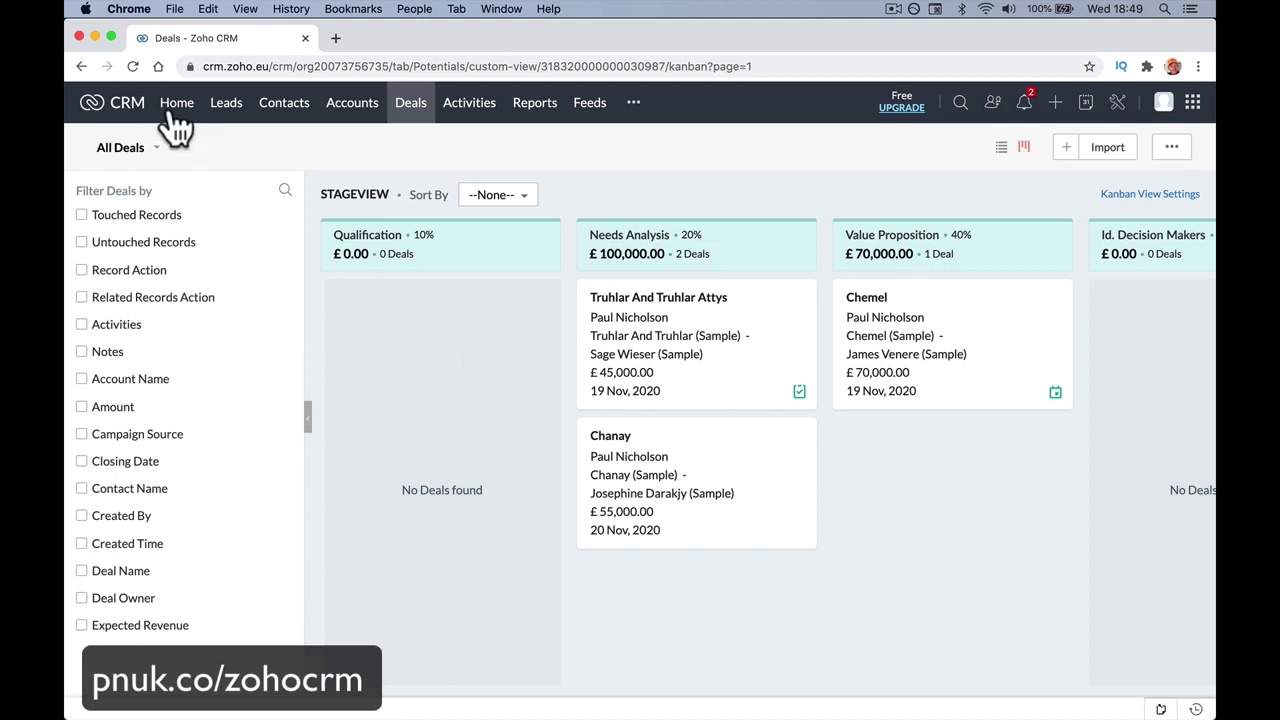
{"action": "left_click", "coordinate": [174, 104]}
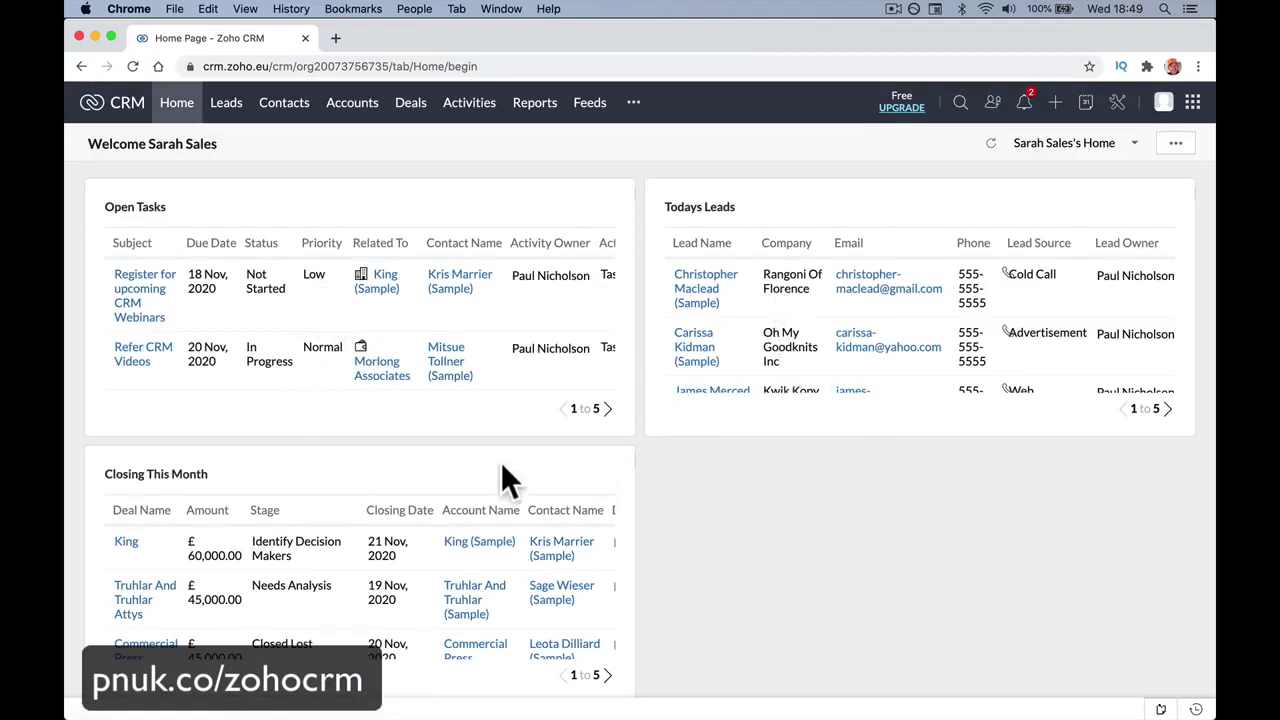
{"action": "scroll", "coordinate": [199, 493], "scroll_direction": "down", "scroll_amount": 3}
{"action": "scroll", "coordinate": [199, 493], "scroll_direction": "up", "scroll_amount": 3}
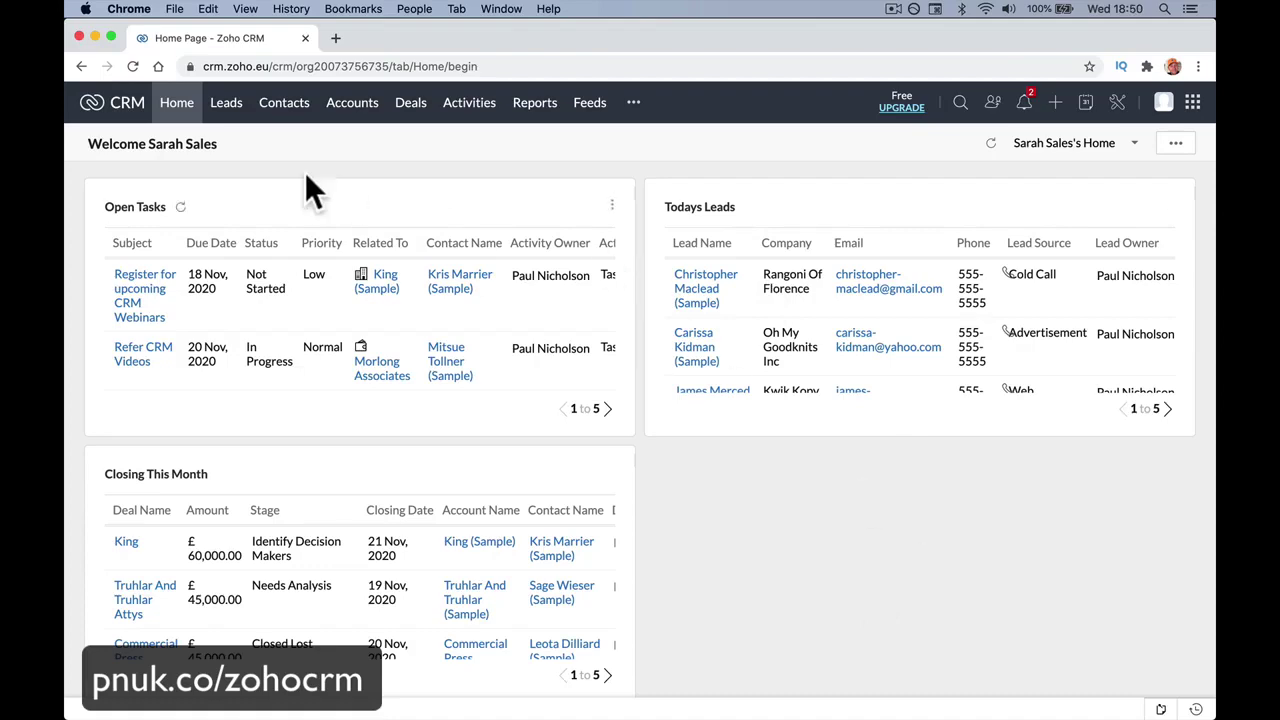
{"action": "left_click", "coordinate": [228, 108]}
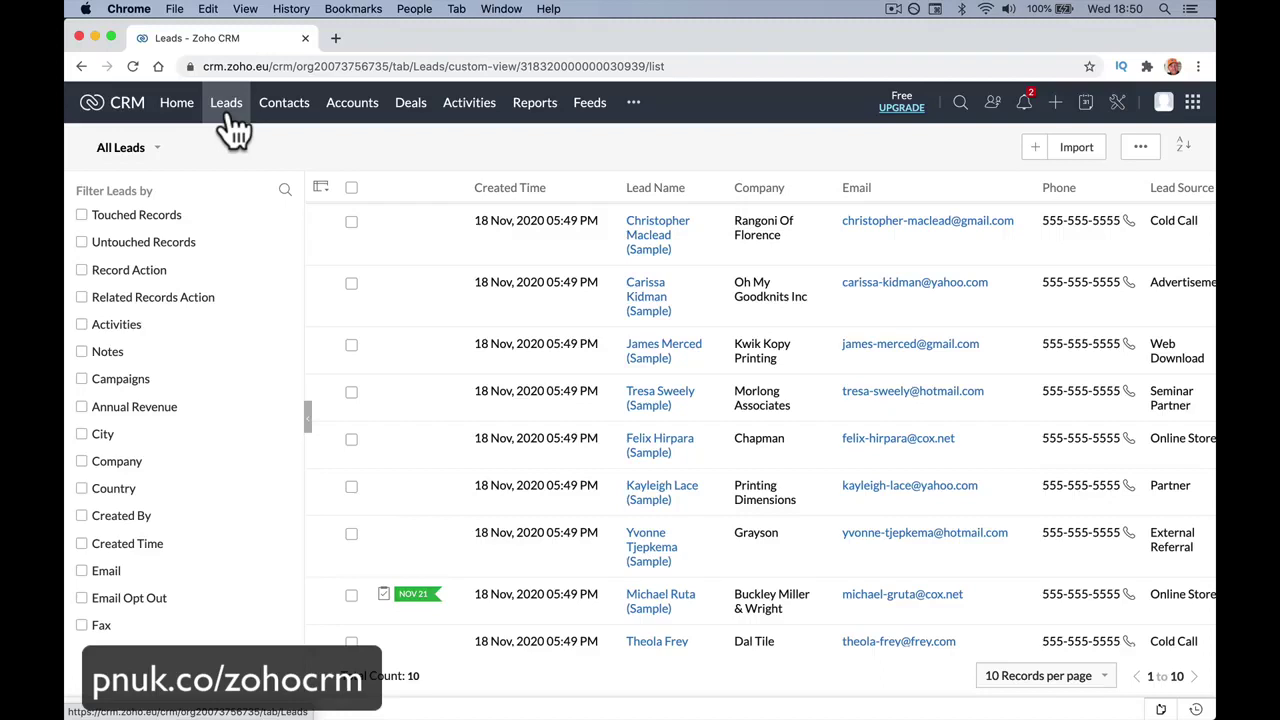
Scroll across the leads table's columns, then switch to the All Contacts list.
{"action": "scroll", "coordinate": [642, 355], "scroll_direction": "right", "scroll_amount": 3}
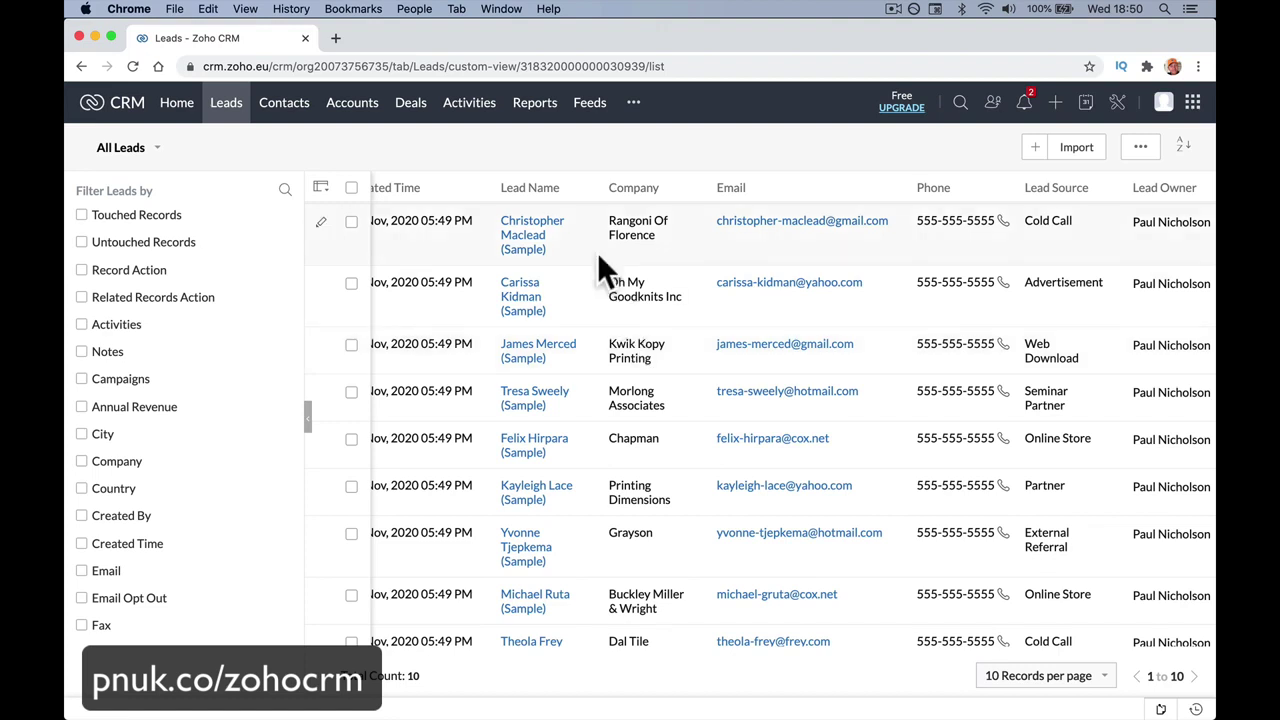
{"action": "scroll", "coordinate": [597, 252], "scroll_direction": "left", "scroll_amount": 3}
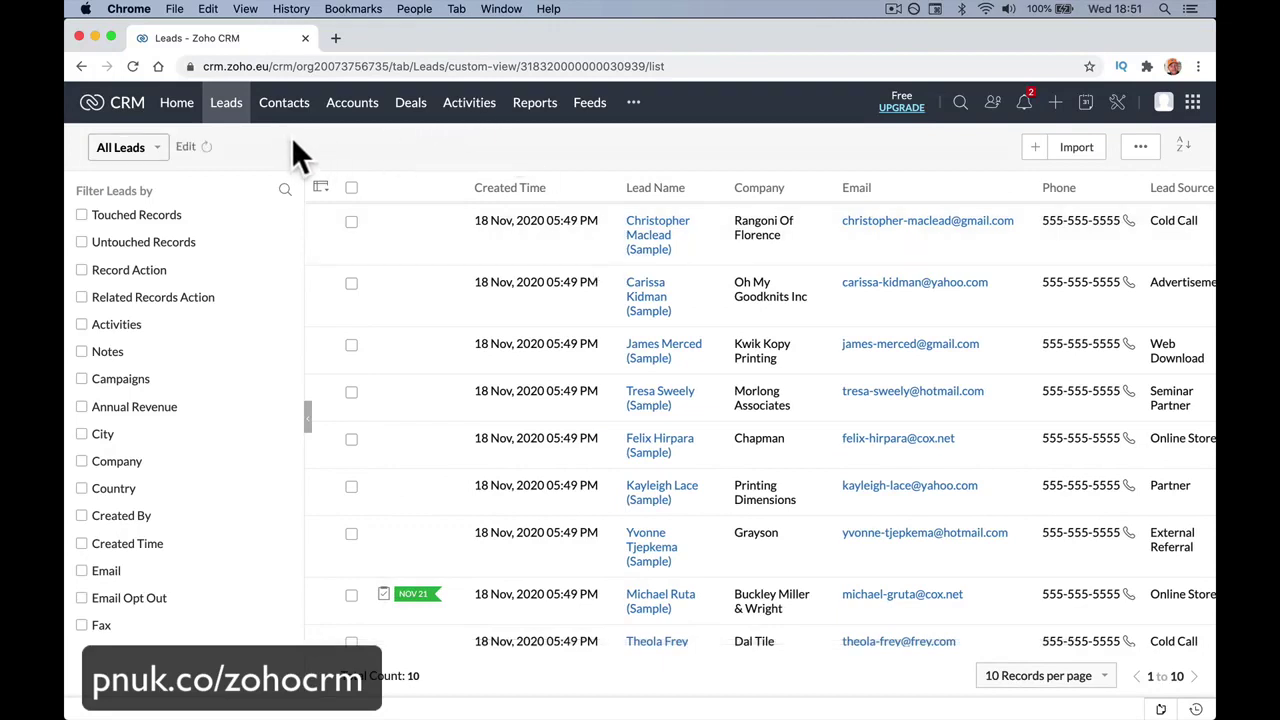
{"action": "left_click", "coordinate": [284, 102]}
Flip between the Contacts and Accounts lists several times, ending on All Accounts.
{"action": "left_click", "coordinate": [346, 116]}
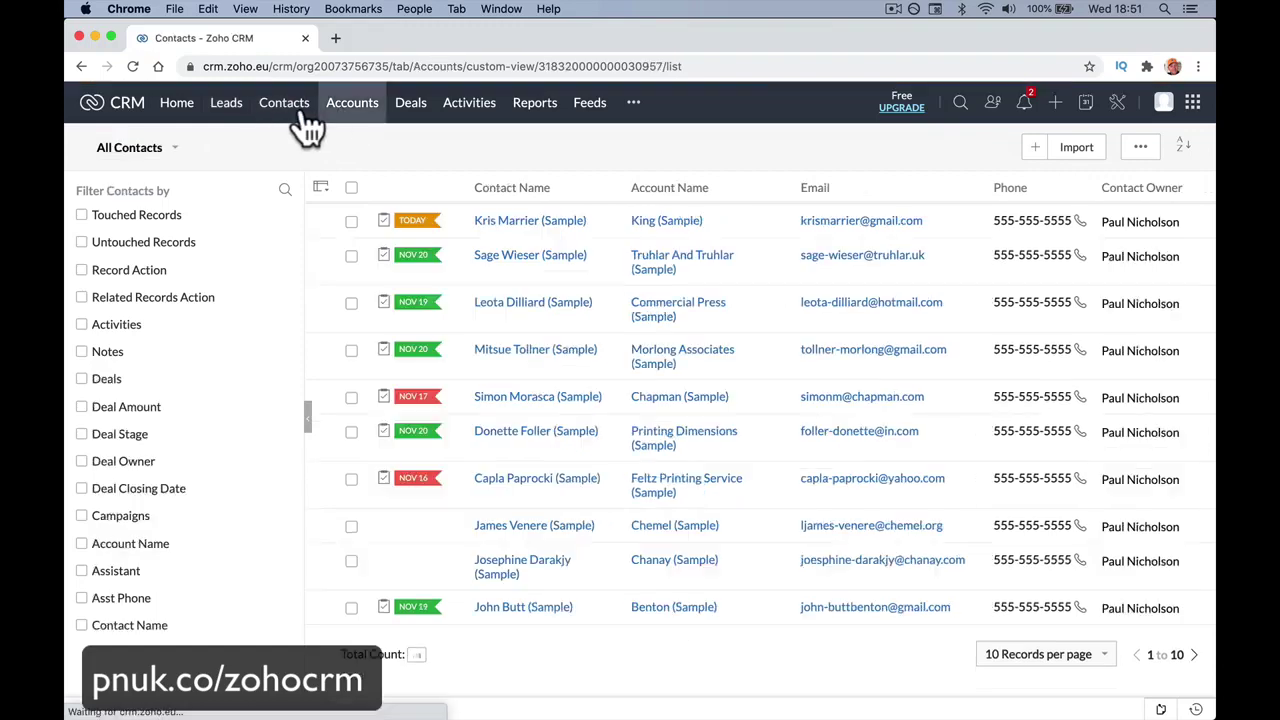
{"action": "left_click", "coordinate": [286, 116]}
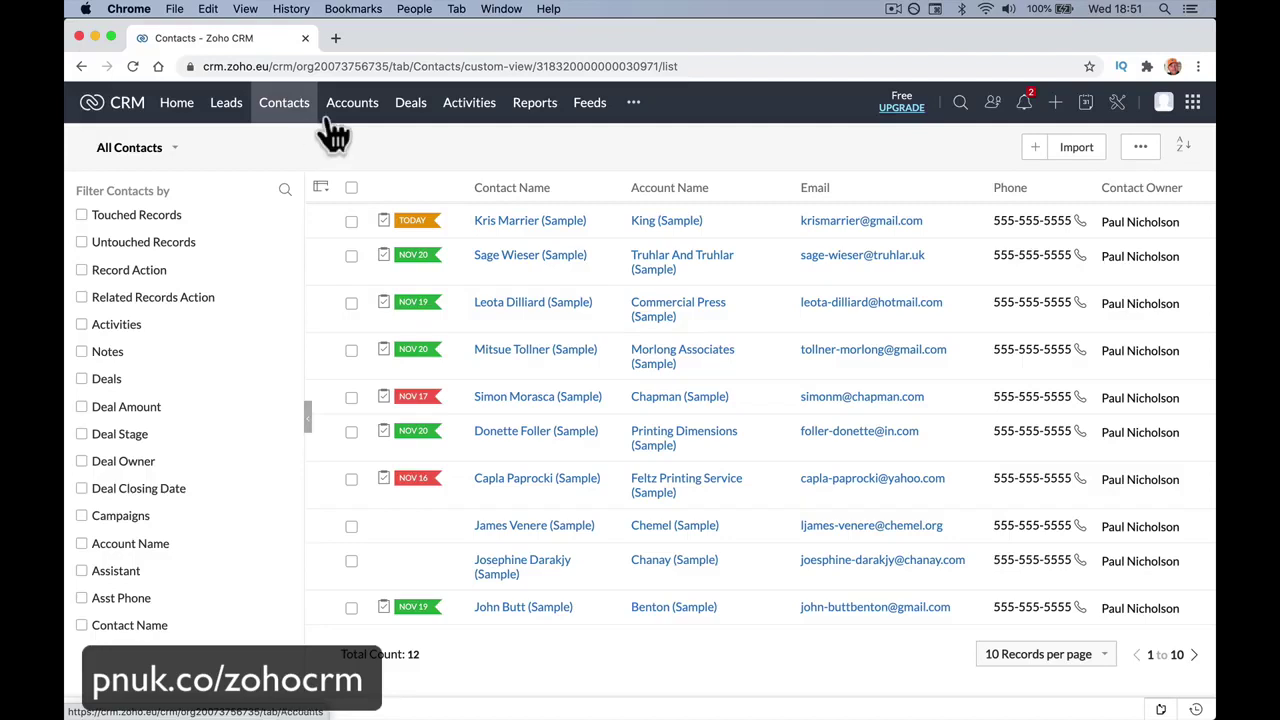
{"action": "left_click", "coordinate": [333, 130]}
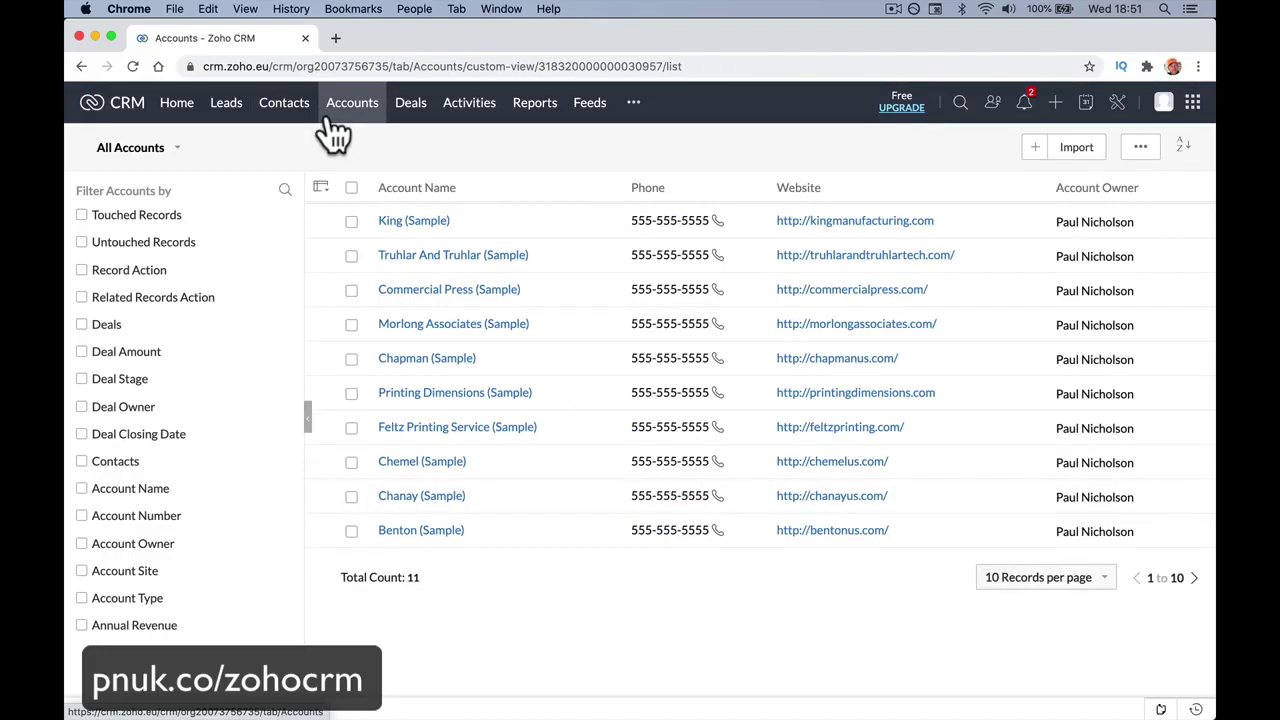
{"action": "left_click", "coordinate": [278, 104]}
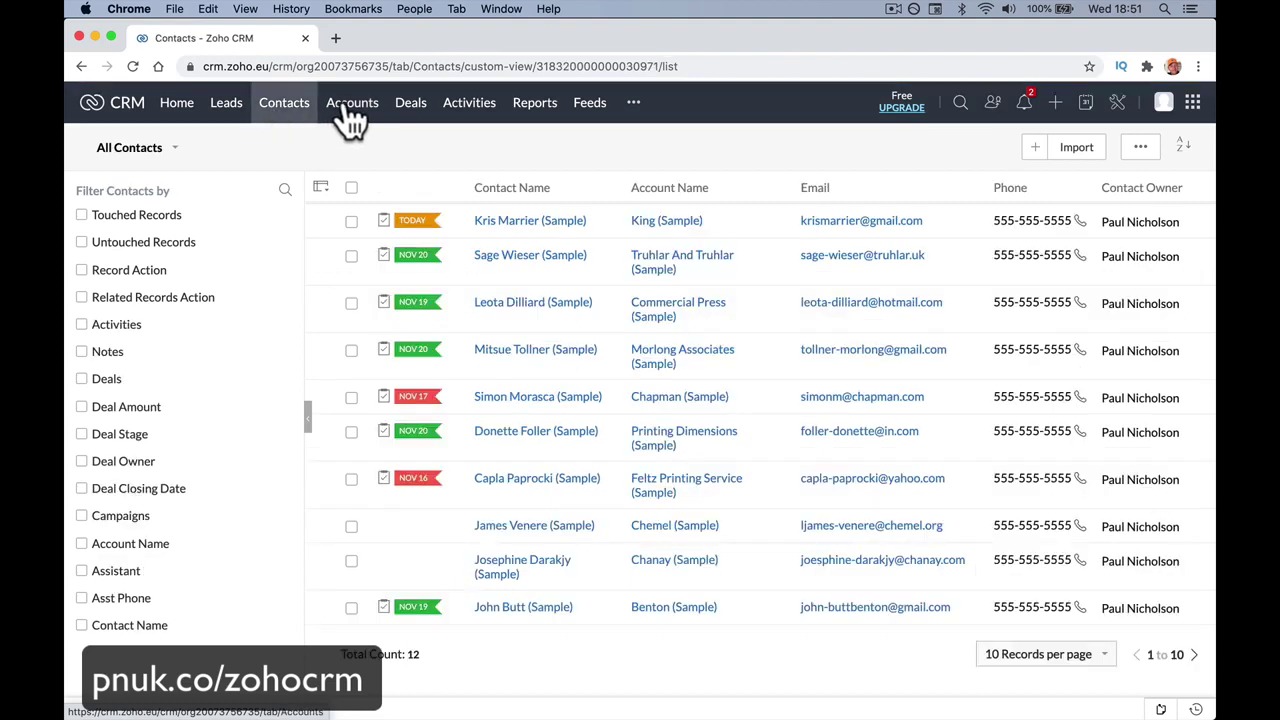
{"action": "left_click", "coordinate": [343, 108]}
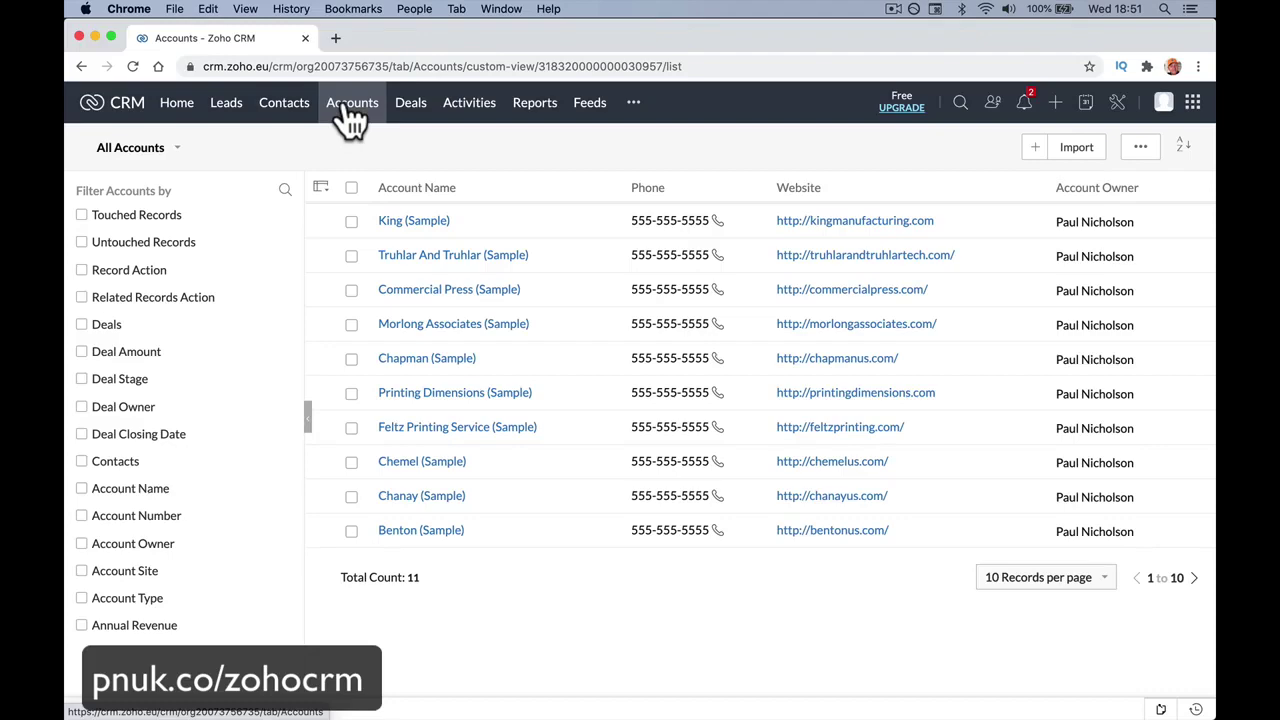
{"action": "left_click", "coordinate": [280, 105]}
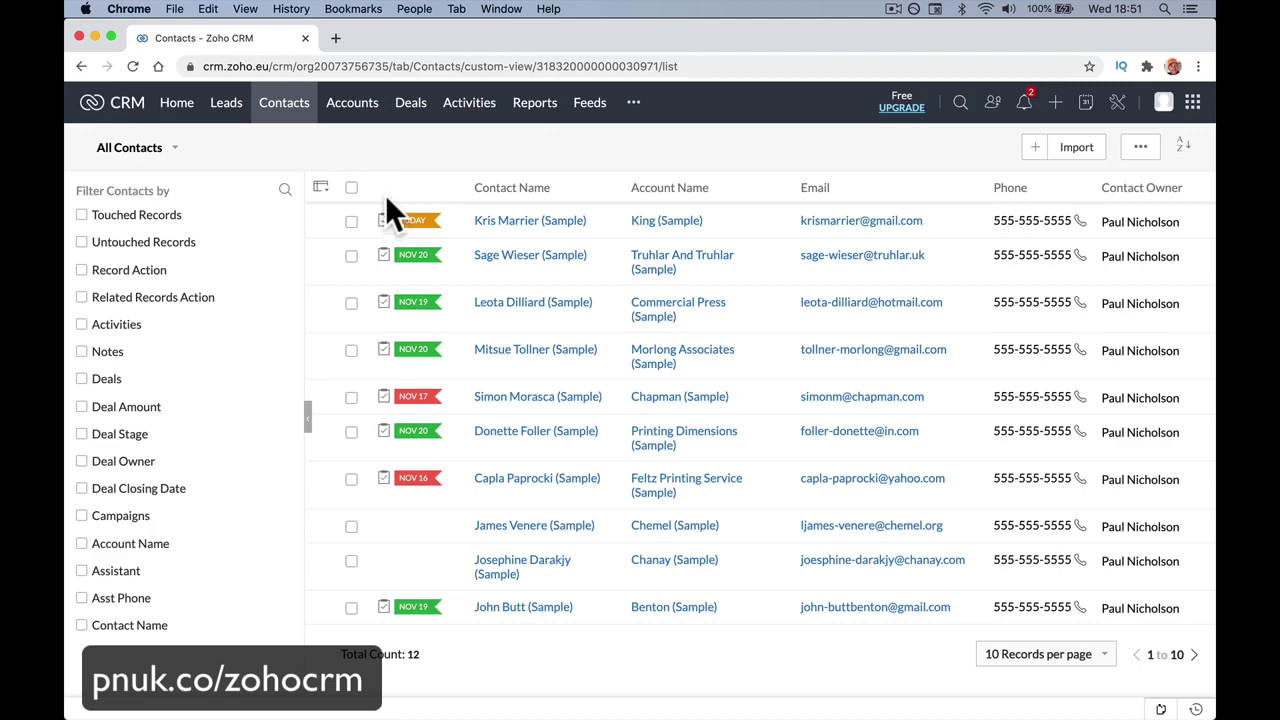
{"action": "left_click", "coordinate": [355, 108]}
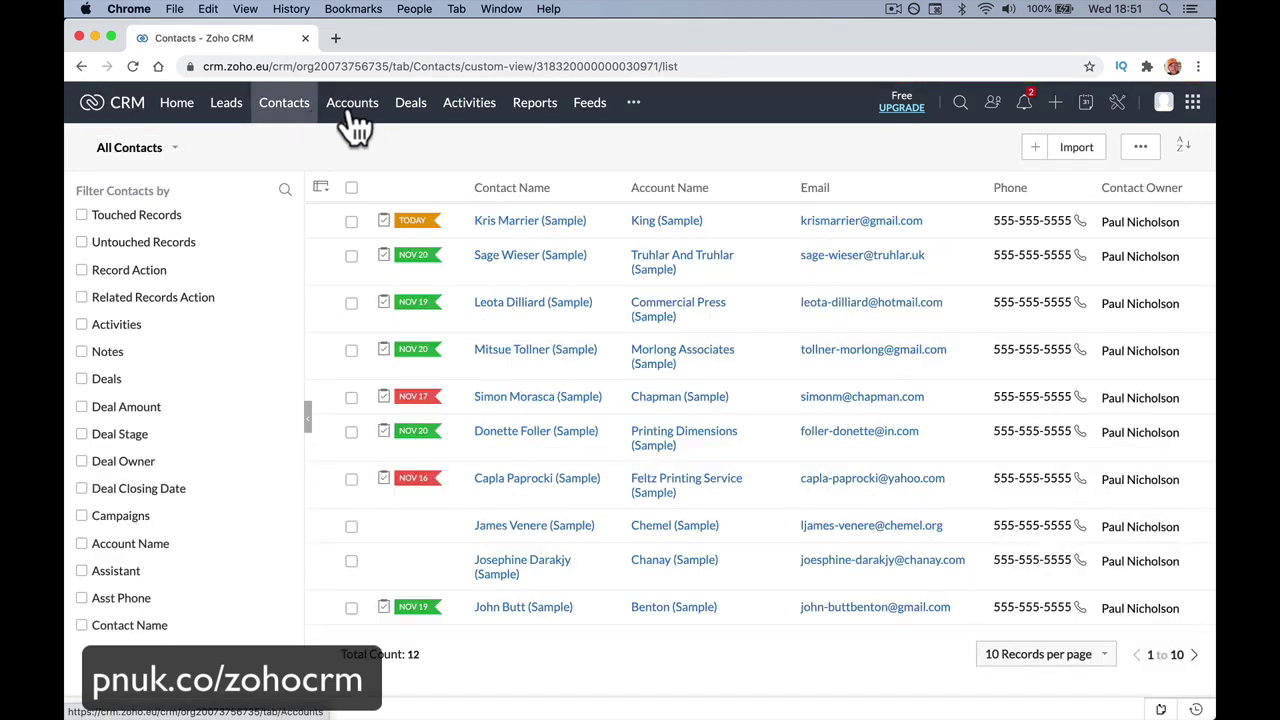
{"action": "left_click", "coordinate": [352, 110]}
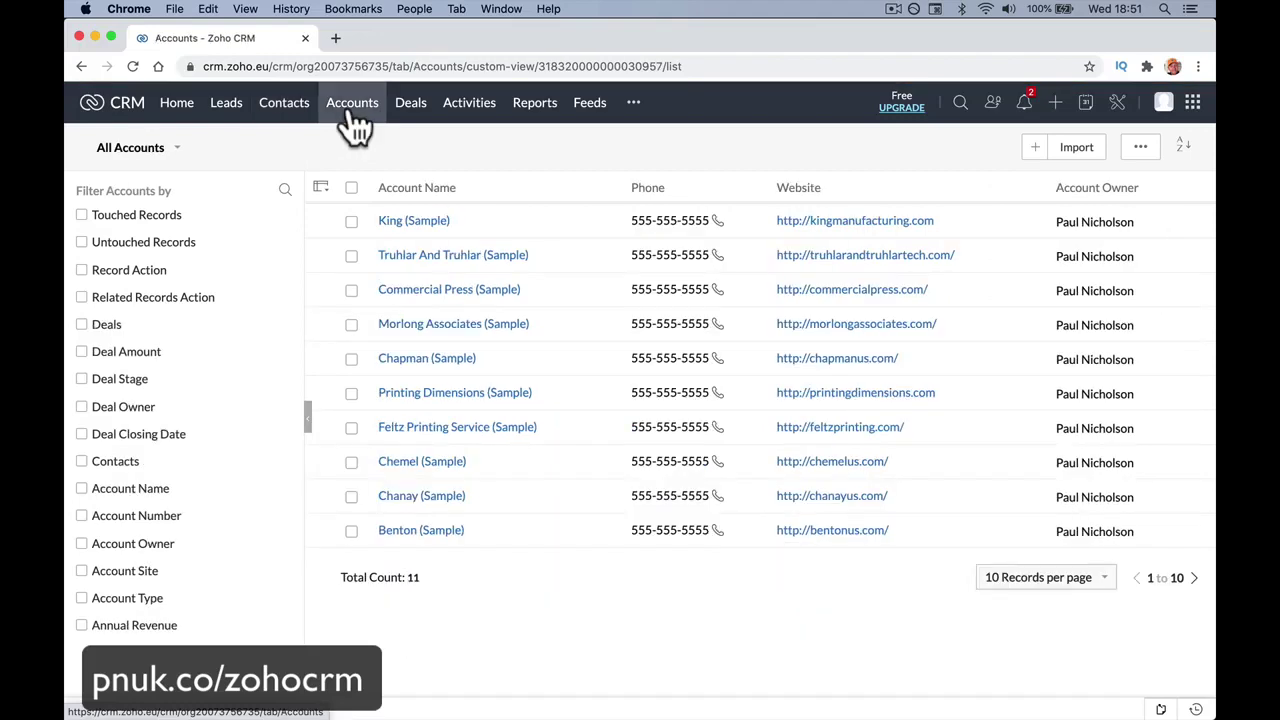
{"action": "left_click", "coordinate": [292, 115]}
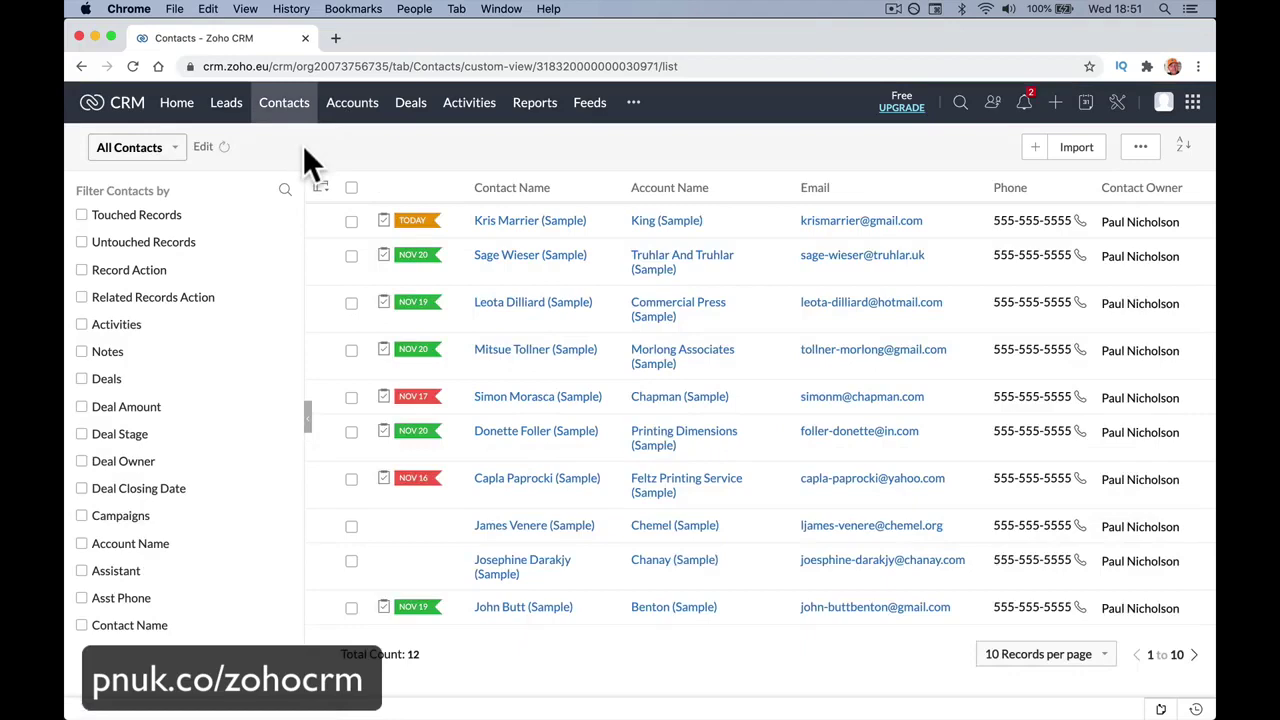
{"action": "left_click", "coordinate": [349, 121]}
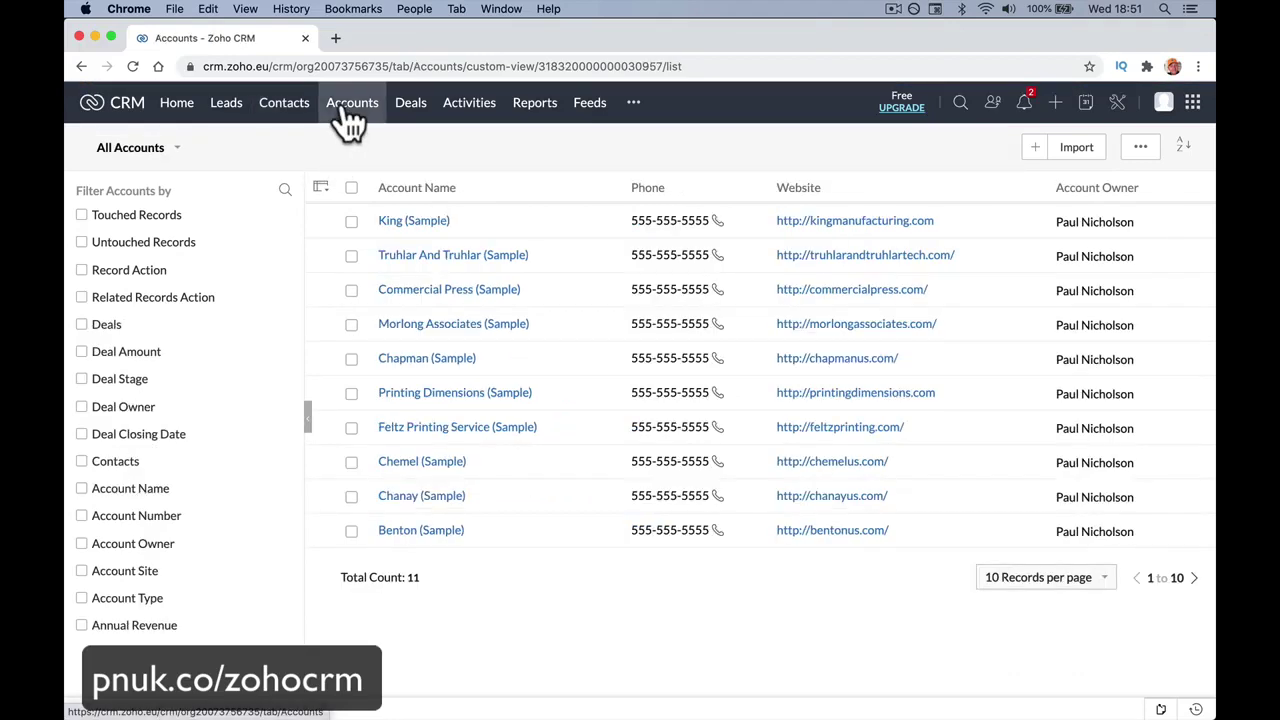
On the Deals board, drag the Truhlar And Truhlar Attys card into Qualification, then view Activities.
{"action": "left_click", "coordinate": [410, 108]}
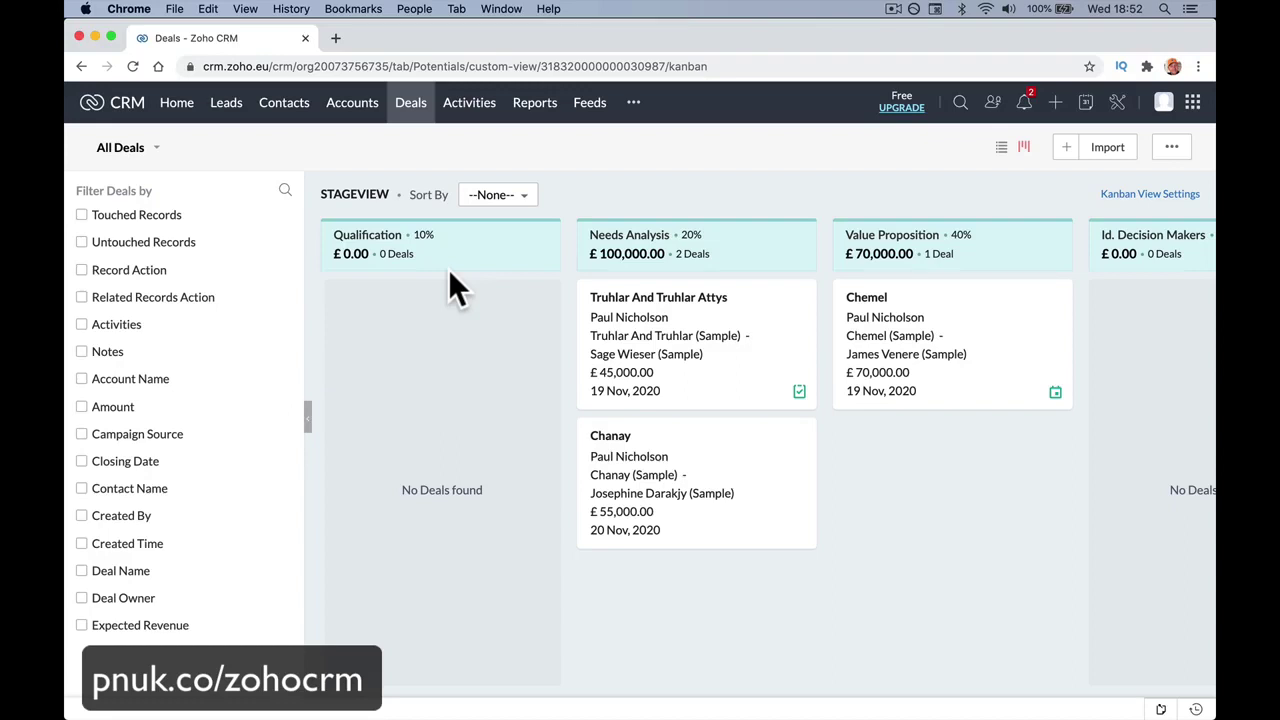
{"action": "scroll", "coordinate": [448, 270], "scroll_direction": "right", "scroll_amount": 10}
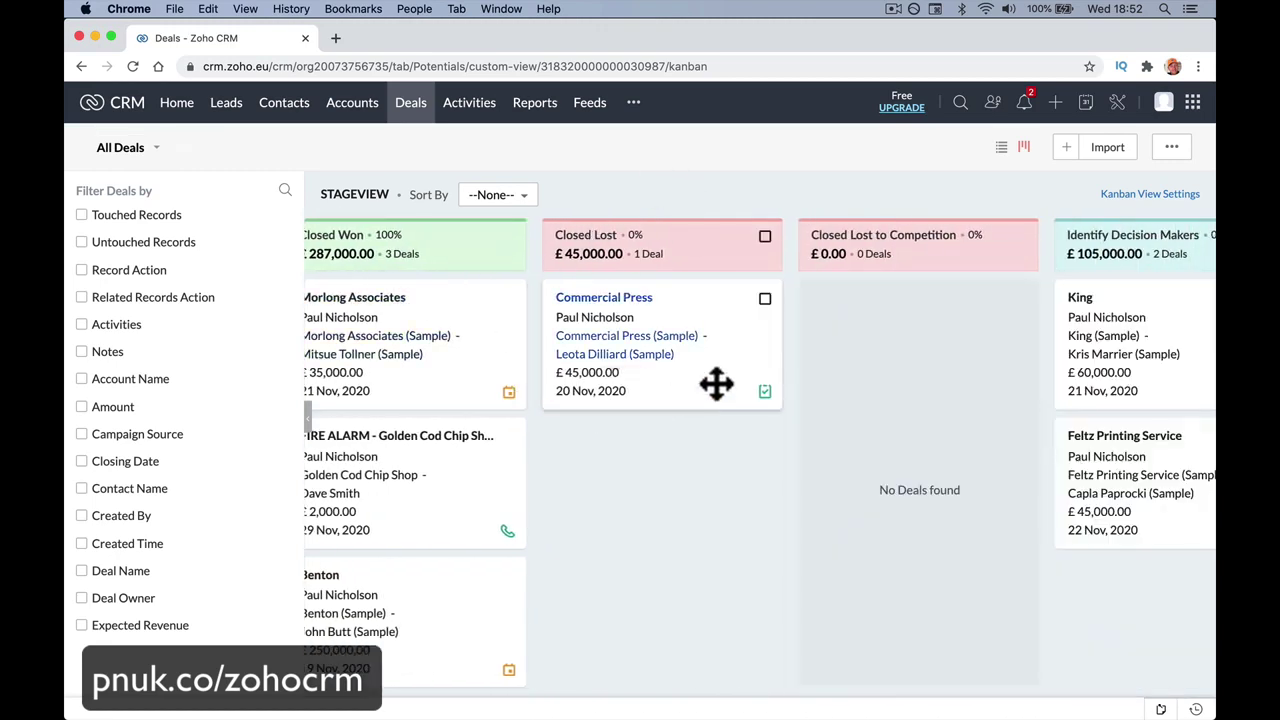
{"action": "scroll", "coordinate": [714, 380], "scroll_direction": "left", "scroll_amount": 15}
{"action": "scroll", "coordinate": [480, 375], "scroll_direction": "left", "scroll_amount": 5}
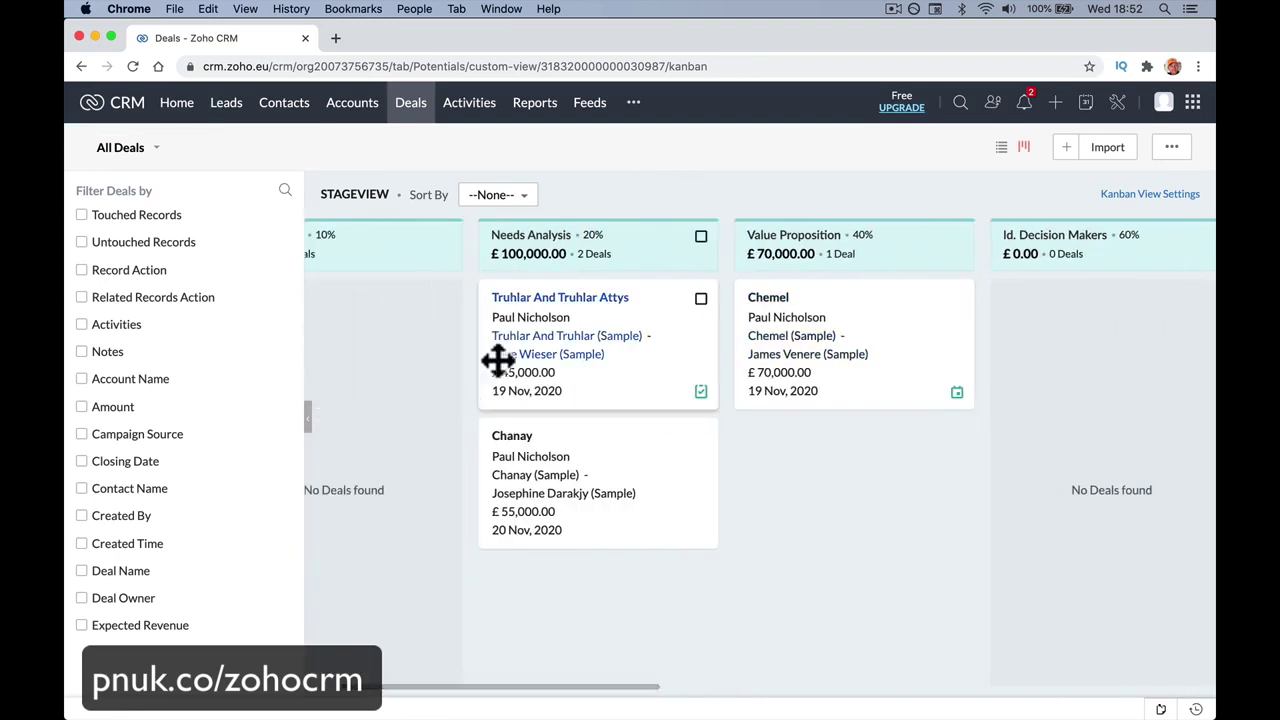
{"action": "left_click_drag", "start_coordinate": [567, 300], "coordinate": [421, 309]}
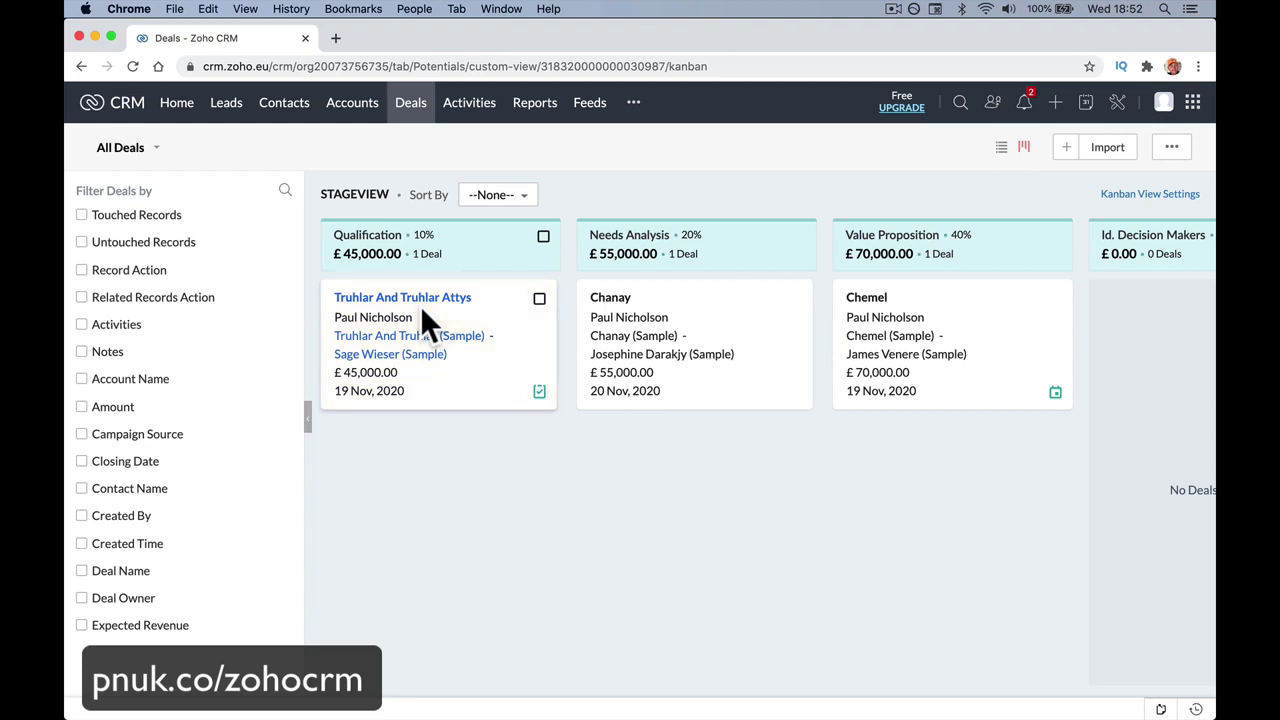
{"action": "scroll", "coordinate": [420, 306], "scroll_direction": "right", "scroll_amount": 15}
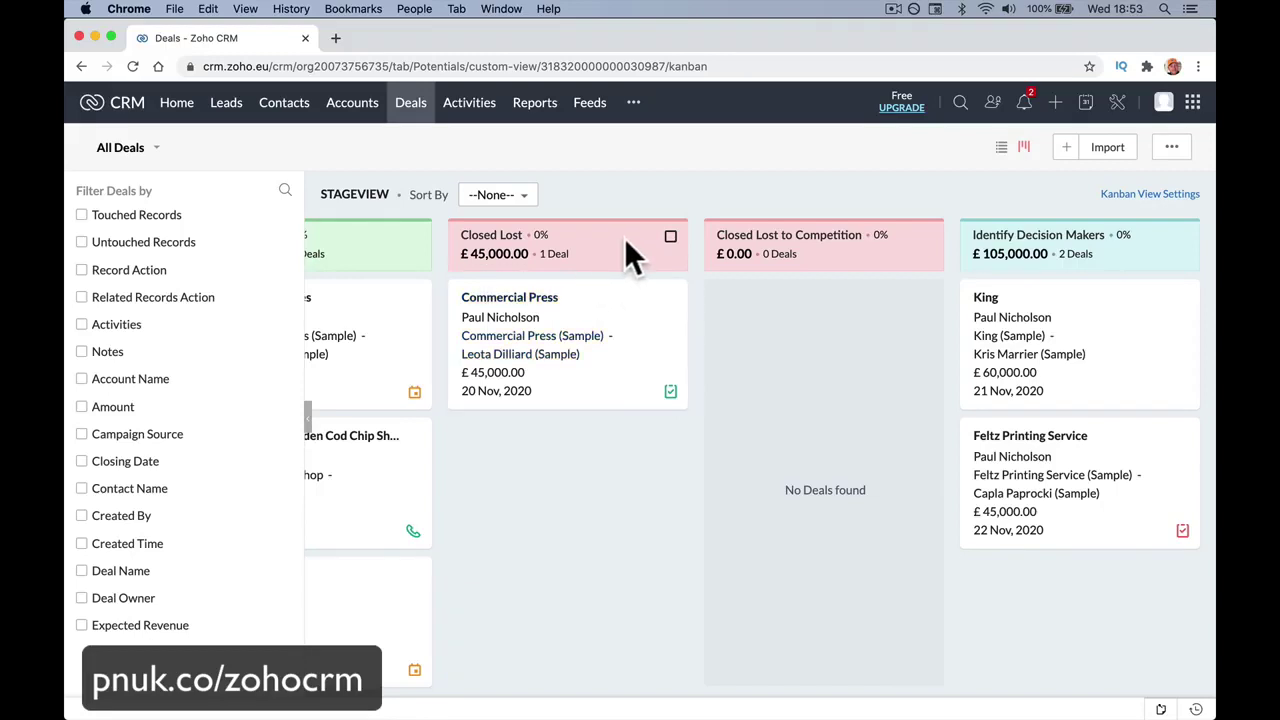
{"action": "left_click", "coordinate": [478, 112]}
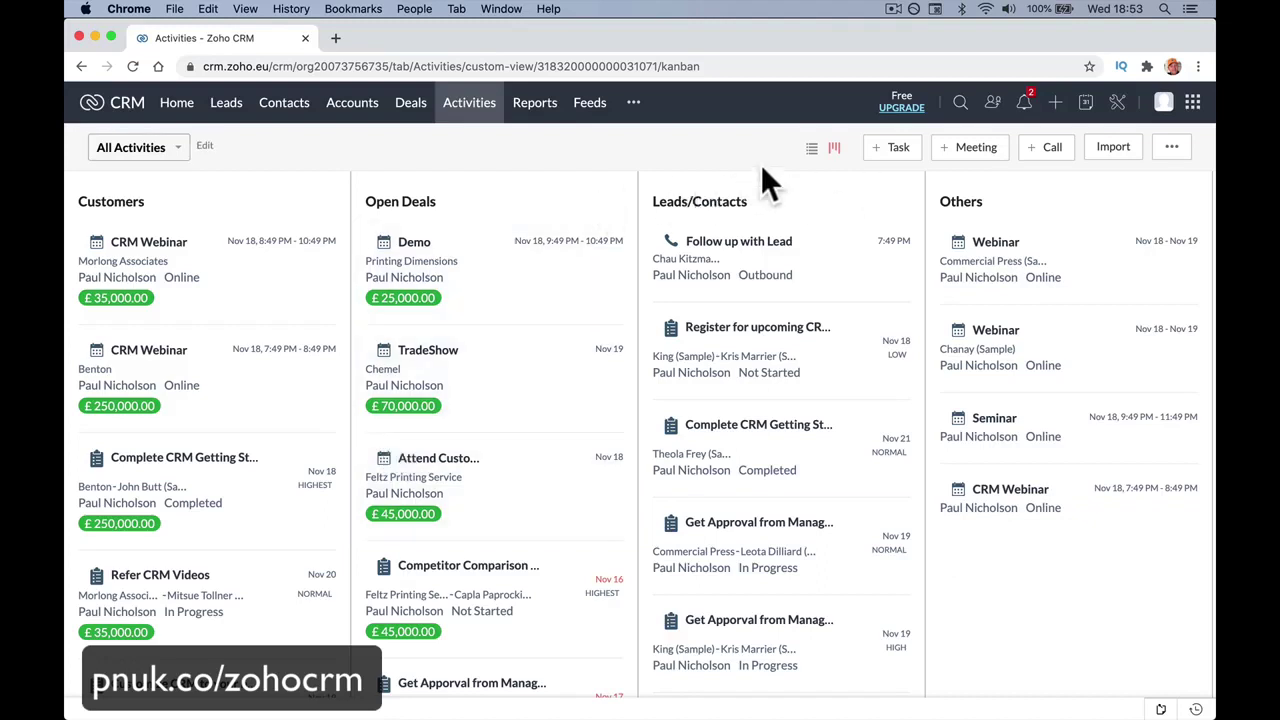
Toggle Activities between list and Kanban views, then bring up the All Reports page.
{"action": "left_click", "coordinate": [812, 150]}
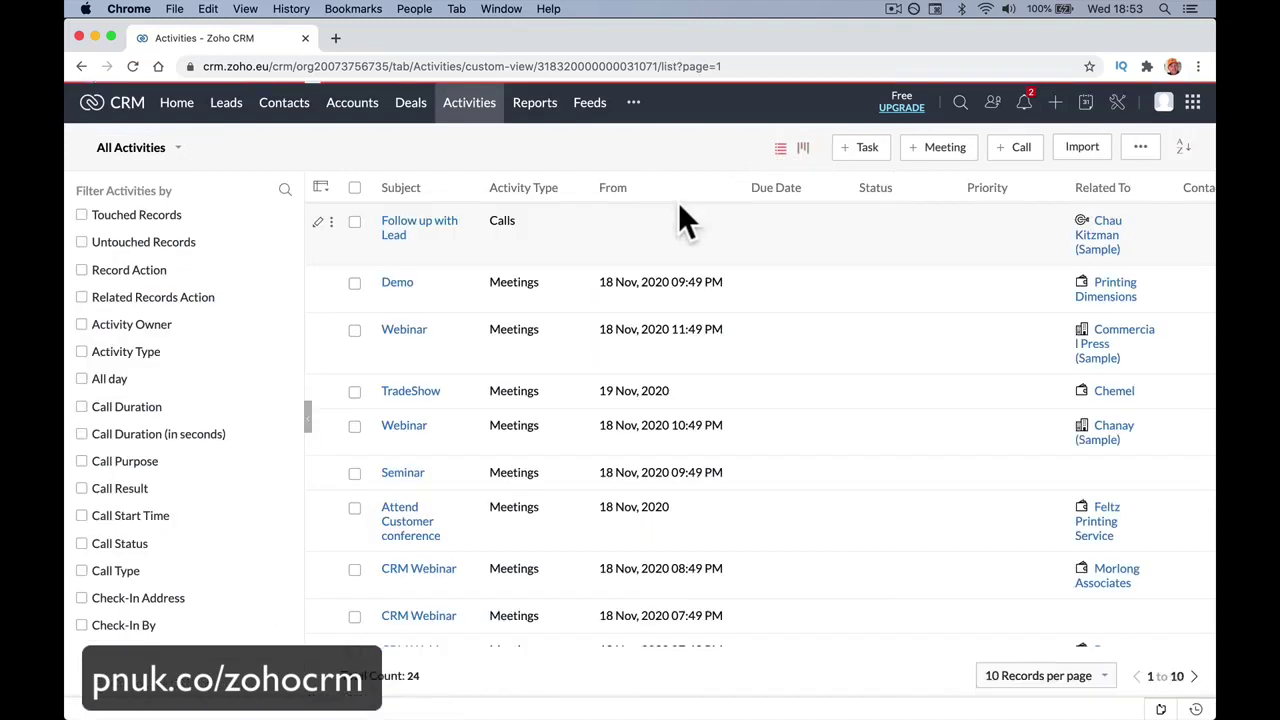
{"action": "left_click", "coordinate": [809, 148]}
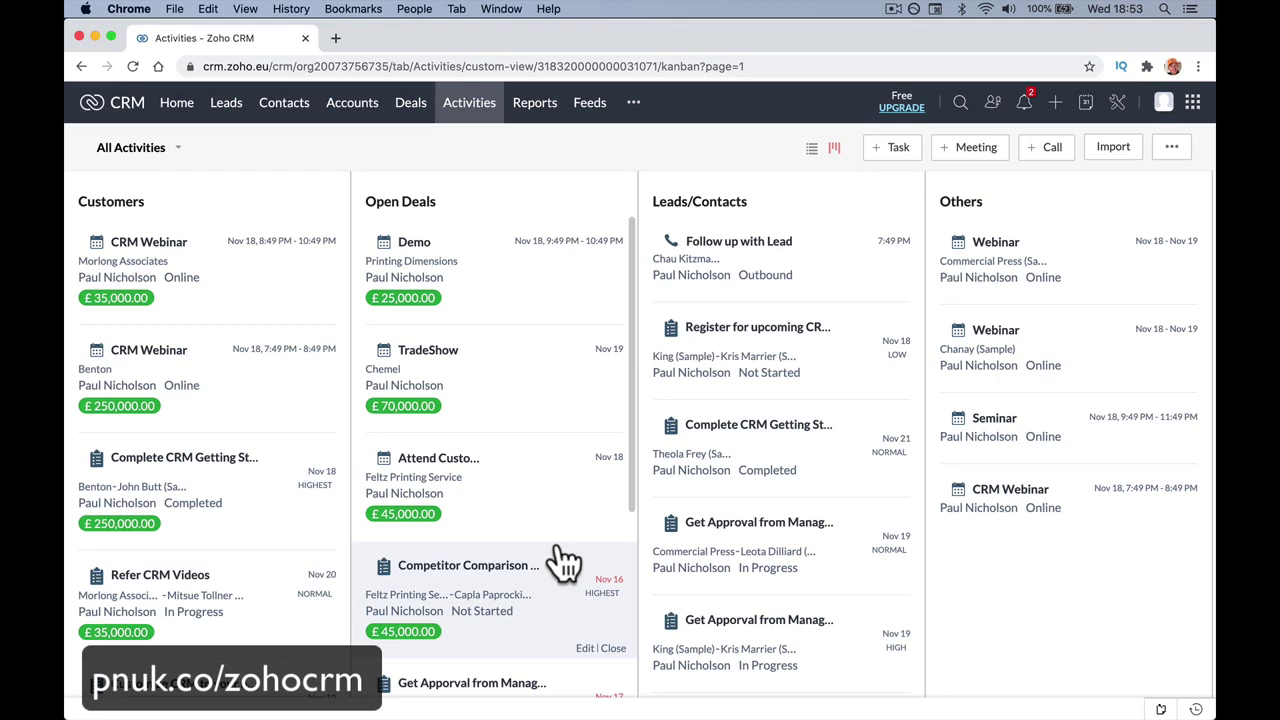
{"action": "left_click", "coordinate": [534, 118]}
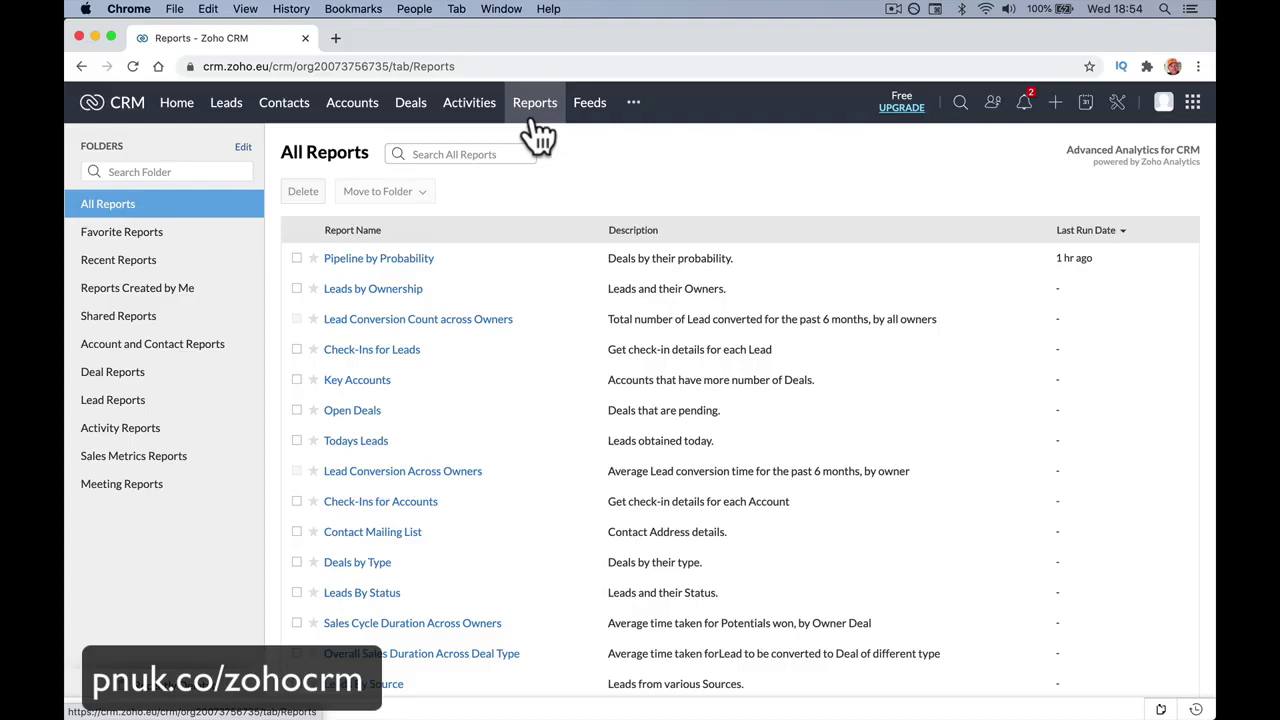
Go to Feeds, focus the 'Hey! What's up?' post box, and scroll the deal updates.
{"action": "left_click", "coordinate": [584, 123]}
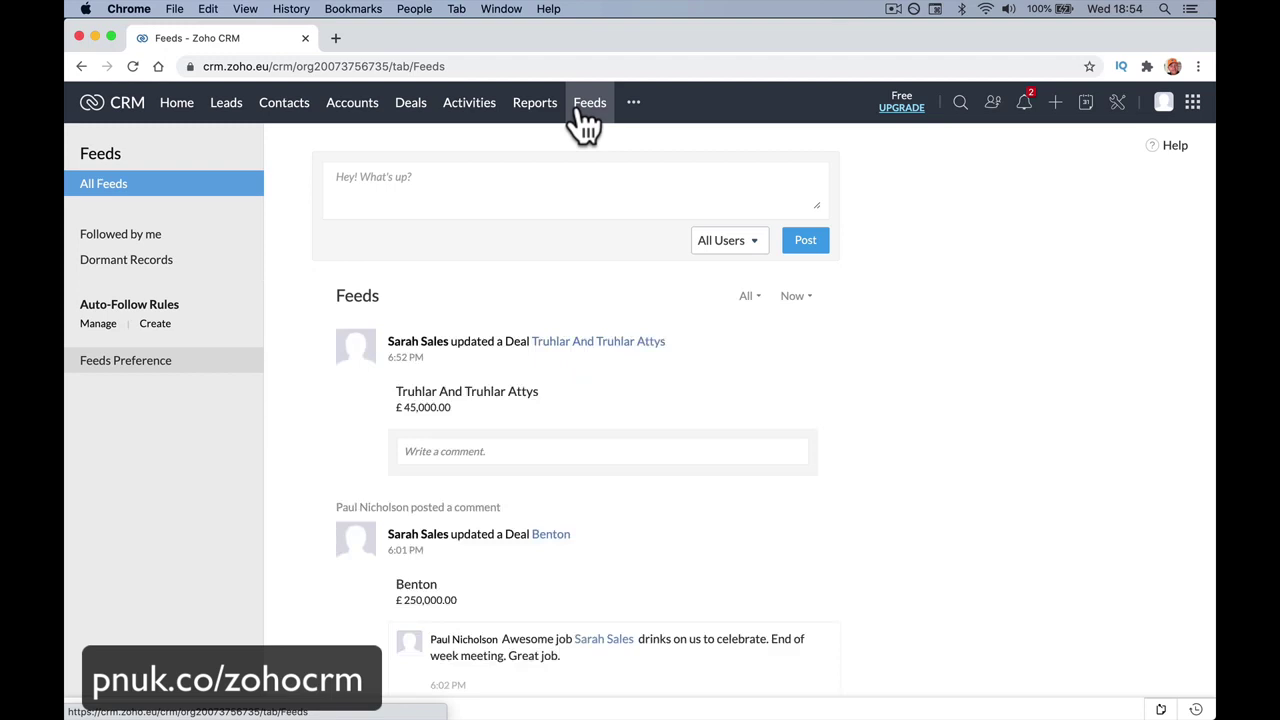
{"action": "left_click", "coordinate": [485, 177]}
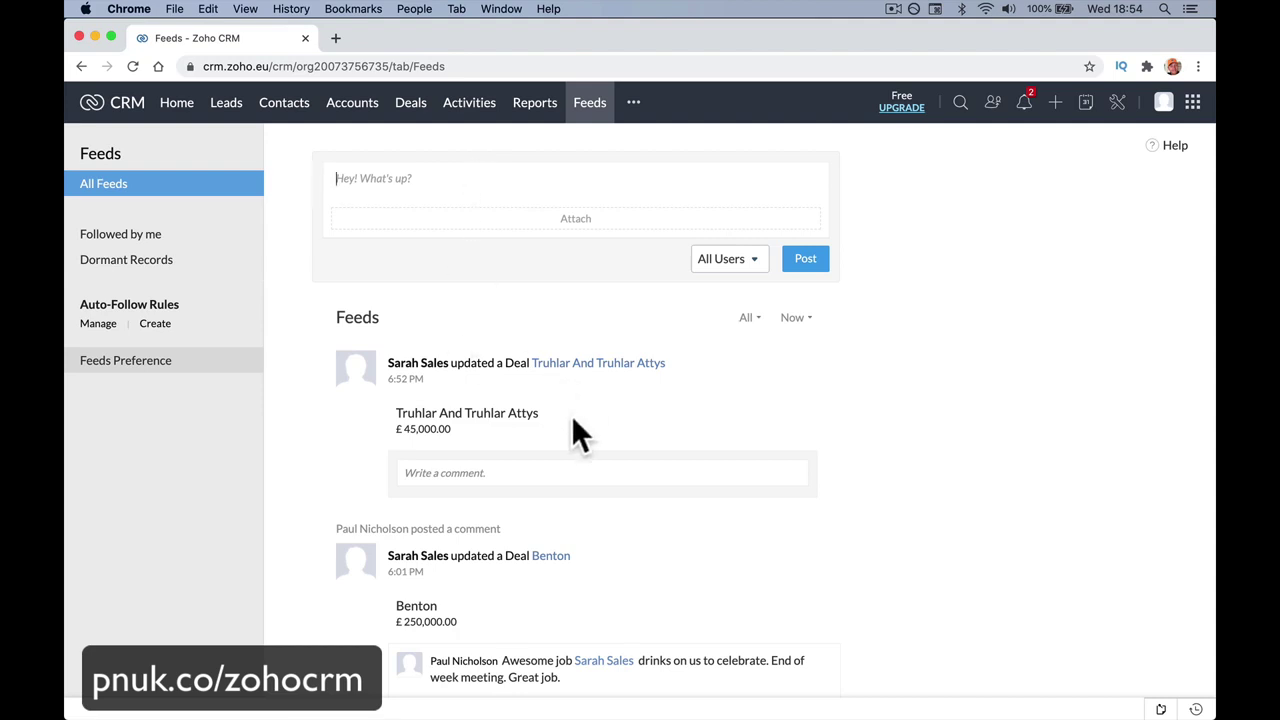
{"action": "scroll", "coordinate": [571, 425], "scroll_direction": "down", "scroll_amount": 3}
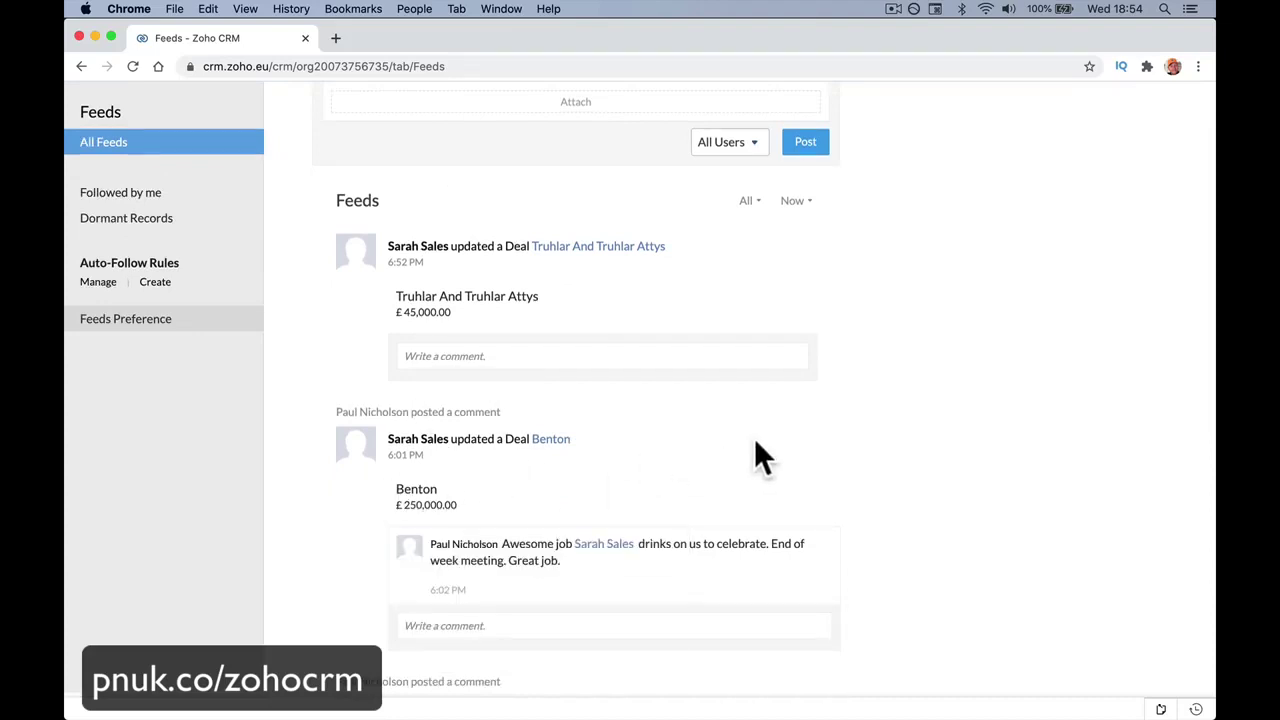
{"action": "scroll", "coordinate": [754, 438], "scroll_direction": "up", "scroll_amount": 3}
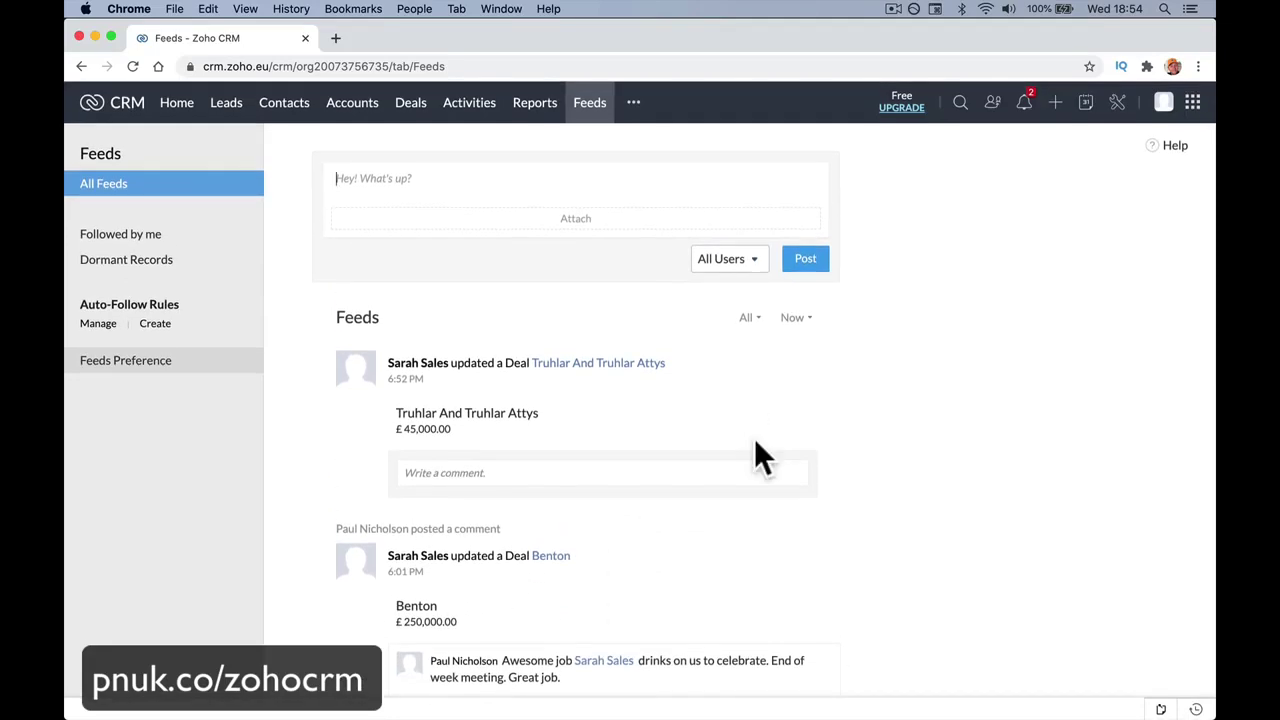
Check the top-bar search, referral, notifications, quick-create, calendar and setup panels, then return to Leads.
{"action": "left_click", "coordinate": [960, 102]}
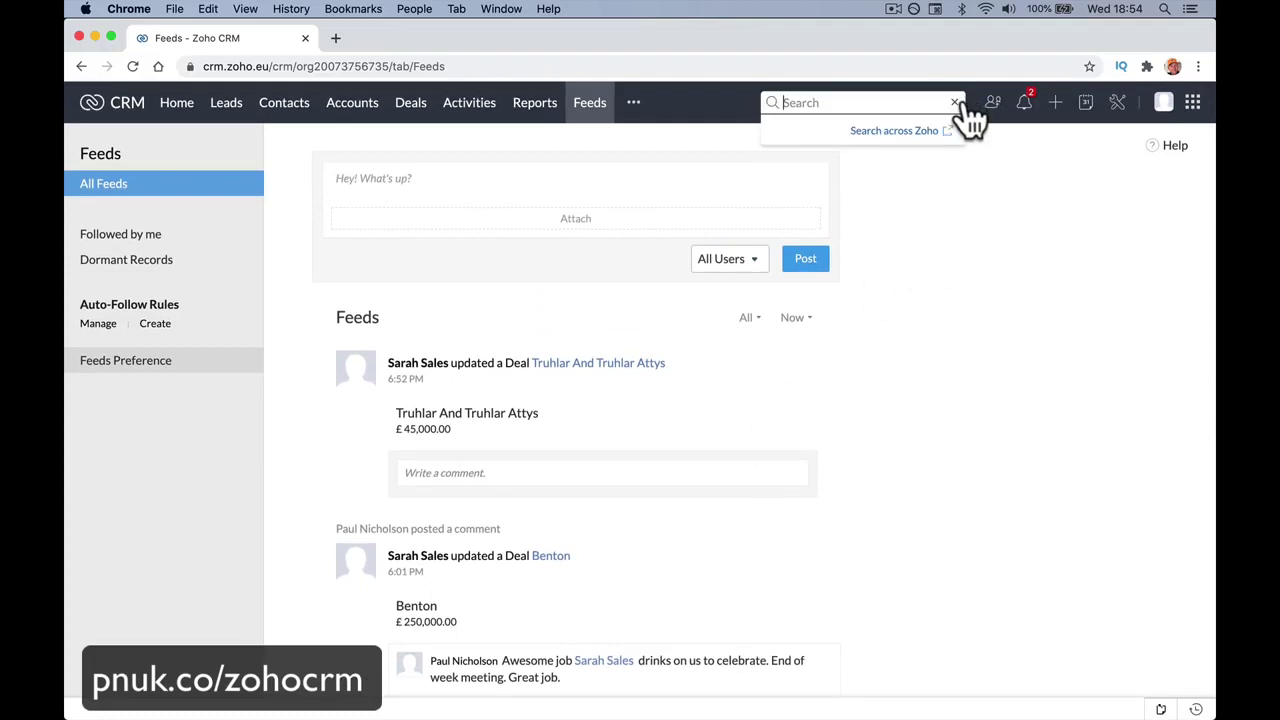
{"action": "left_click", "coordinate": [993, 110]}
{"action": "left_click", "coordinate": [1034, 110]}
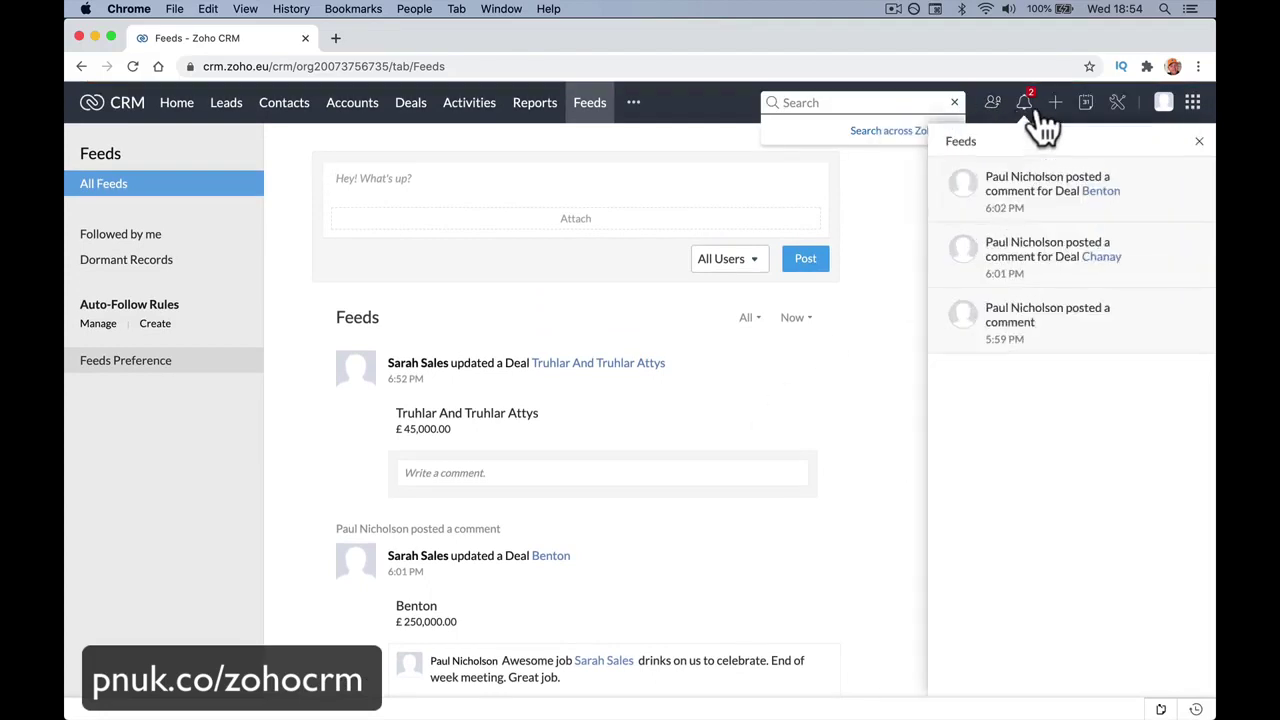
{"action": "left_click", "coordinate": [1055, 110]}
{"action": "left_click", "coordinate": [1088, 108]}
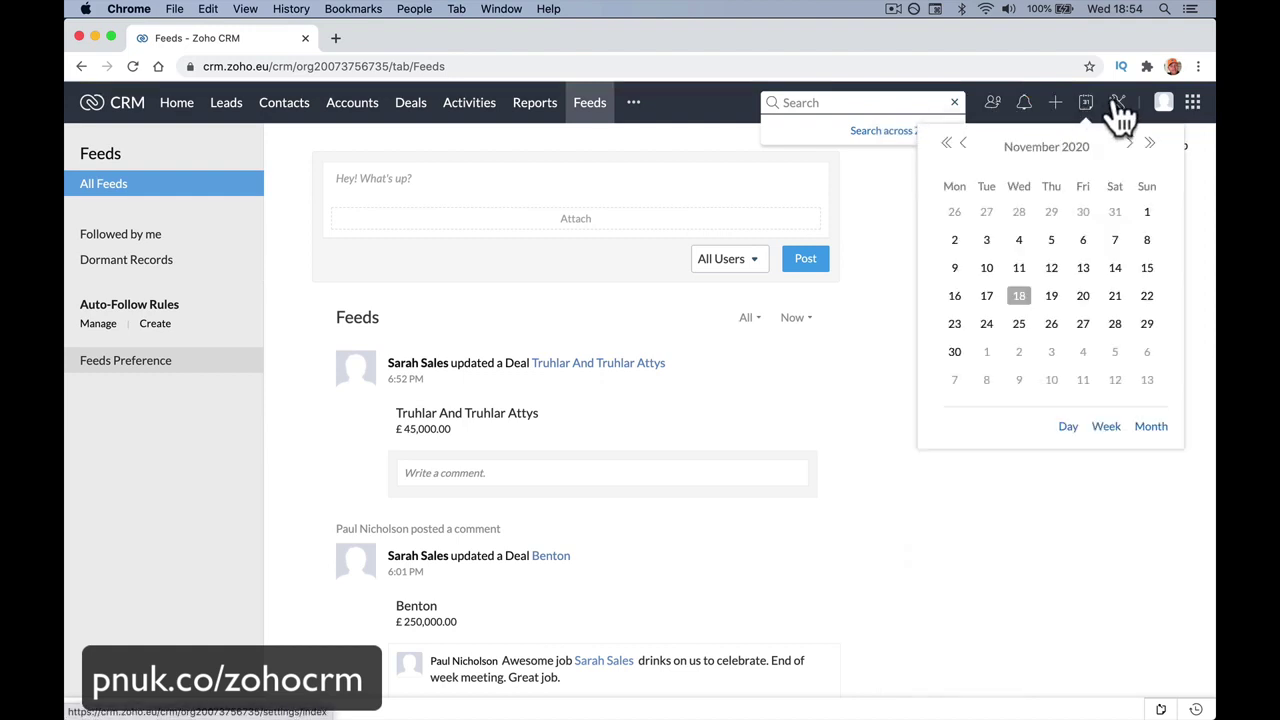
{"action": "left_click", "coordinate": [1118, 110]}
{"action": "key", "text": "super+bracketleft"}
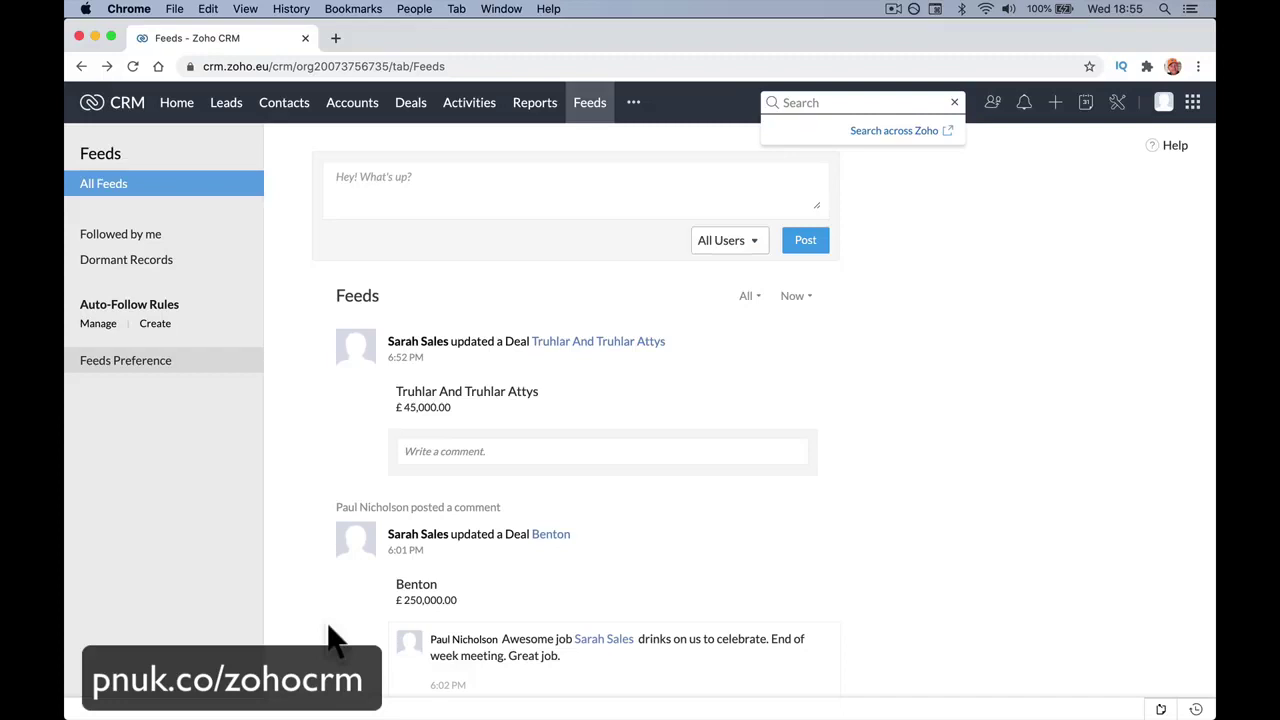
{"action": "left_click", "coordinate": [224, 108]}
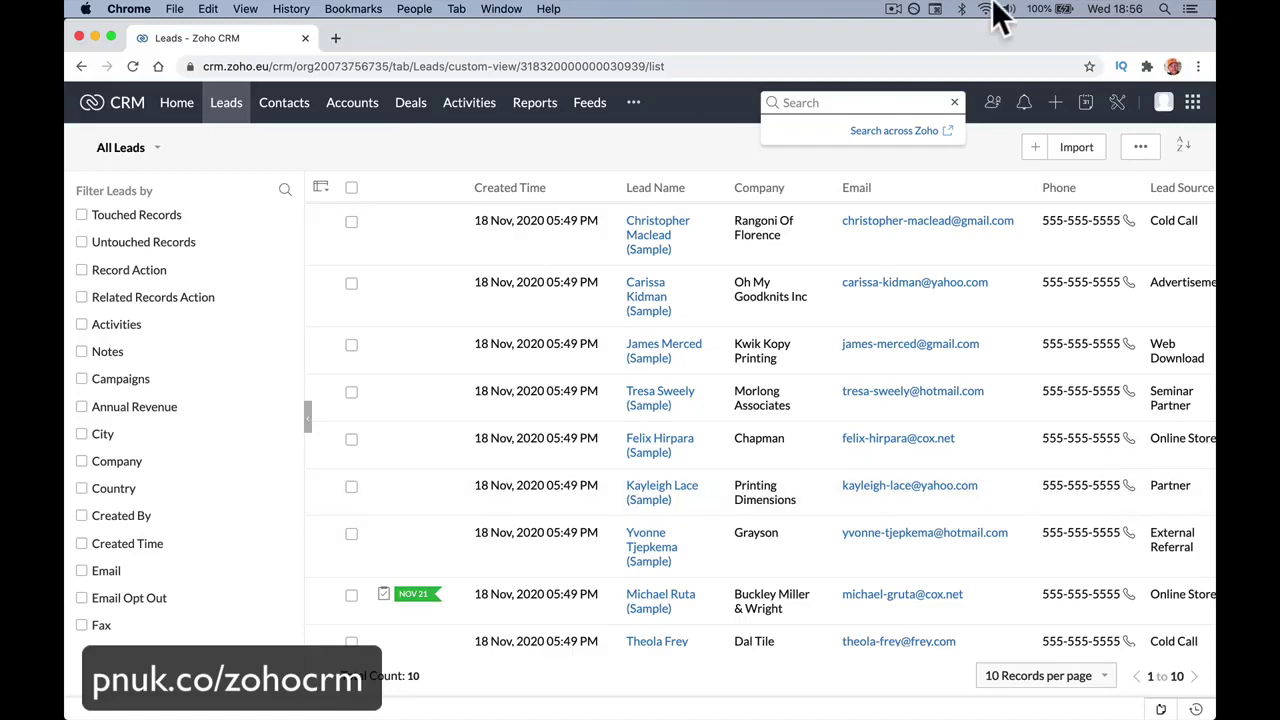
Start and cancel a new lead twice, then create a Lead from the quick-create menu.
{"action": "left_click", "coordinate": [1034, 148]}
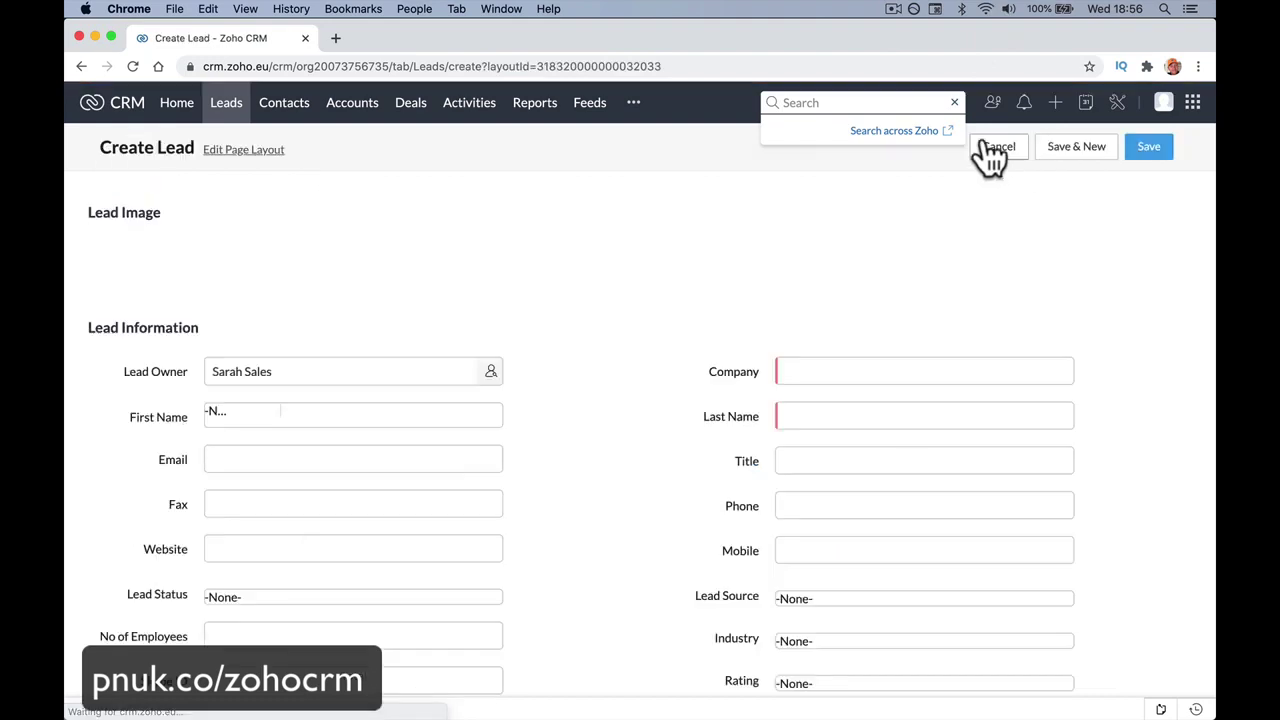
{"action": "left_click", "coordinate": [215, 103]}
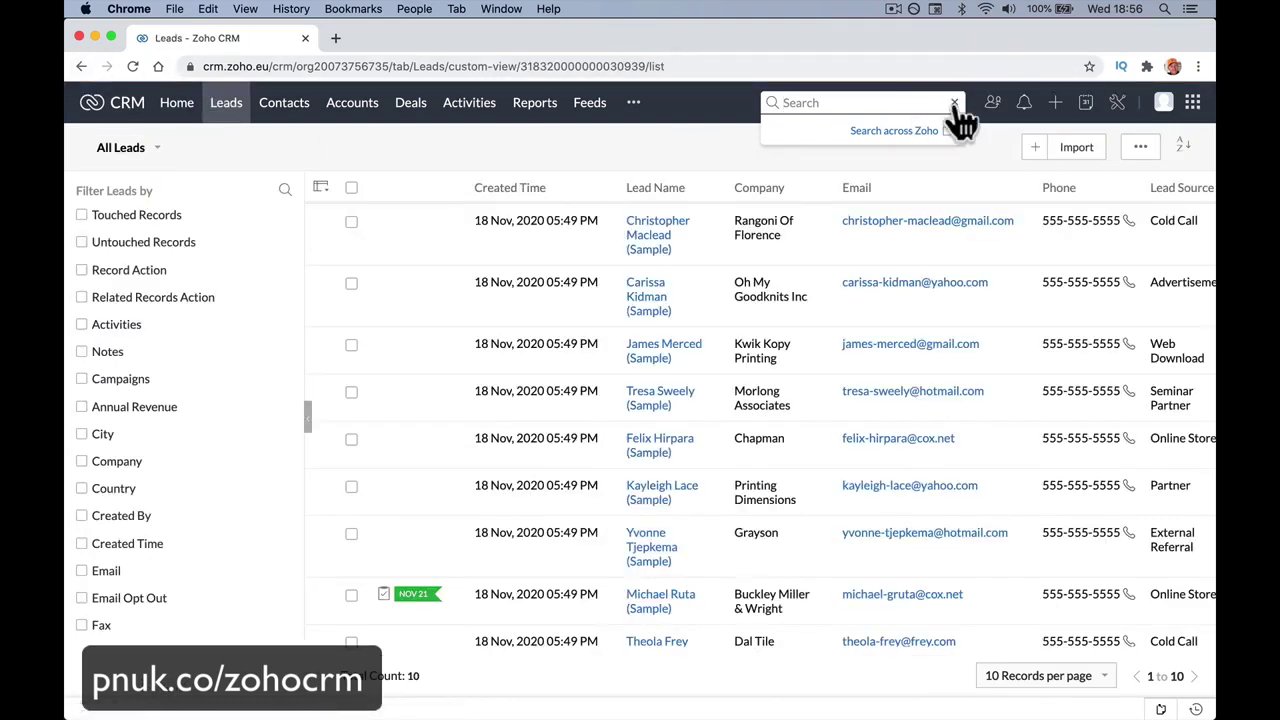
{"action": "left_click", "coordinate": [1035, 149]}
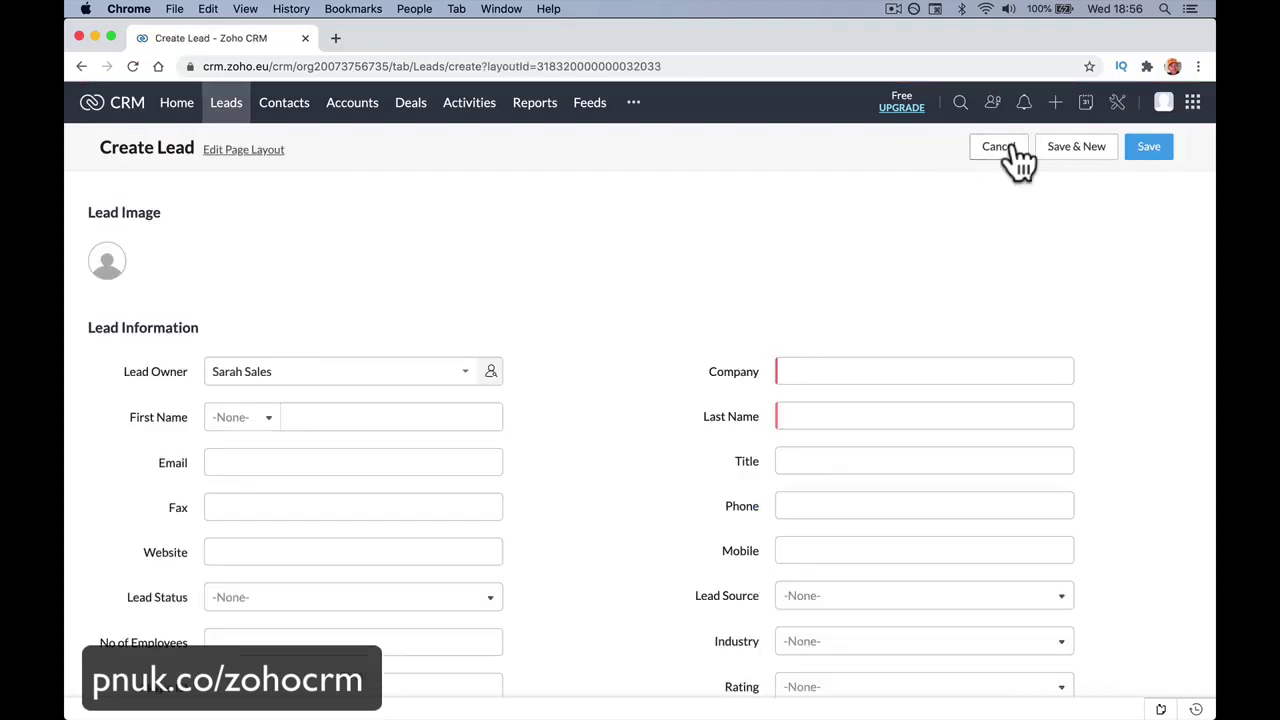
{"action": "left_click", "coordinate": [1003, 148]}
{"action": "left_click", "coordinate": [1056, 104]}
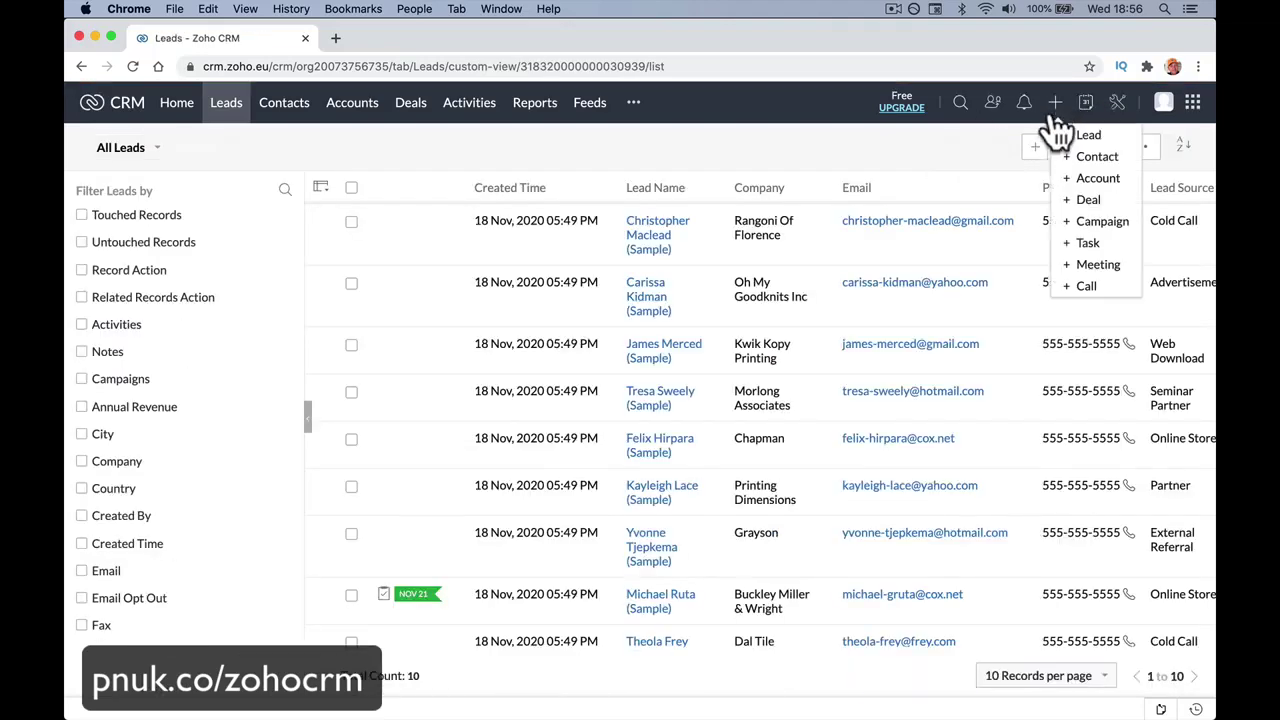
{"action": "left_click", "coordinate": [1080, 132]}
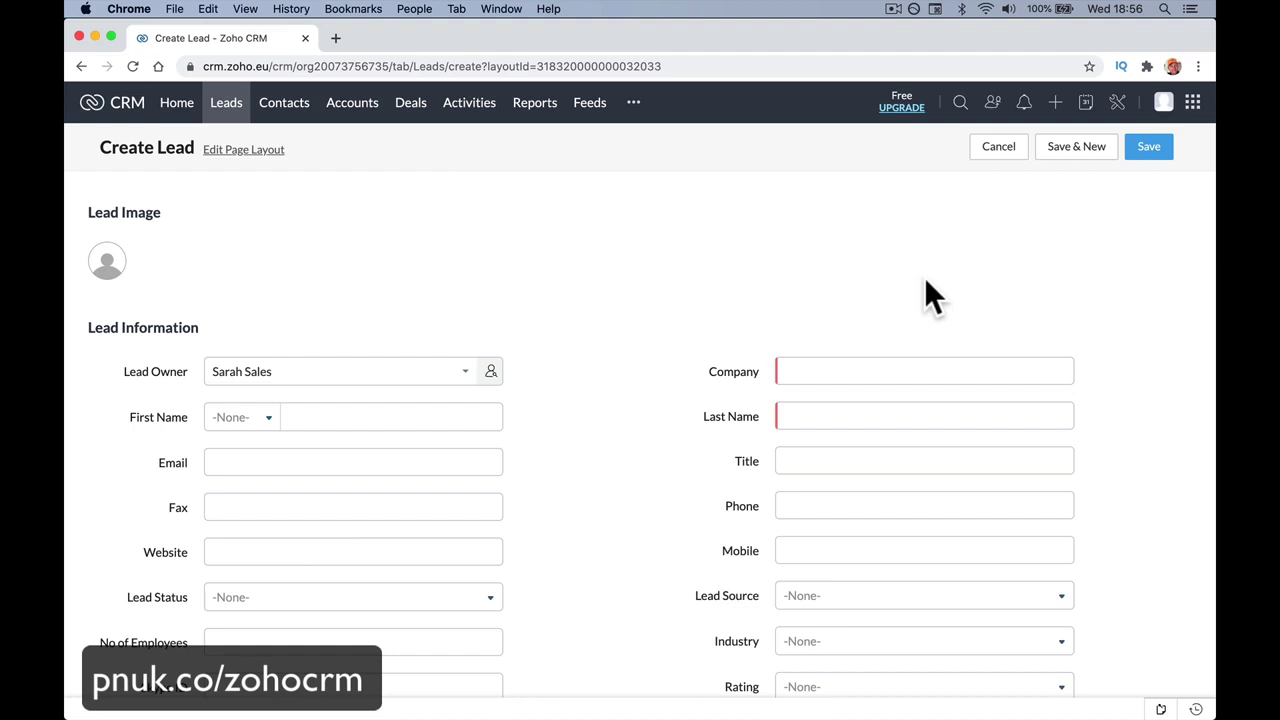
Enter company The Grove Inn, salutation Mr., and the contact's first and last name.
{"action": "left_click", "coordinate": [874, 370]}
{"action": "type", "text": "The Grove Inn"}
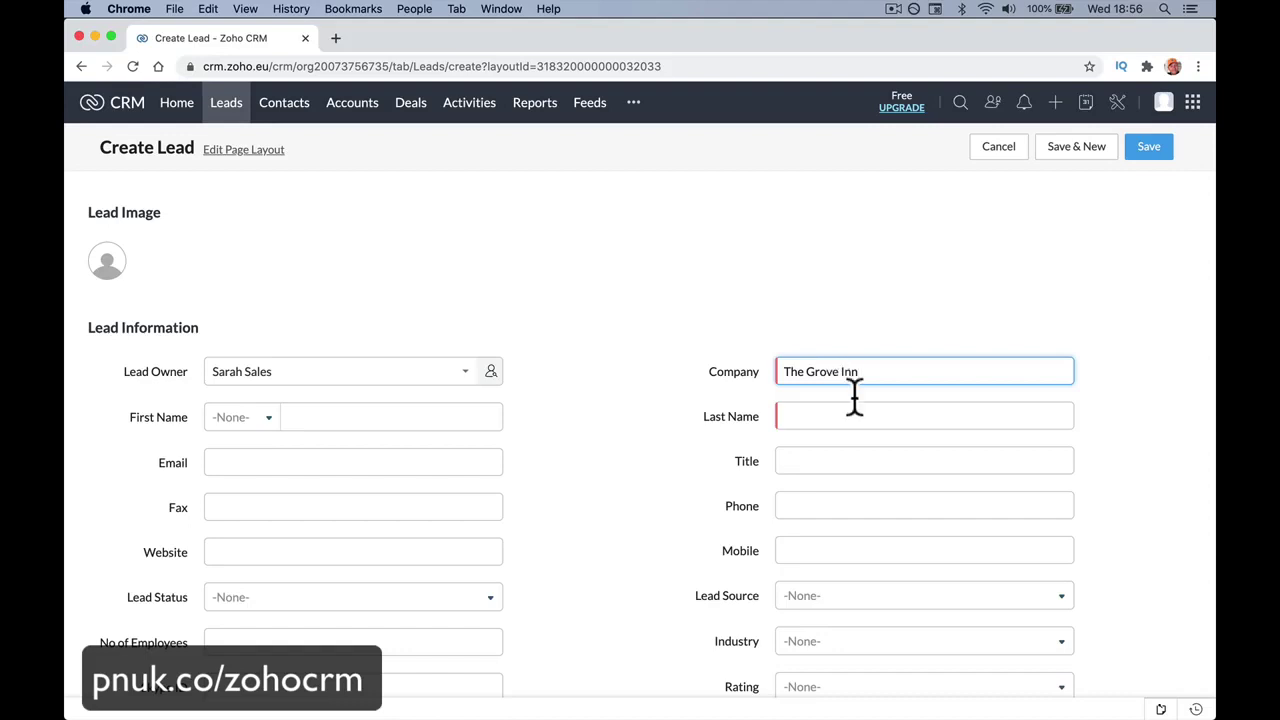
{"action": "key", "text": "Tab"}
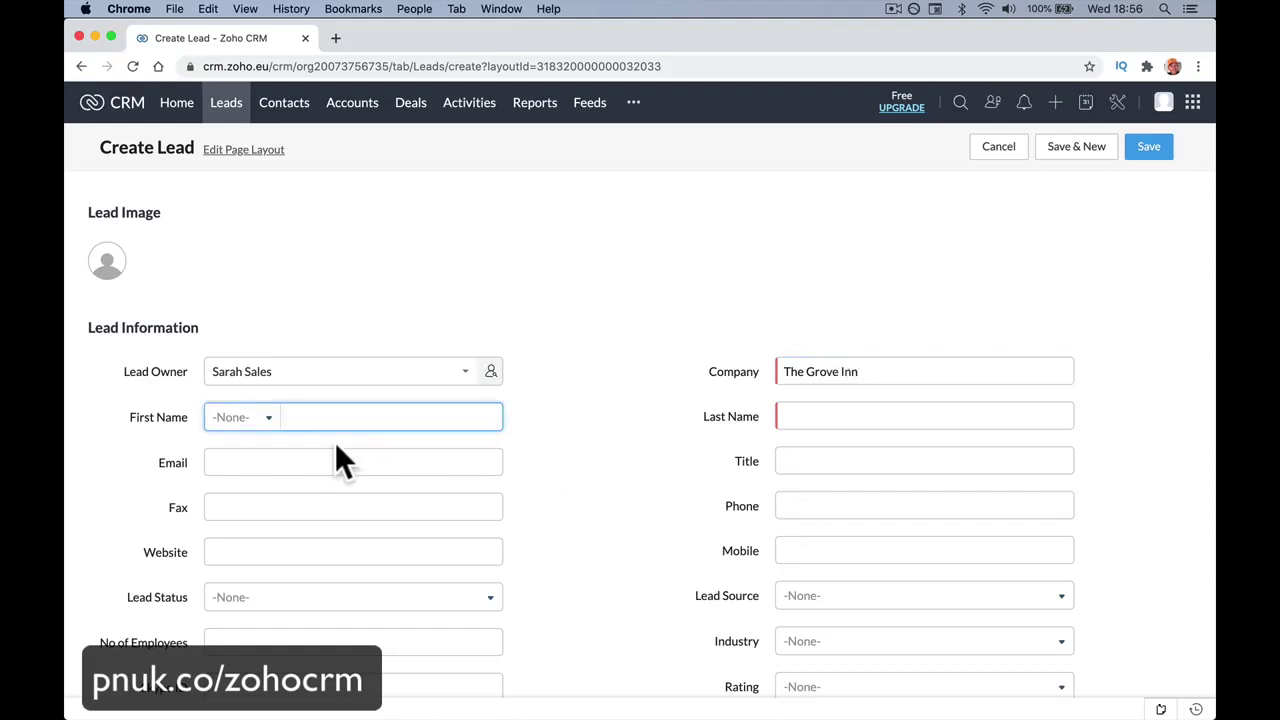
{"action": "left_click", "coordinate": [268, 418]}
{"action": "left_click", "coordinate": [262, 464]}
{"action": "left_click", "coordinate": [312, 417]}
{"action": "key", "text": "Tab"}
{"action": "left_click", "coordinate": [330, 419]}
{"action": "left_click", "coordinate": [783, 417]}
{"action": "key", "text": "Tab"}
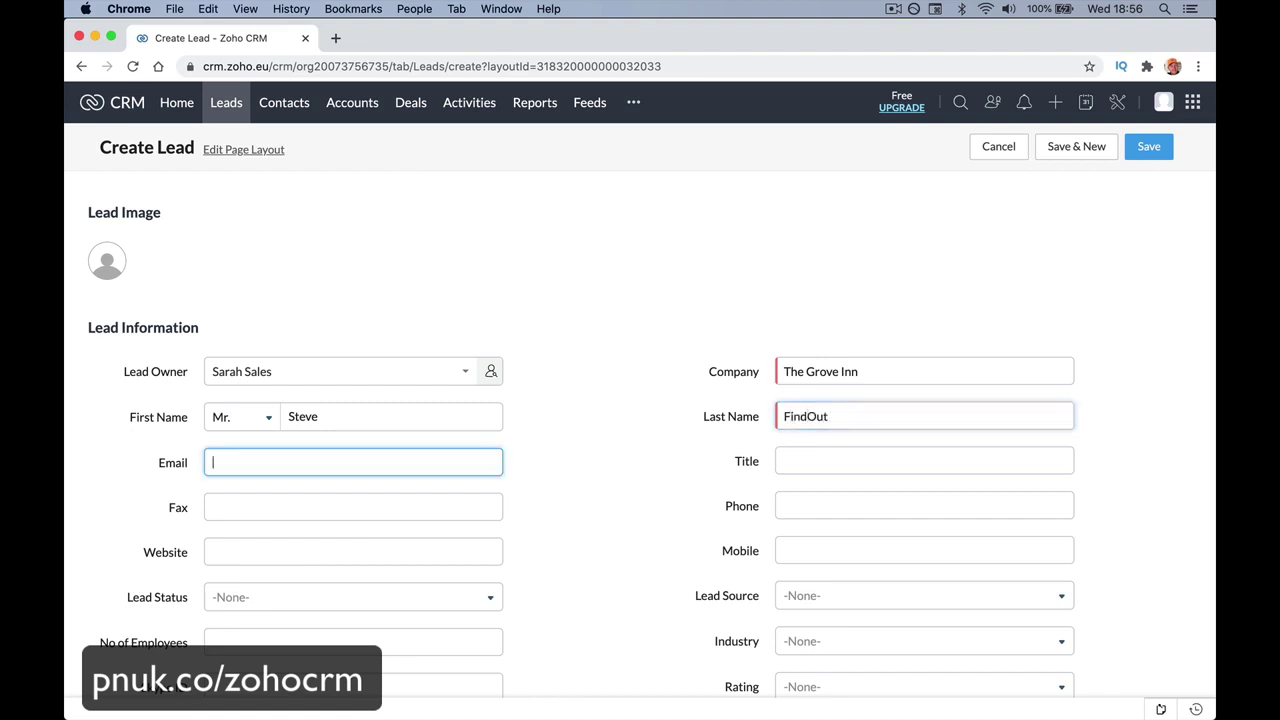
Add website TheGrove.com and the lead's phone number.
{"action": "scroll", "coordinate": [792, 425], "scroll_direction": "down", "scroll_amount": 3}
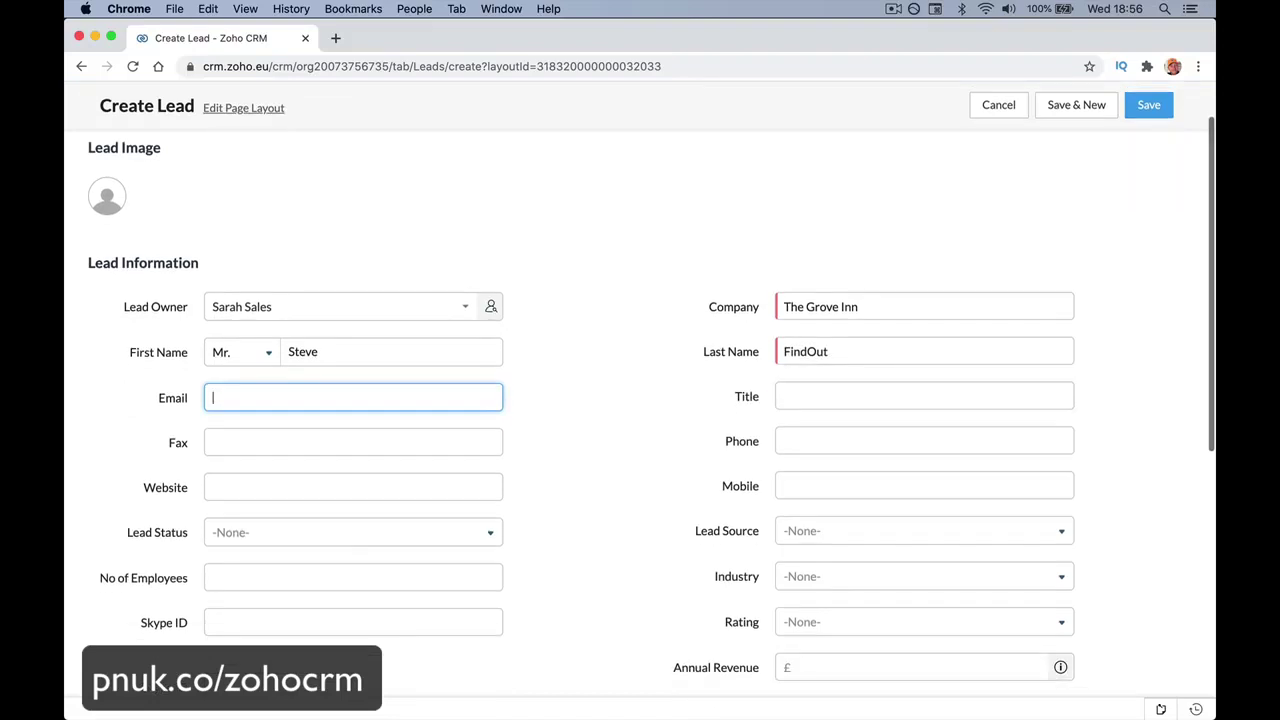
{"action": "left_click", "coordinate": [488, 425]}
{"action": "type", "text": "TheGrove.com"}
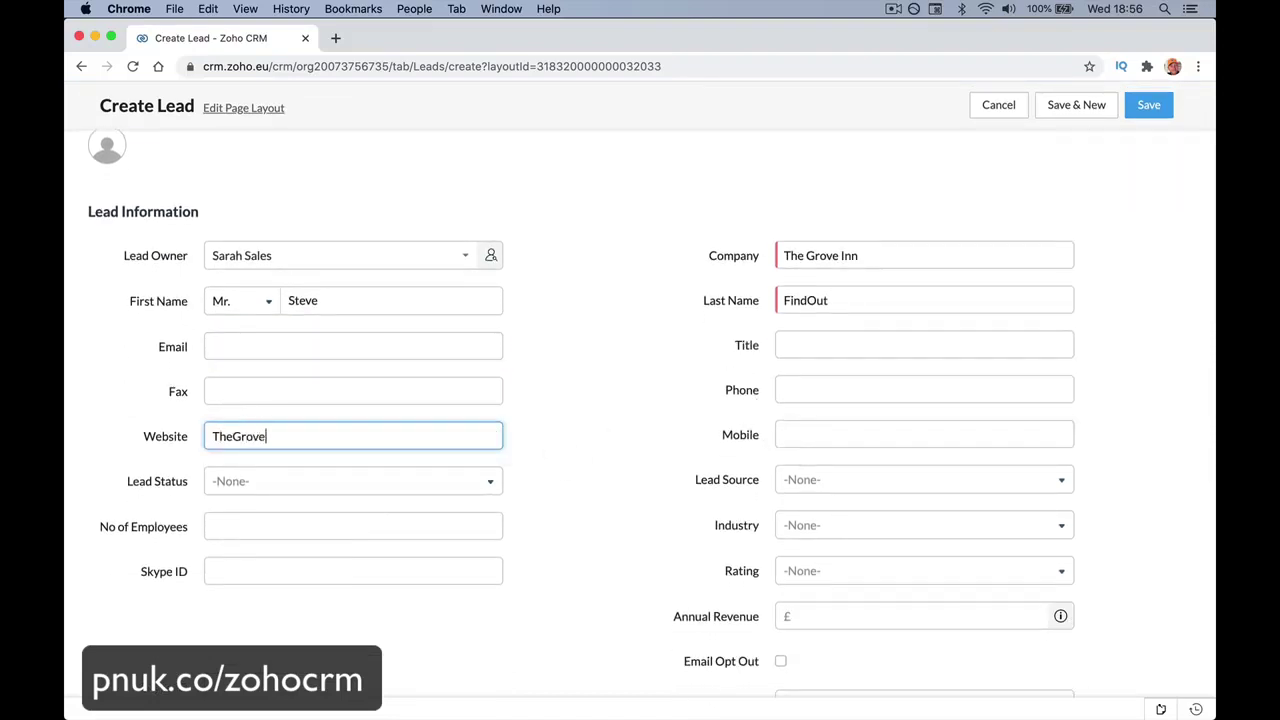
{"action": "left_click", "coordinate": [814, 392]}
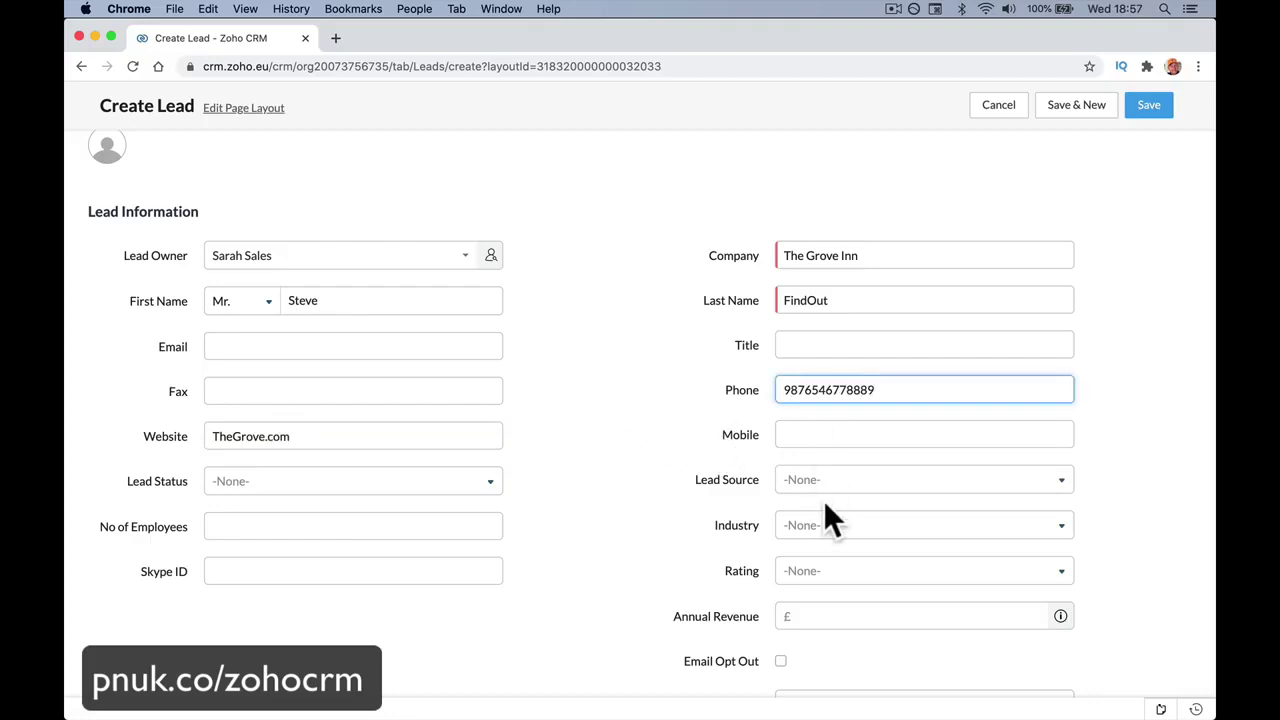
Write a description noting the lead needs a new CCTV system.
{"action": "scroll", "coordinate": [823, 500], "scroll_direction": "down", "scroll_amount": 5}
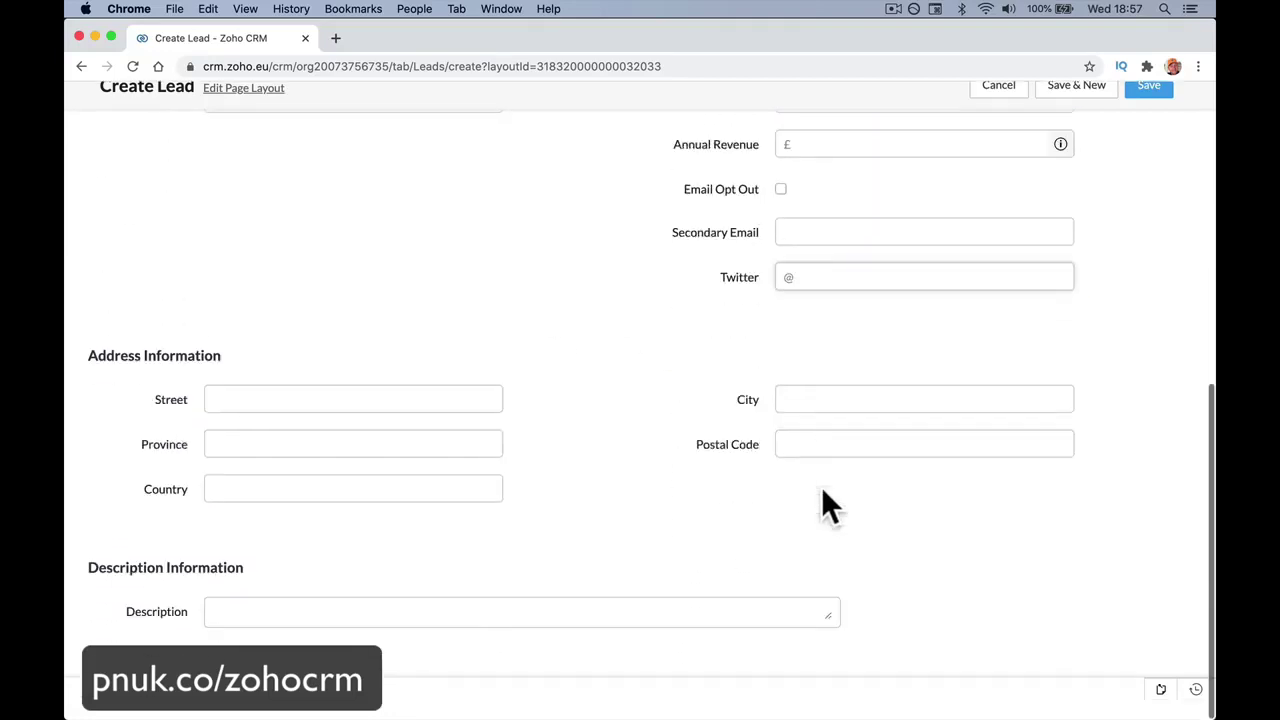
{"action": "left_click", "coordinate": [483, 631]}
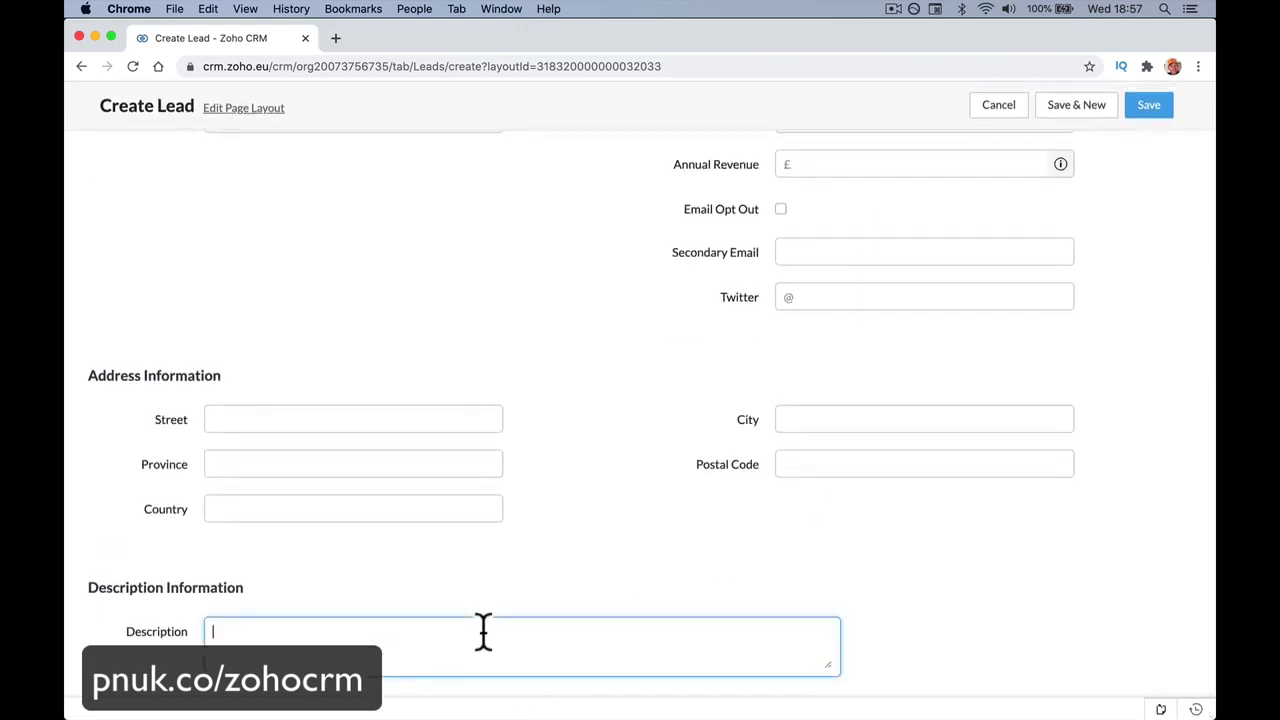
{"action": "type", "text": "Craig said needs n"}
{"action": "key", "text": "BackSpace"}
{"action": "key", "text": "BackSpace"}
{"action": "type", "text": "s new CCTV s"}
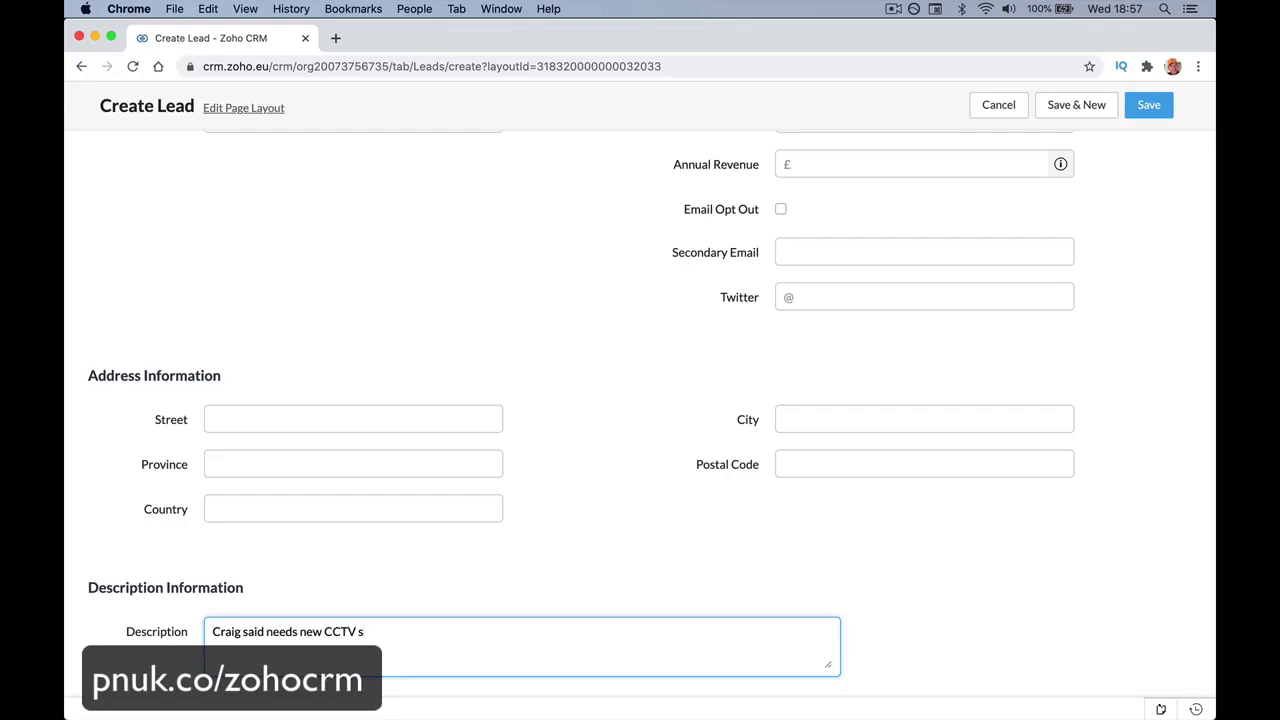
{"action": "type", "text": "ystem."}
Set Lead Source to External Referral and save the lead.
{"action": "scroll", "coordinate": [652, 630], "scroll_direction": "up", "scroll_amount": 3}
{"action": "scroll", "coordinate": [892, 482], "scroll_direction": "up", "scroll_amount": 2}
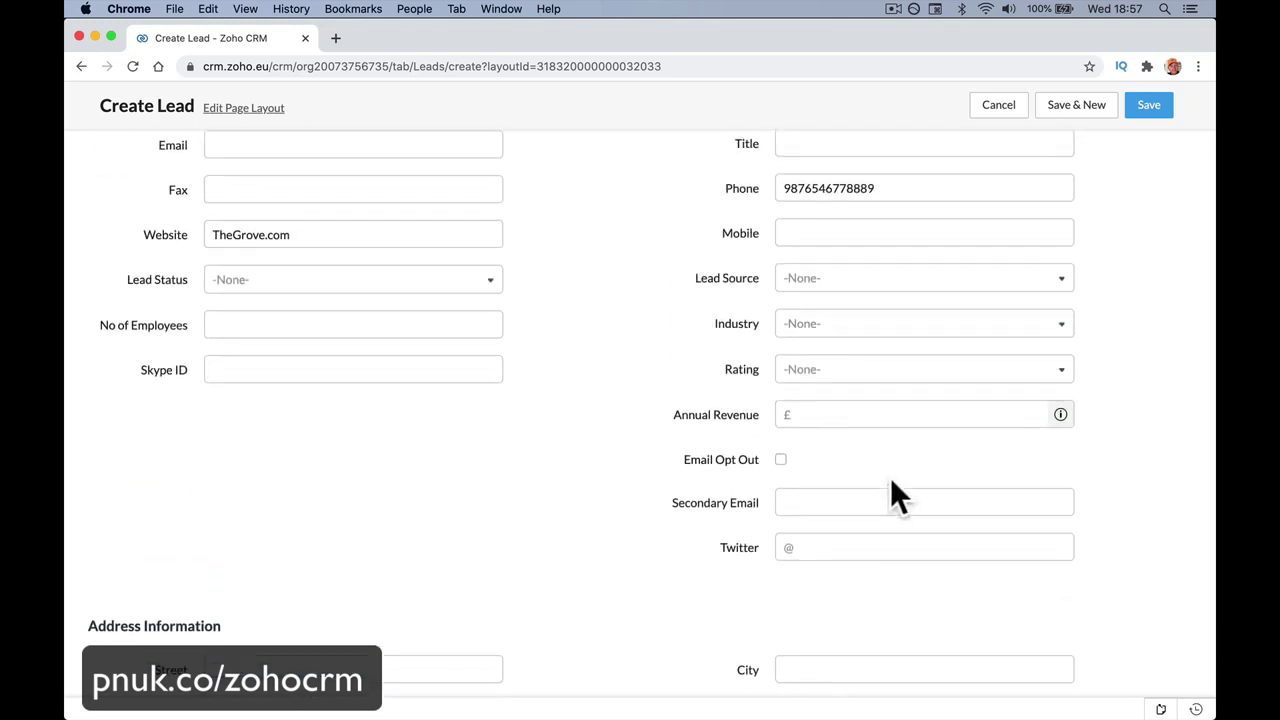
{"action": "scroll", "coordinate": [891, 479], "scroll_direction": "up", "scroll_amount": 2}
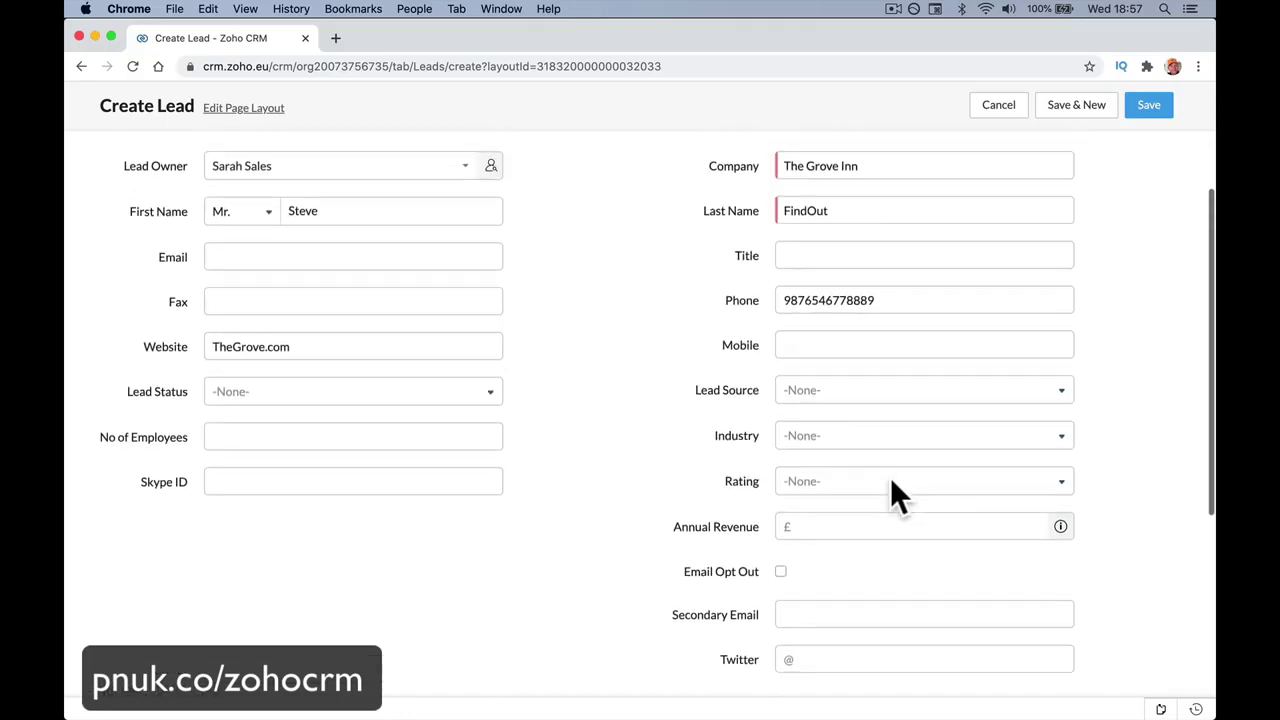
{"action": "scroll", "coordinate": [890, 480], "scroll_direction": "down", "scroll_amount": 3}
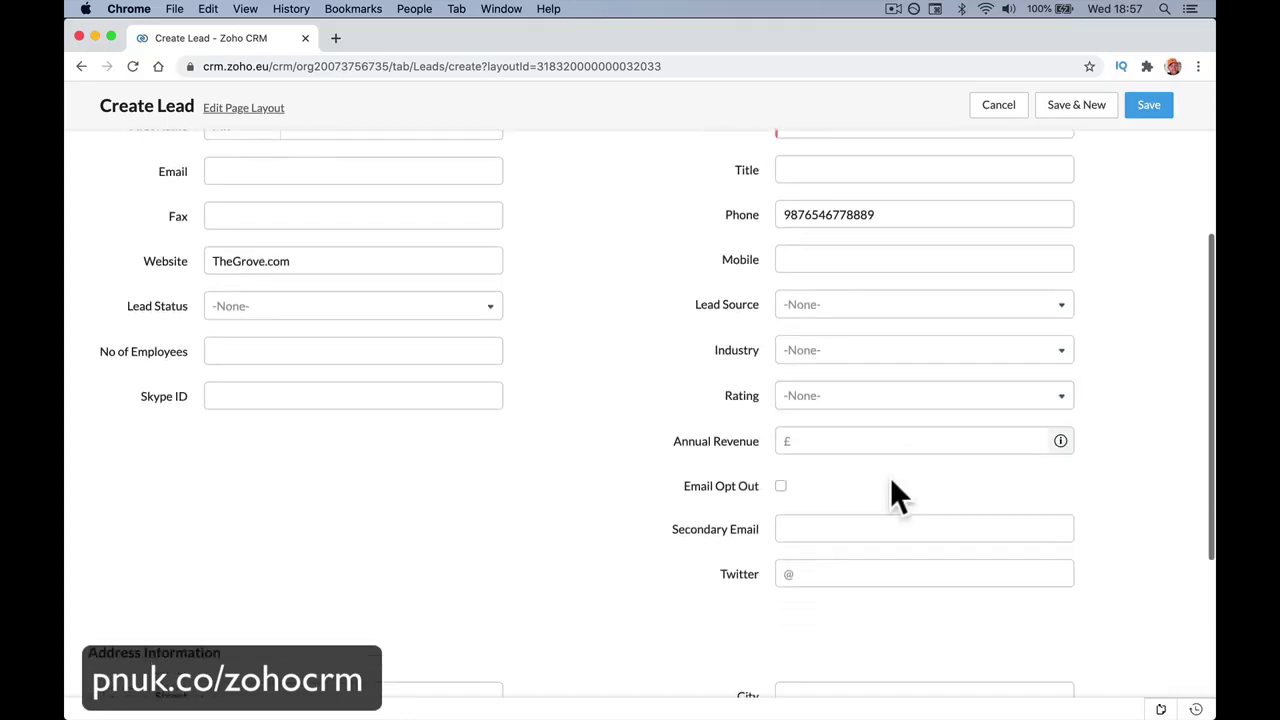
{"action": "left_click", "coordinate": [870, 255]}
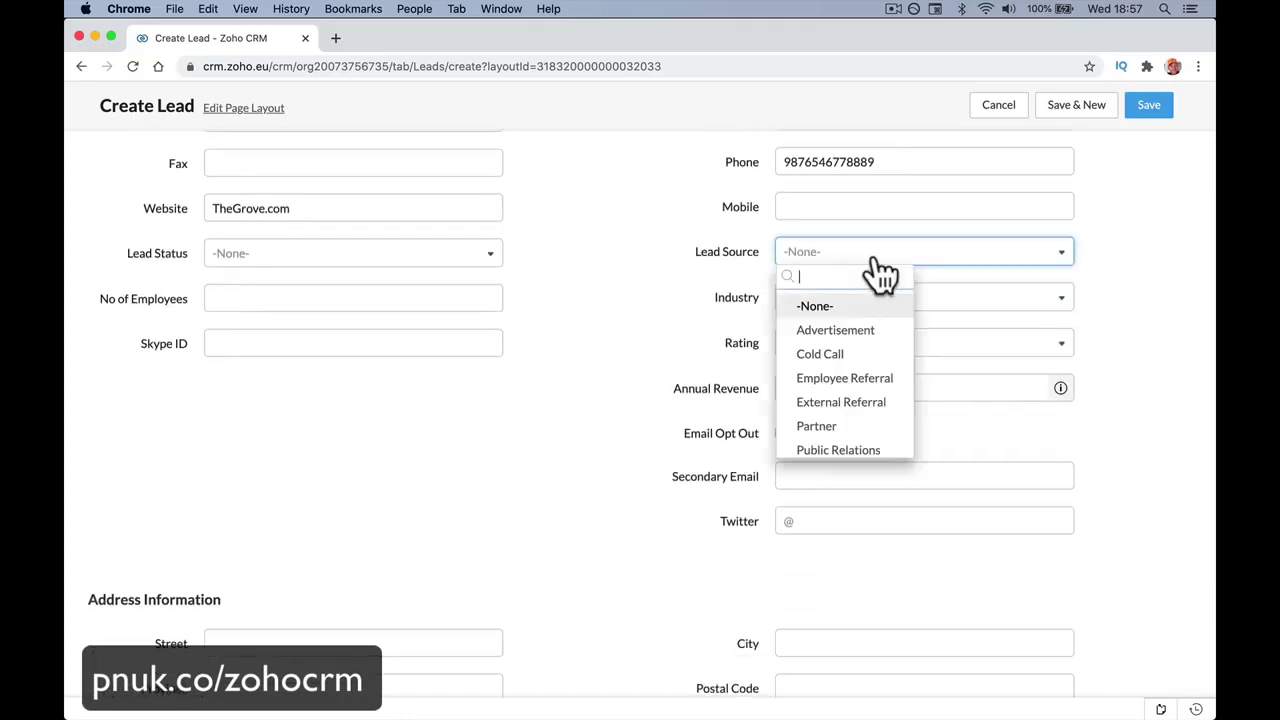
{"action": "left_click", "coordinate": [866, 403]}
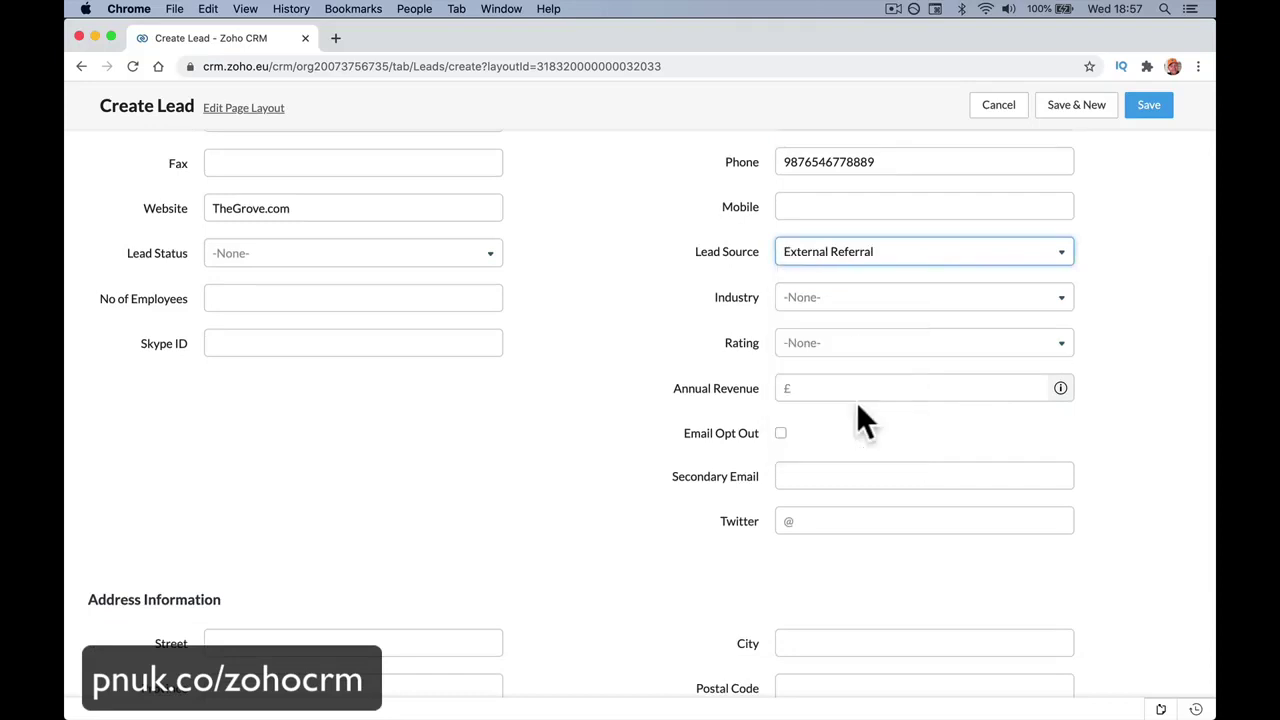
{"action": "left_click", "coordinate": [1150, 106]}
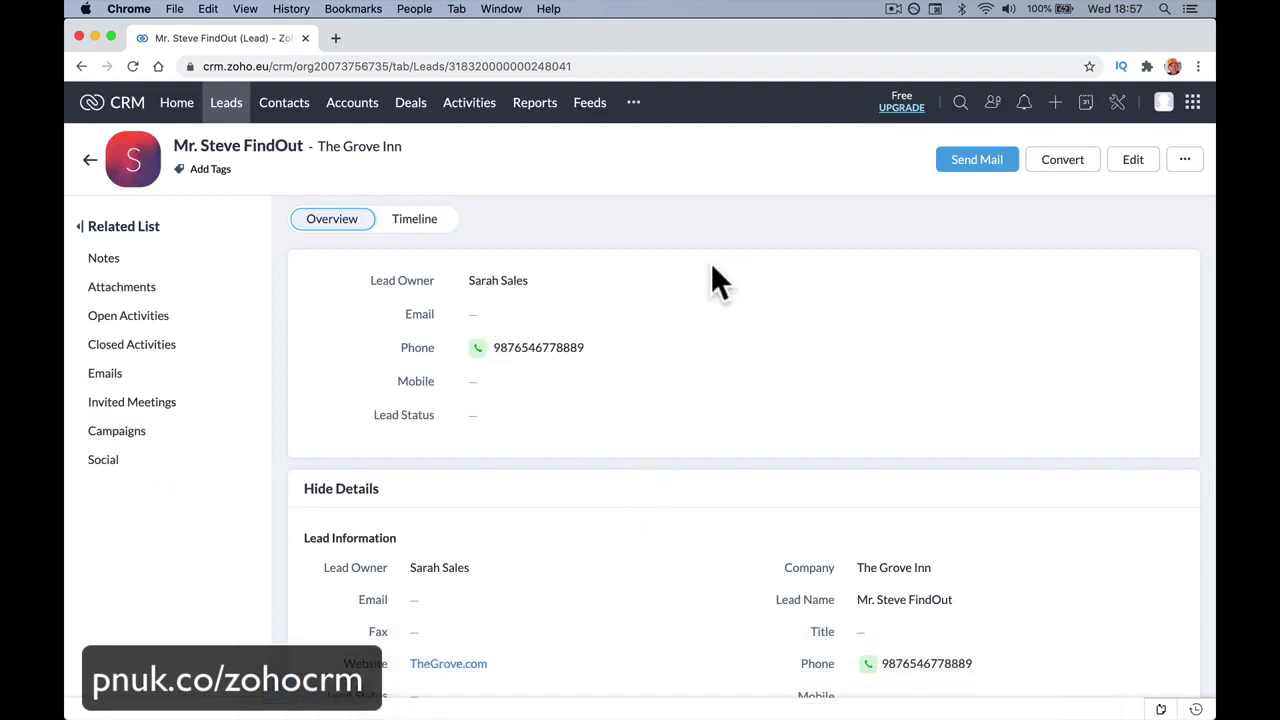
Confirm The Grove Inn tops the All Leads list and reopen its detail page.
{"action": "left_click", "coordinate": [210, 116]}
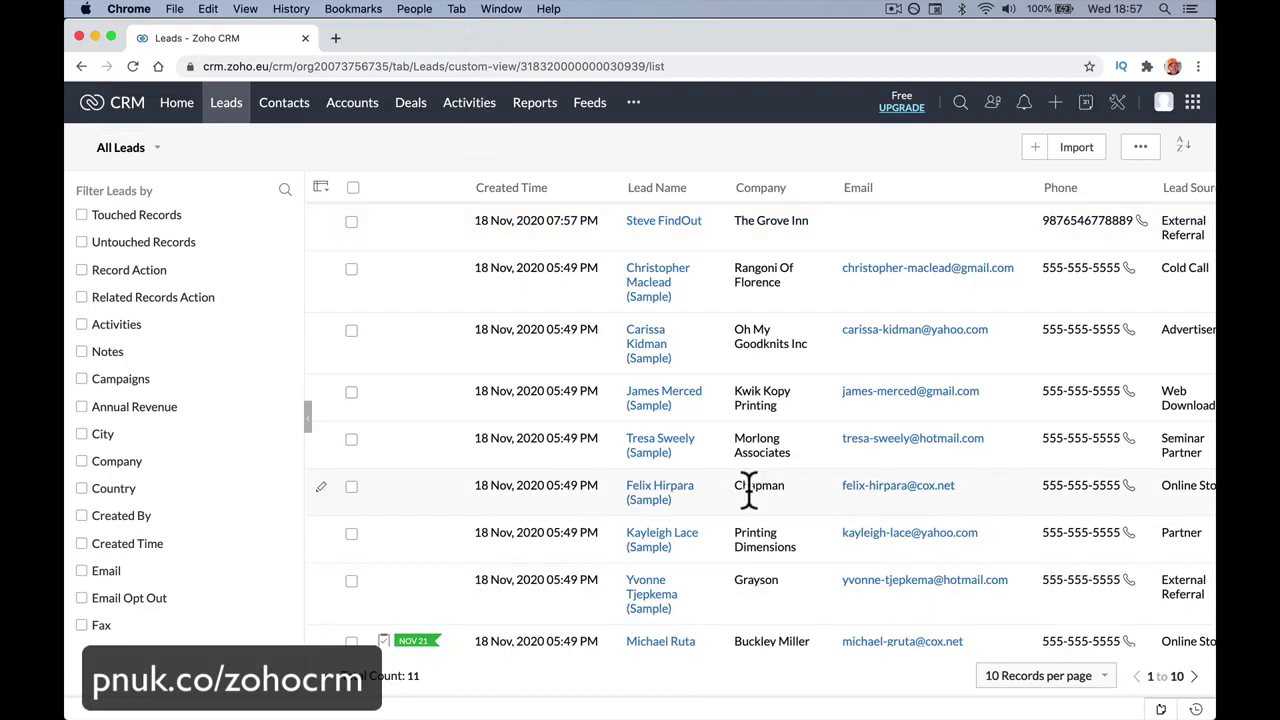
{"action": "left_click", "coordinate": [675, 221]}
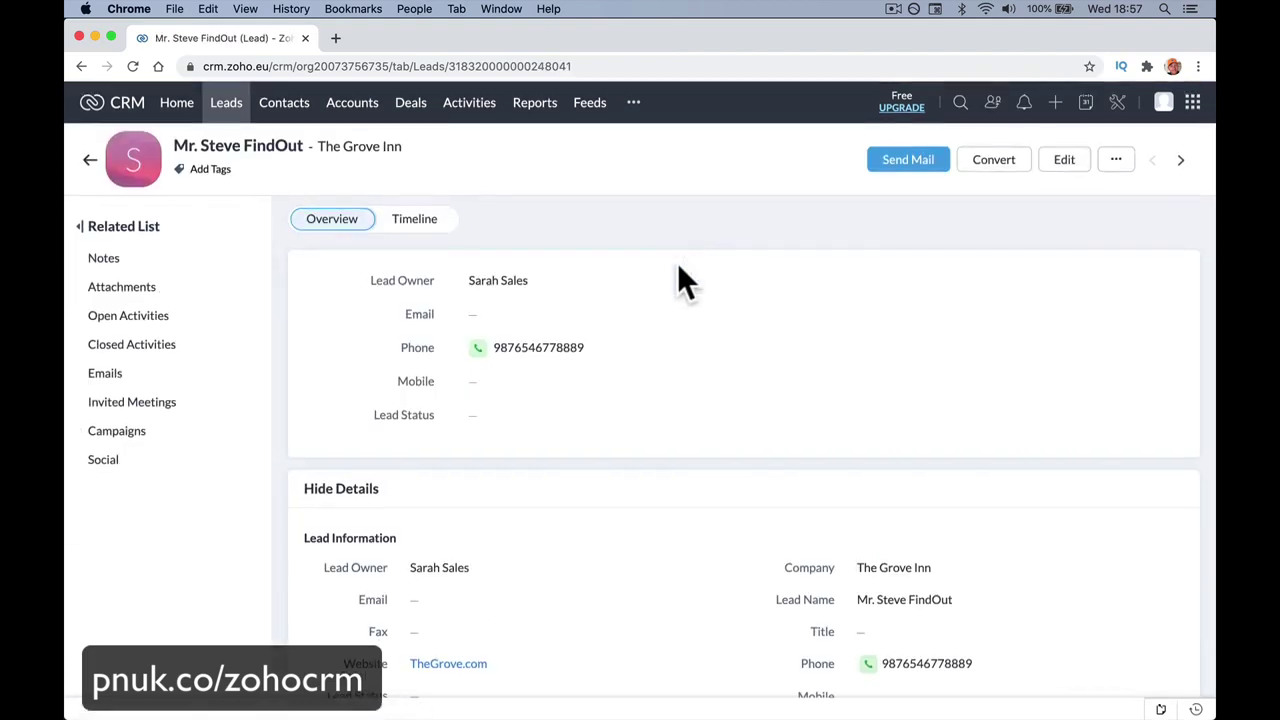
{"action": "scroll", "coordinate": [677, 264], "scroll_direction": "down", "scroll_amount": 5}
{"action": "scroll", "coordinate": [677, 290], "scroll_direction": "up", "scroll_amount": 2}
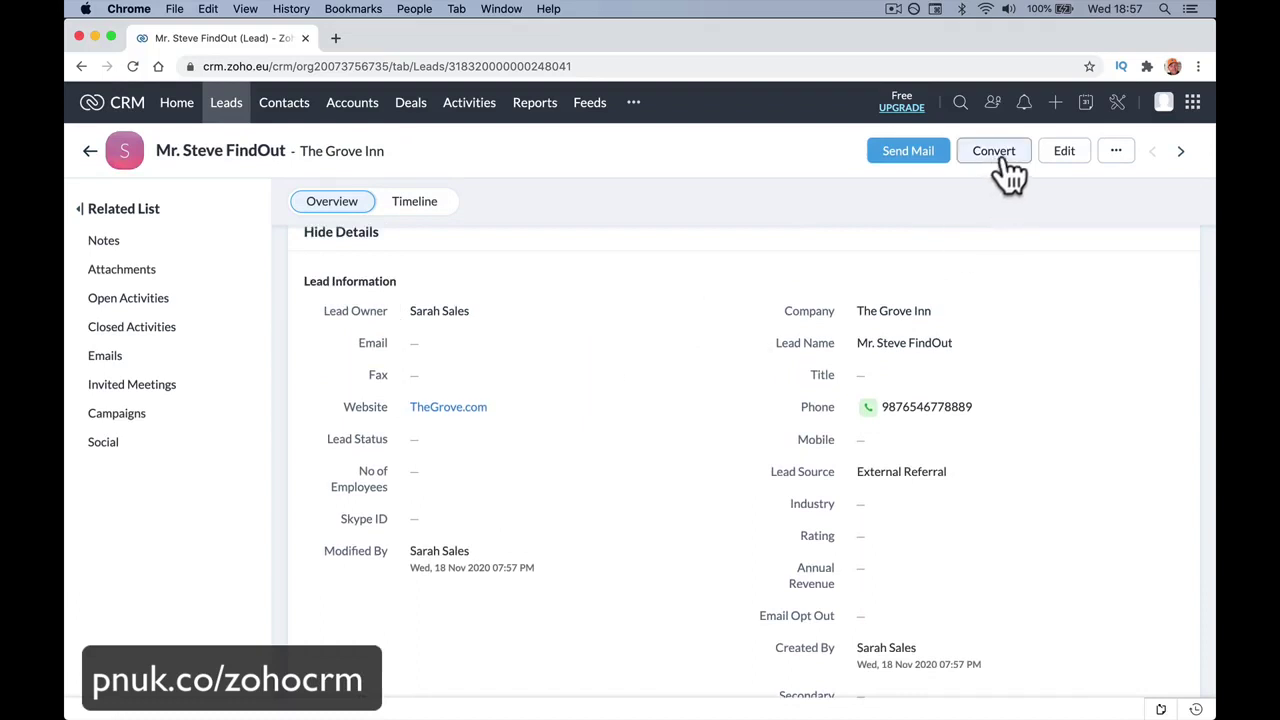
Edit The Grove Inn lead and change its last name to Jones.
{"action": "left_click", "coordinate": [1064, 150]}
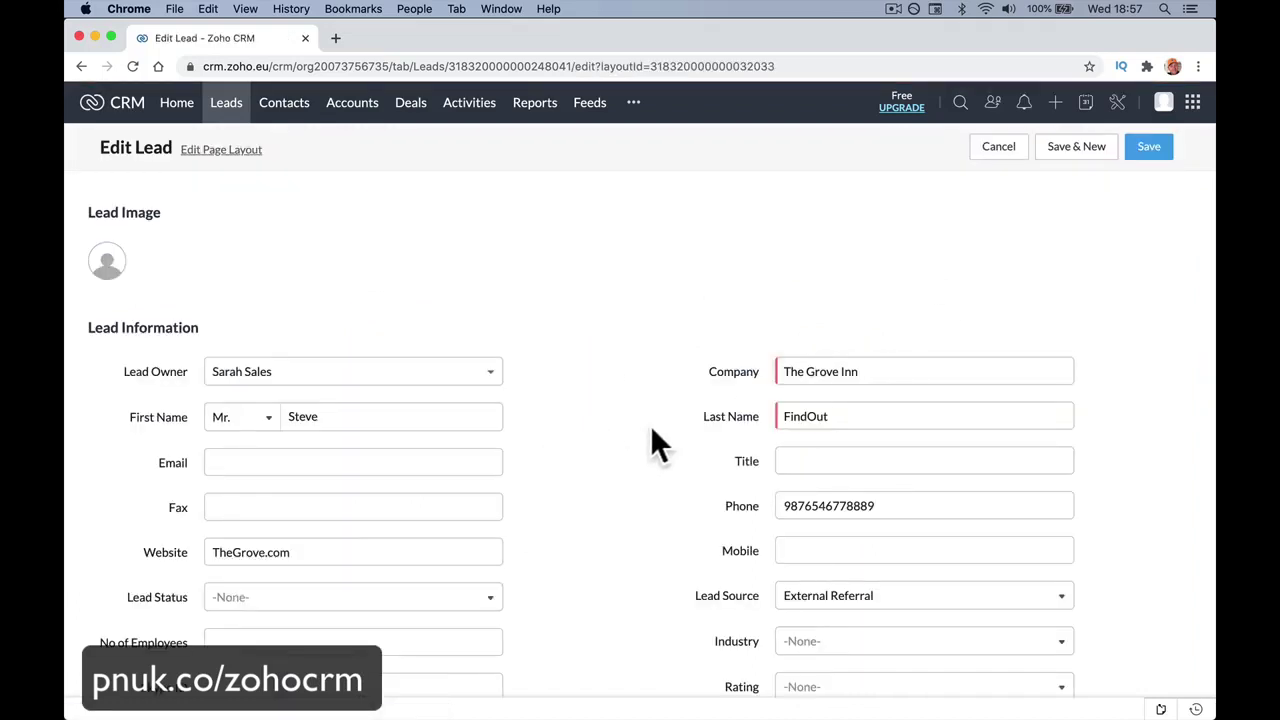
{"action": "double_click", "coordinate": [812, 416]}
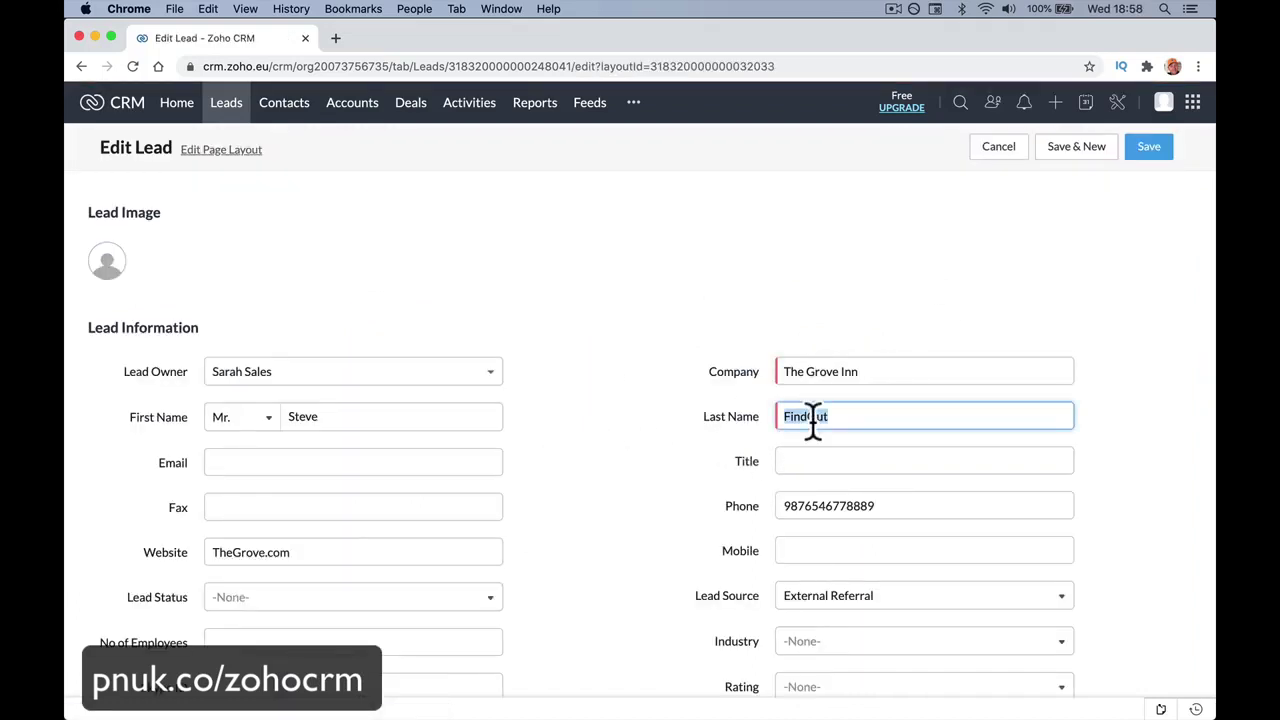
{"action": "left_click", "coordinate": [824, 452]}
{"action": "left_click", "coordinate": [806, 548]}
{"action": "scroll", "coordinate": [848, 615], "scroll_direction": "down", "scroll_amount": 5}
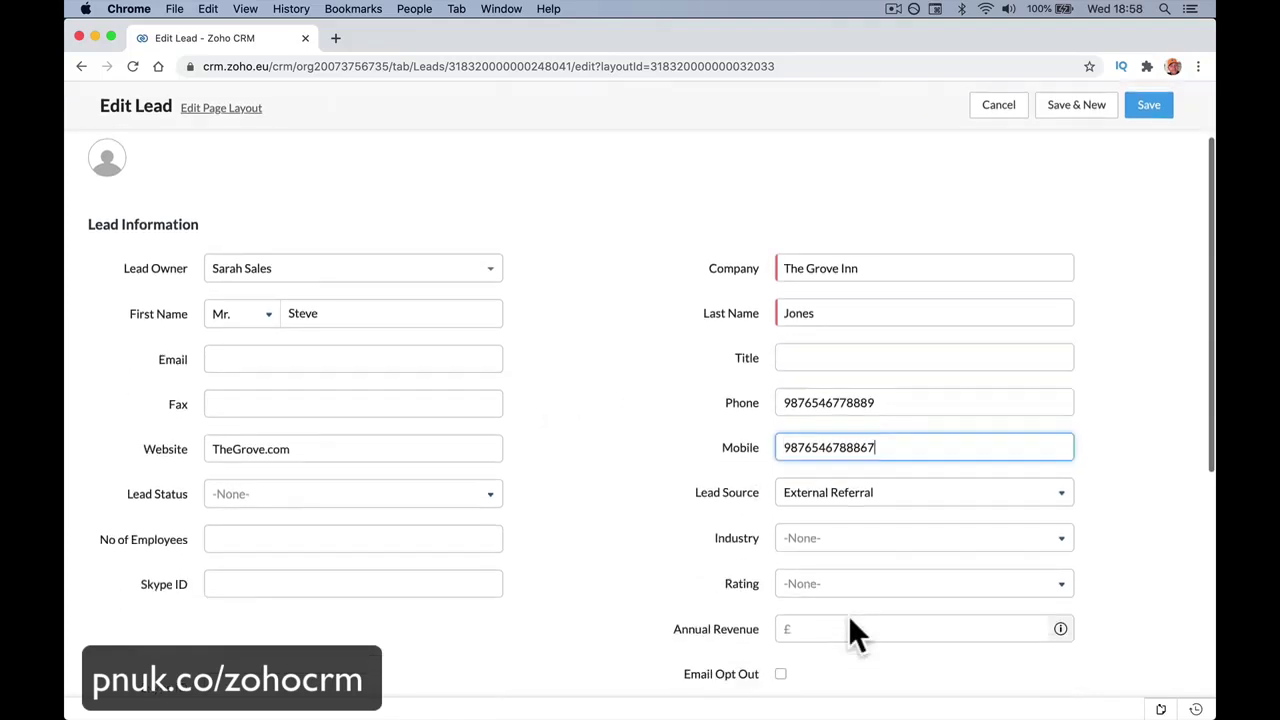
{"action": "scroll", "coordinate": [848, 615], "scroll_direction": "down", "scroll_amount": 1}
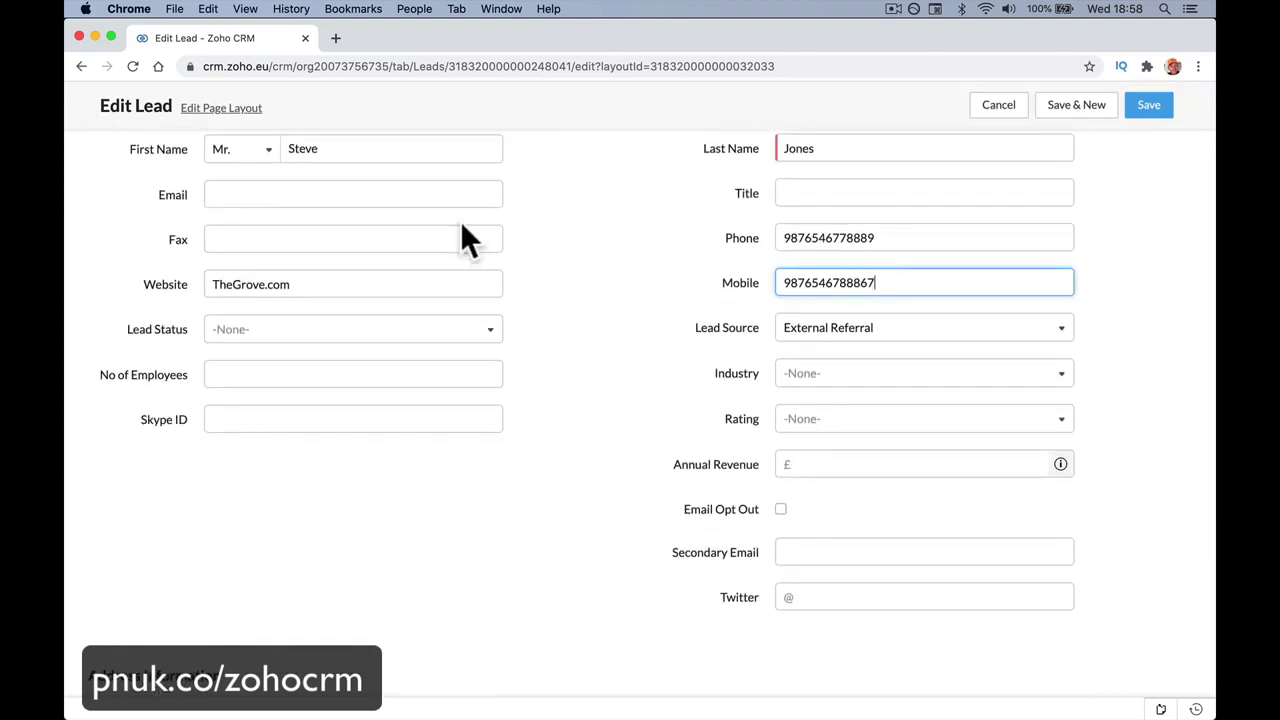
{"action": "scroll", "coordinate": [460, 221], "scroll_direction": "up", "scroll_amount": 2}
{"action": "left_click", "coordinate": [420, 255]}
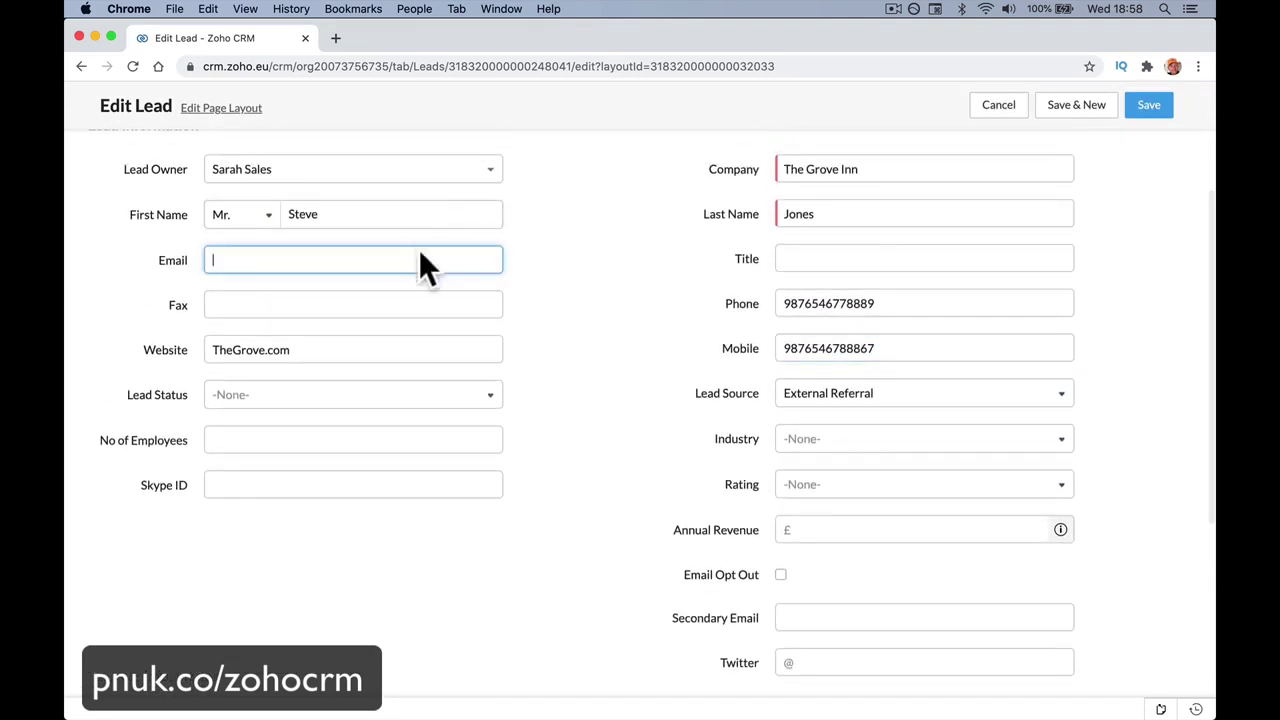
{"action": "left_click", "coordinate": [1143, 108]}
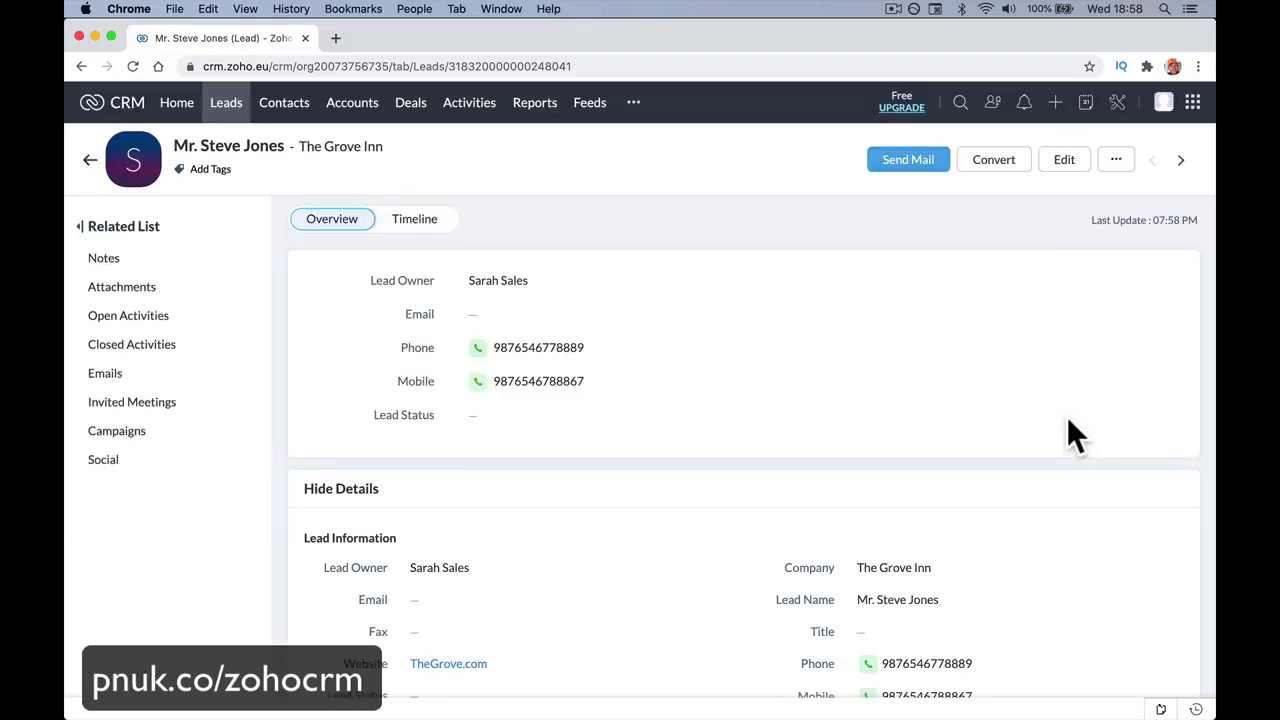
Add a new Call from the lead's Open Activities related list.
{"action": "scroll", "coordinate": [822, 338], "scroll_direction": "down", "scroll_amount": 2}
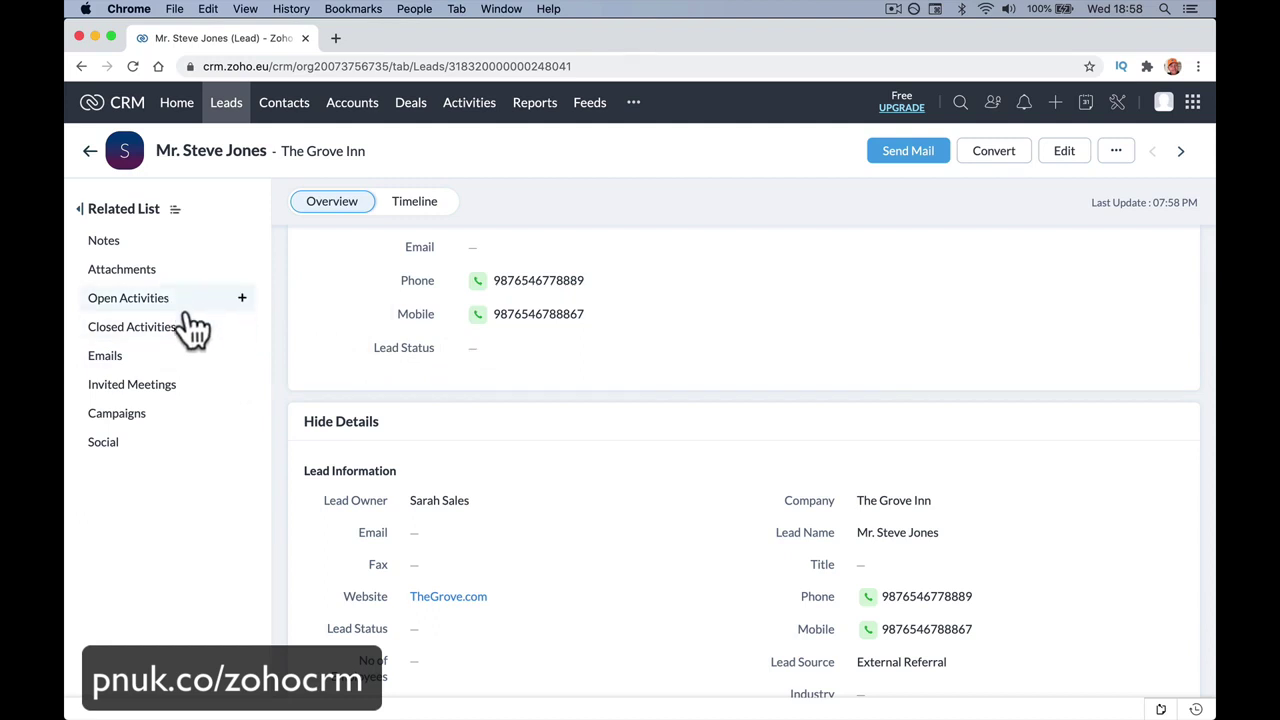
{"action": "left_click", "coordinate": [247, 300]}
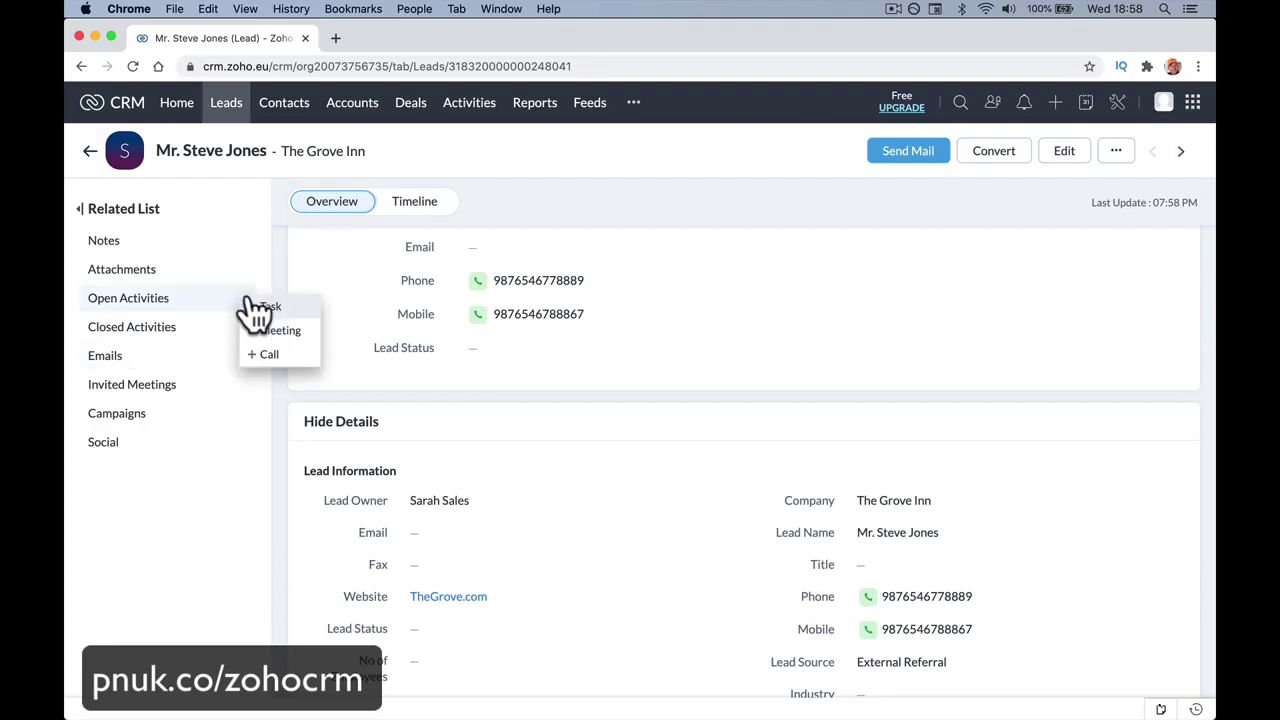
{"action": "left_click", "coordinate": [289, 354]}
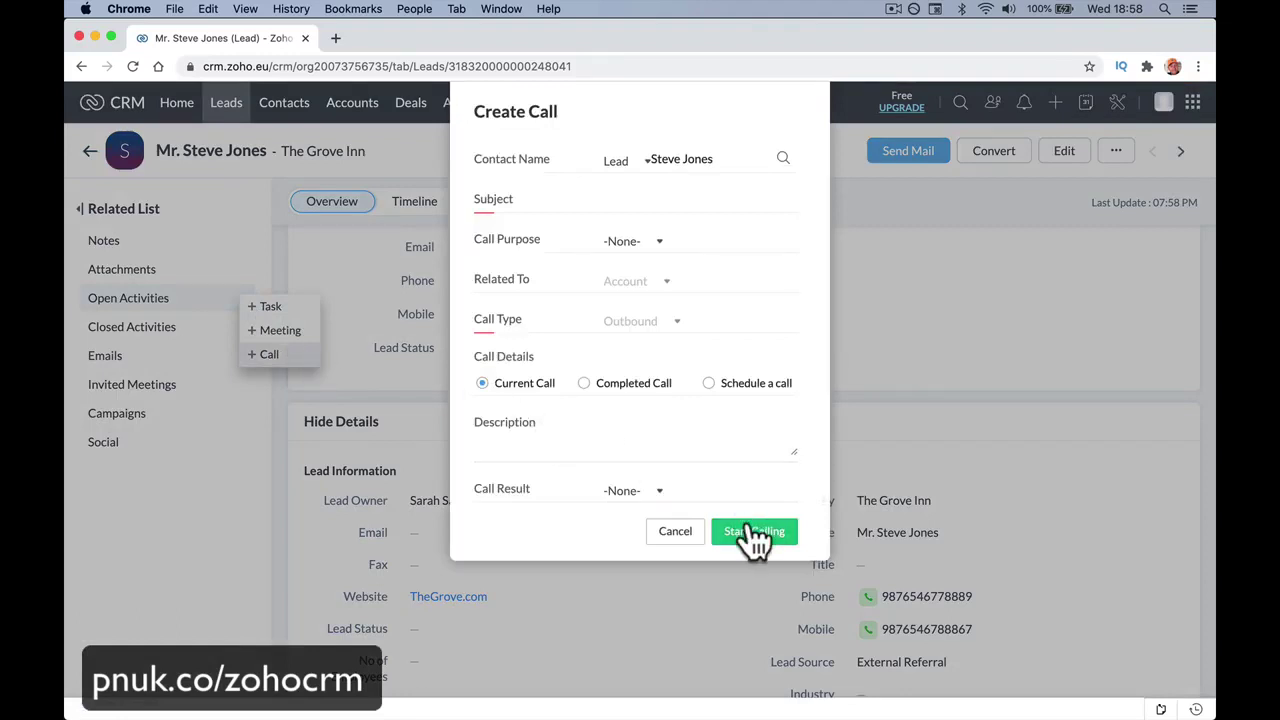
Make it a scheduled call 'CCTV New Call', purpose Prospecting, description 'New cctv possible.'.
{"action": "left_click", "coordinate": [625, 398]}
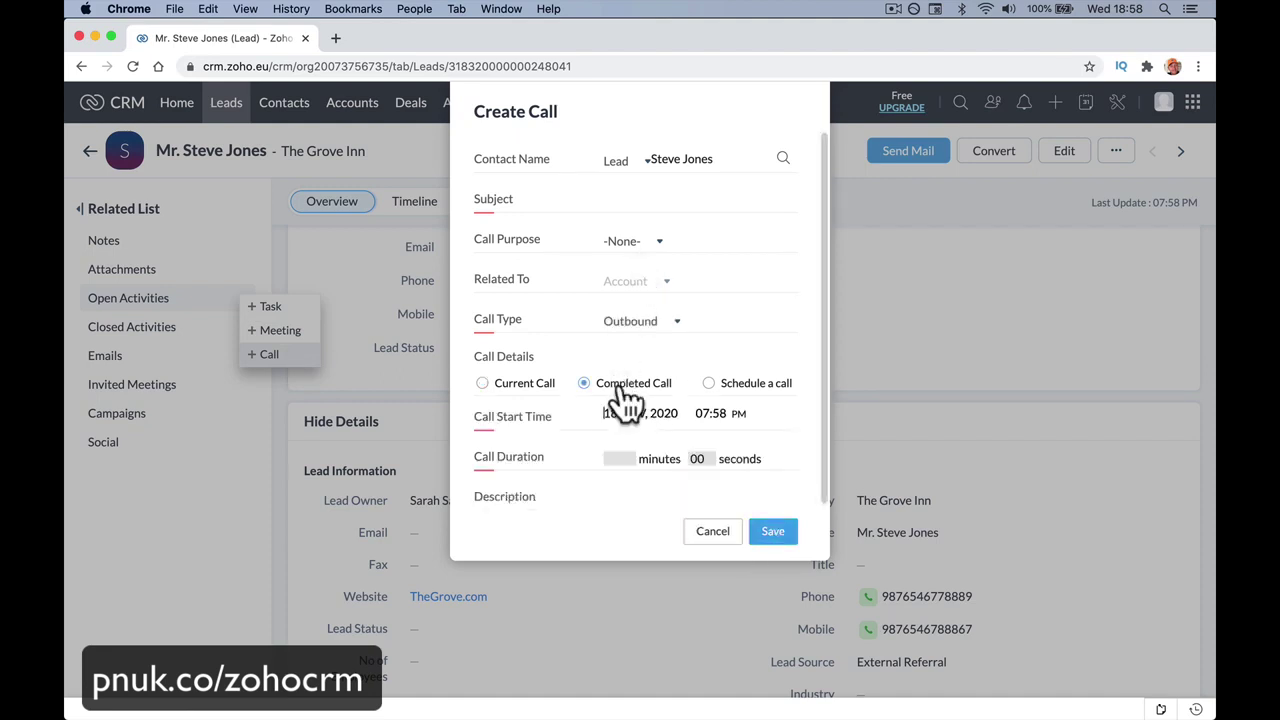
{"action": "left_click", "coordinate": [520, 395]}
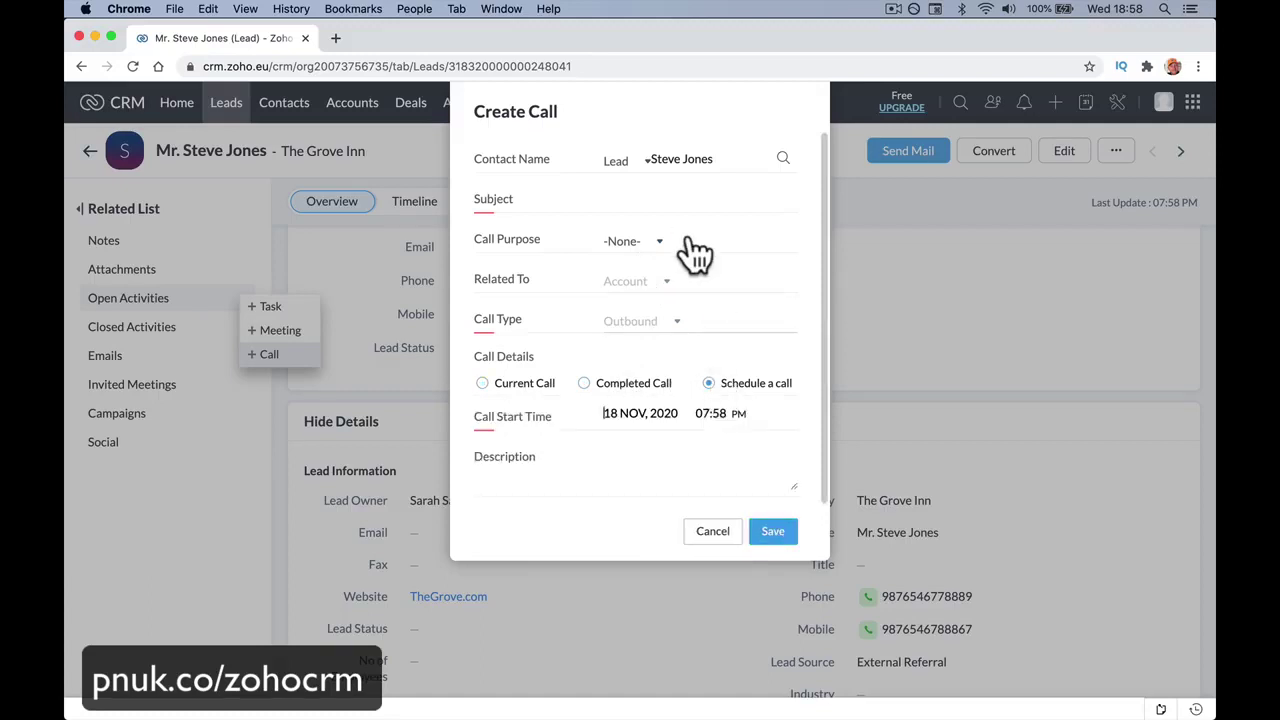
{"action": "left_click", "coordinate": [677, 202]}
{"action": "type", "text": "CCTV"}
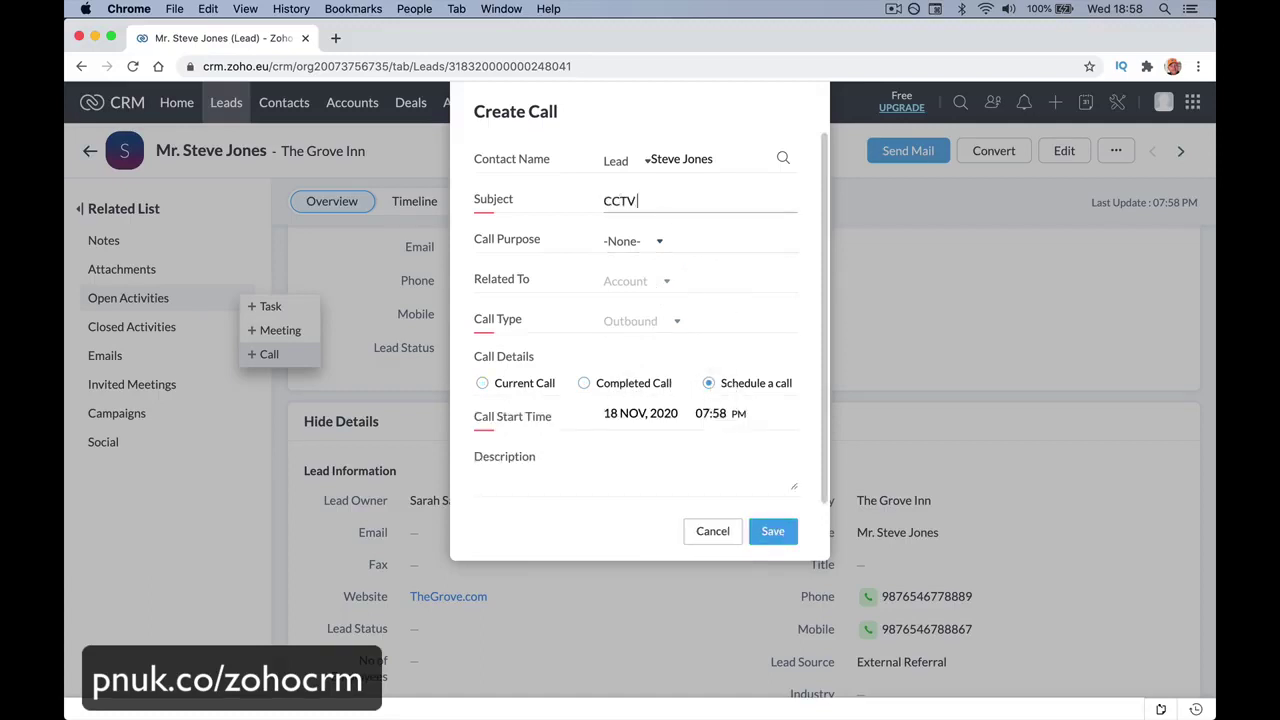
{"action": "type", "text": " New Call"}
{"action": "left_click", "coordinate": [645, 241]}
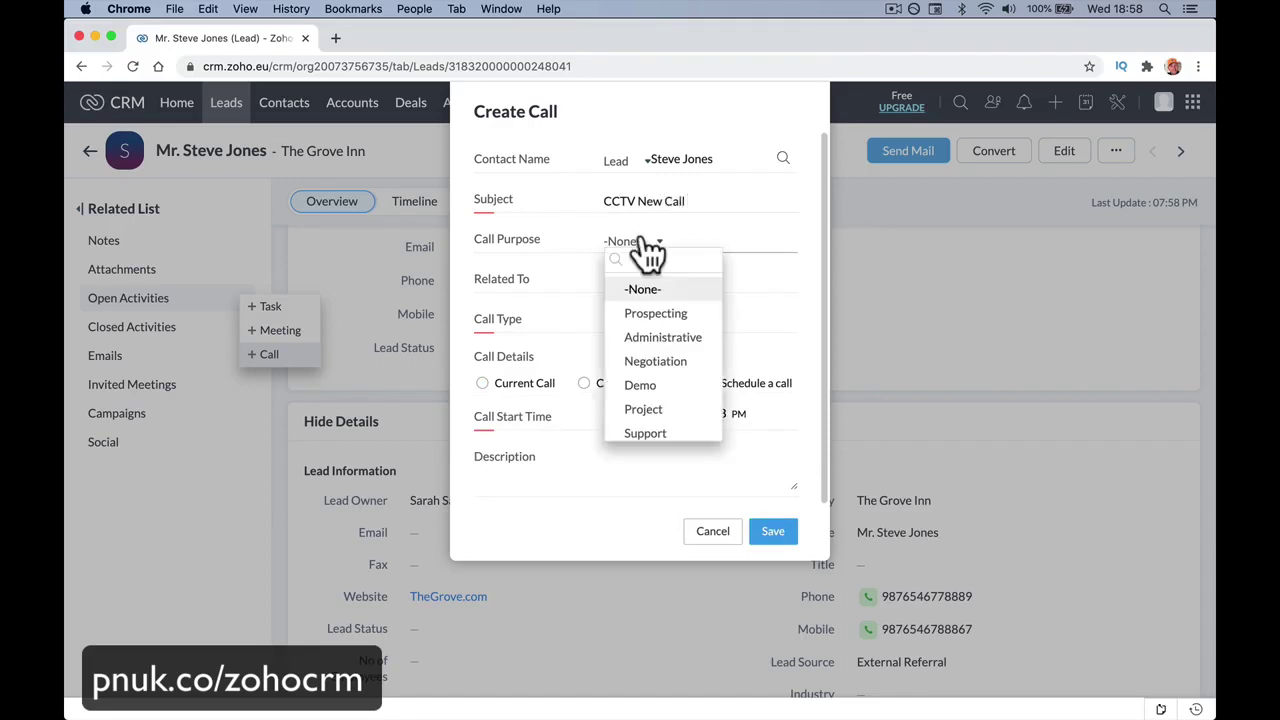
{"action": "left_click", "coordinate": [672, 291]}
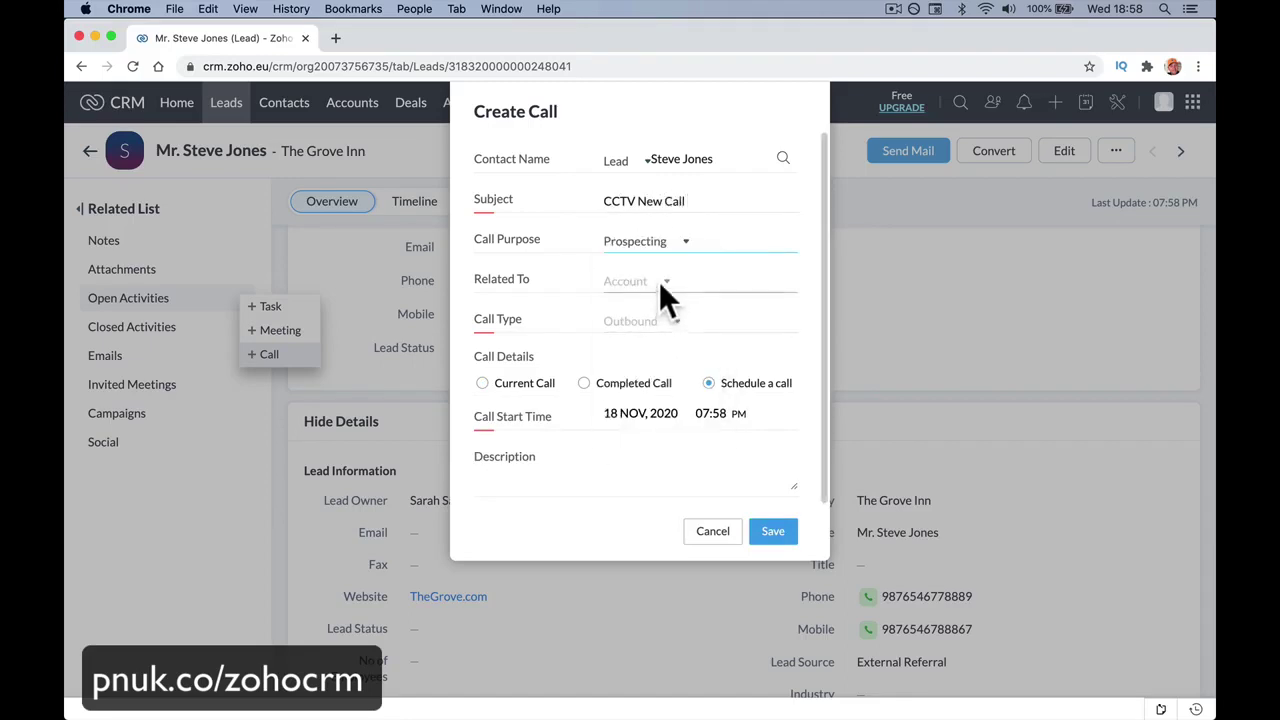
{"action": "scroll", "coordinate": [659, 320], "scroll_direction": "down", "scroll_amount": 2}
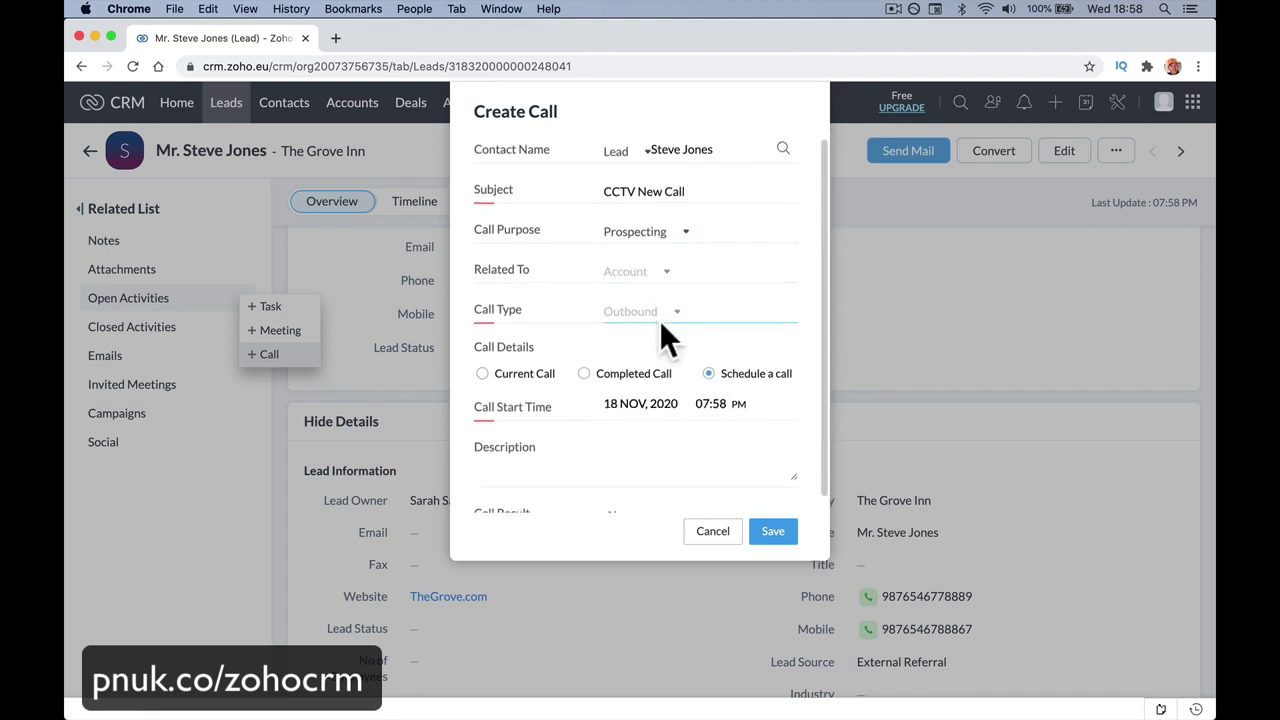
{"action": "scroll", "coordinate": [660, 330], "scroll_direction": "down", "scroll_amount": 2}
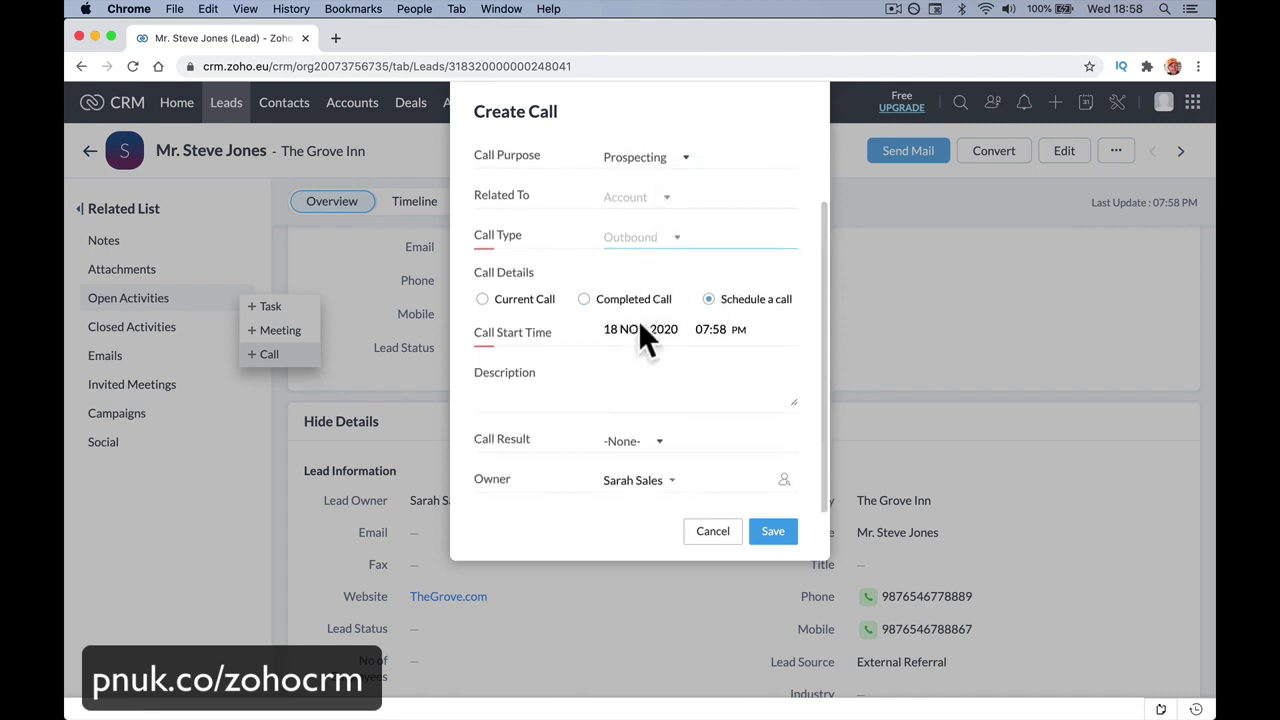
{"action": "left_click", "coordinate": [533, 398]}
{"action": "type", "text": "New cctv"}
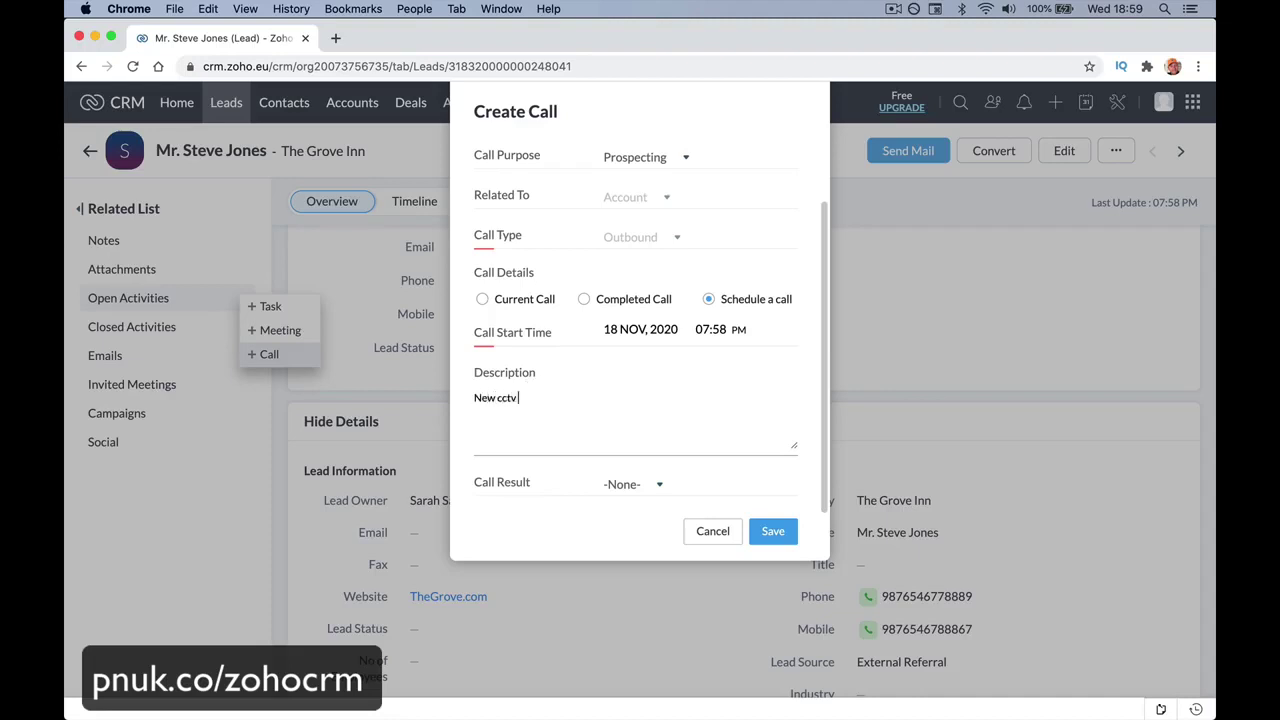
{"action": "type", "text": " possible."}
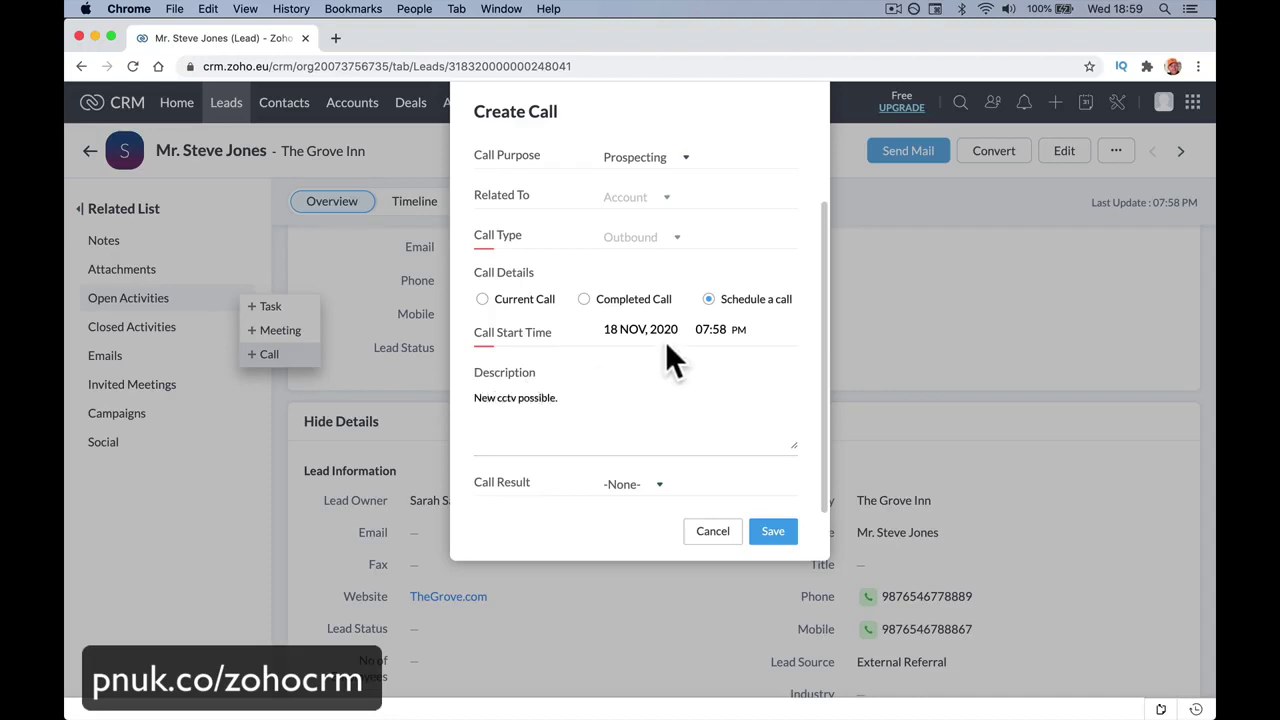
Set the call for 19 Nov 2020 at 11:00 AM, leave result -None-, and save.
{"action": "left_click", "coordinate": [666, 329]}
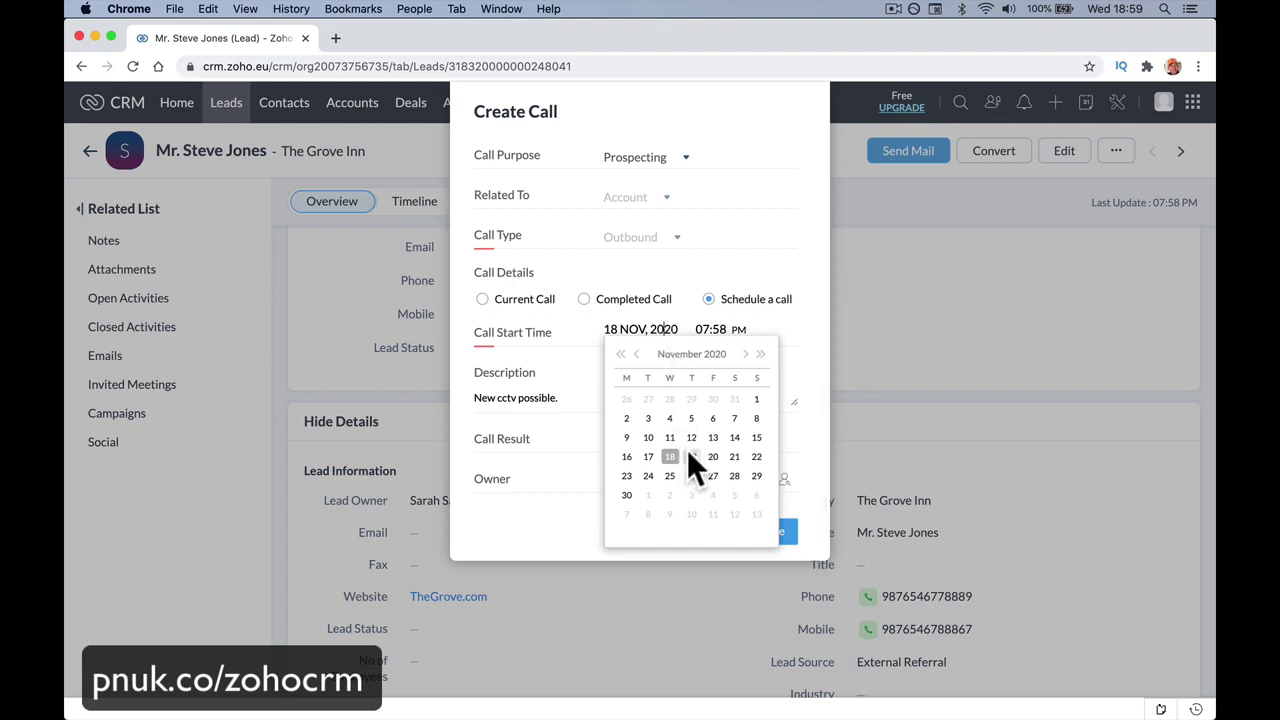
{"action": "left_click", "coordinate": [691, 453]}
{"action": "left_click", "coordinate": [706, 331]}
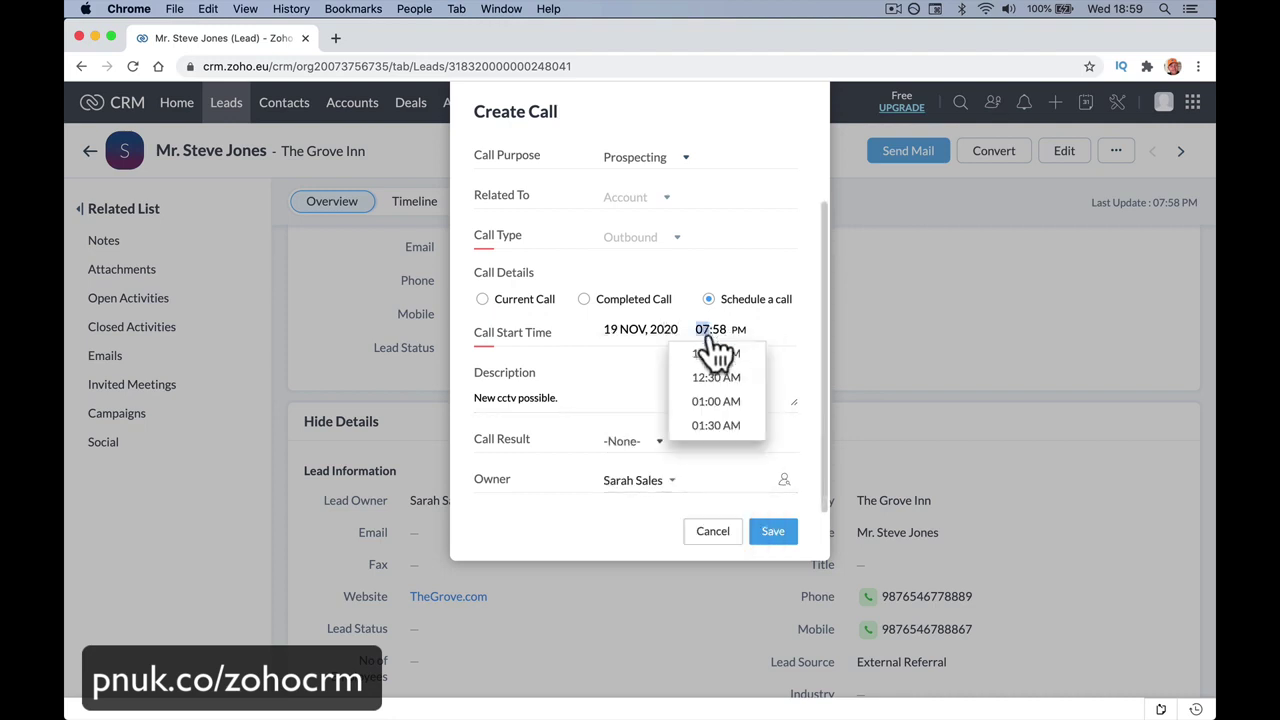
{"action": "scroll", "coordinate": [712, 440], "scroll_direction": "down", "scroll_amount": 2}
{"action": "scroll", "coordinate": [712, 440], "scroll_direction": "down", "scroll_amount": 8}
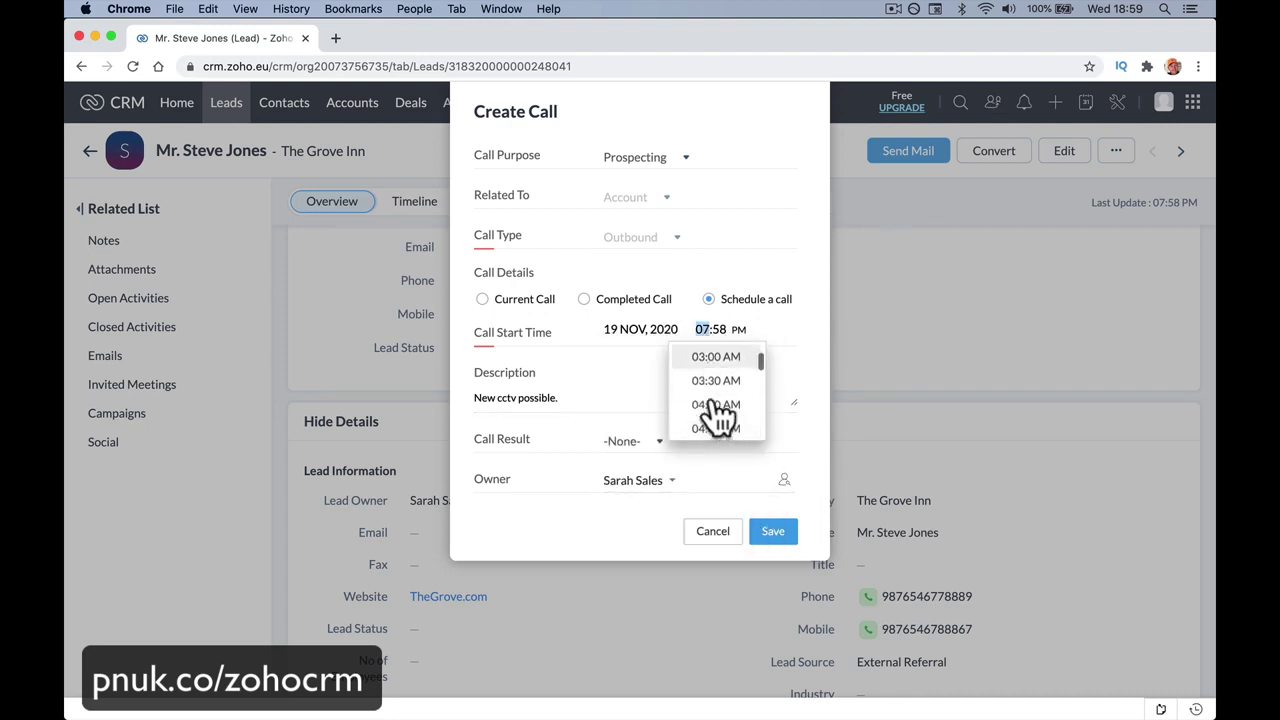
{"action": "scroll", "coordinate": [712, 400], "scroll_direction": "down", "scroll_amount": 1}
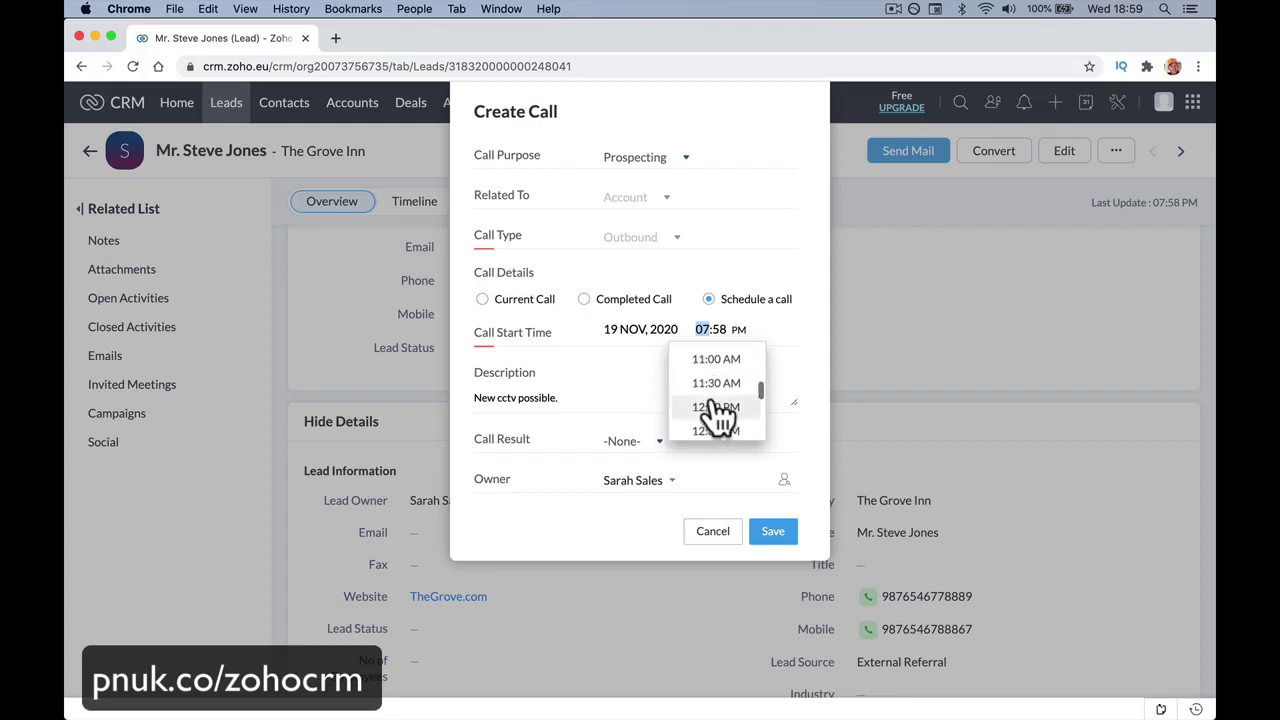
{"action": "left_click", "coordinate": [708, 360]}
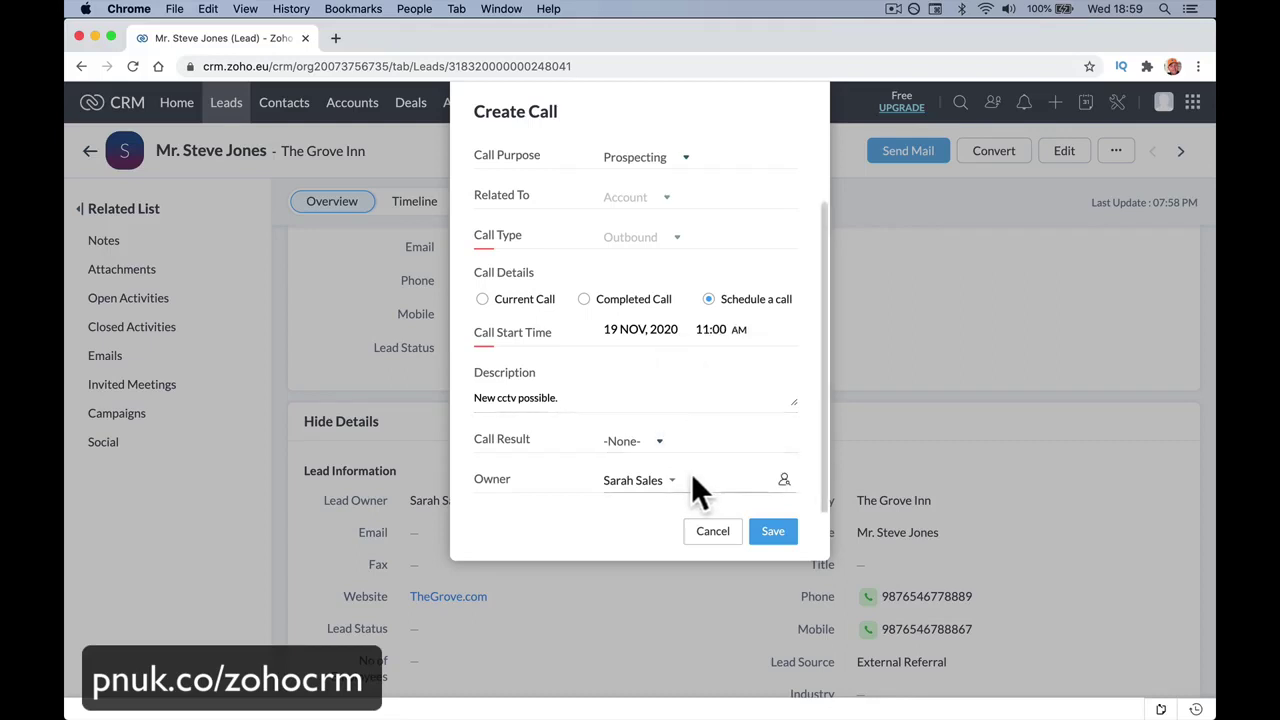
{"action": "scroll", "coordinate": [721, 498], "scroll_direction": "up", "scroll_amount": 3}
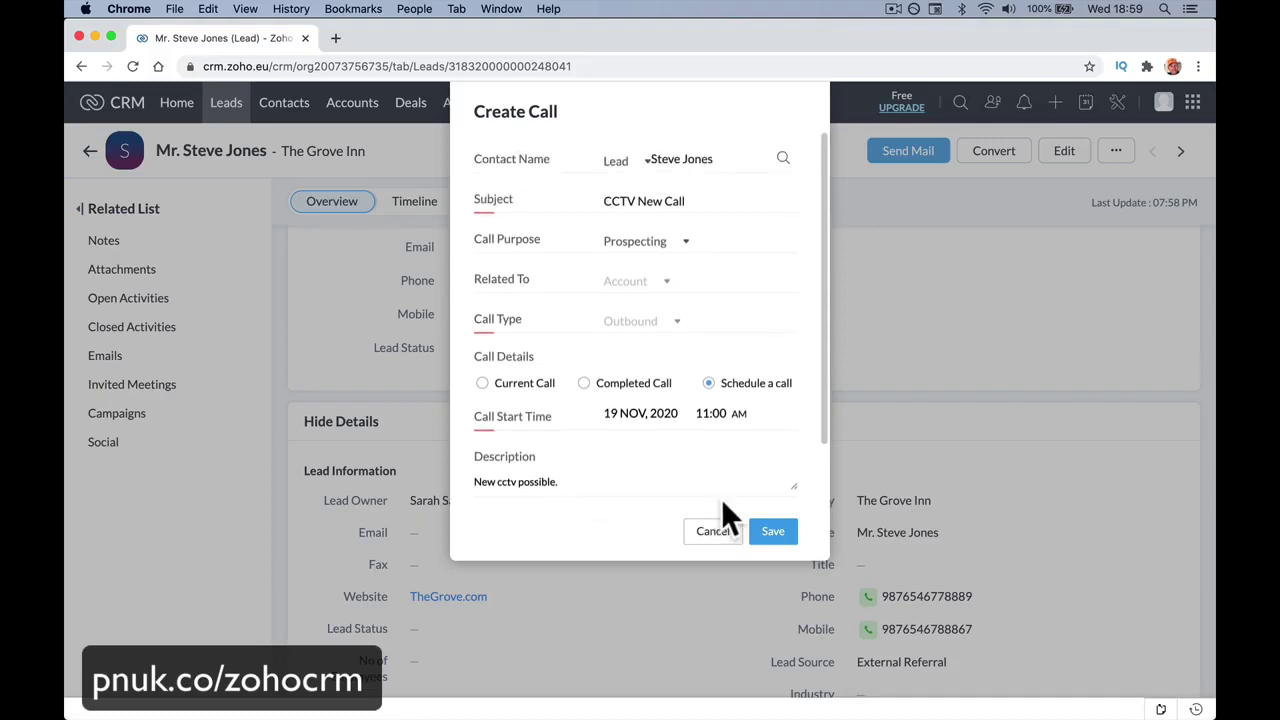
{"action": "scroll", "coordinate": [725, 478], "scroll_direction": "down", "scroll_amount": 3}
{"action": "left_click", "coordinate": [655, 445]}
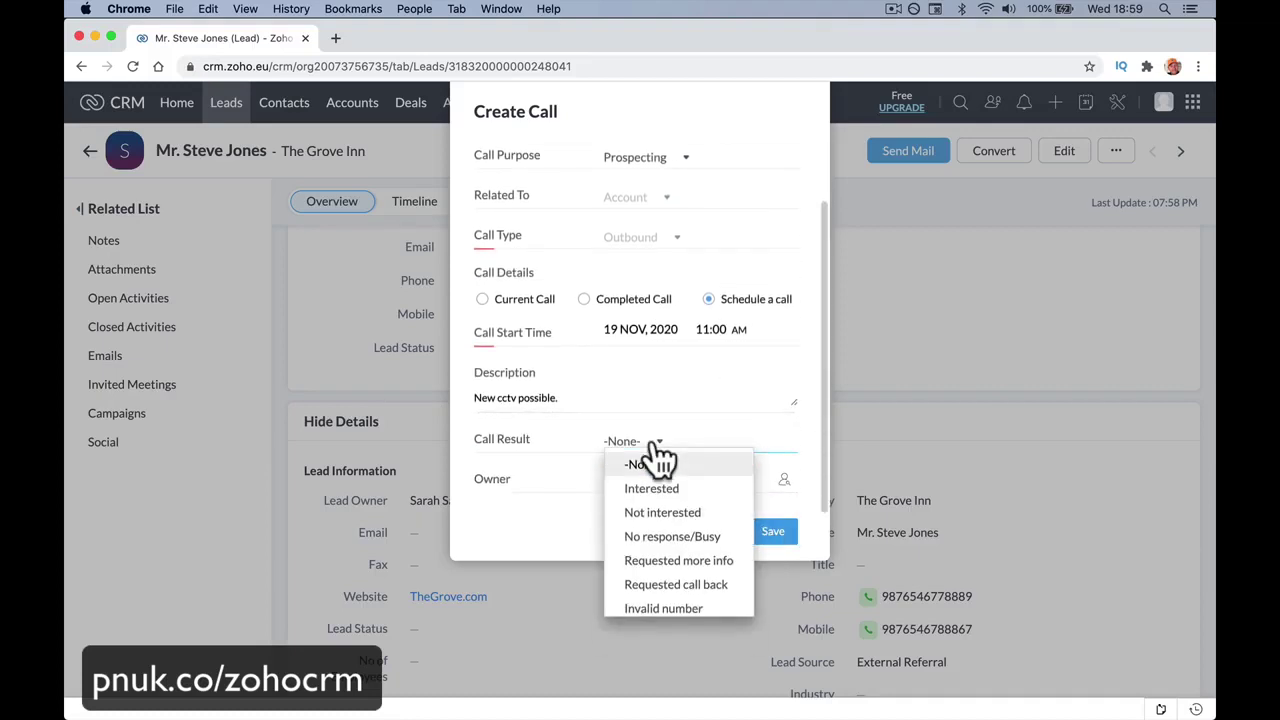
{"action": "left_click", "coordinate": [762, 462]}
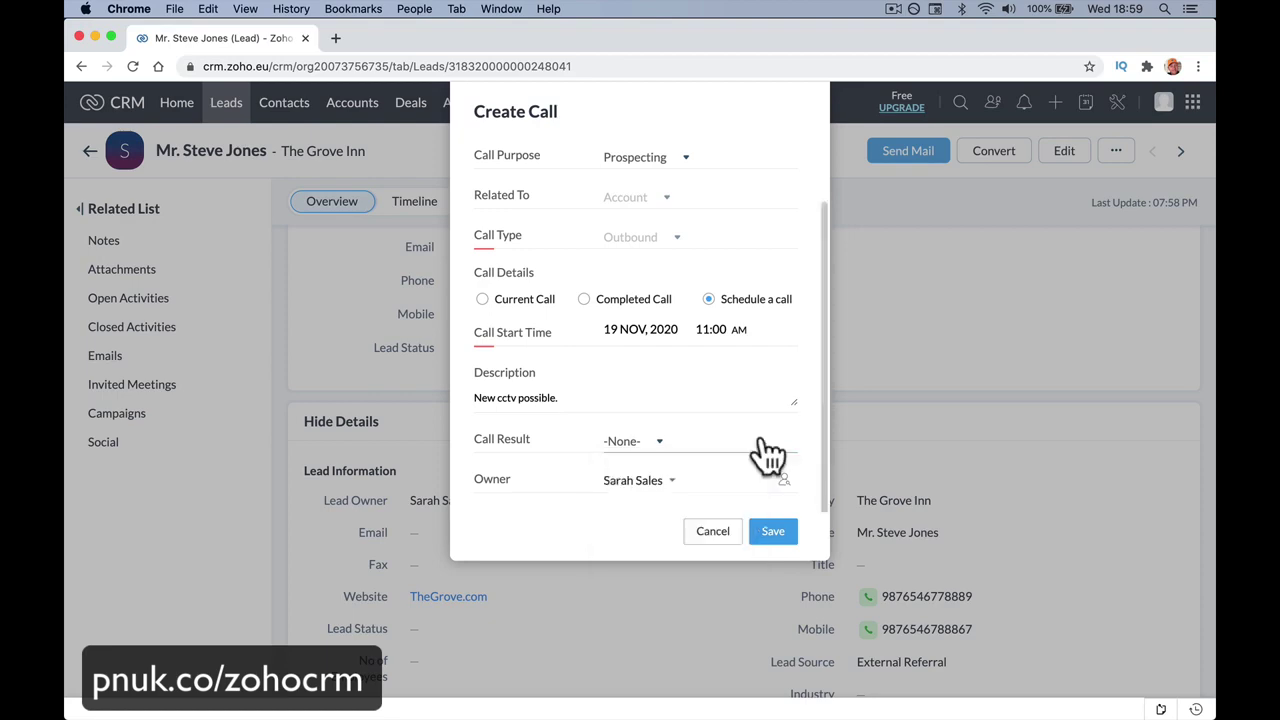
{"action": "left_click", "coordinate": [773, 531]}
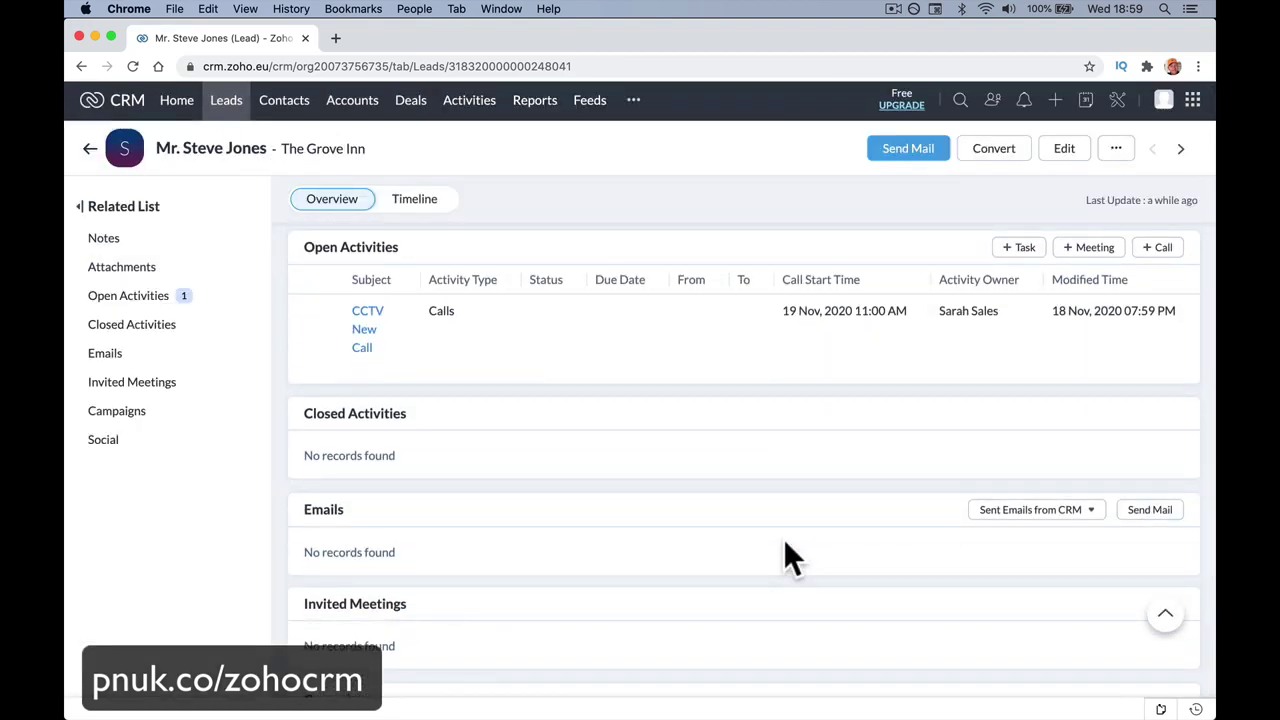
Page through Open Tasks on the Home dashboard, then go to All Activities.
{"action": "left_click", "coordinate": [185, 104]}
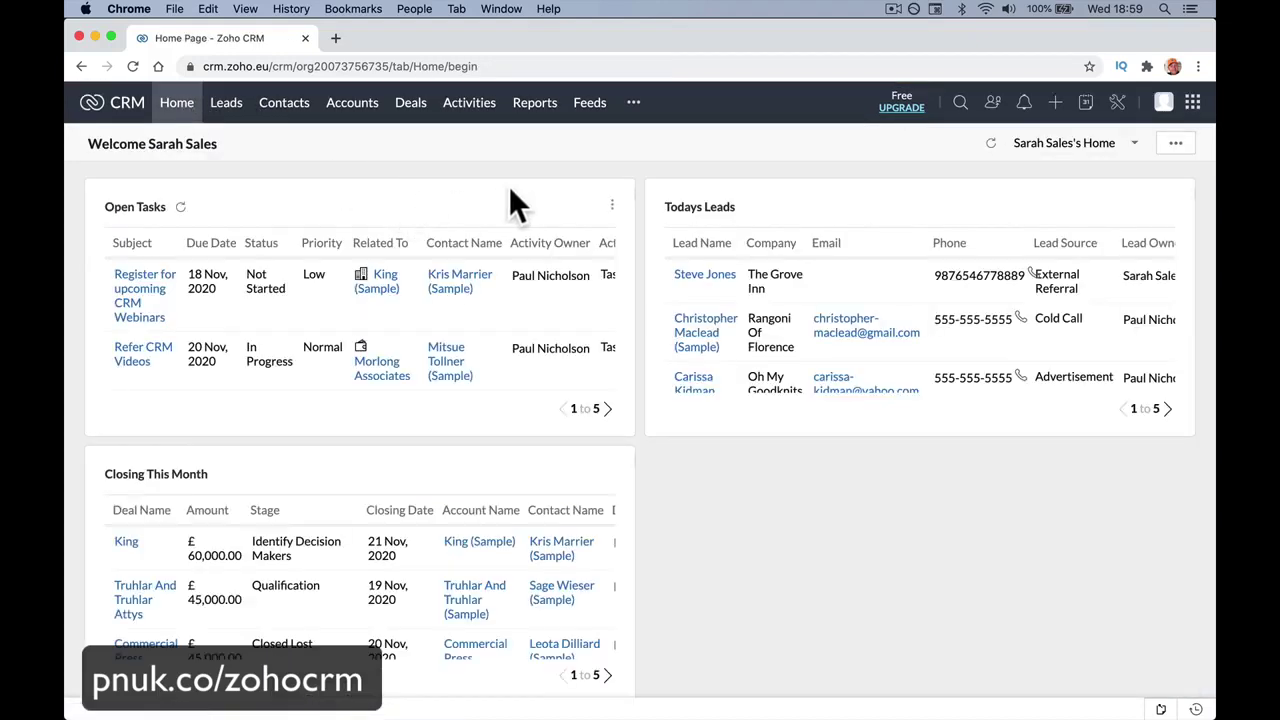
{"action": "left_click", "coordinate": [607, 409]}
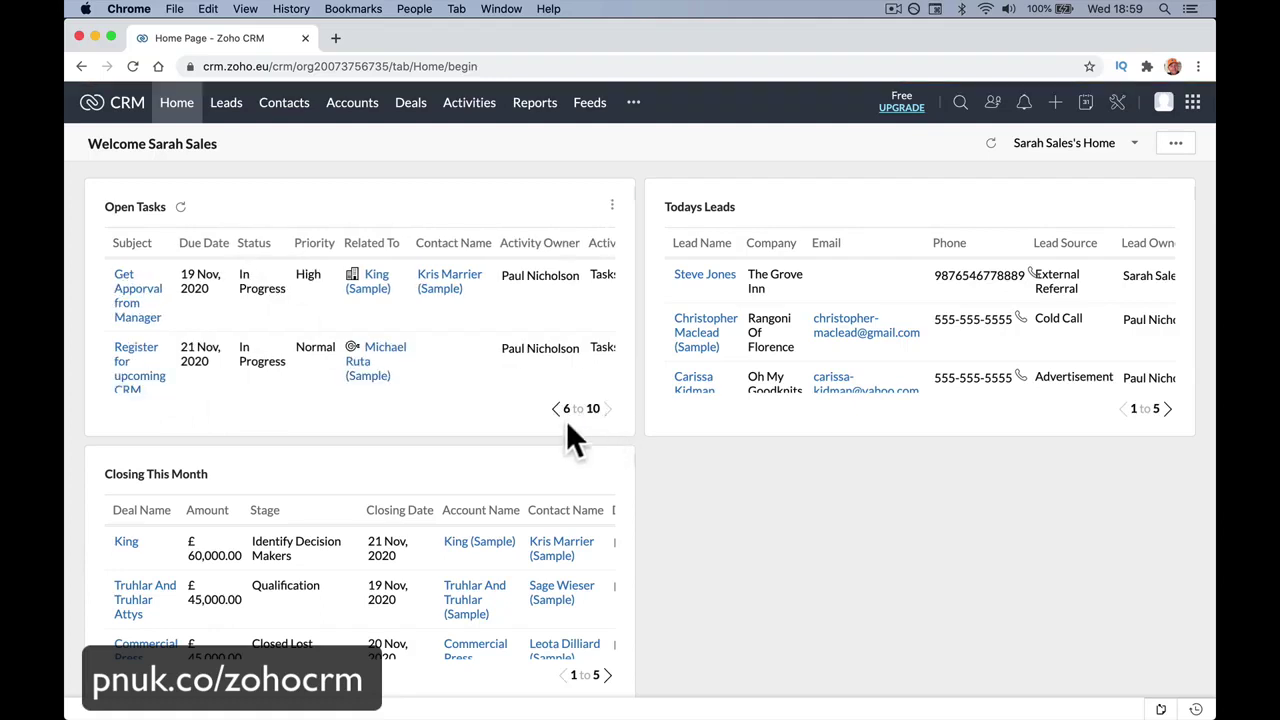
{"action": "left_click", "coordinate": [556, 409]}
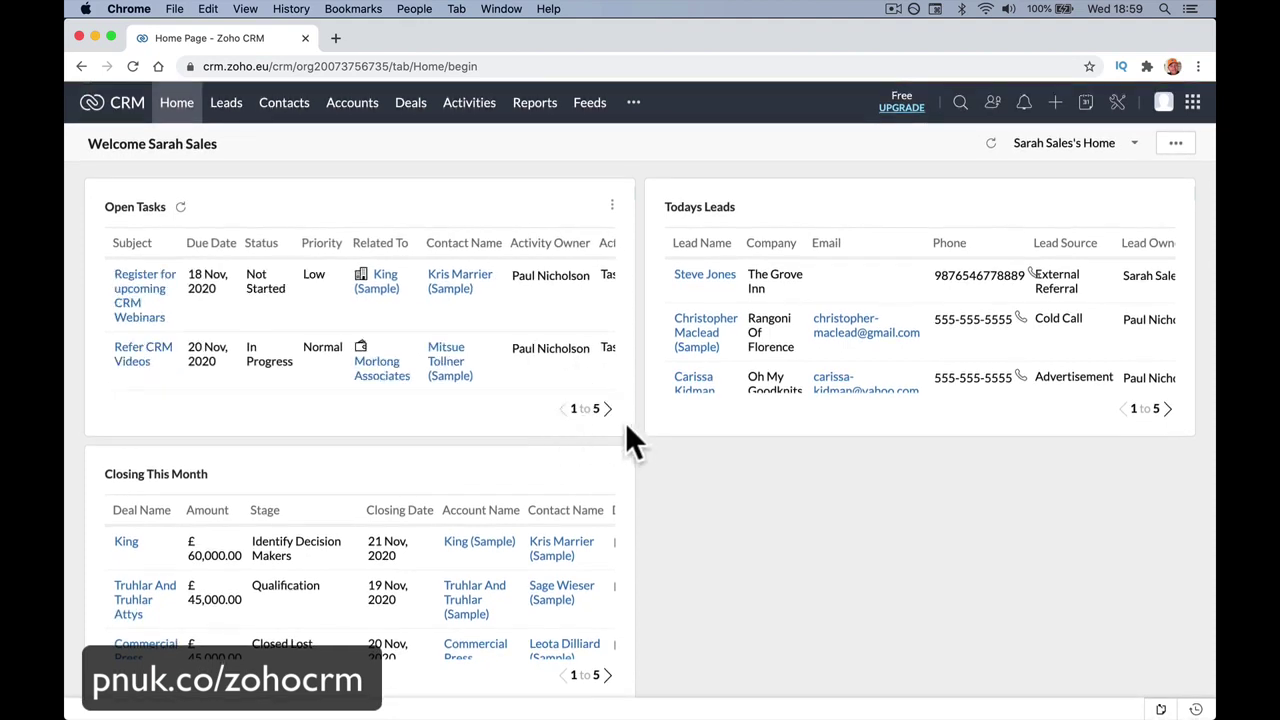
{"action": "left_click", "coordinate": [472, 104]}
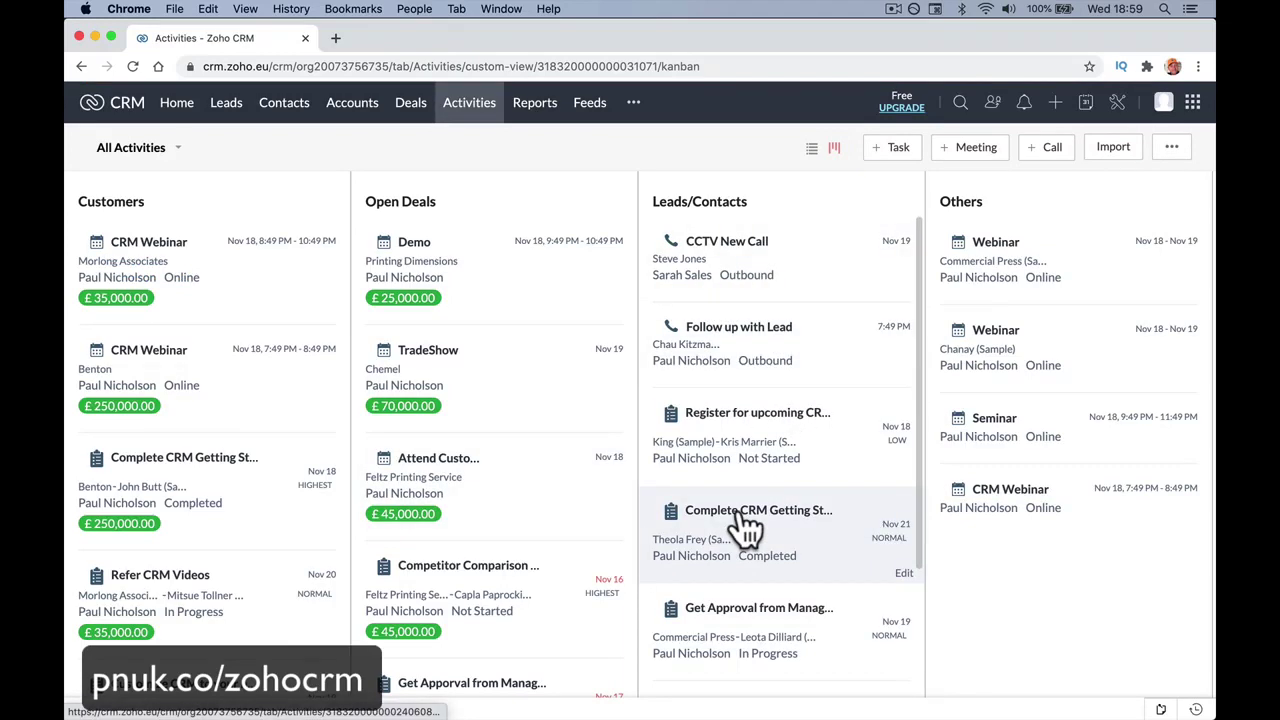
{"action": "left_click", "coordinate": [790, 265]}
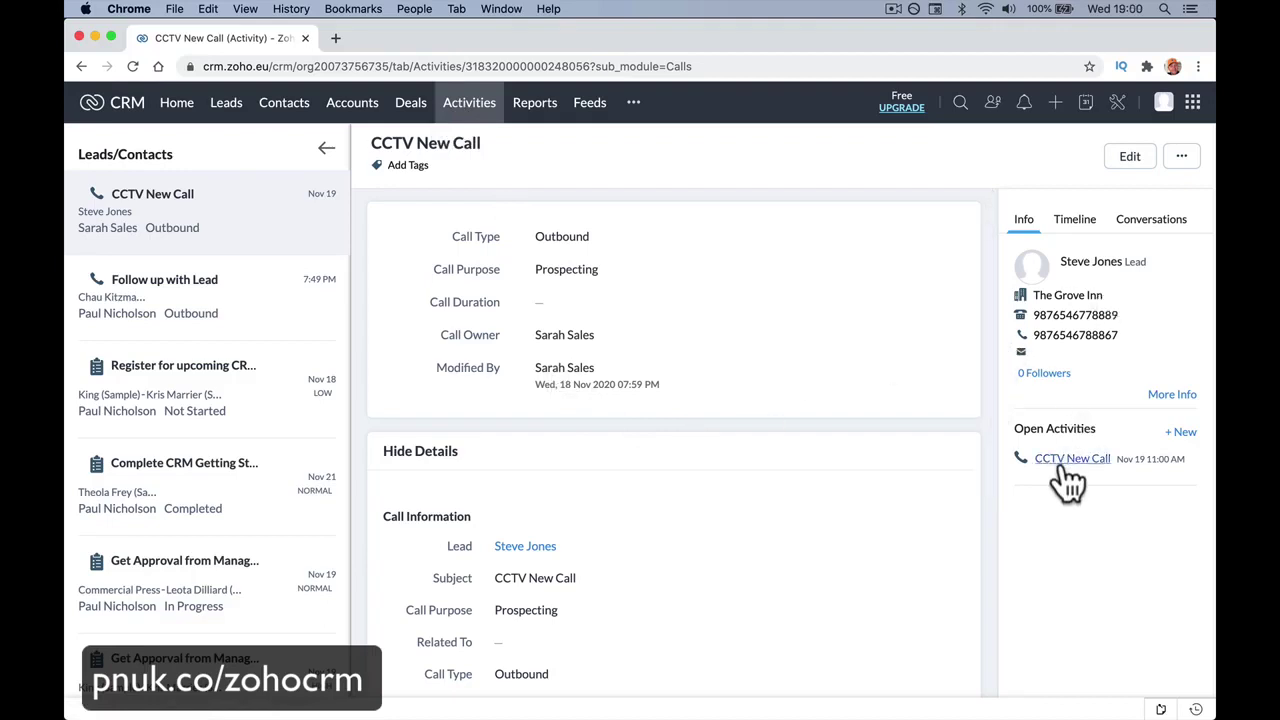
{"action": "scroll", "coordinate": [592, 470], "scroll_direction": "down", "scroll_amount": 5}
{"action": "scroll", "coordinate": [593, 521], "scroll_direction": "down", "scroll_amount": 3}
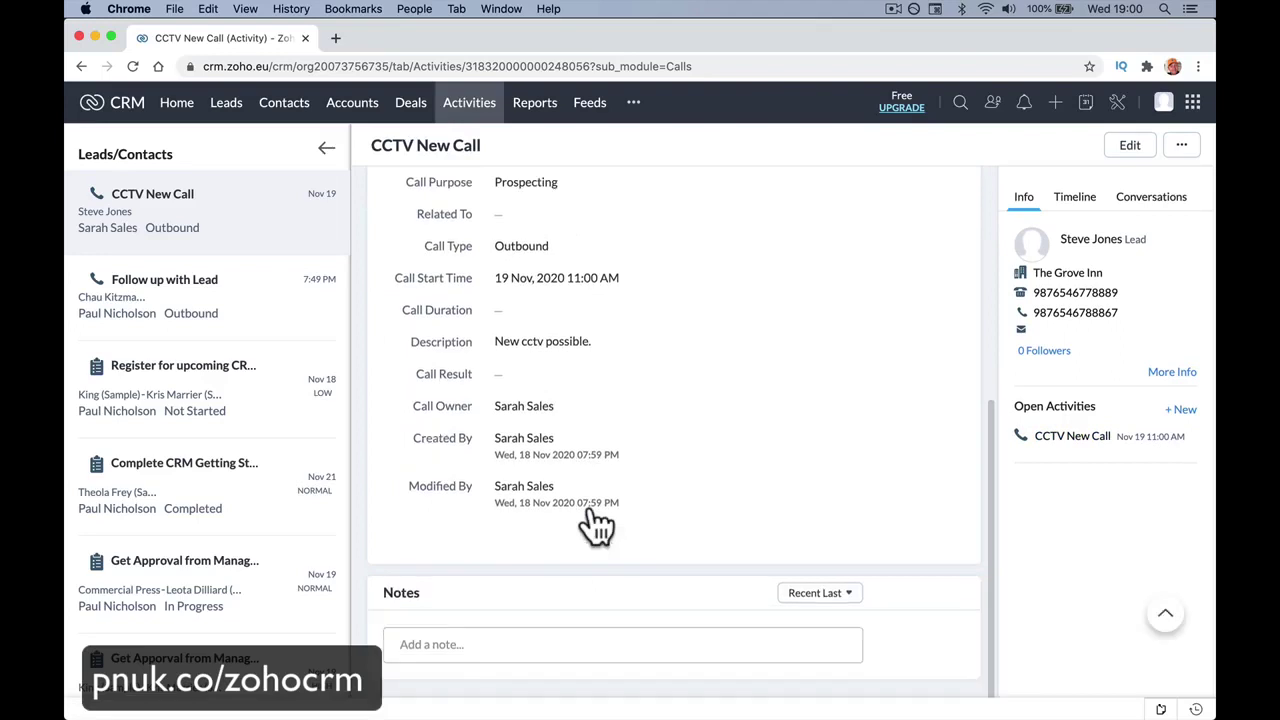
{"action": "scroll", "coordinate": [594, 523], "scroll_direction": "up", "scroll_amount": 6}
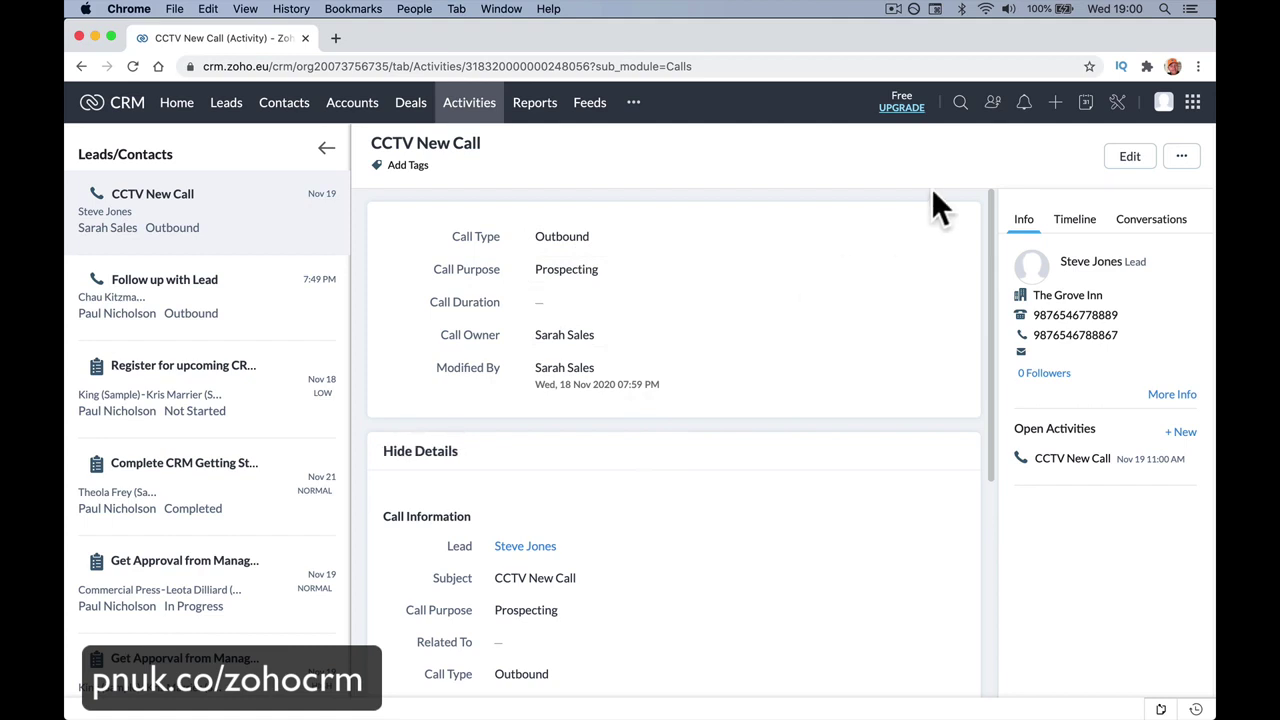
Mark CCTV New Call complete with 30-minute duration and Interested result, then save.
{"action": "left_click", "coordinate": [1128, 158]}
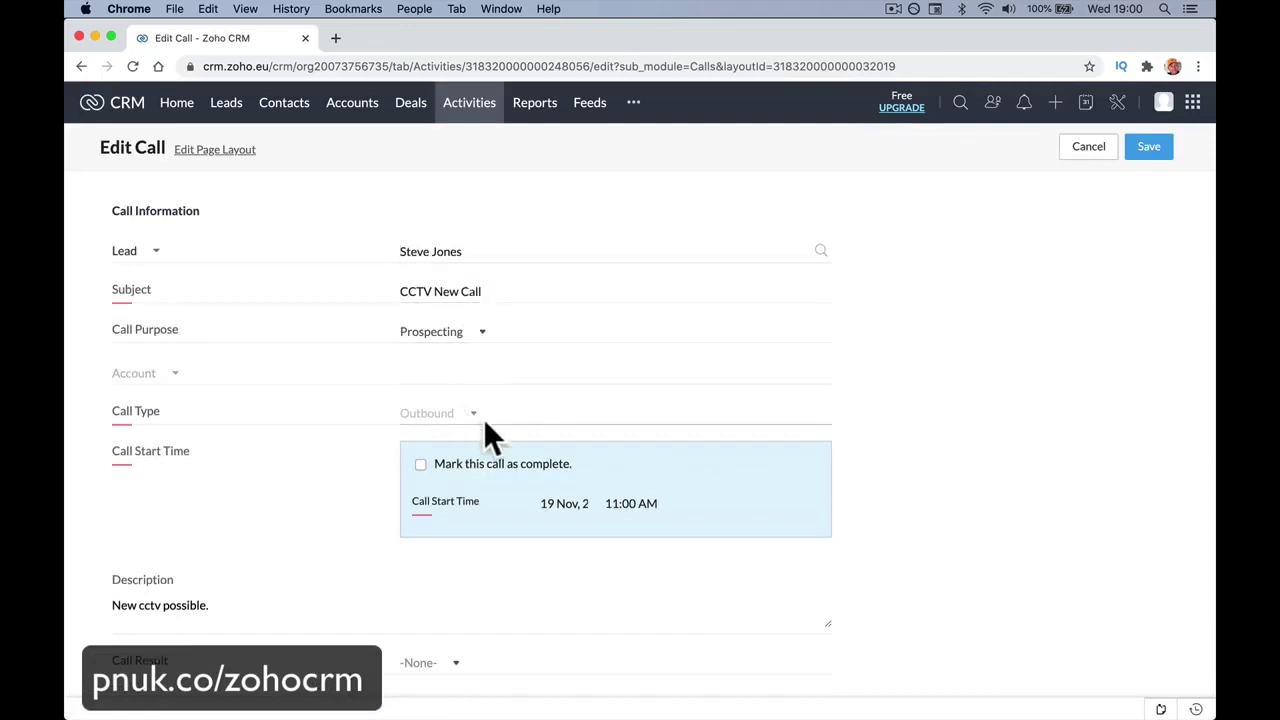
{"action": "scroll", "coordinate": [485, 420], "scroll_direction": "down", "scroll_amount": 2}
{"action": "left_click", "coordinate": [422, 452]}
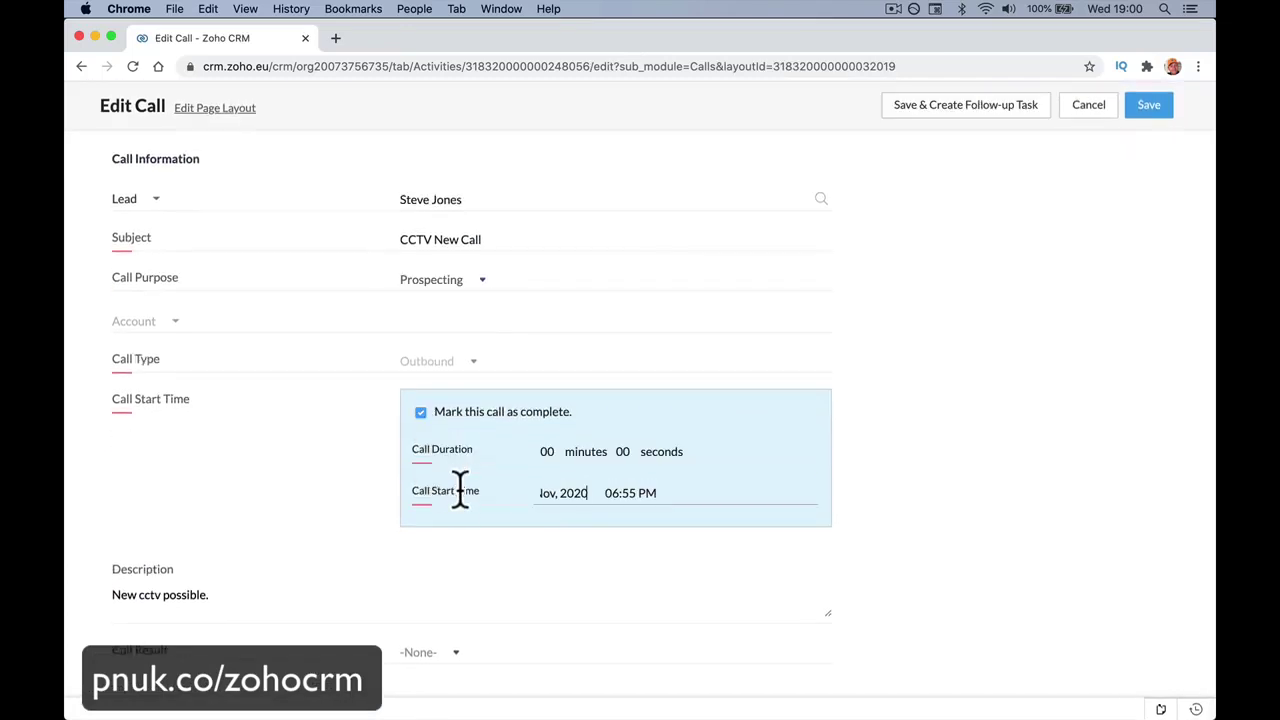
{"action": "left_click", "coordinate": [553, 450]}
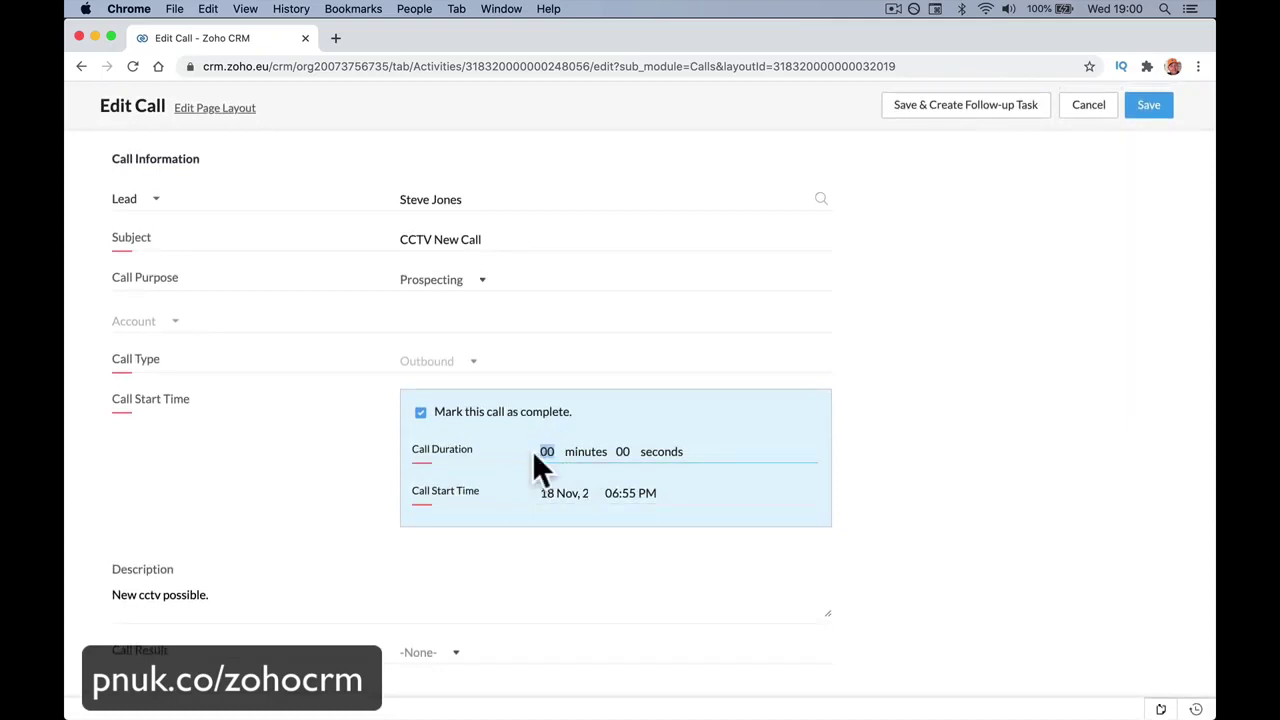
{"action": "type", "text": "30"}
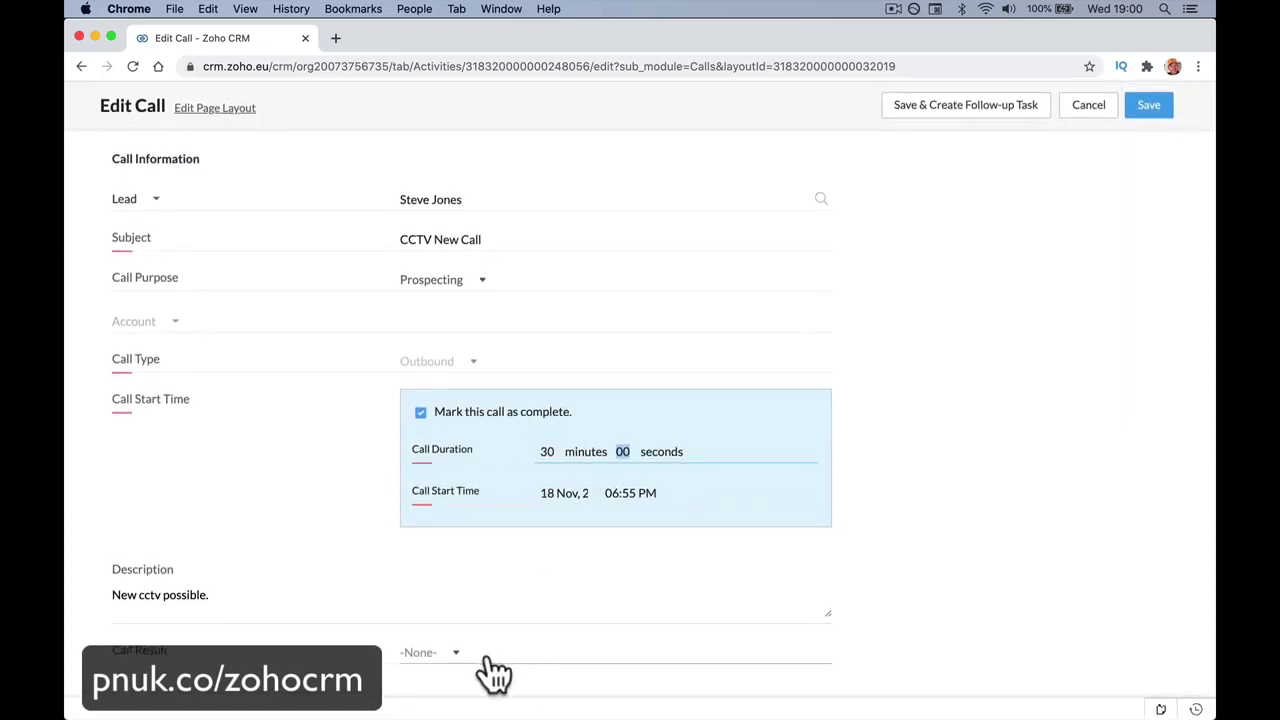
{"action": "left_click", "coordinate": [445, 662]}
{"action": "left_click", "coordinate": [455, 488]}
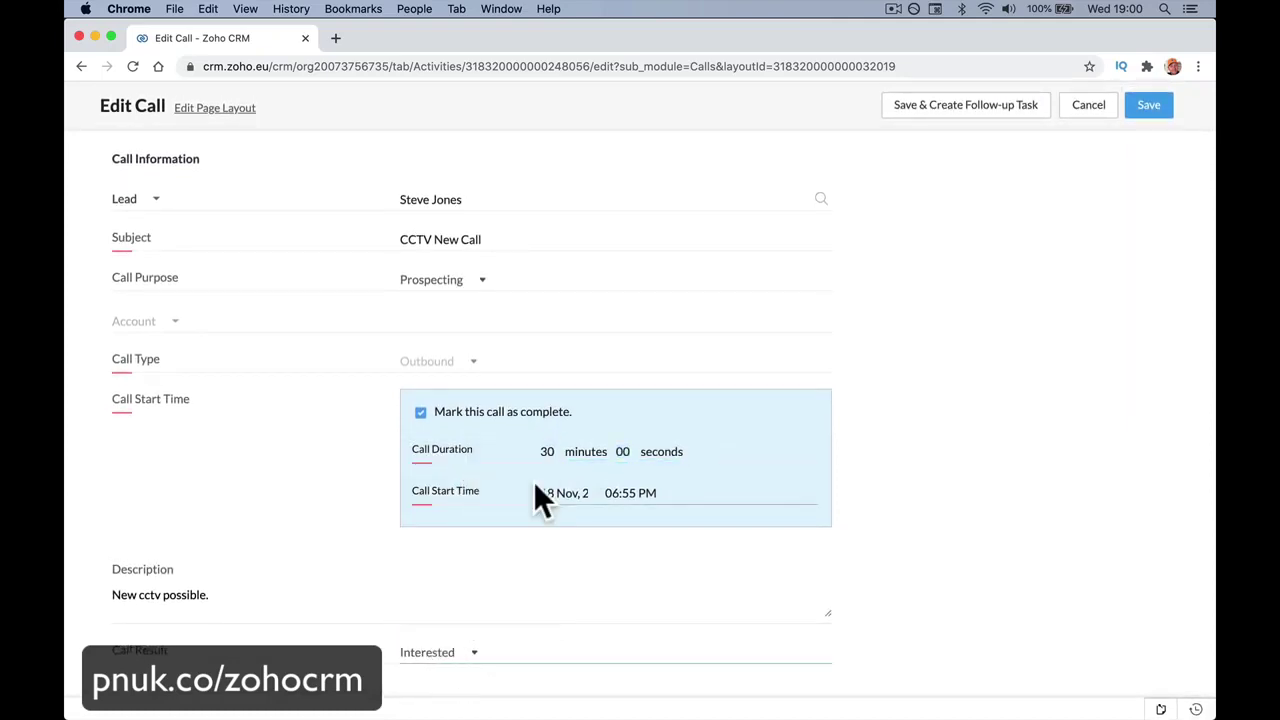
{"action": "left_click", "coordinate": [1147, 106]}
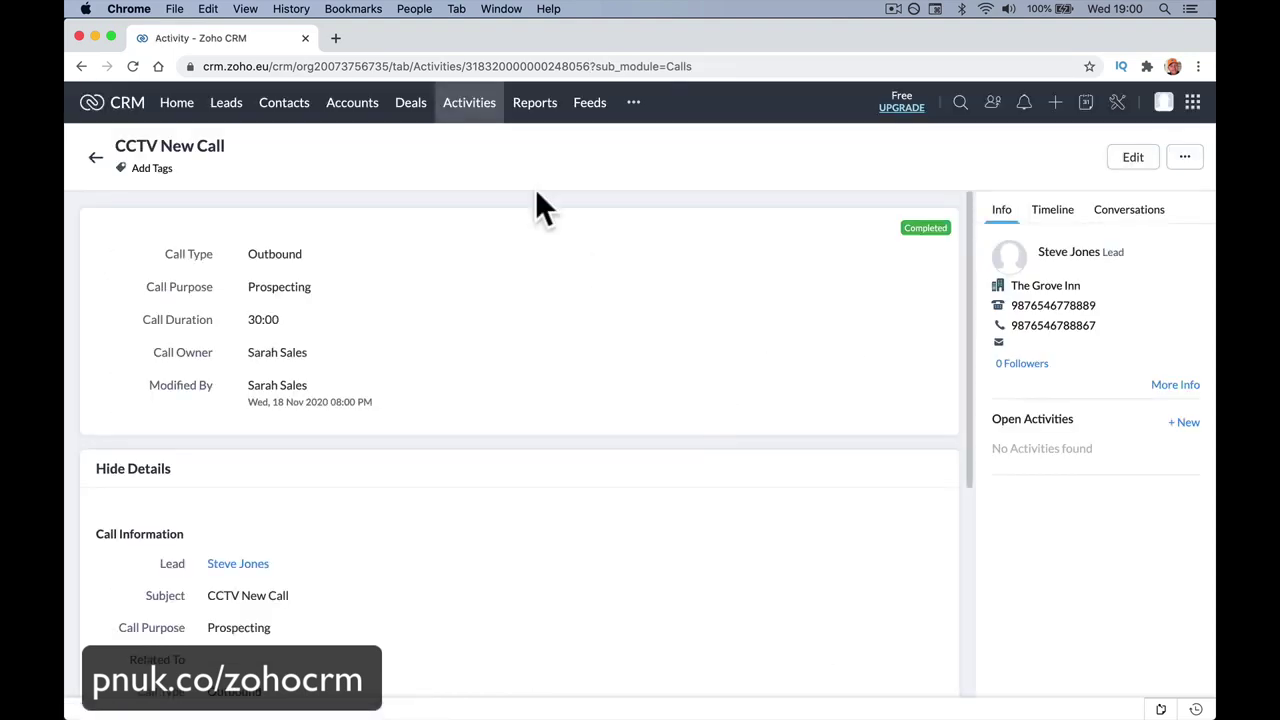
Open The Grove Inn from the Leads list, backing out of an early conversion attempt.
{"action": "left_click", "coordinate": [218, 106]}
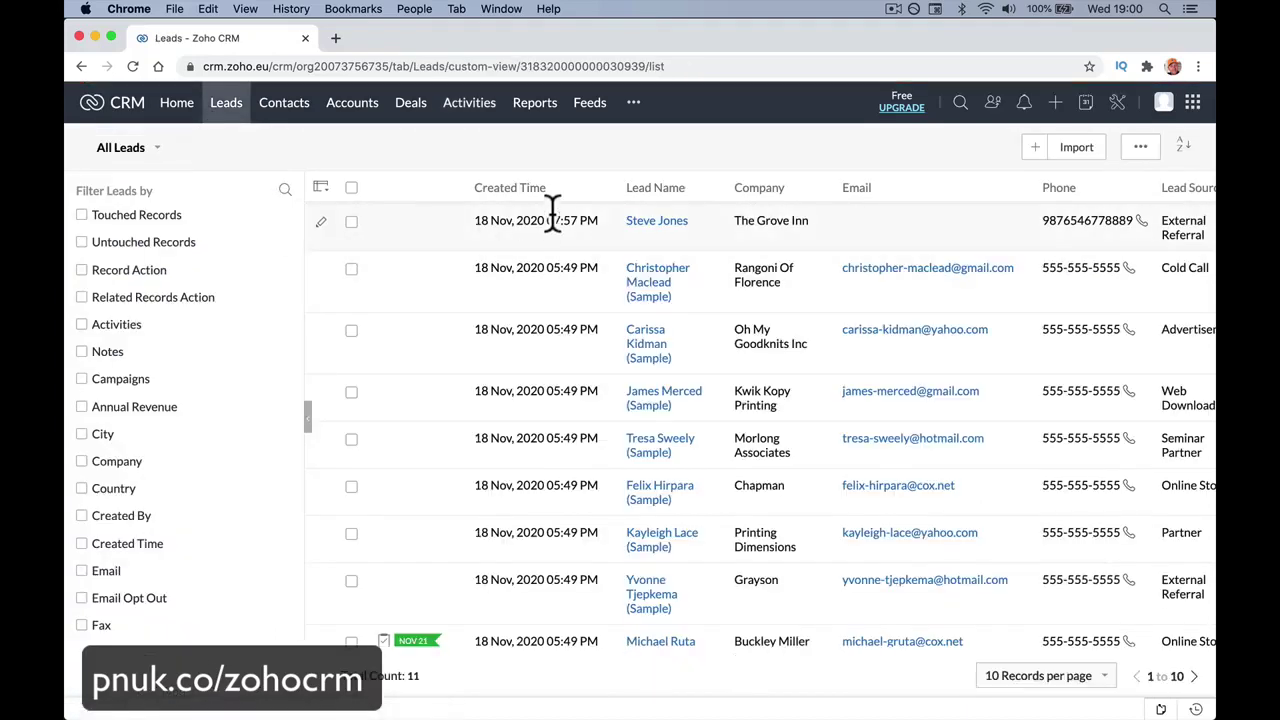
{"action": "left_click", "coordinate": [650, 222]}
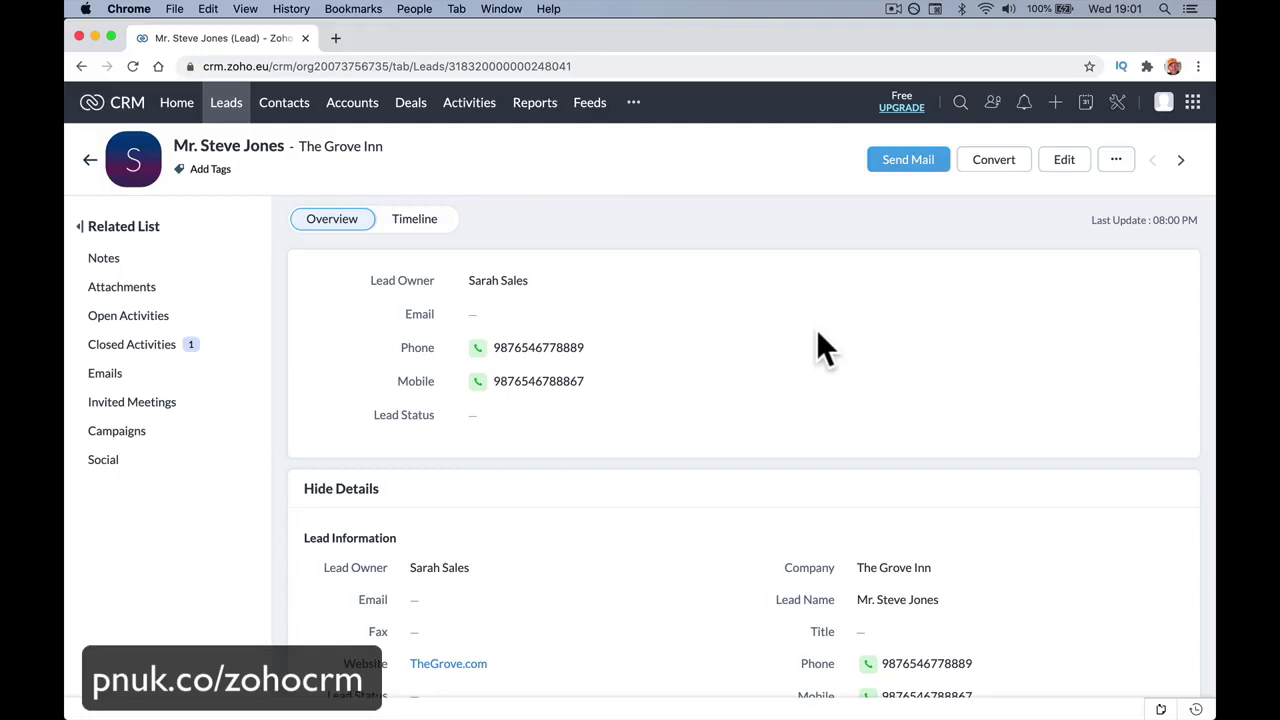
{"action": "left_click", "coordinate": [997, 161]}
{"action": "scroll", "coordinate": [1004, 154], "scroll_direction": "left", "scroll_amount": 5}
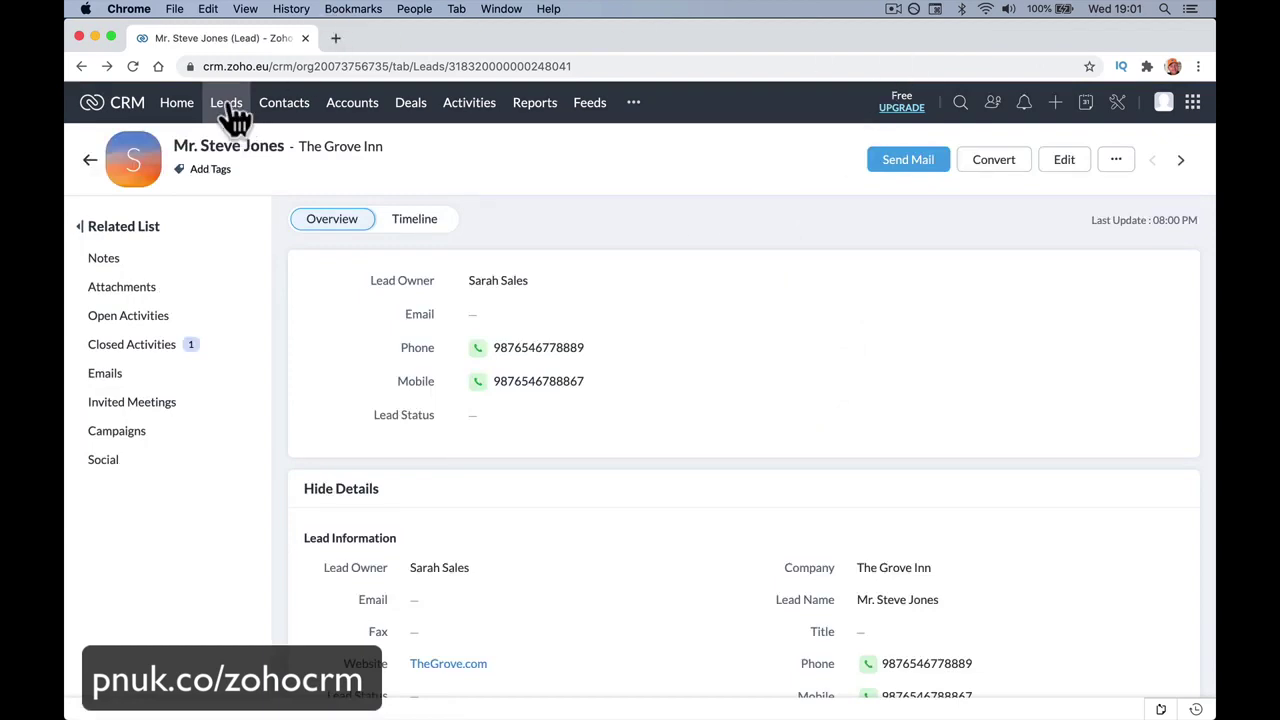
{"action": "left_click", "coordinate": [227, 104]}
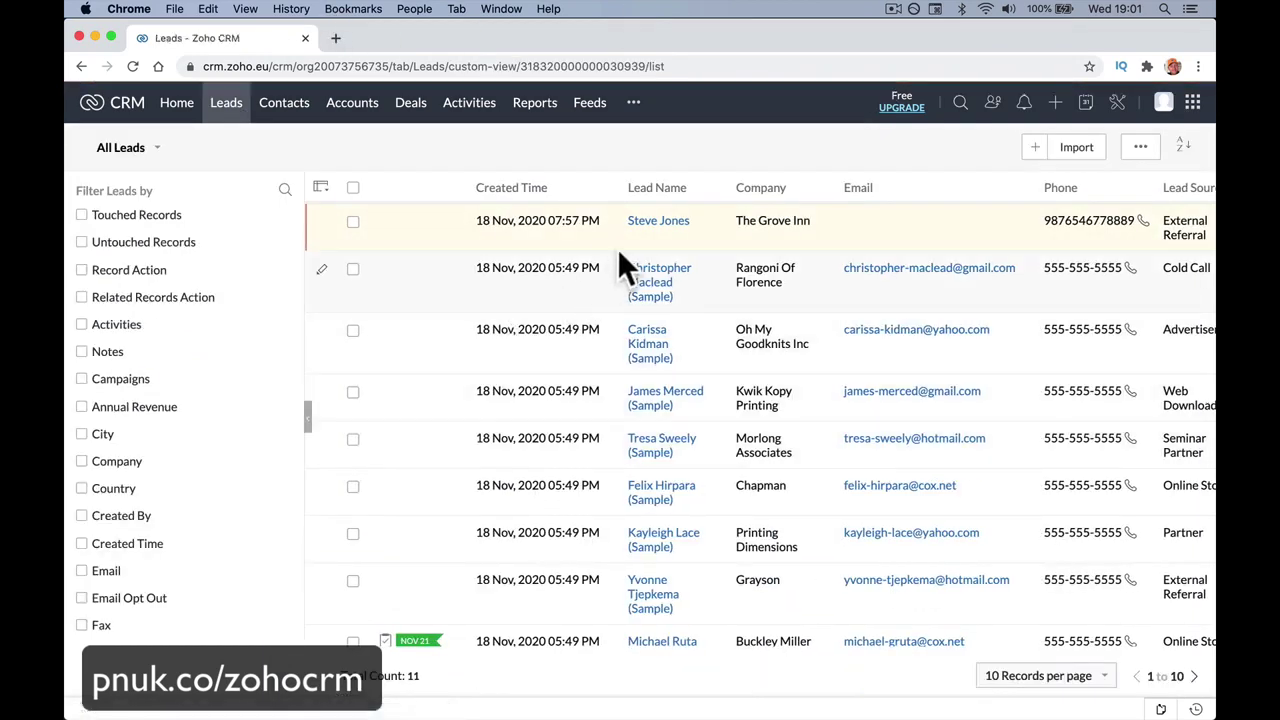
{"action": "left_click", "coordinate": [645, 222]}
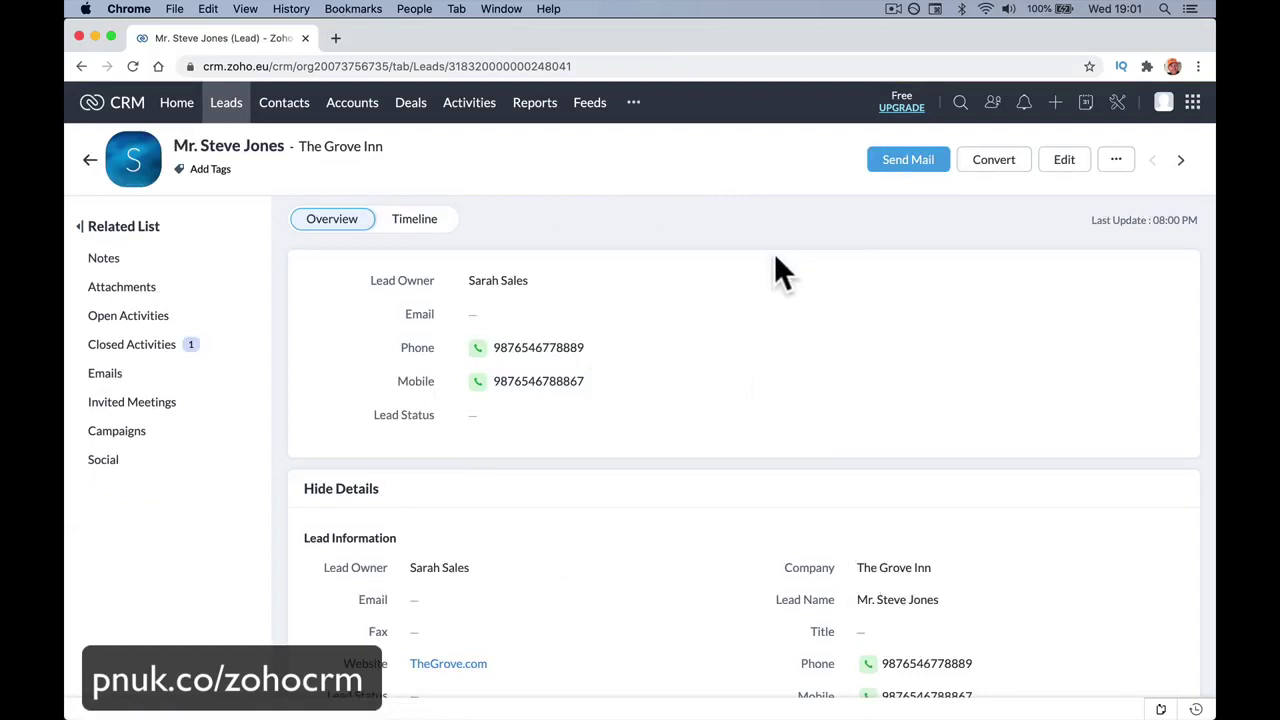
Start converting the lead, creating a new deal with amount 3000.
{"action": "left_click", "coordinate": [993, 168]}
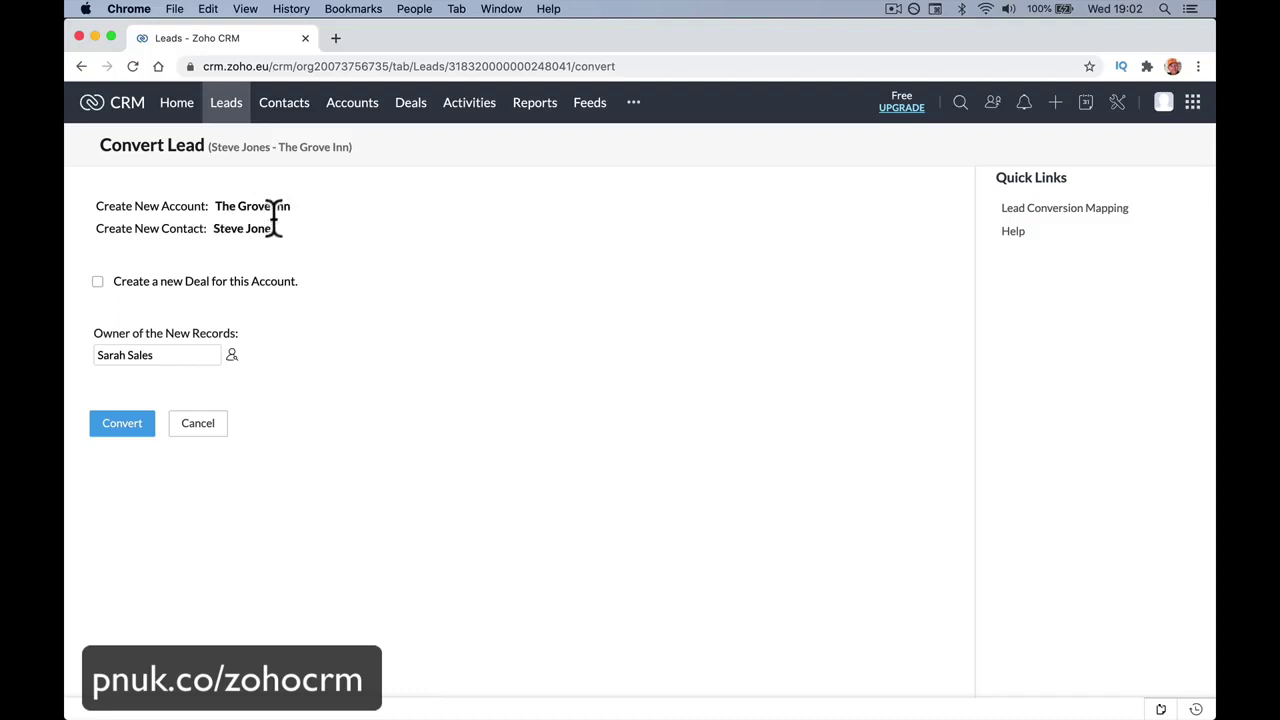
{"action": "left_click", "coordinate": [99, 282]}
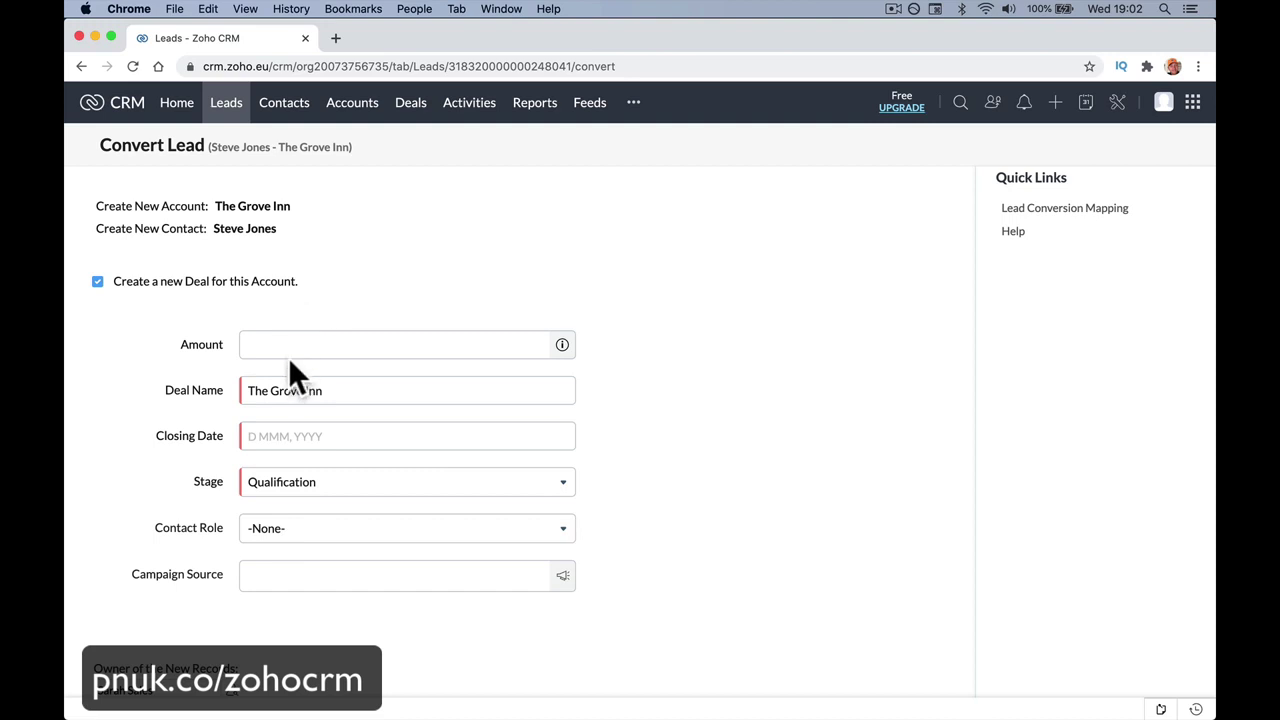
{"action": "left_click", "coordinate": [284, 344]}
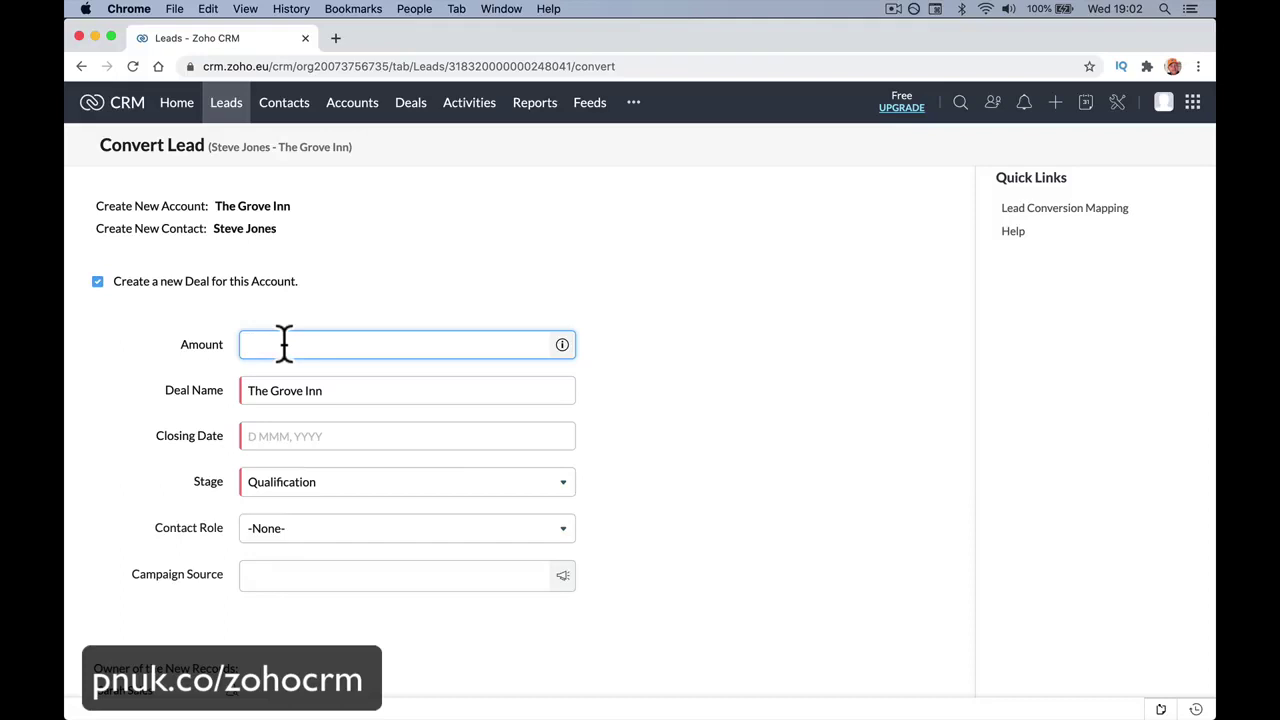
{"action": "type", "text": "3000"}
{"action": "key", "text": "Tab"}
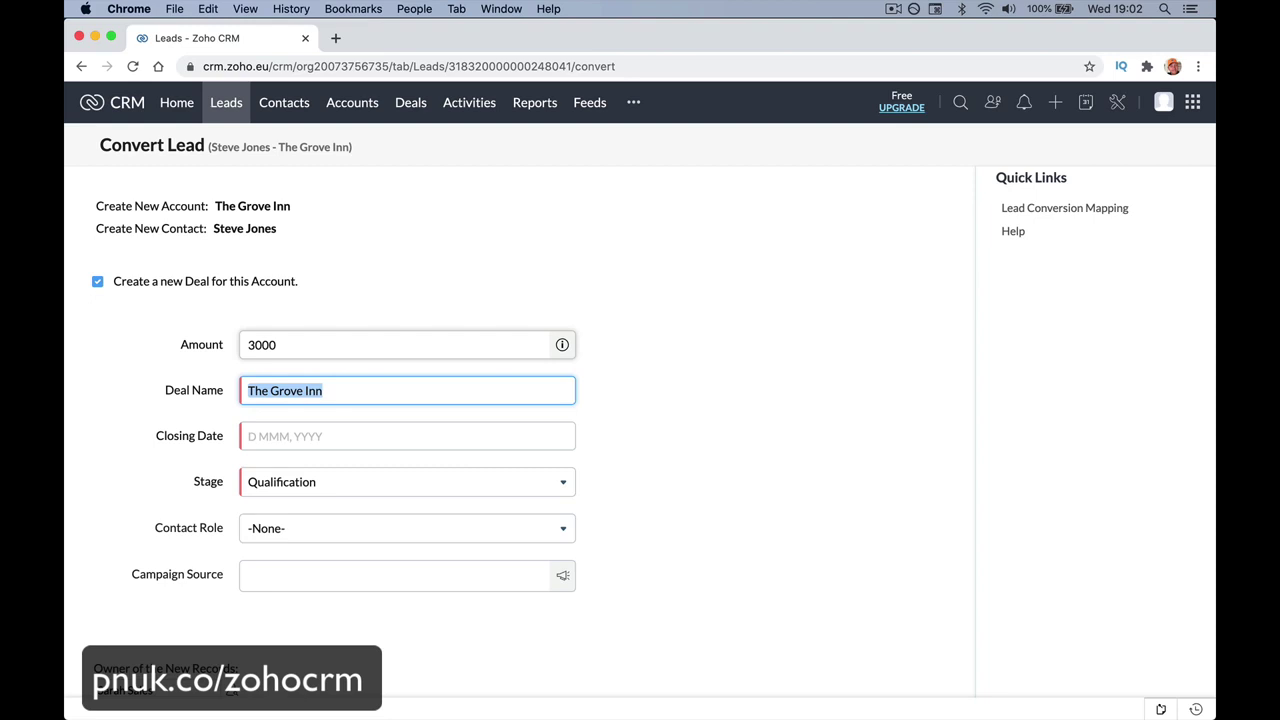
Set the deal closing date to 29 Nov 2020 and keep stage Qualification.
{"action": "left_click", "coordinate": [298, 432]}
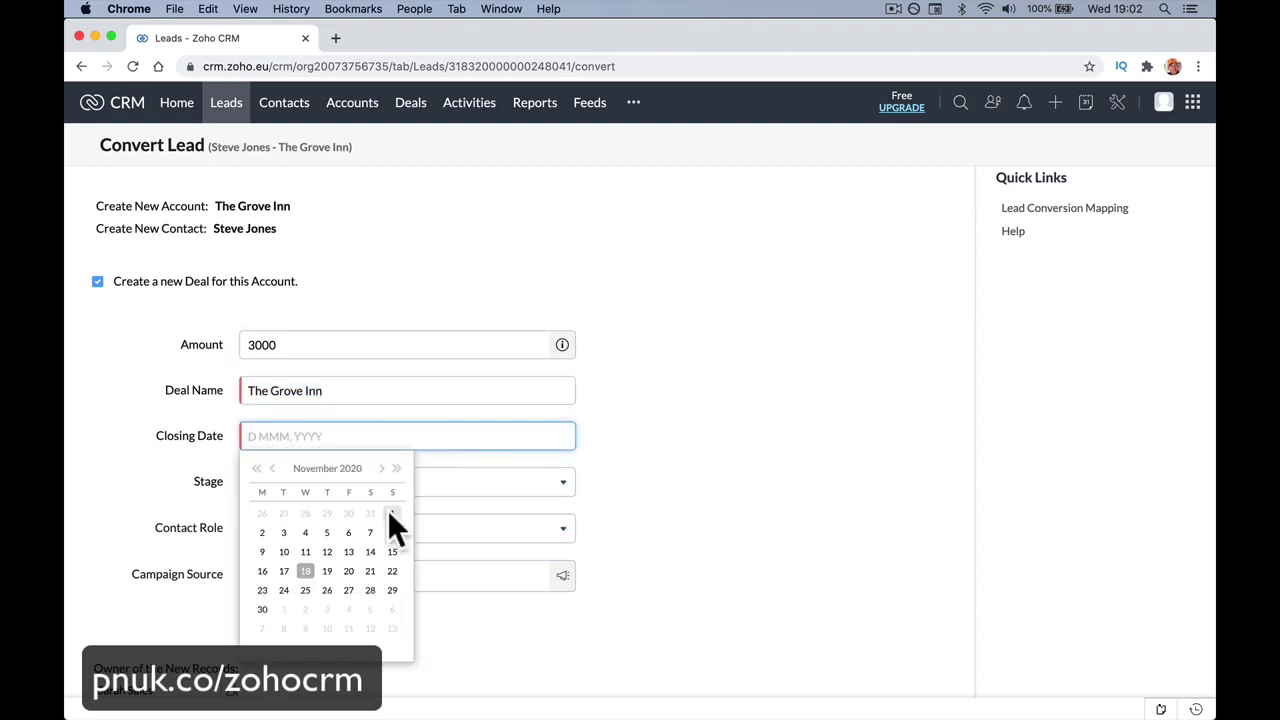
{"action": "left_click", "coordinate": [392, 589]}
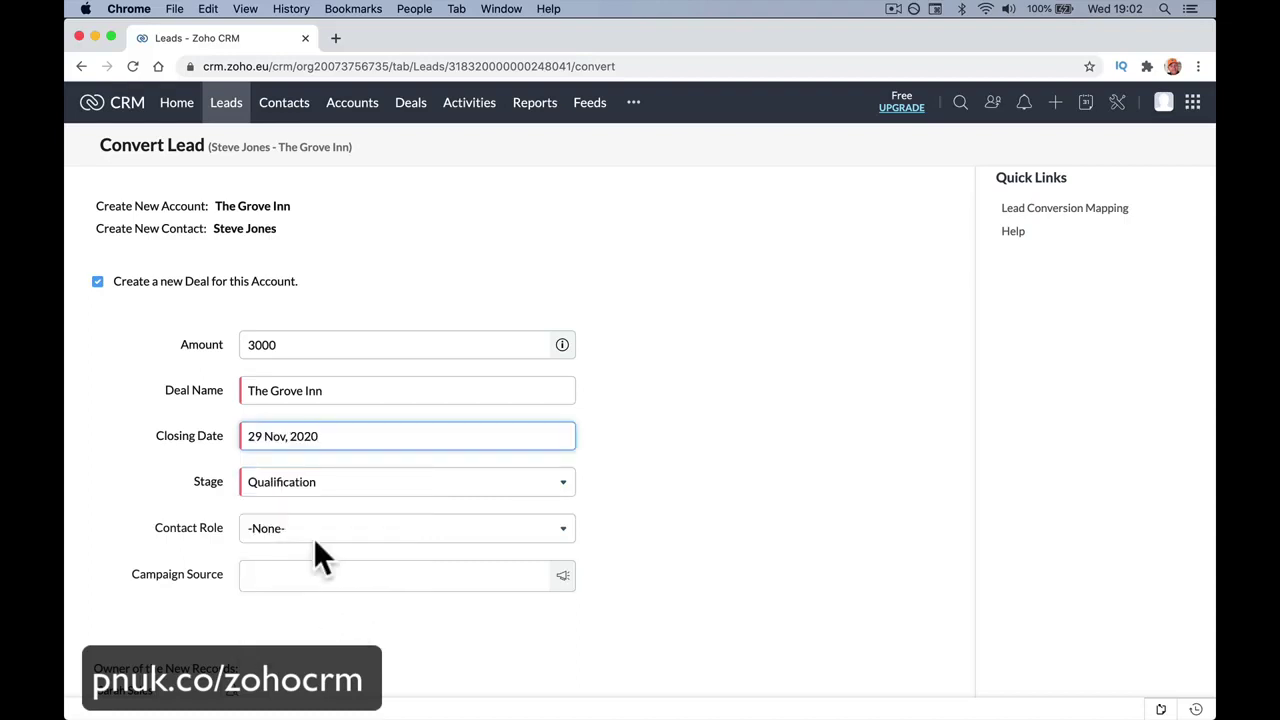
{"action": "left_click", "coordinate": [384, 488]}
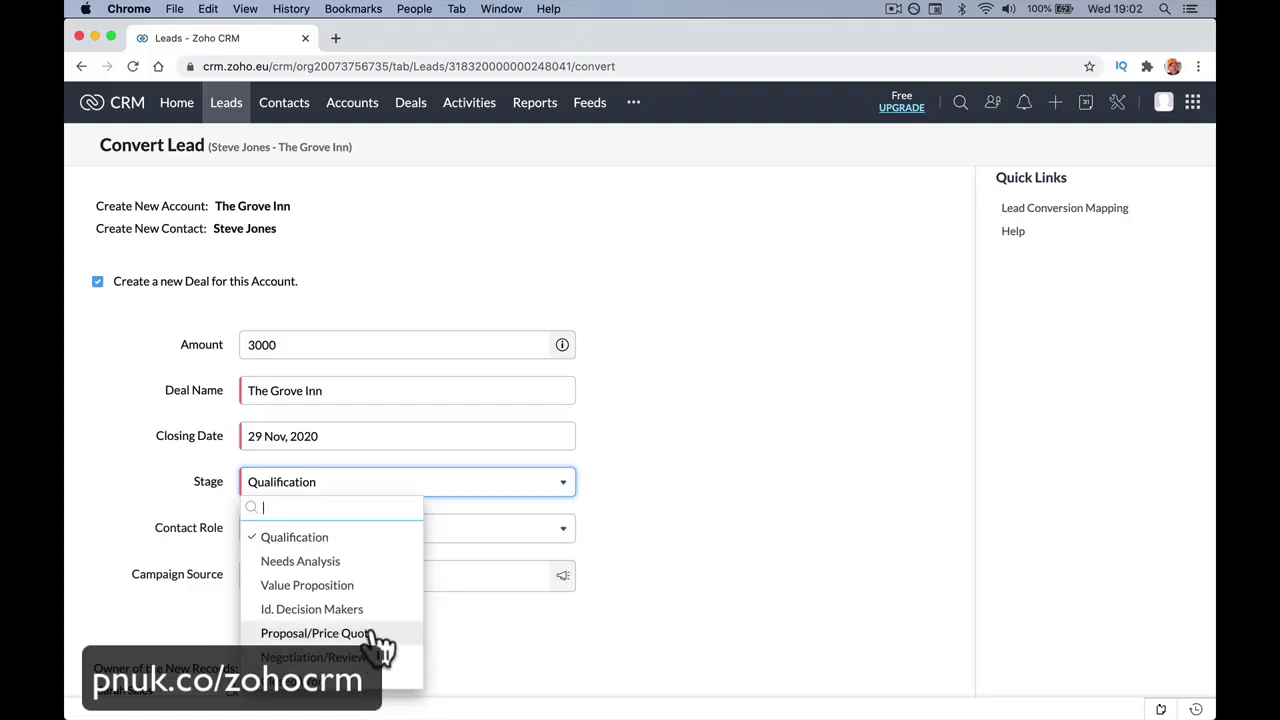
{"action": "left_click", "coordinate": [375, 561]}
{"action": "left_click", "coordinate": [354, 490]}
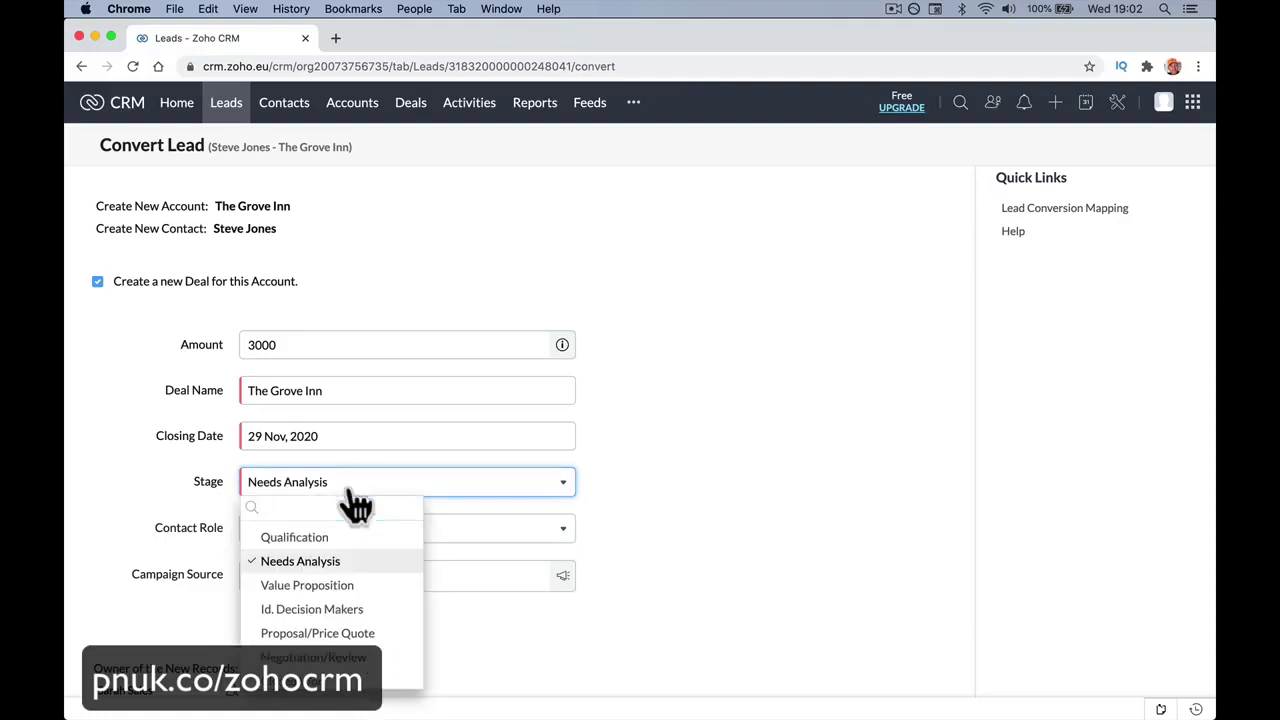
{"action": "left_click", "coordinate": [345, 538]}
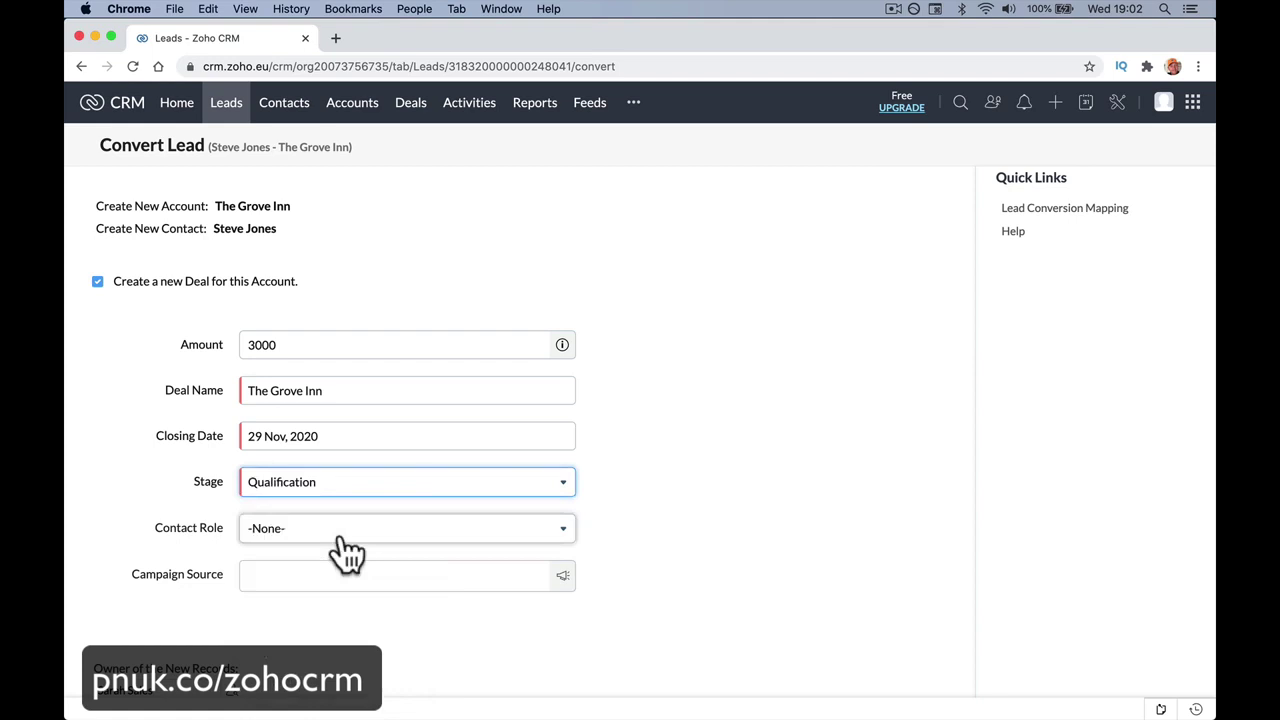
{"action": "left_click", "coordinate": [345, 538]}
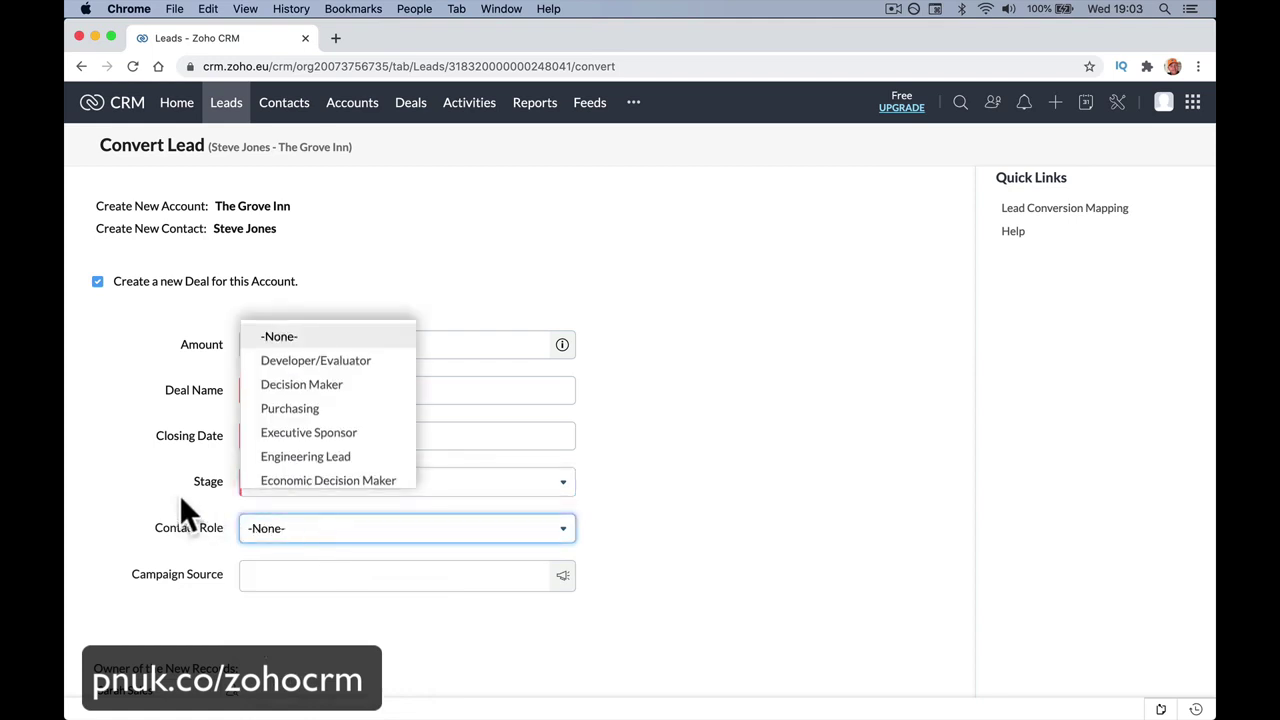
Set contact role Decision Maker, leave Campaign Source empty, and keep the current owner.
{"action": "left_click", "coordinate": [297, 390]}
{"action": "scroll", "coordinate": [259, 503], "scroll_direction": "down", "scroll_amount": 2}
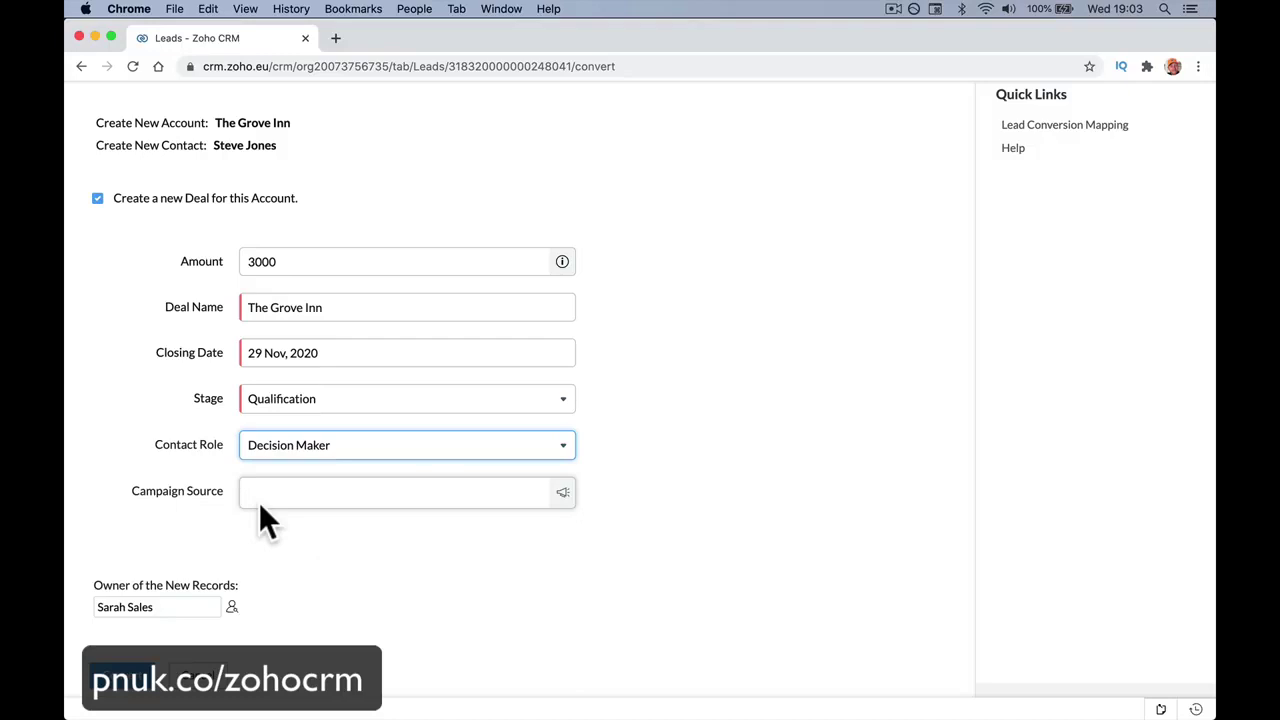
{"action": "left_click", "coordinate": [259, 497]}
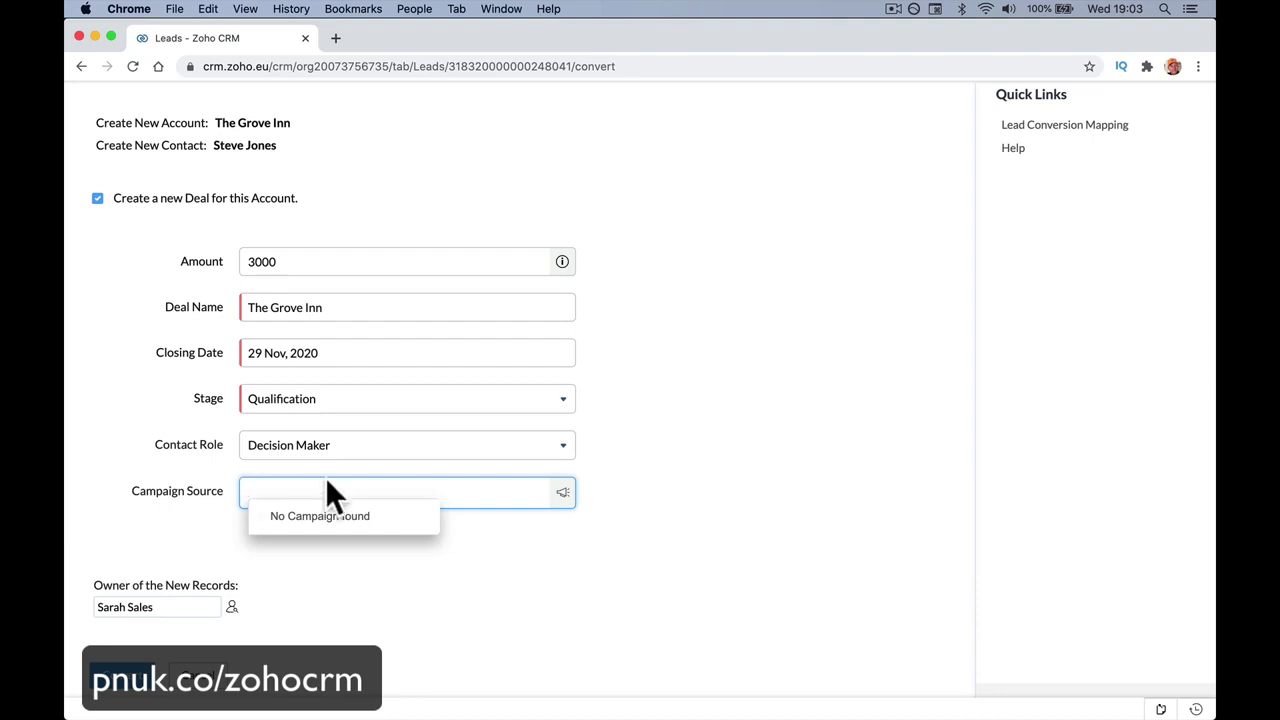
{"action": "left_click", "coordinate": [344, 553]}
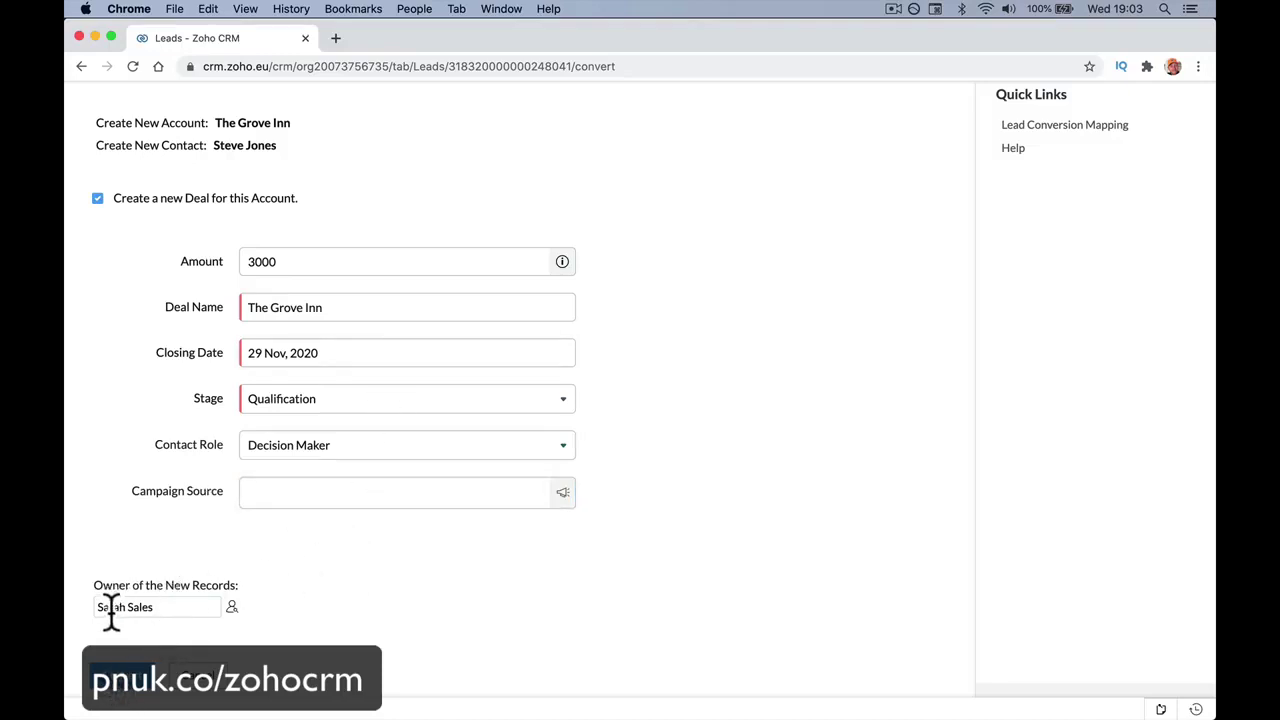
{"action": "left_click", "coordinate": [233, 608]}
{"action": "left_click", "coordinate": [665, 146]}
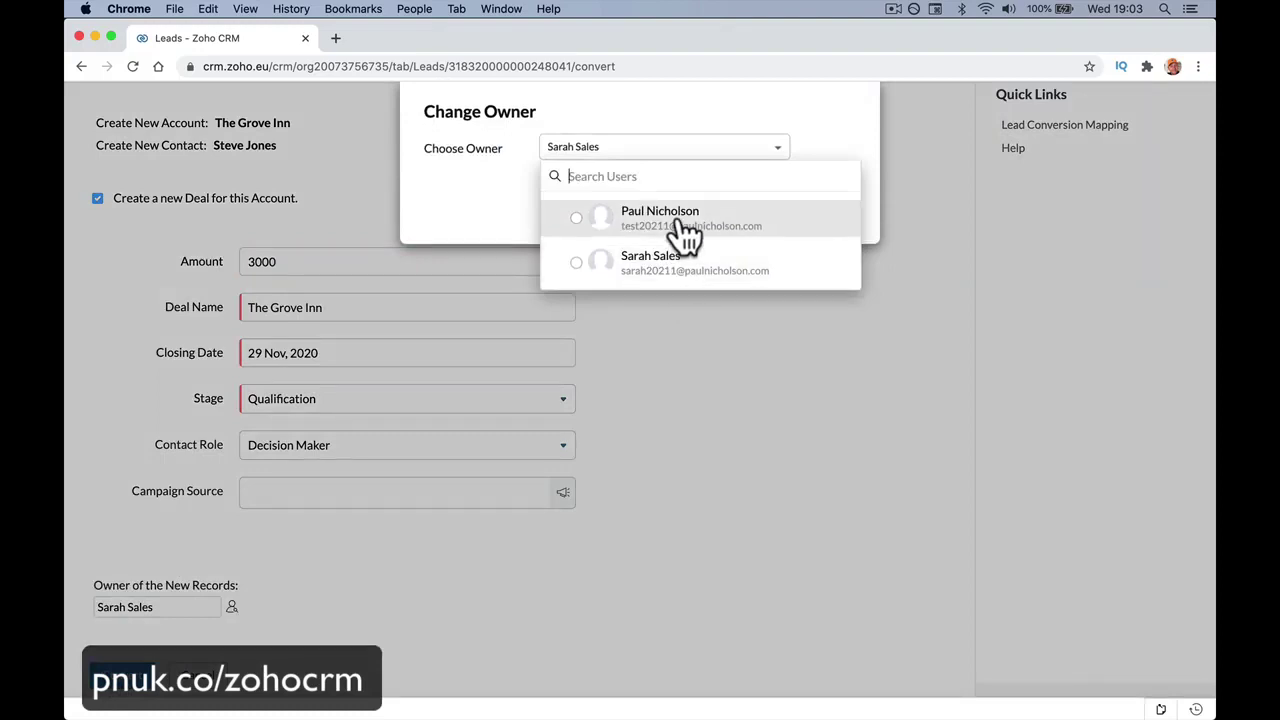
{"action": "left_click", "coordinate": [841, 115]}
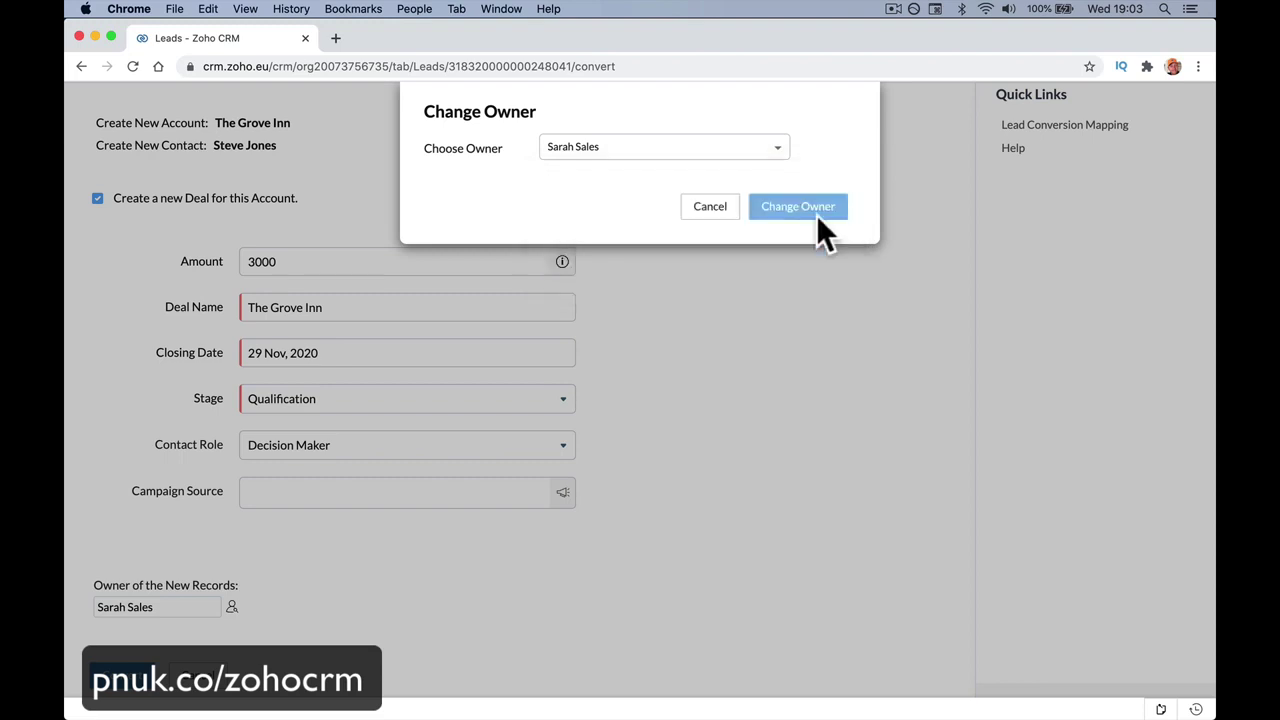
{"action": "left_click", "coordinate": [714, 210]}
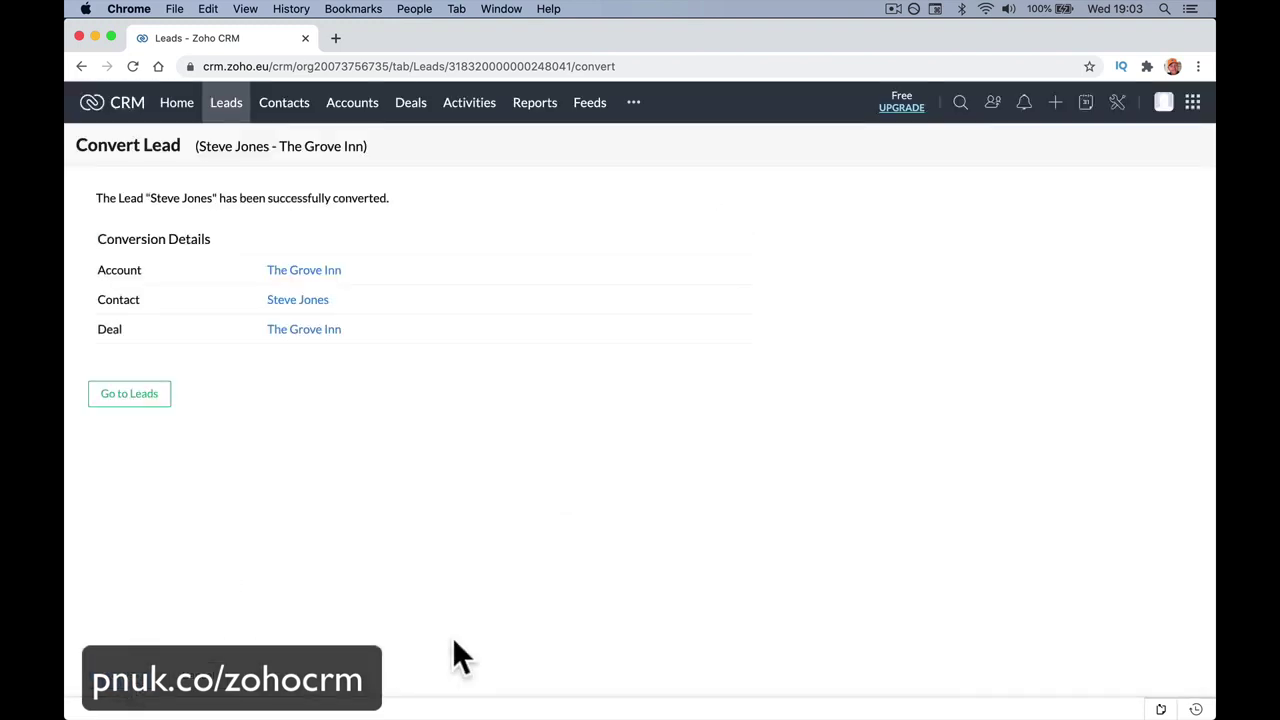
Review The Grove Inn account in a new tab, then close it.
{"action": "right_click", "coordinate": [327, 272]}
{"action": "left_click", "coordinate": [345, 282]}
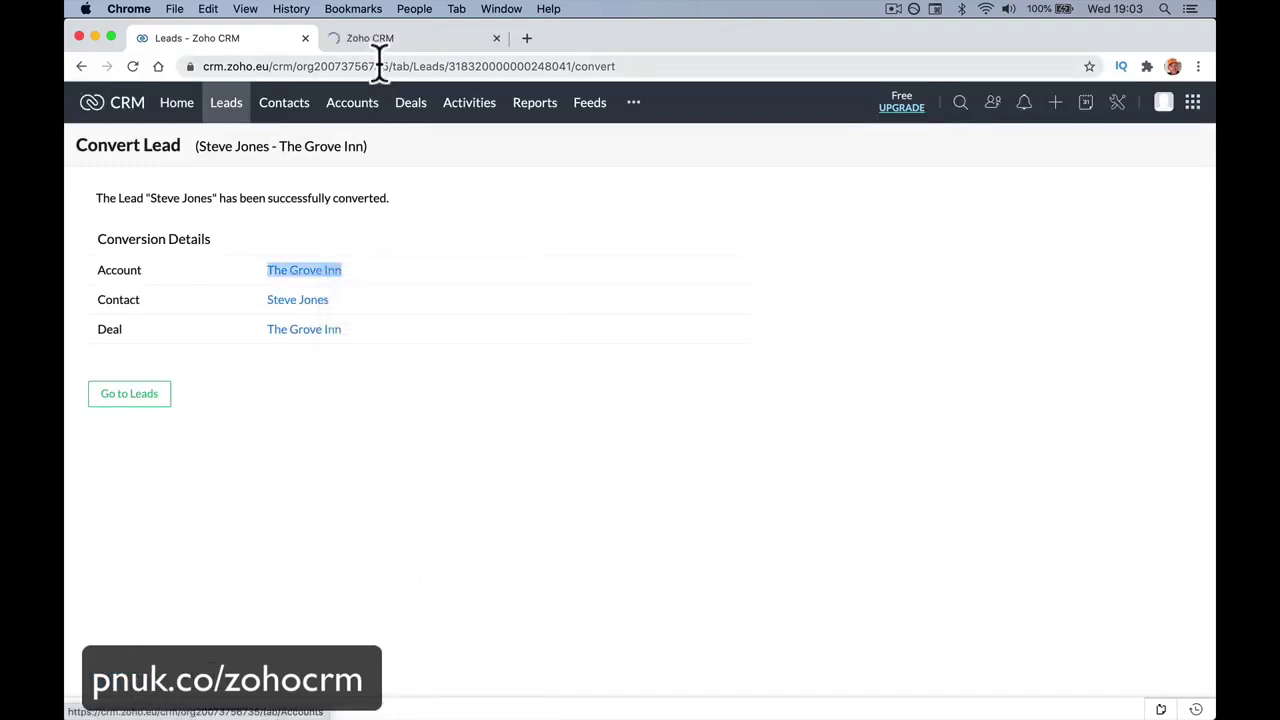
{"action": "left_click", "coordinate": [397, 45]}
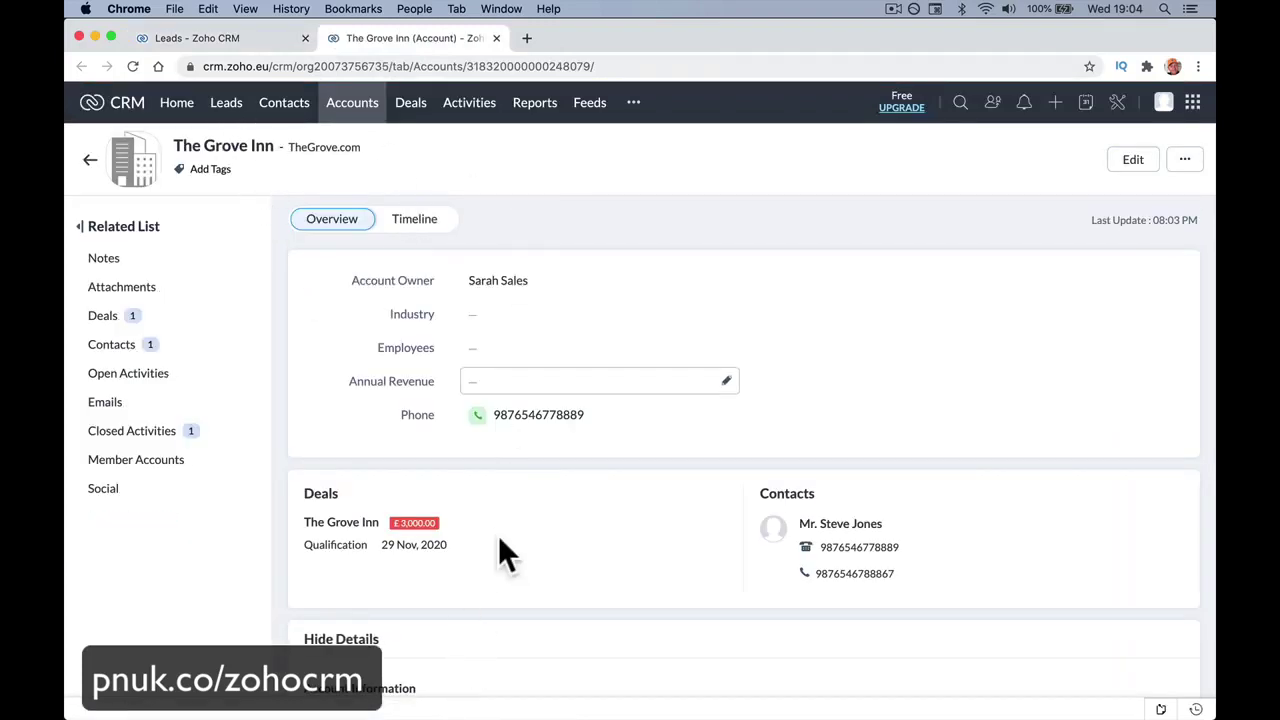
{"action": "scroll", "coordinate": [498, 541], "scroll_direction": "down", "scroll_amount": 1}
{"action": "scroll", "coordinate": [500, 550], "scroll_direction": "down", "scroll_amount": 10}
{"action": "scroll", "coordinate": [500, 550], "scroll_direction": "up", "scroll_amount": 6}
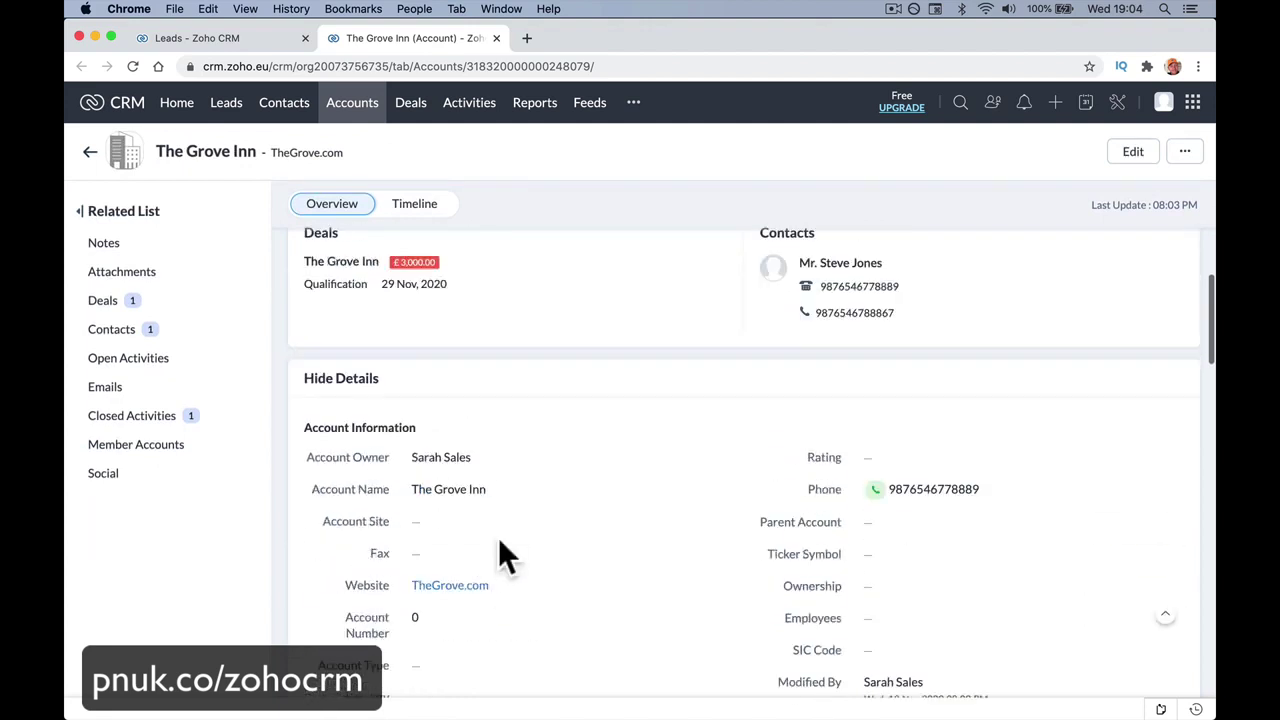
{"action": "left_click", "coordinate": [496, 38]}
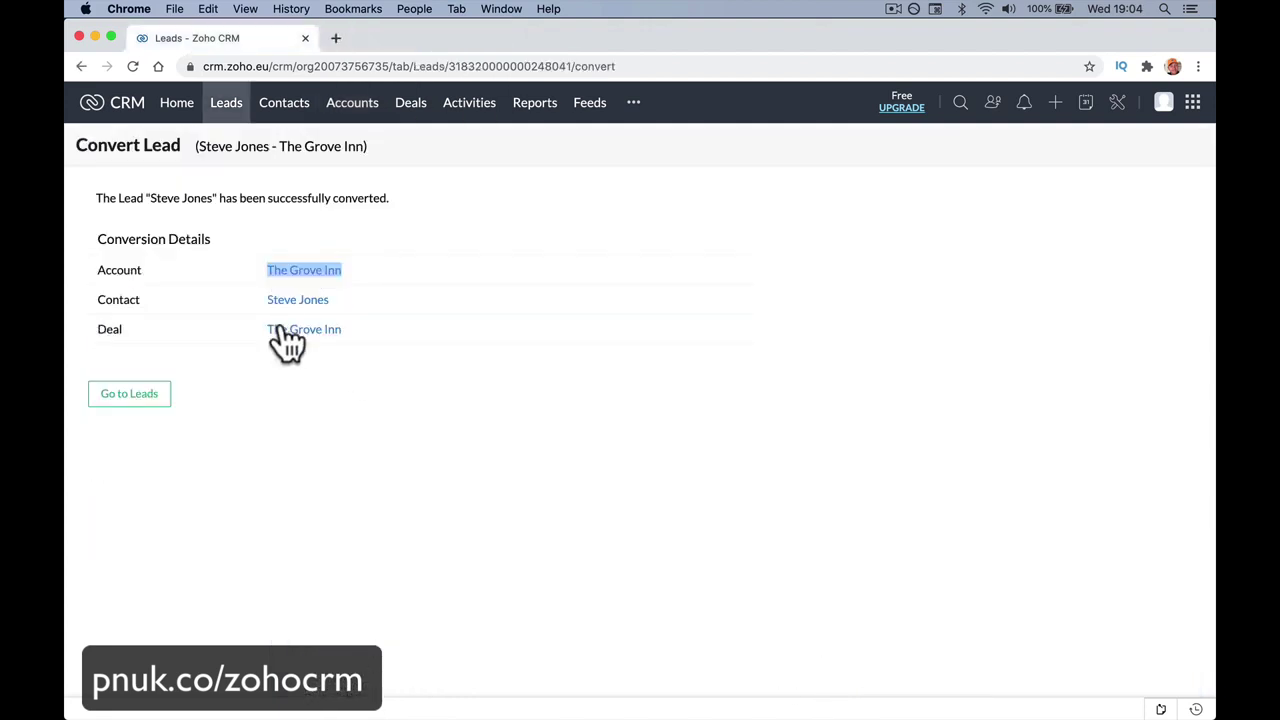
Review the converted contact in a new tab, then open The Grove Inn deal in another.
{"action": "right_click", "coordinate": [297, 300]}
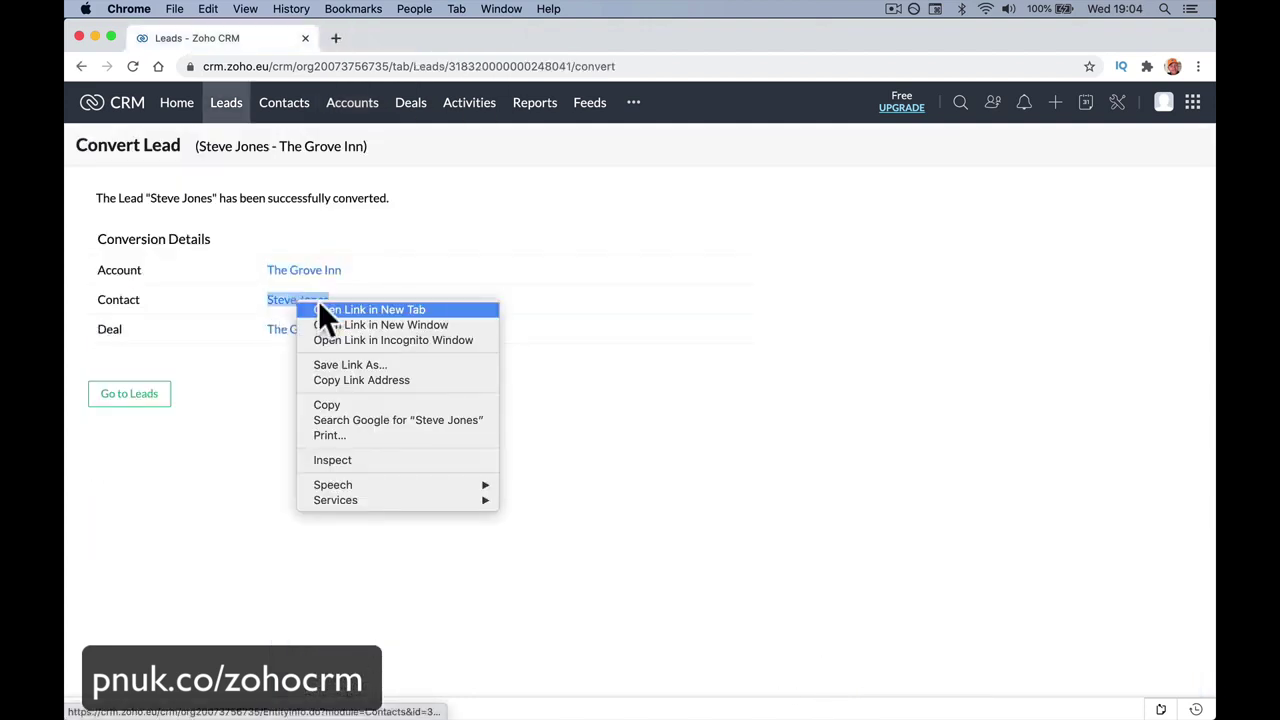
{"action": "left_click", "coordinate": [318, 306]}
{"action": "left_click", "coordinate": [372, 40]}
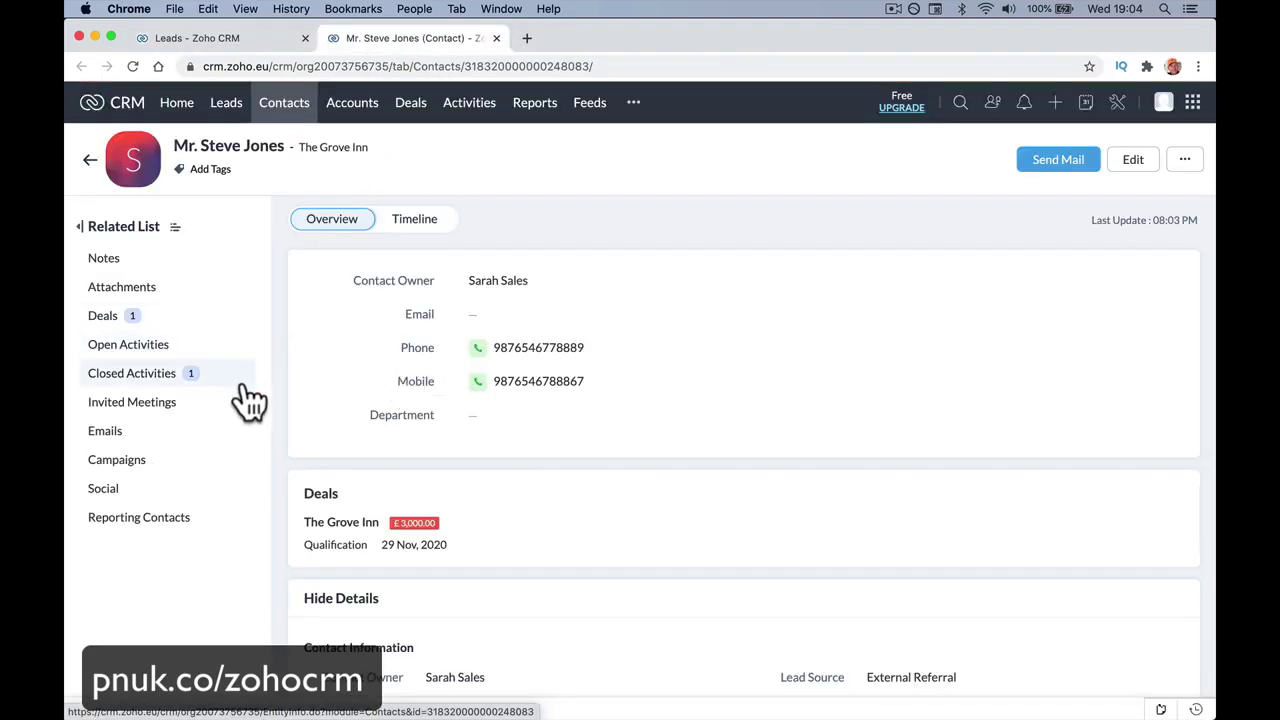
{"action": "scroll", "coordinate": [362, 488], "scroll_direction": "down", "scroll_amount": 10}
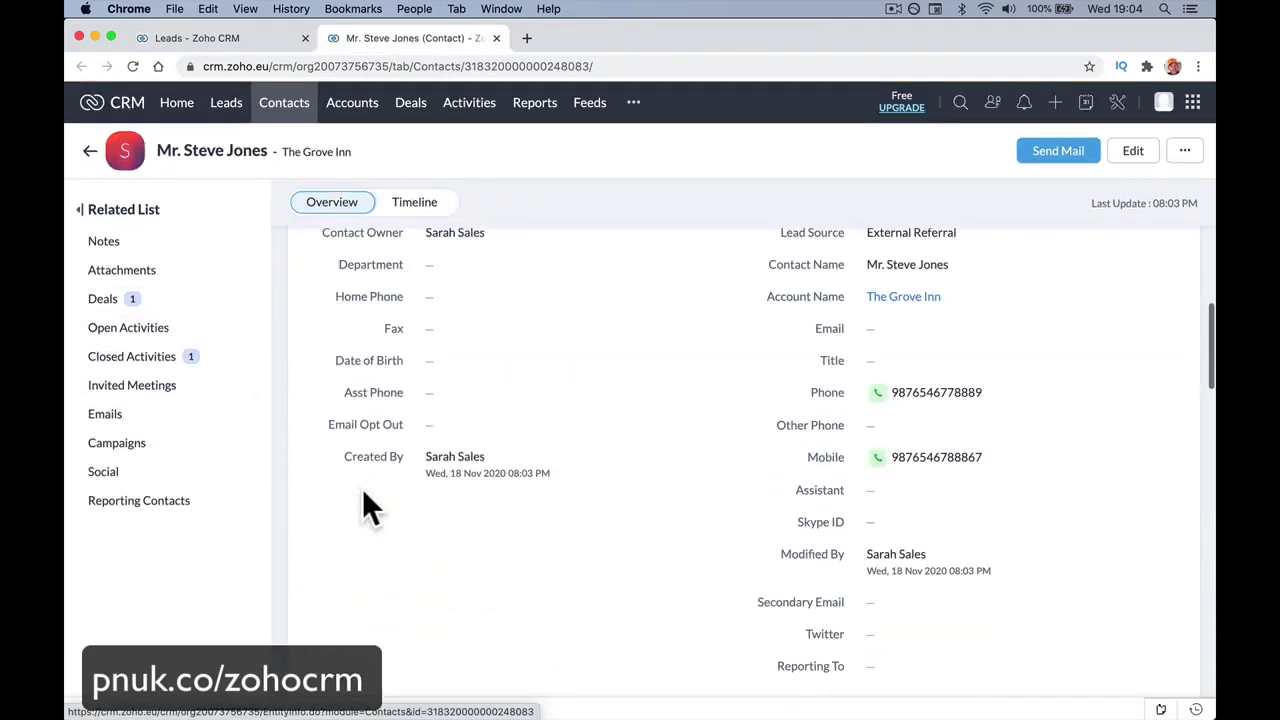
{"action": "scroll", "coordinate": [344, 300], "scroll_direction": "up", "scroll_amount": 10}
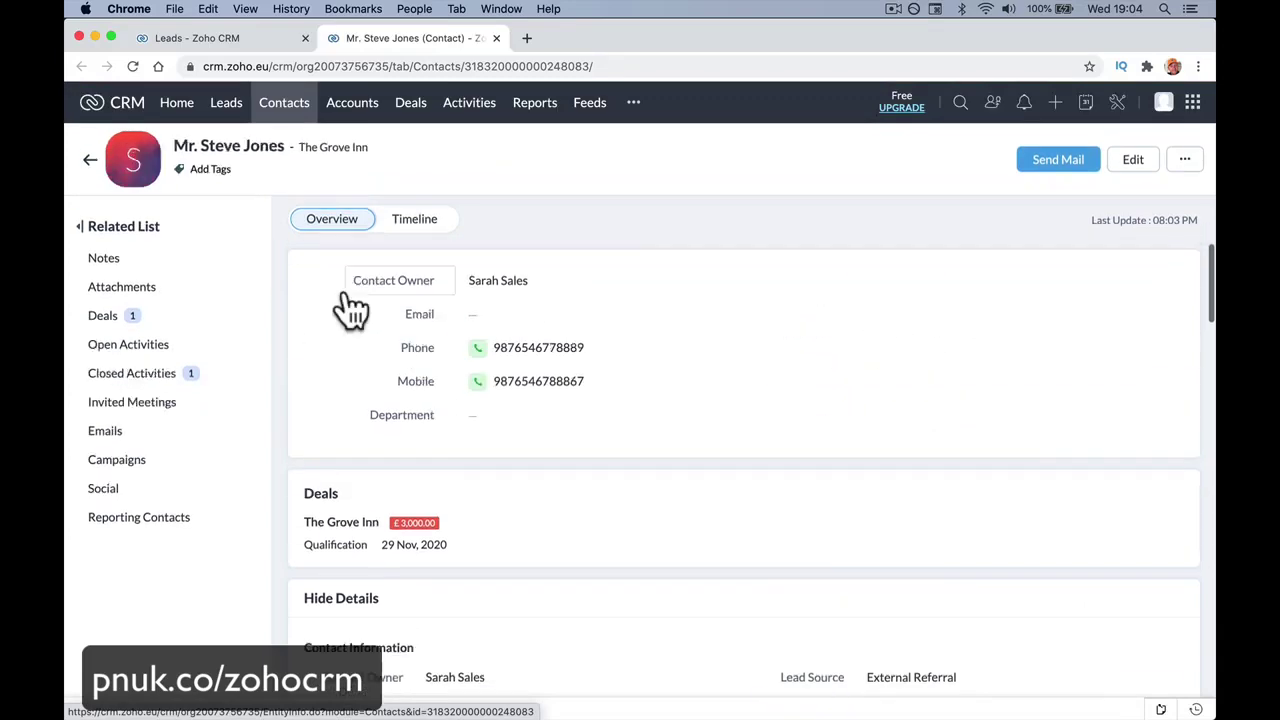
{"action": "left_click", "coordinate": [496, 38]}
{"action": "right_click", "coordinate": [303, 329]}
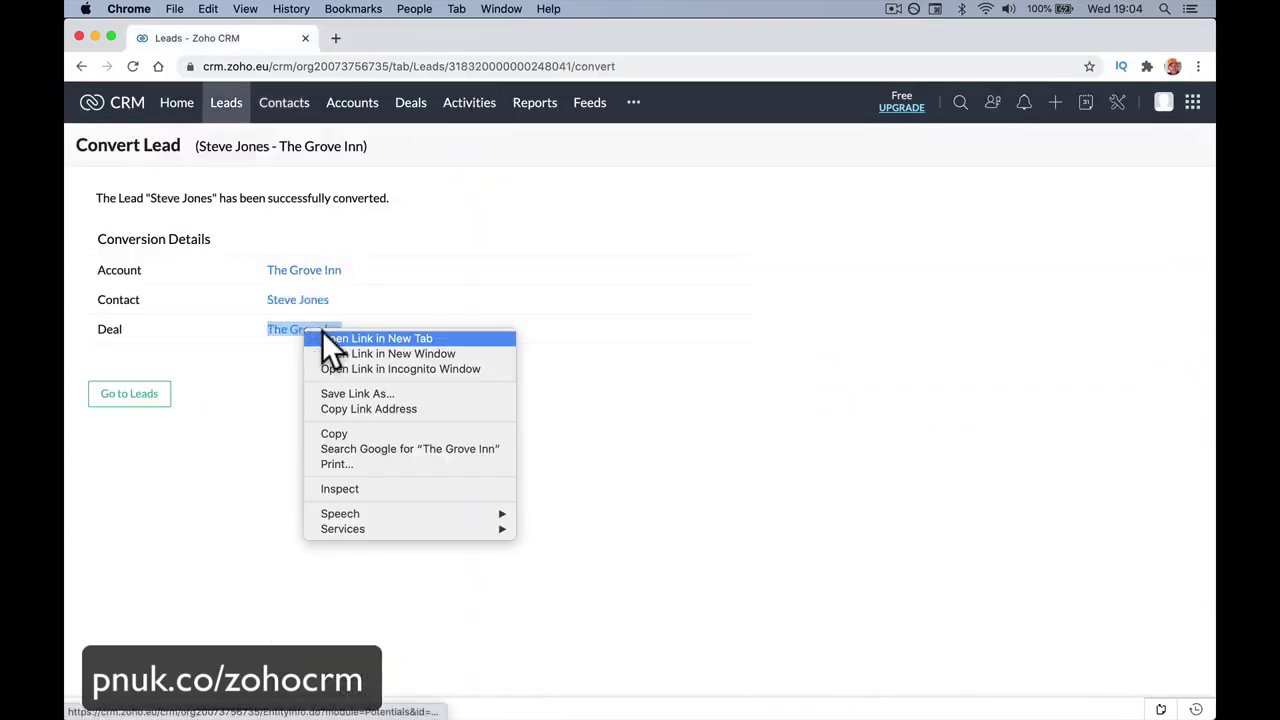
{"action": "left_click", "coordinate": [330, 335]}
Look over The Grove Inn deal (£3,000, Qualification), then go to All Contacts.
{"action": "left_click", "coordinate": [438, 38]}
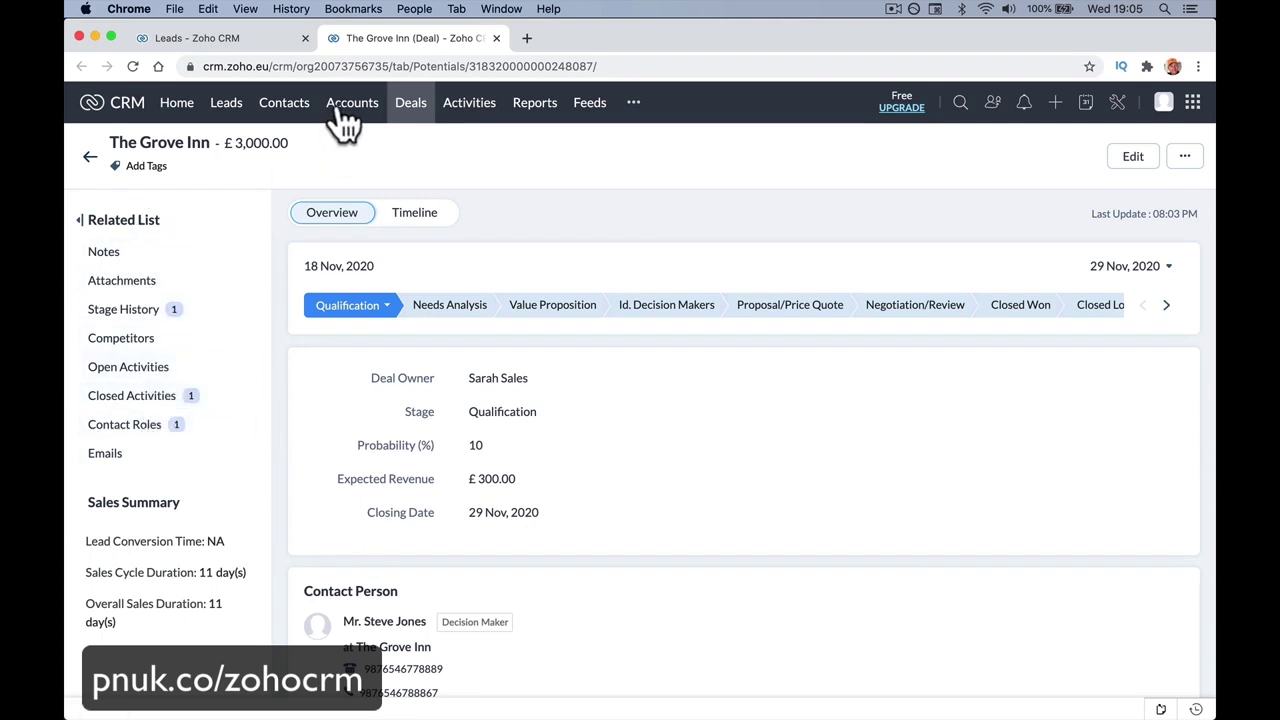
{"action": "left_click", "coordinate": [284, 104]}
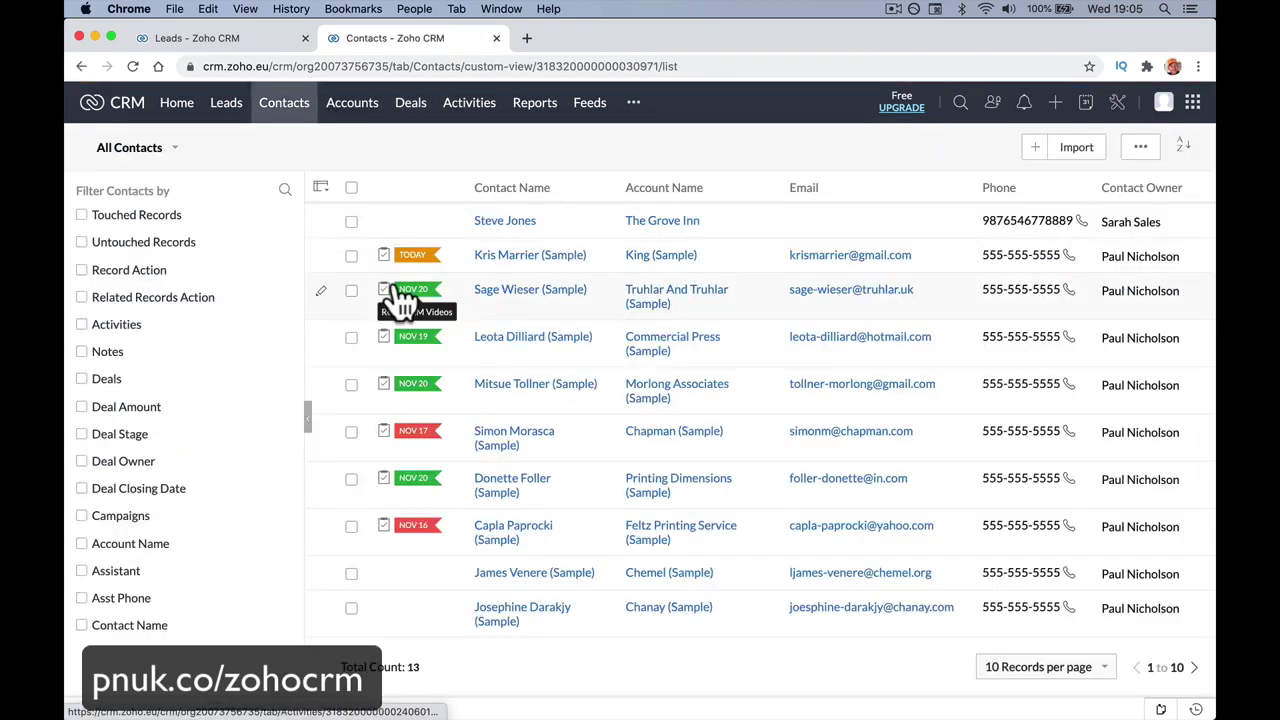
Open The Grove Inn contact and save his e-mail address in the empty Email field.
{"action": "left_click", "coordinate": [506, 222]}
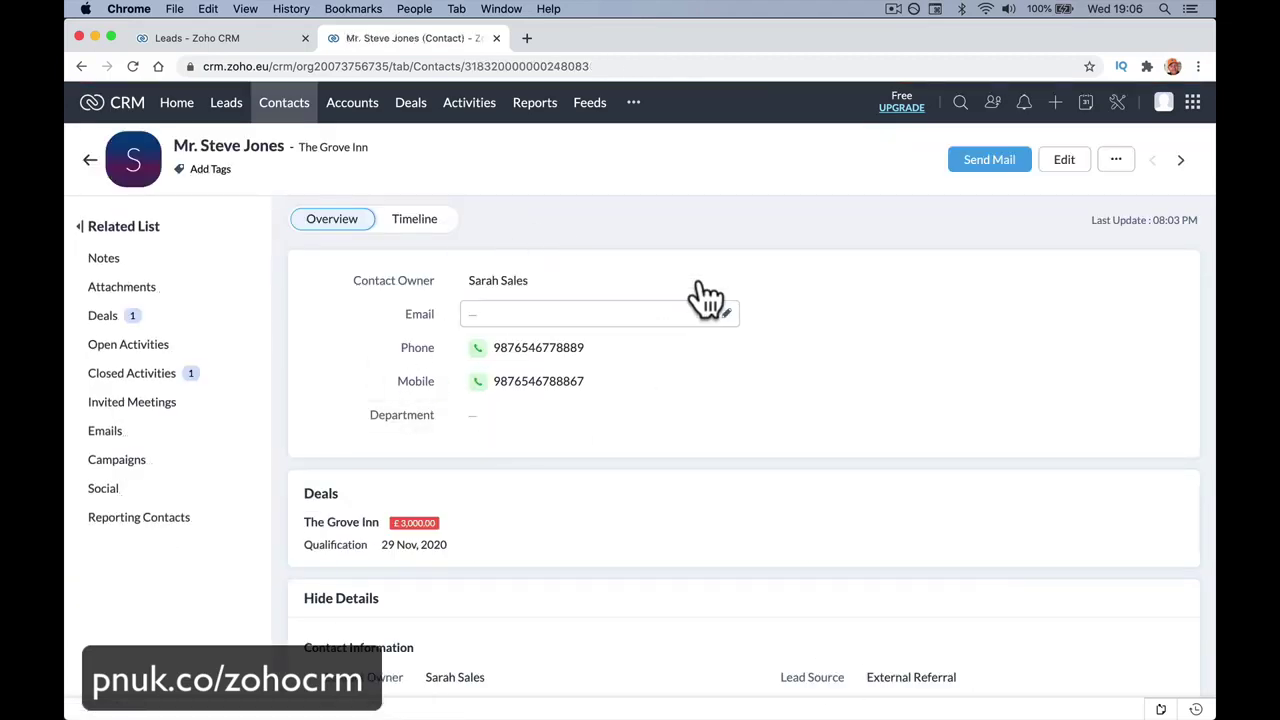
{"action": "left_click", "coordinate": [726, 315]}
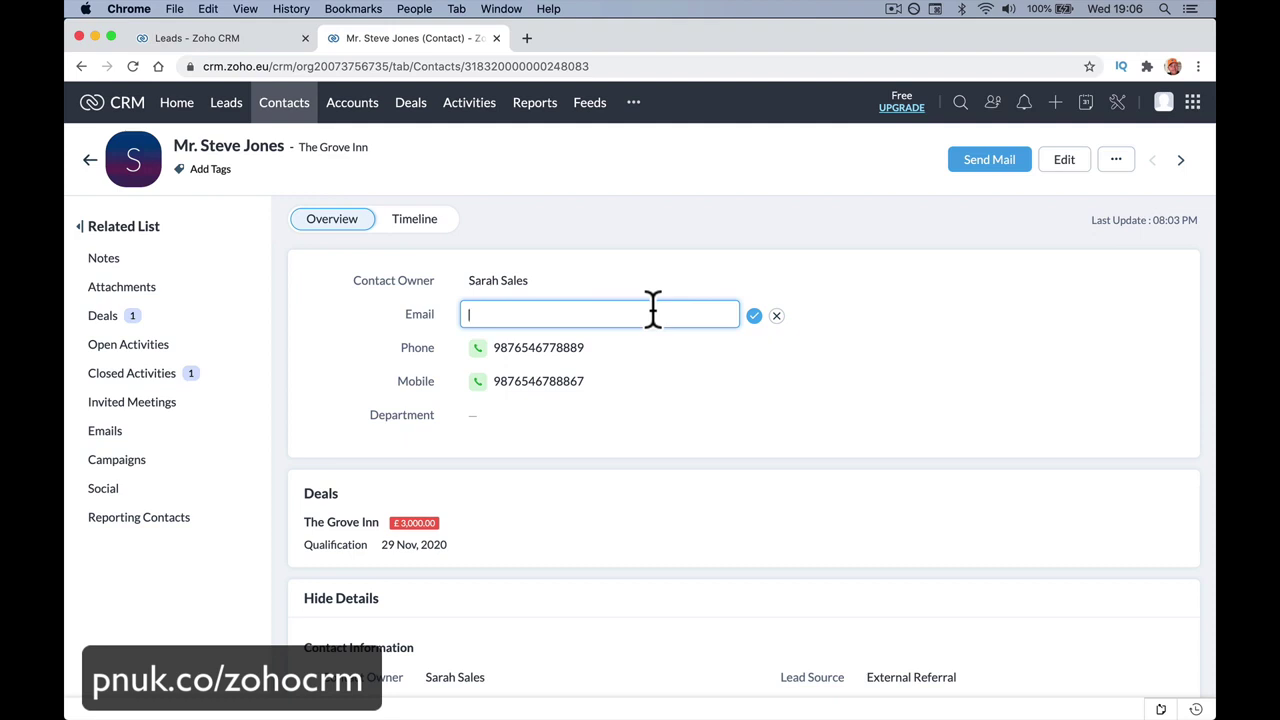
{"action": "left_click", "coordinate": [754, 318]}
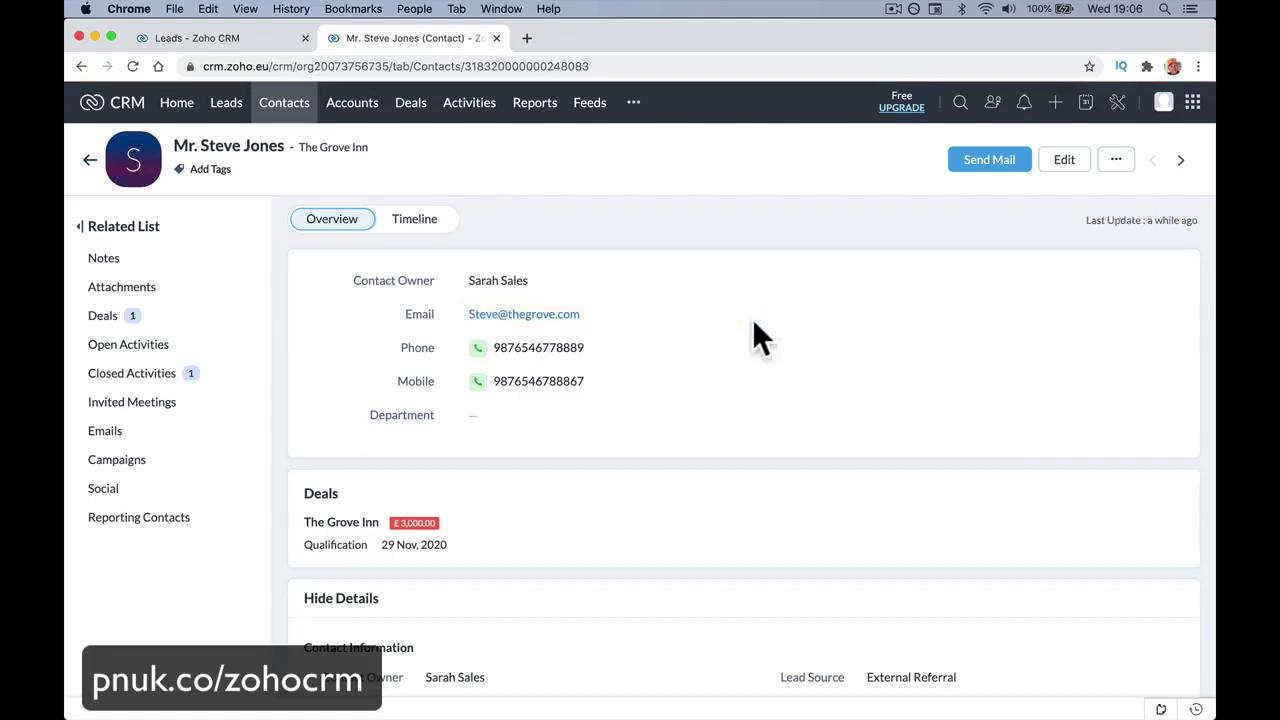
{"action": "scroll", "coordinate": [755, 322], "scroll_direction": "down", "scroll_amount": 5}
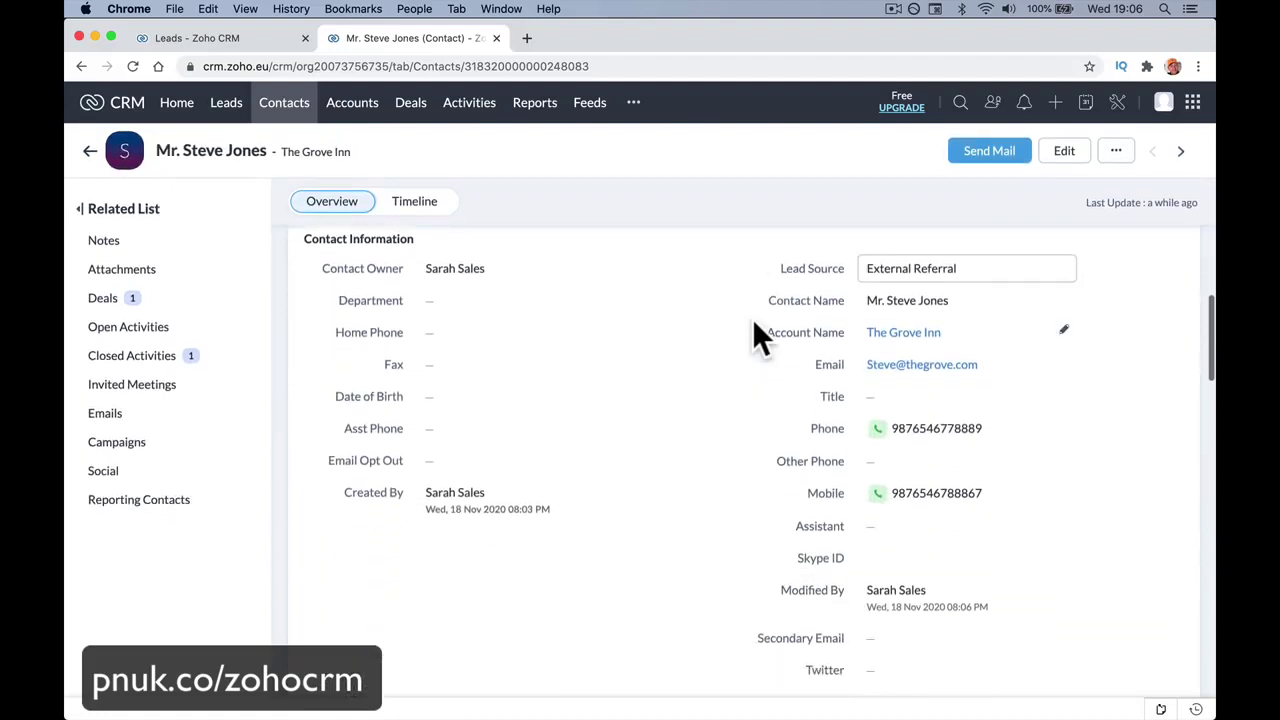
{"action": "scroll", "coordinate": [755, 322], "scroll_direction": "down", "scroll_amount": 10}
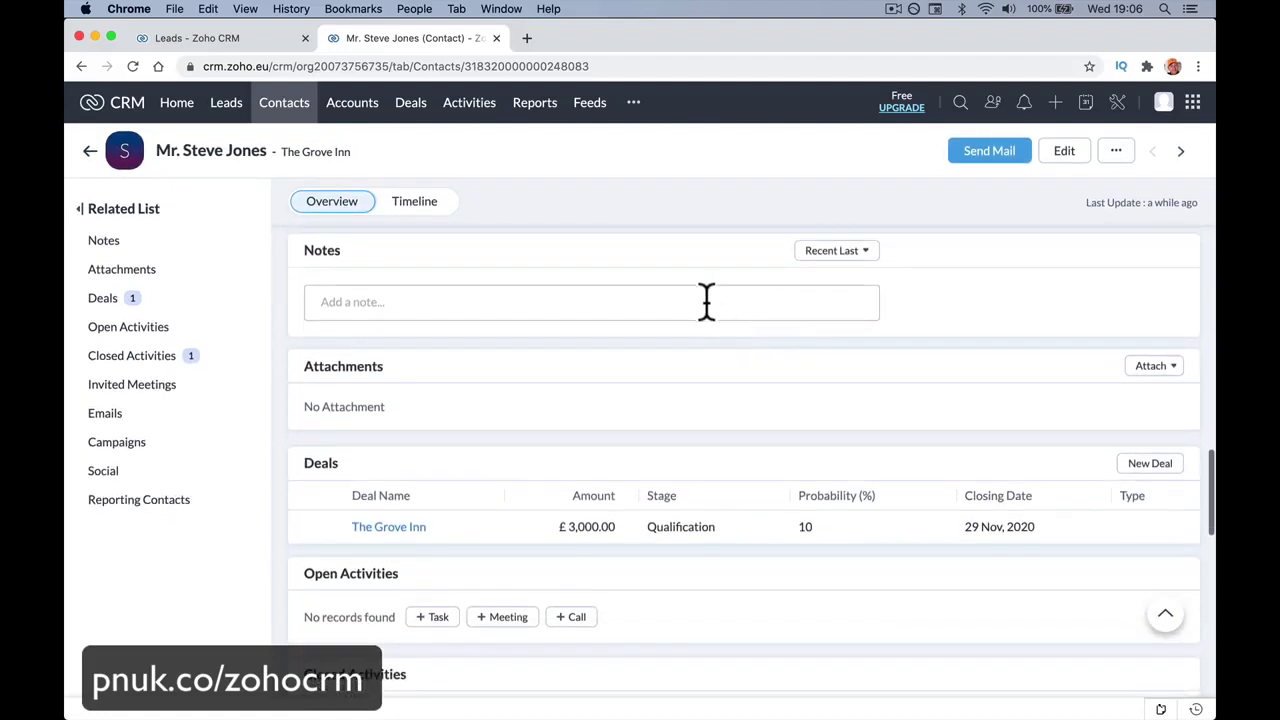
Start a contact note with lines about his wife working at the School and his kids.
{"action": "left_click", "coordinate": [698, 301]}
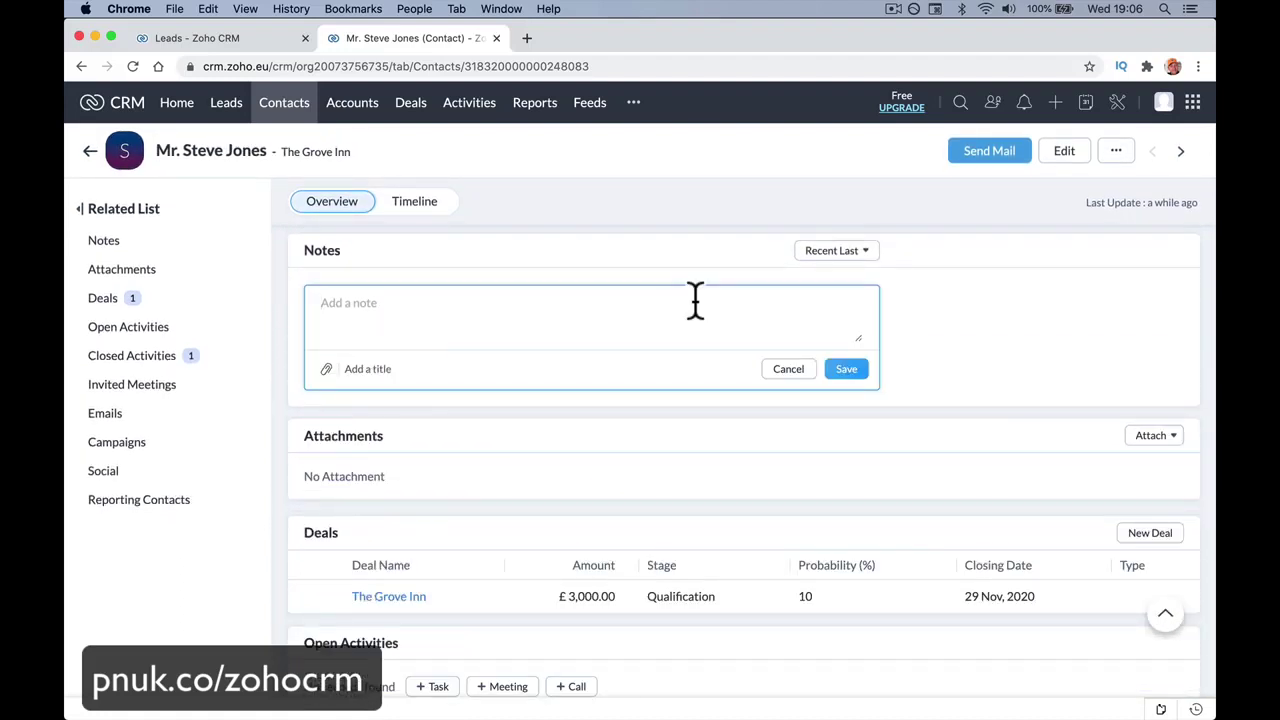
{"action": "type", "text": "Wife name is Sally. Woek"}
{"action": "key", "text": "BackSpace"}
{"action": "key", "text": "BackSpace"}
{"action": "type", "text": "rks at the School."}
{"action": "key", "text": "Return"}
{"action": "type", "text": "Kids ar"}
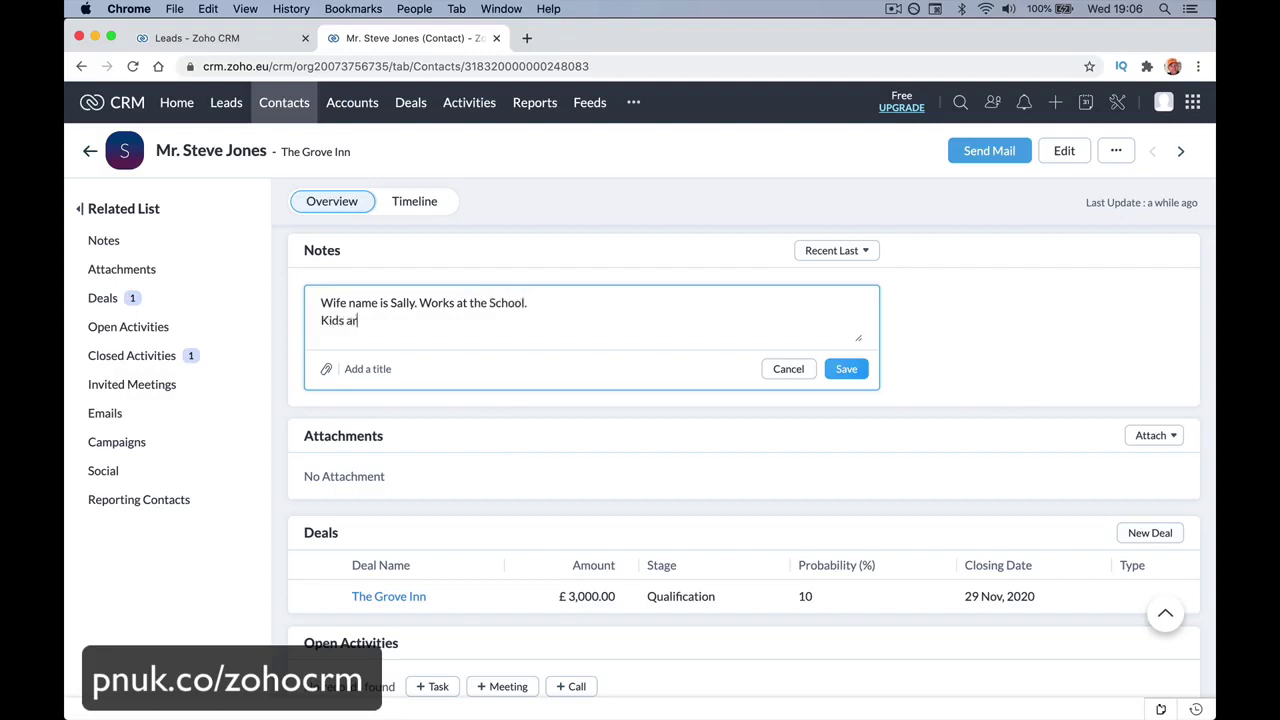
{"action": "type", "text": "e Tin and"}
{"action": "key", "text": "BackSpace"}
{"action": "key", "text": "BackSpace"}
{"action": "key", "text": "BackSpace"}
{"action": "key", "text": "BackSpace"}
{"action": "type", "text": "a and Dave."}
Add lines about his daughter's dancing and 10 years at Grove, then save the note.
{"action": "key", "text": "Return"}
{"action": "type", "text": "Tina dance"}
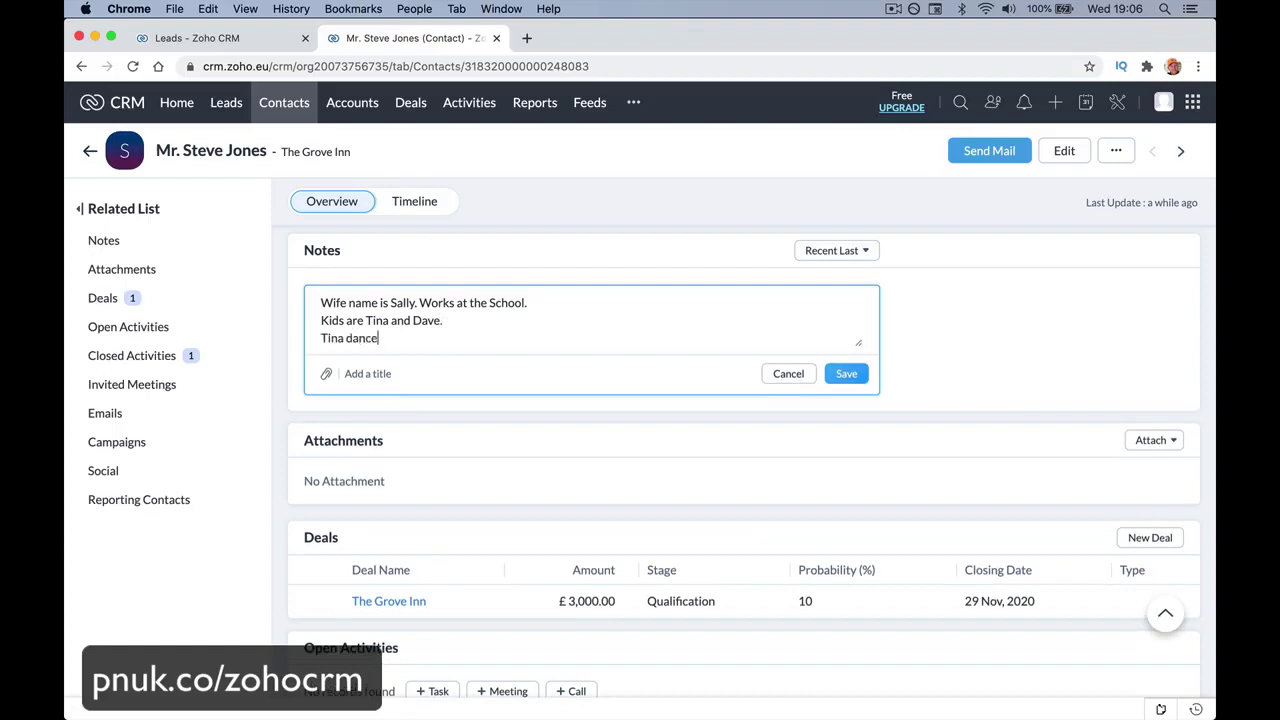
{"action": "type", "text": "rs same place as my daughter."}
{"action": "key", "text": "Return"}
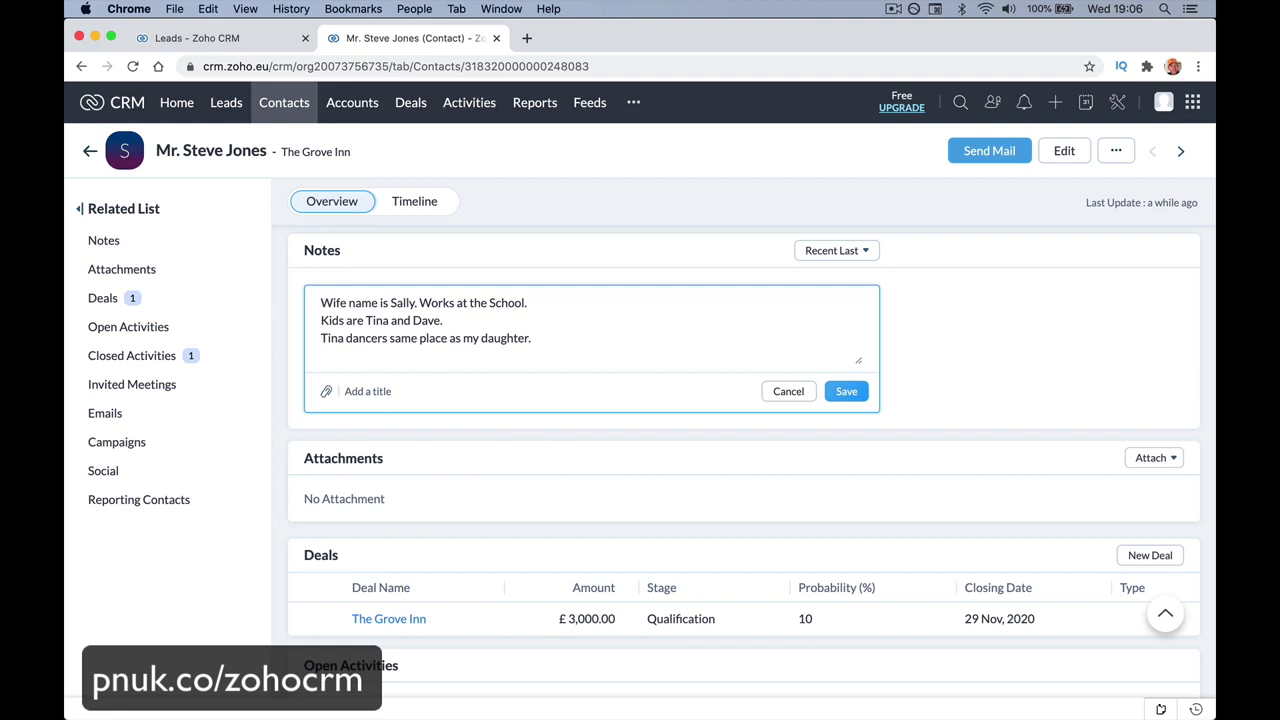
{"action": "type", "text": "W"}
{"action": "key", "text": "BackSpace"}
{"action": "type", "text": "Worked at Grove fore"}
{"action": "key", "text": "BackSpace"}
{"action": "type", "text": "10 years."}
{"action": "key", "text": "Return"}
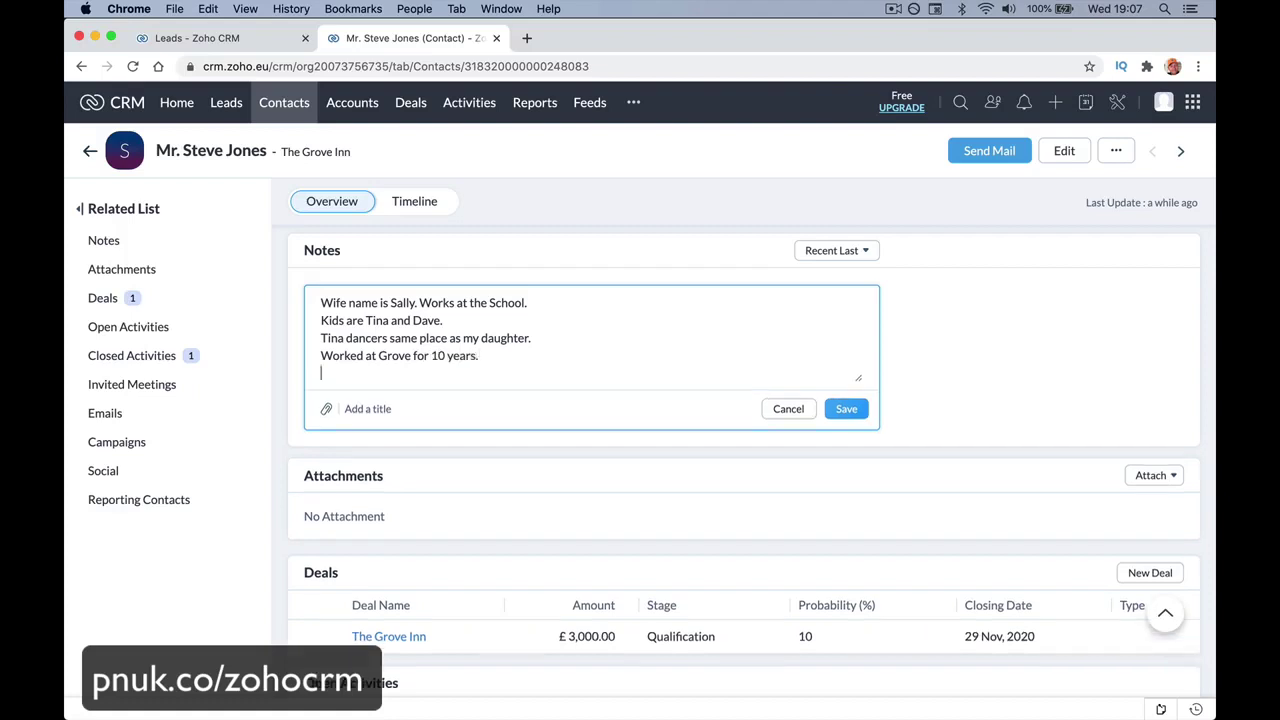
{"action": "left_click", "coordinate": [866, 405]}
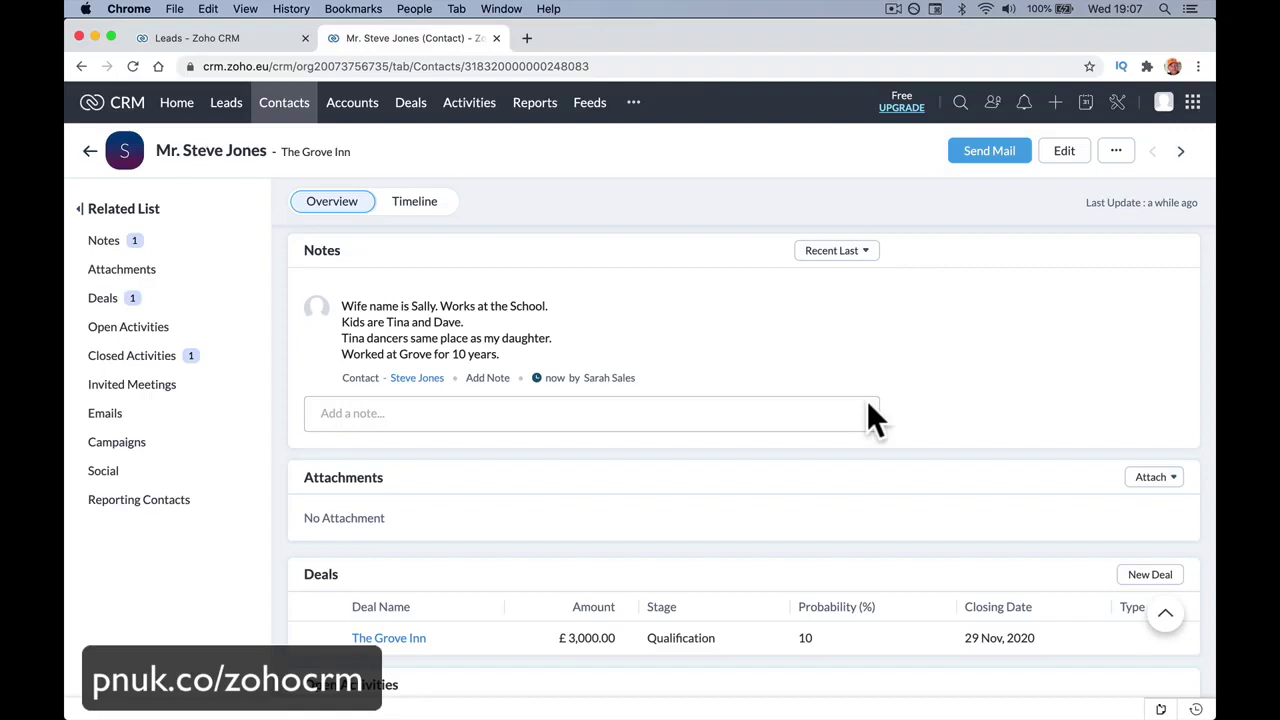
Check the contact's Deals section and browse the email list filter options.
{"action": "scroll", "coordinate": [867, 405], "scroll_direction": "up", "scroll_amount": 15}
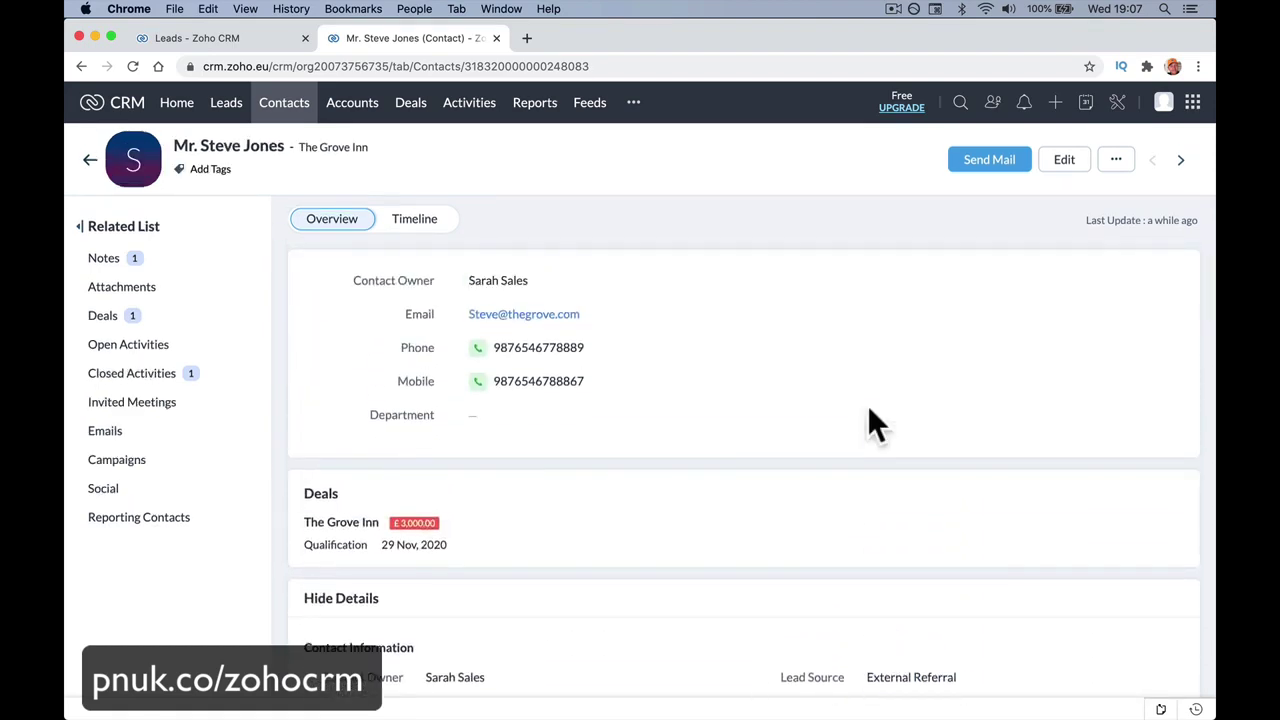
{"action": "scroll", "coordinate": [867, 405], "scroll_direction": "down", "scroll_amount": 15}
{"action": "scroll", "coordinate": [868, 410], "scroll_direction": "up", "scroll_amount": 8}
{"action": "scroll", "coordinate": [867, 410], "scroll_direction": "down", "scroll_amount": 1}
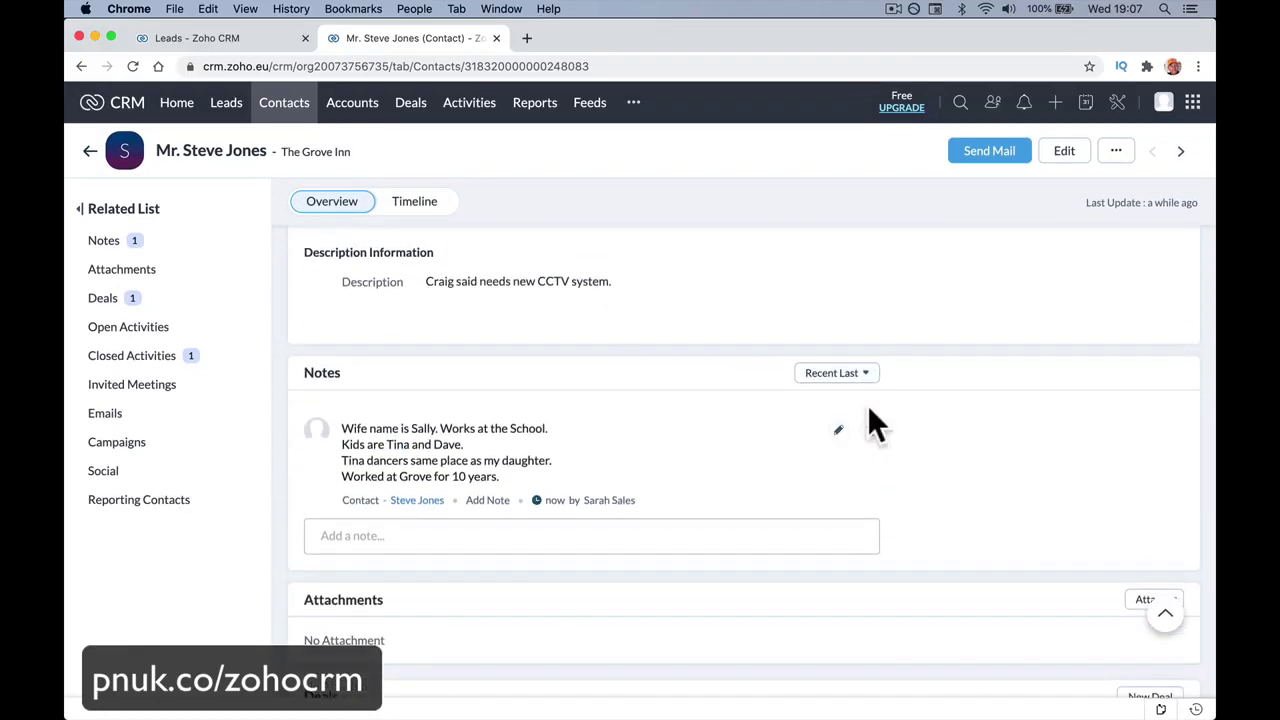
{"action": "scroll", "coordinate": [582, 494], "scroll_direction": "up", "scroll_amount": 10}
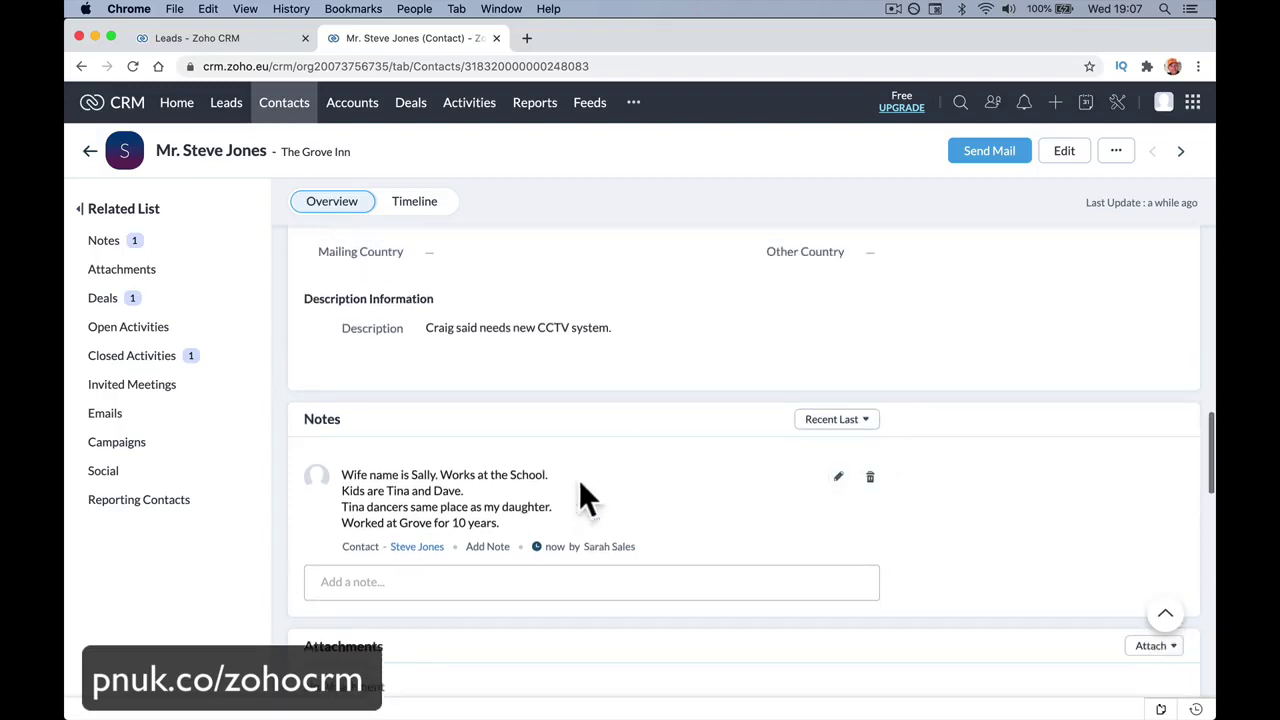
{"action": "scroll", "coordinate": [579, 479], "scroll_direction": "up", "scroll_amount": 5}
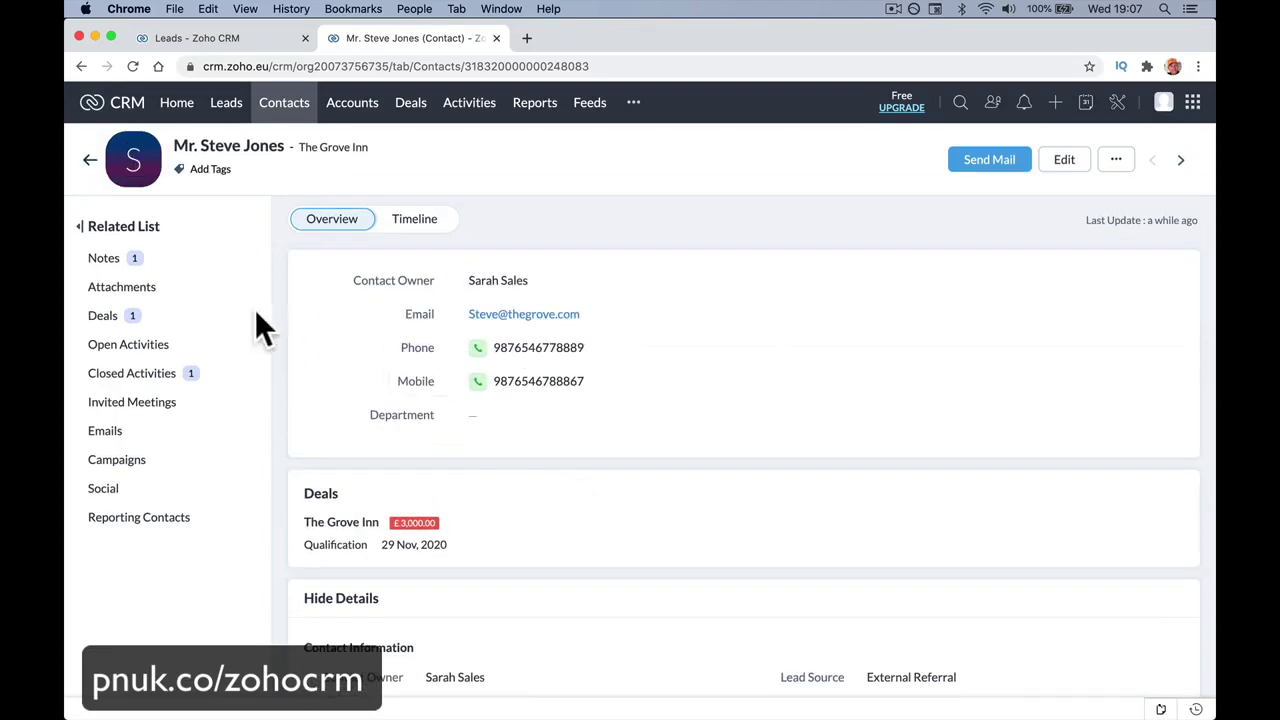
{"action": "left_click", "coordinate": [195, 322]}
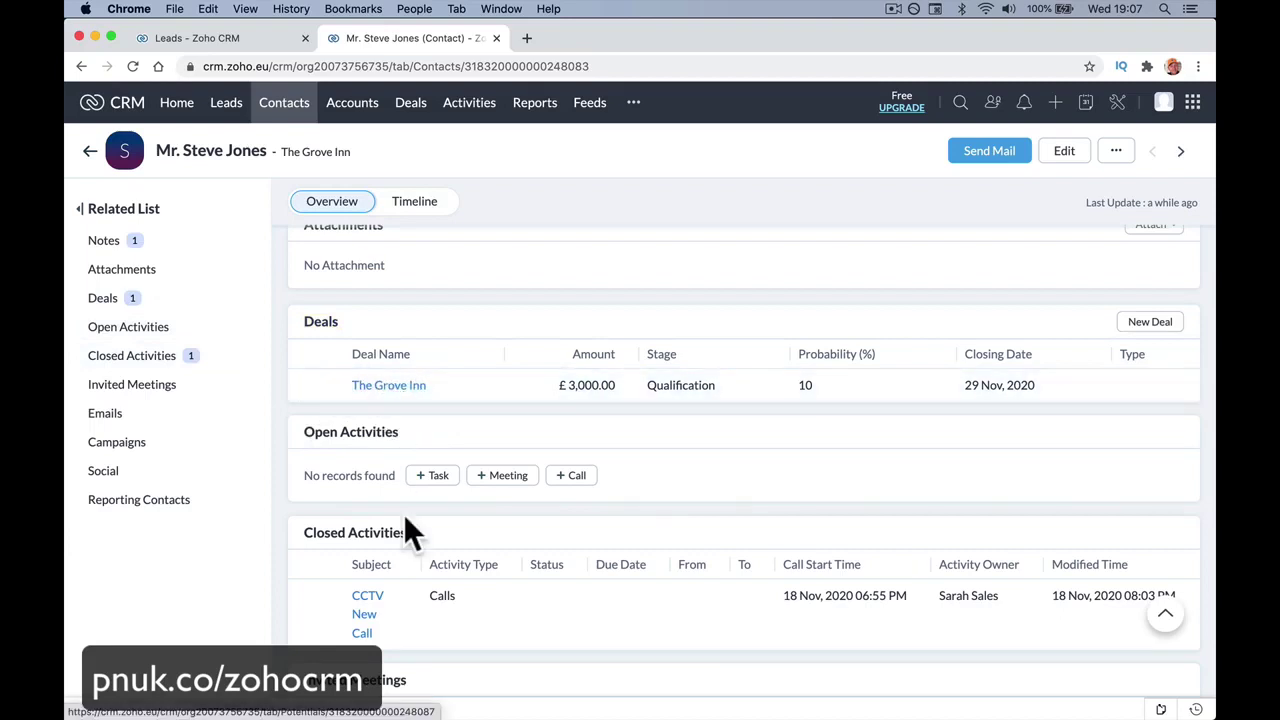
{"action": "scroll", "coordinate": [403, 511], "scroll_direction": "down", "scroll_amount": 3}
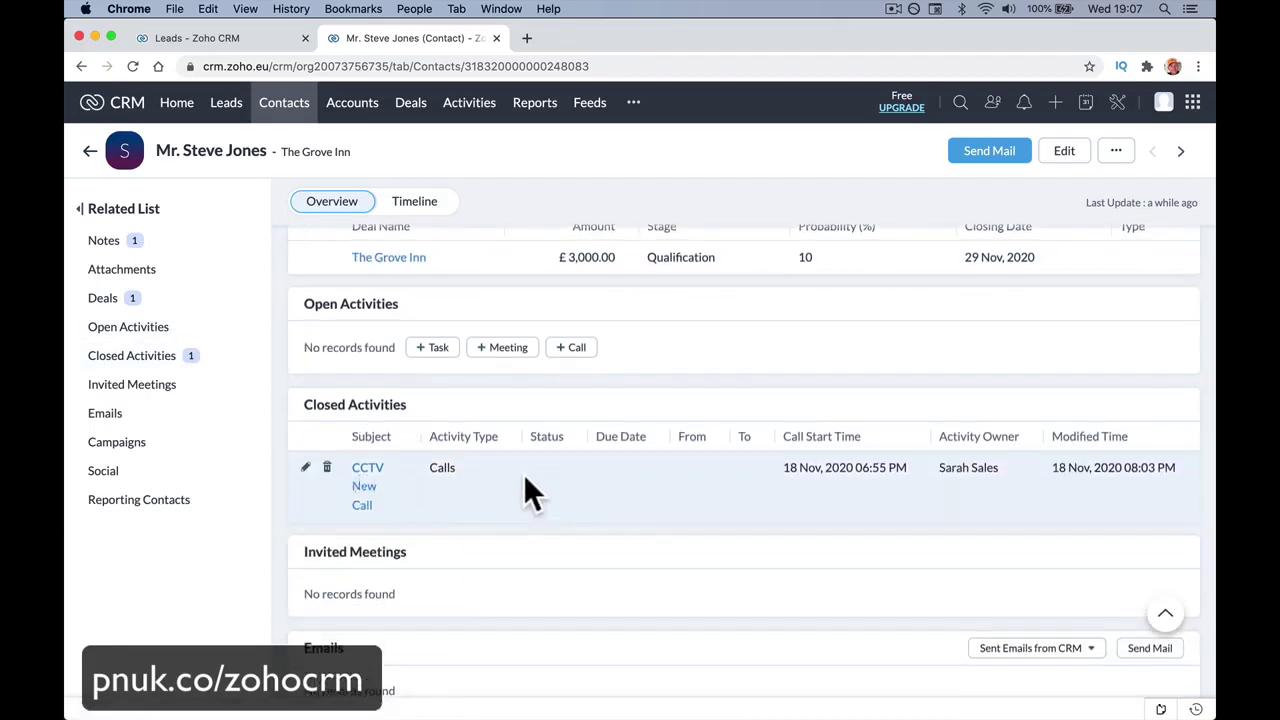
{"action": "scroll", "coordinate": [523, 486], "scroll_direction": "down", "scroll_amount": 5}
{"action": "scroll", "coordinate": [624, 290], "scroll_direction": "up", "scroll_amount": 1}
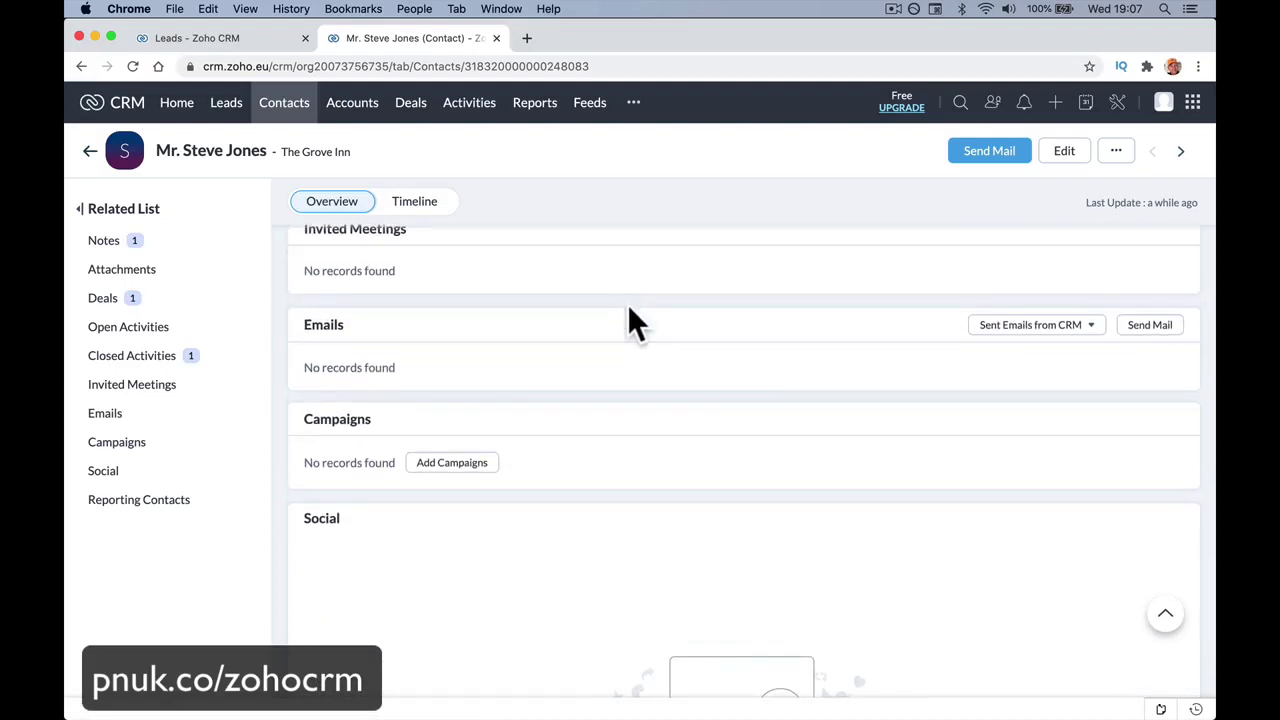
{"action": "left_click", "coordinate": [1074, 326]}
{"action": "left_click", "coordinate": [1050, 355]}
Review the contact's closed activity and the saved note.
{"action": "left_click", "coordinate": [145, 358]}
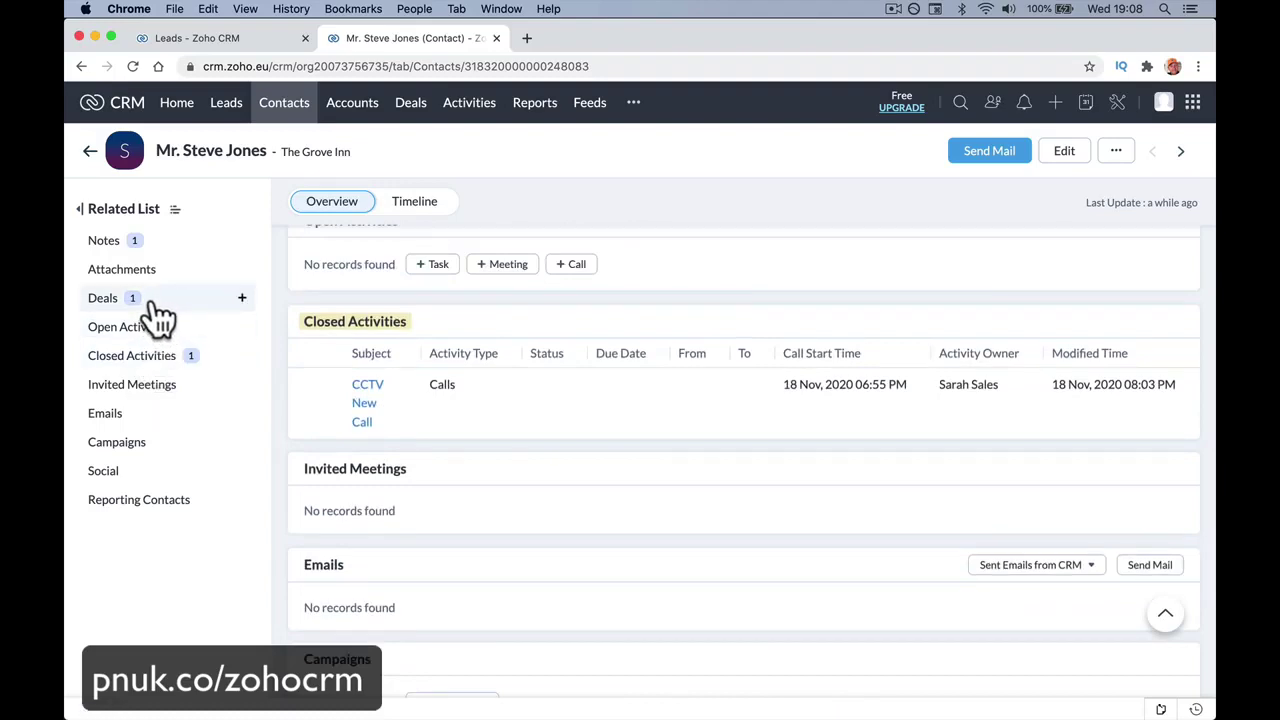
{"action": "left_click", "coordinate": [183, 245]}
{"action": "scroll", "coordinate": [371, 478], "scroll_direction": "down", "scroll_amount": 15}
{"action": "scroll", "coordinate": [371, 478], "scroll_direction": "up", "scroll_amount": 20}
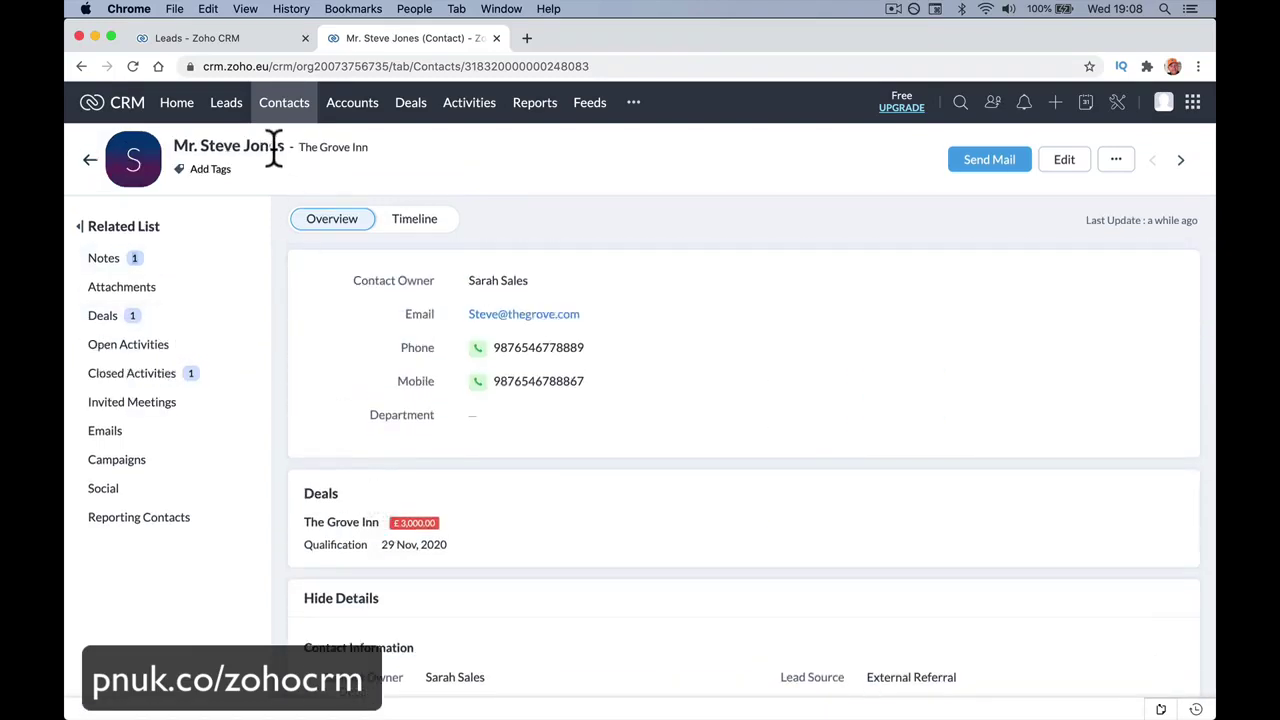
Open The Grove Inn account, scroll its details, and view its related Deals and Contacts.
{"action": "left_click", "coordinate": [339, 150]}
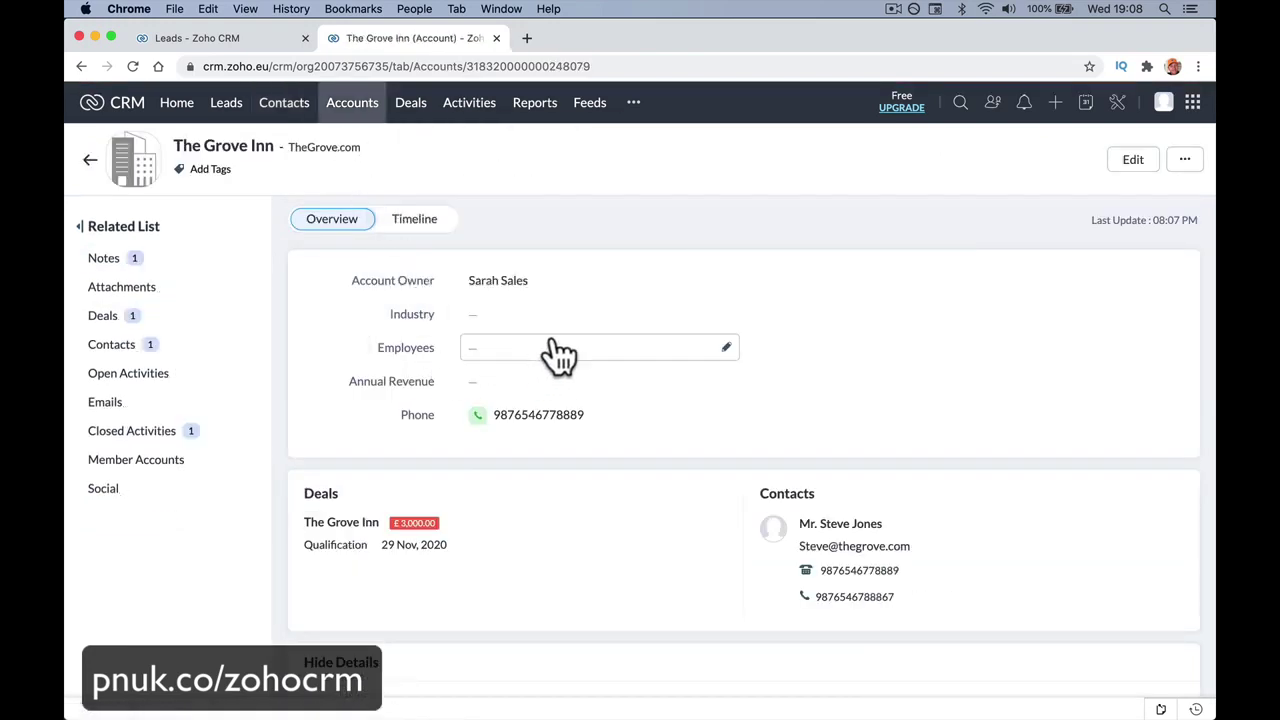
{"action": "scroll", "coordinate": [631, 534], "scroll_direction": "down", "scroll_amount": 5}
{"action": "scroll", "coordinate": [633, 545], "scroll_direction": "down", "scroll_amount": 6}
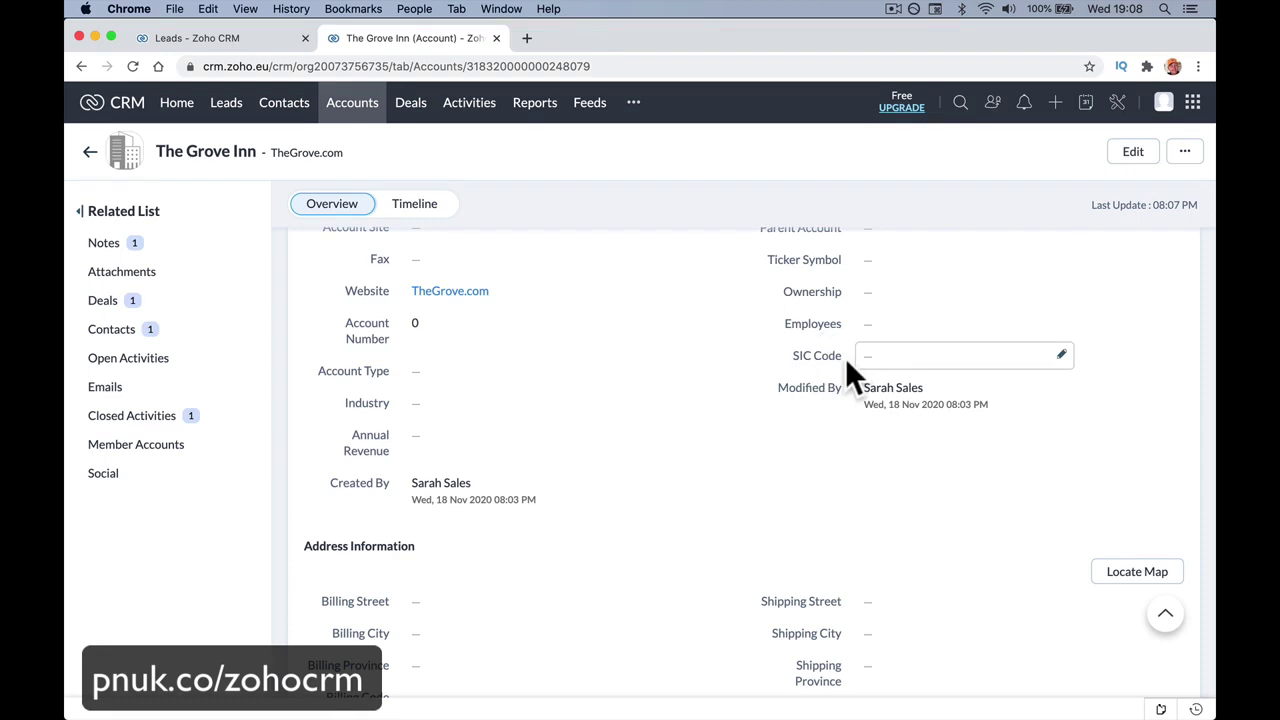
{"action": "scroll", "coordinate": [847, 368], "scroll_direction": "up", "scroll_amount": 4}
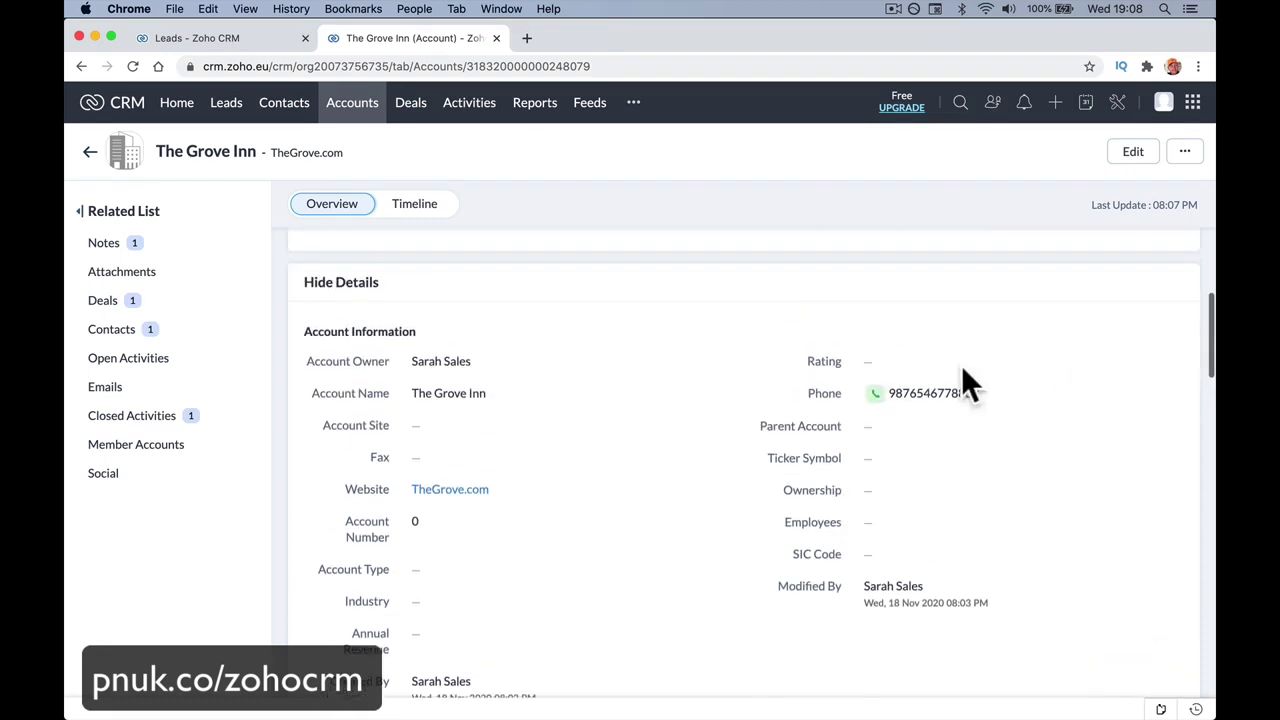
{"action": "scroll", "coordinate": [950, 375], "scroll_direction": "down", "scroll_amount": 1}
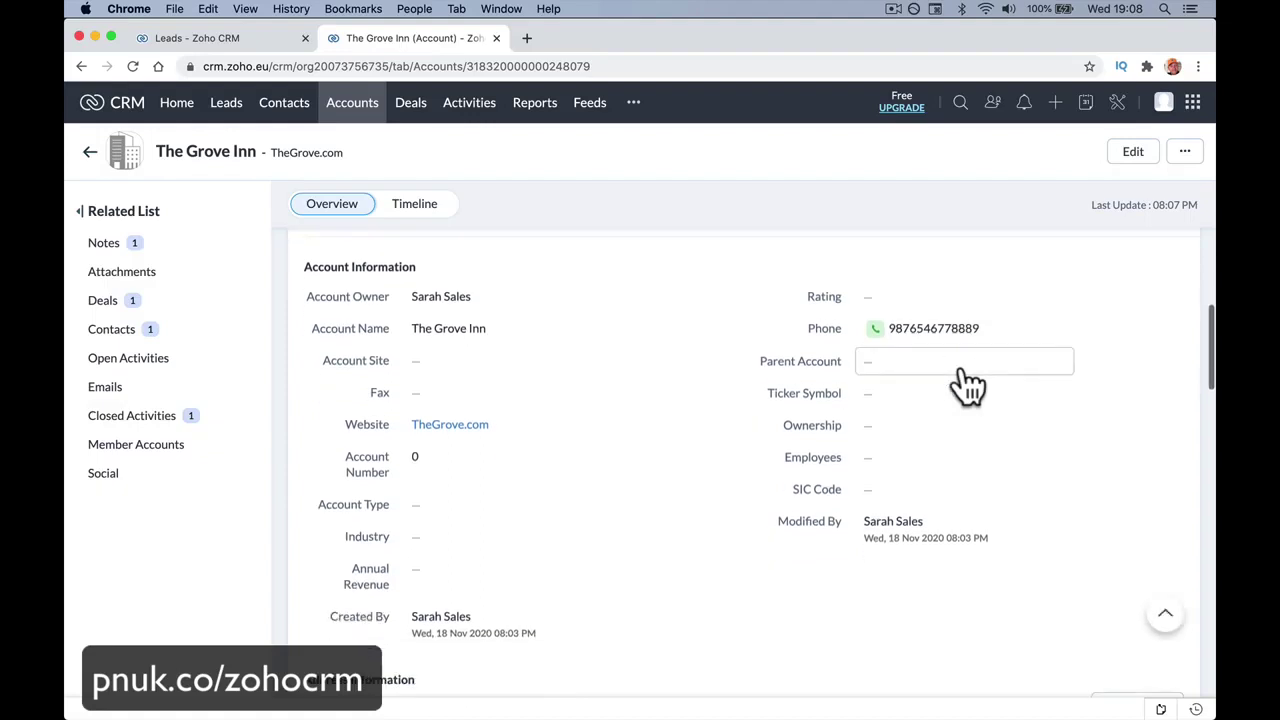
{"action": "left_click", "coordinate": [177, 310]}
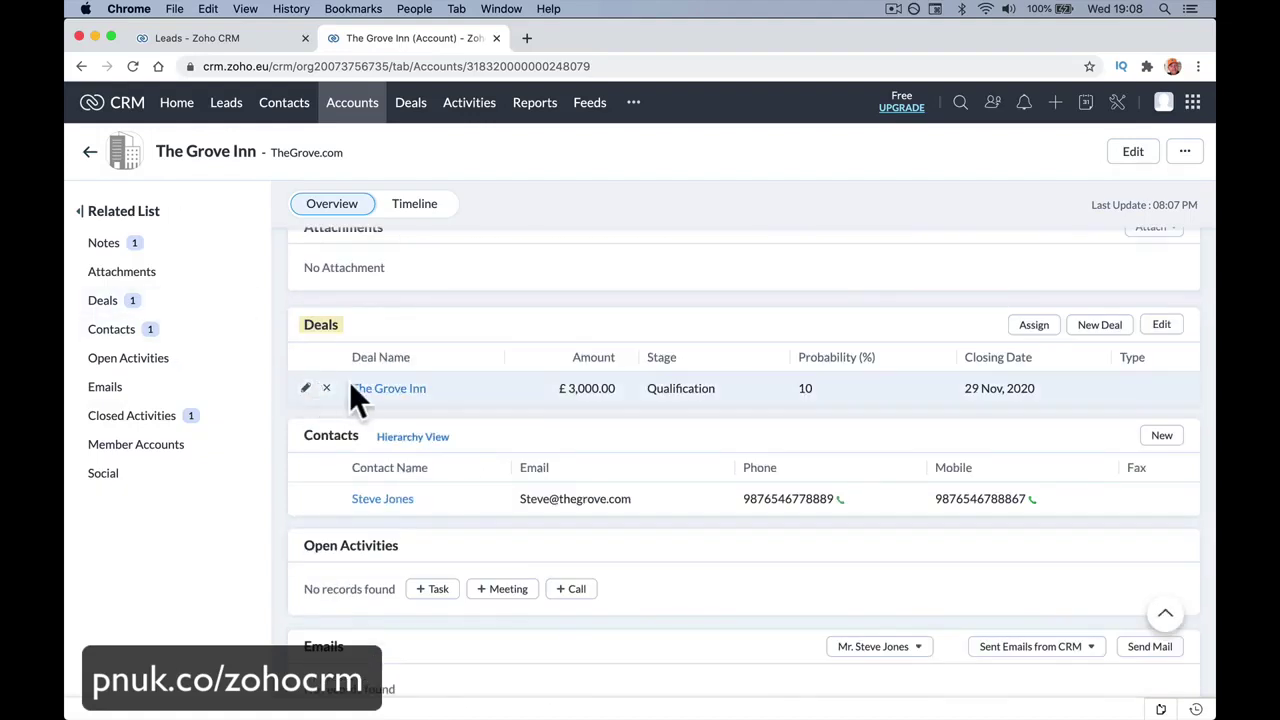
{"action": "left_click", "coordinate": [172, 335]}
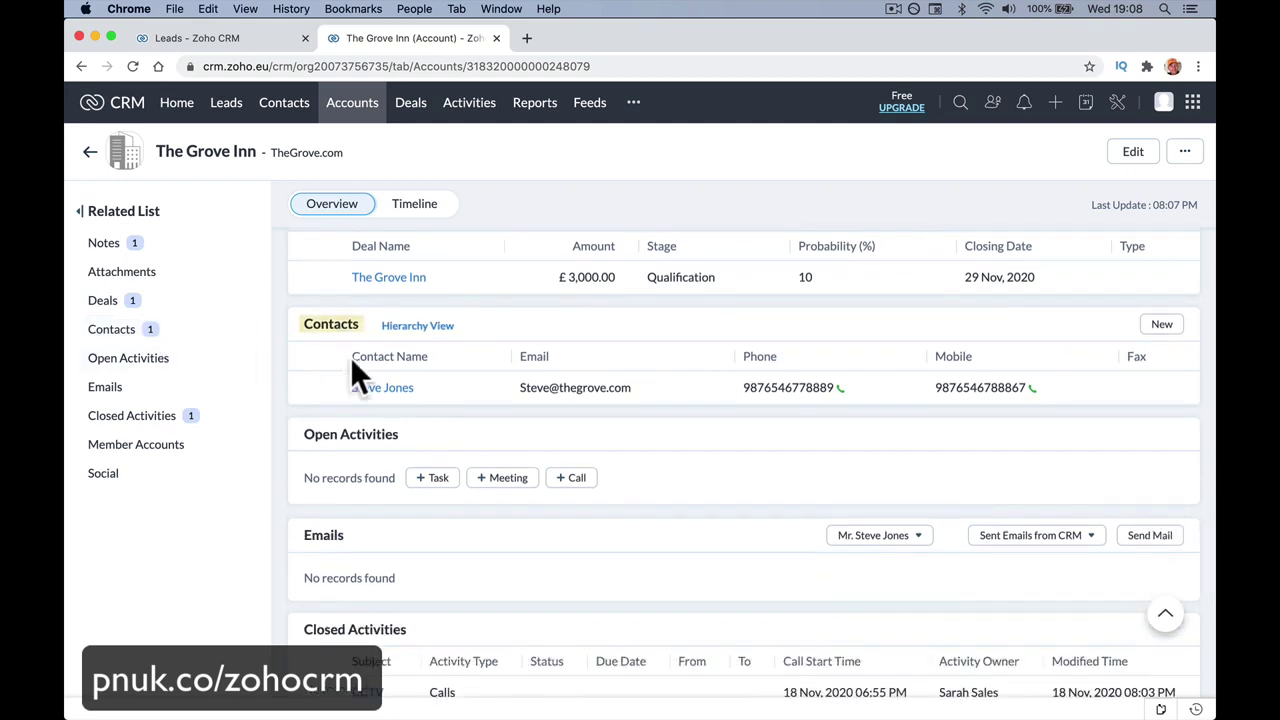
Create a new contact from the account's Contacts section with first name, last name and phone.
{"action": "left_click", "coordinate": [1172, 330]}
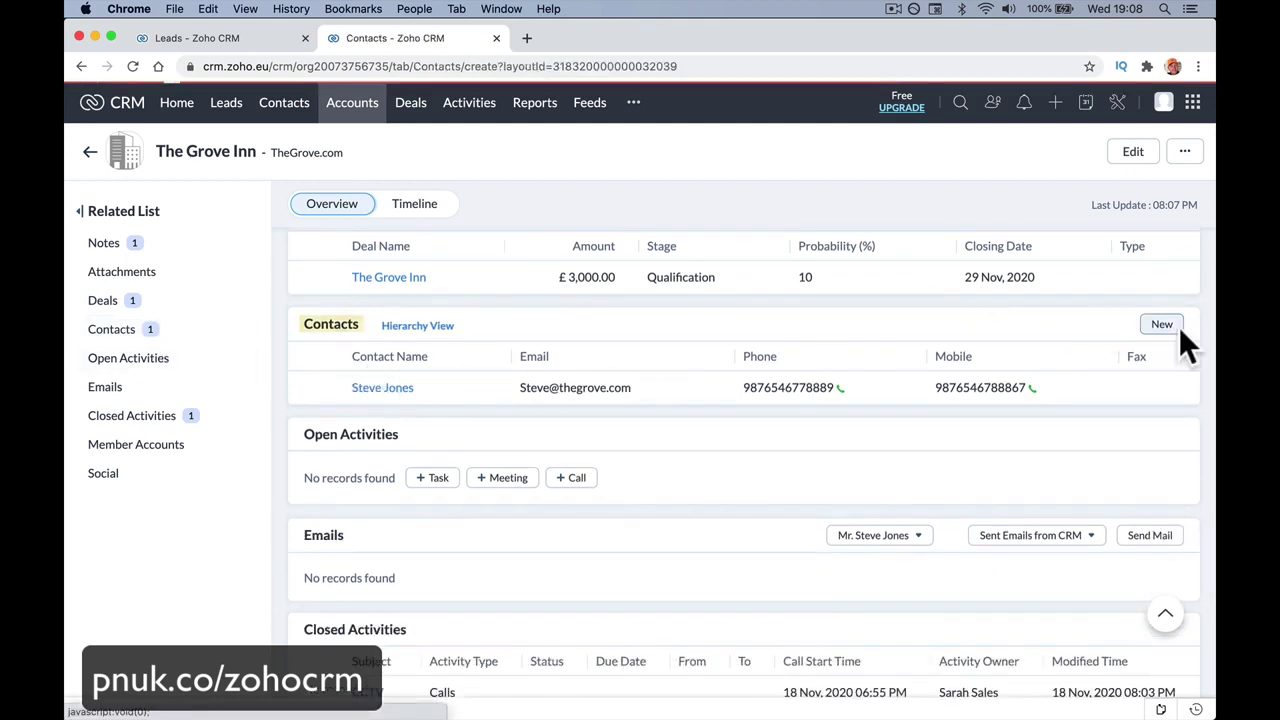
{"action": "left_click", "coordinate": [330, 412]}
{"action": "type", "text": "Joe Bl"}
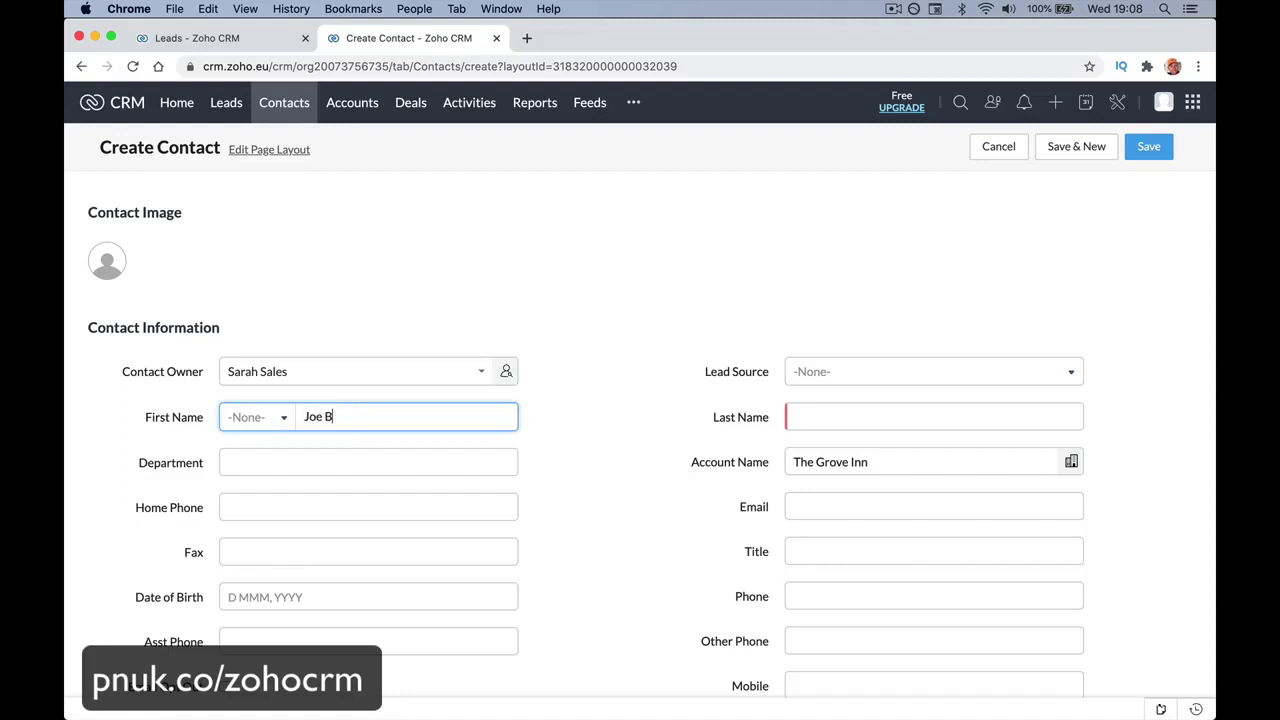
{"action": "key", "text": "BackSpace"}
{"action": "key", "text": "BackSpace"}
{"action": "key", "text": "BackSpace"}
{"action": "key", "text": "Tab"}
{"action": "type", "text": "Bloggs"}
{"action": "left_click", "coordinate": [333, 466]}
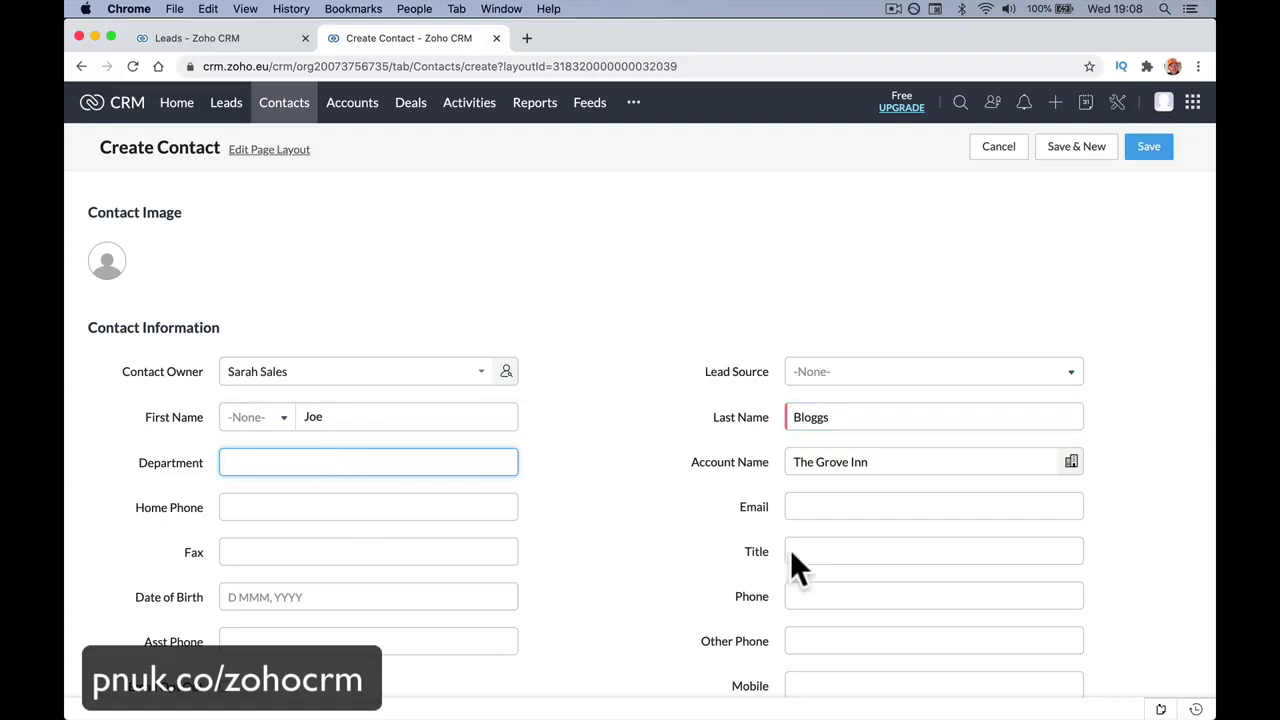
{"action": "left_click", "coordinate": [817, 594]}
{"action": "type", "text": "9876543456789"}
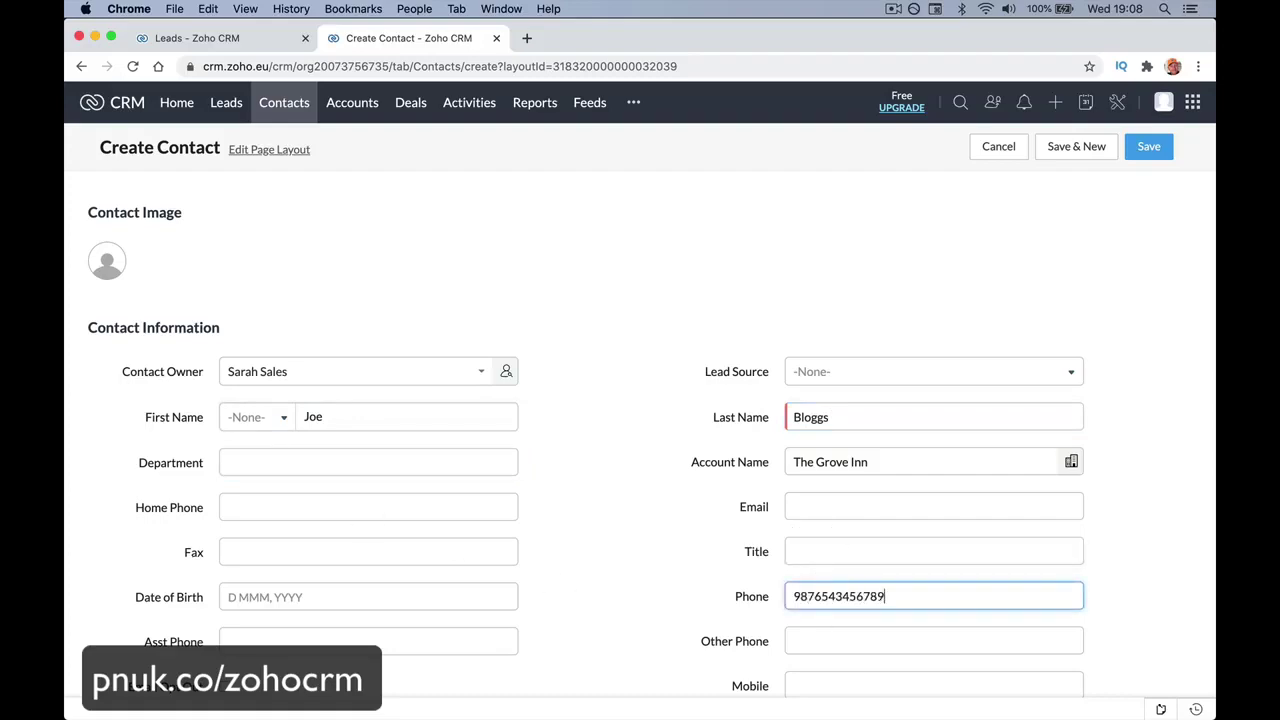
{"action": "left_click", "coordinate": [1152, 146]}
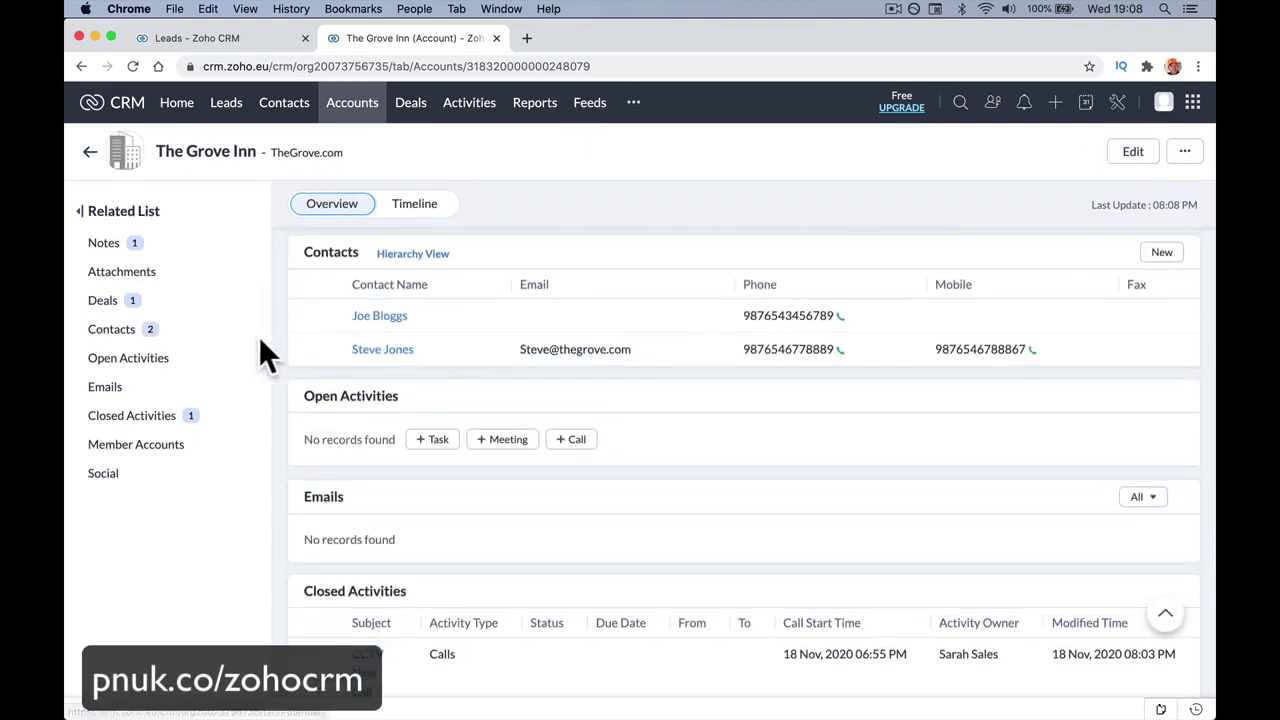
View the account's contacts list and its social profiles section.
{"action": "left_click", "coordinate": [205, 331]}
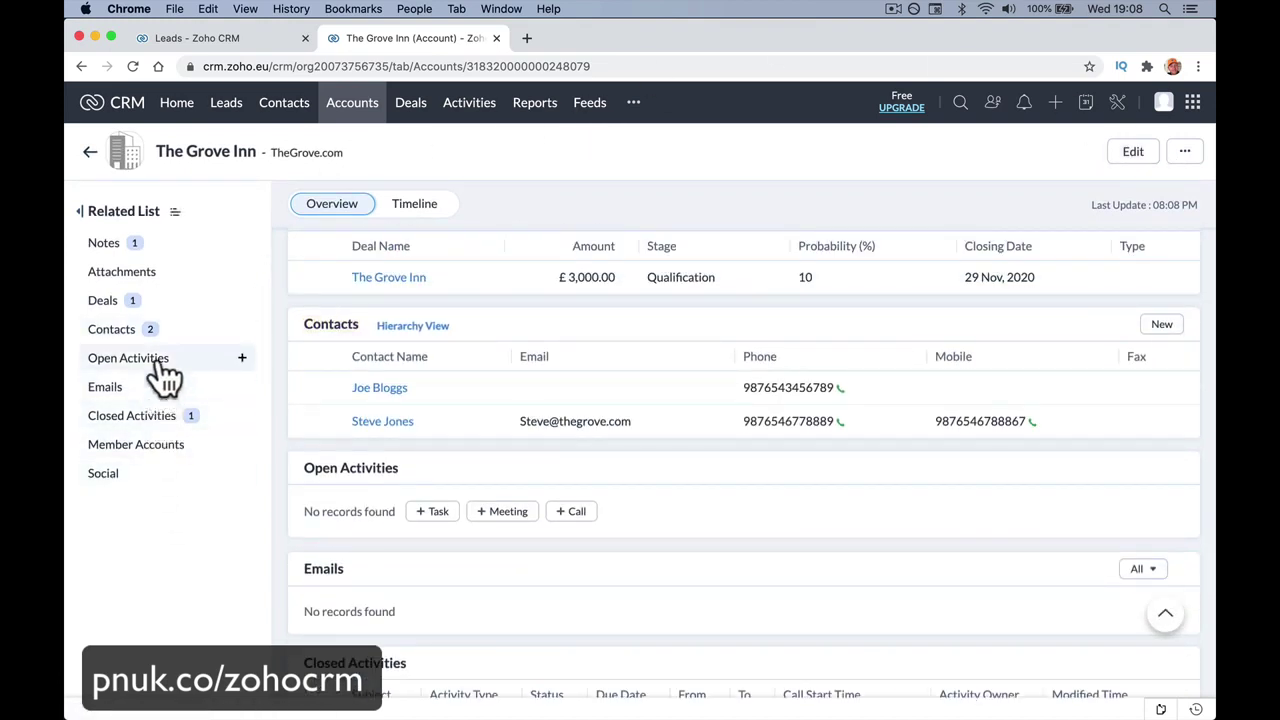
{"action": "left_click", "coordinate": [118, 474]}
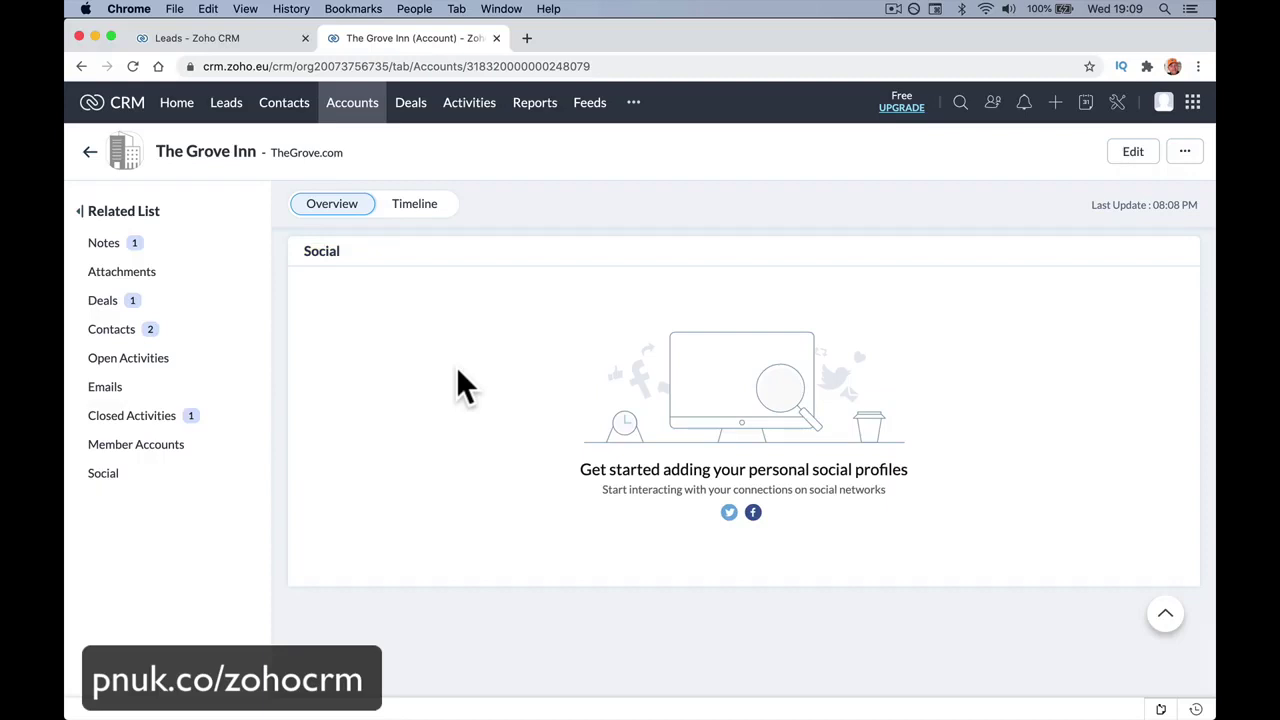
{"action": "scroll", "coordinate": [458, 372], "scroll_direction": "up", "scroll_amount": 5}
{"action": "scroll", "coordinate": [458, 372], "scroll_direction": "down", "scroll_amount": 5}
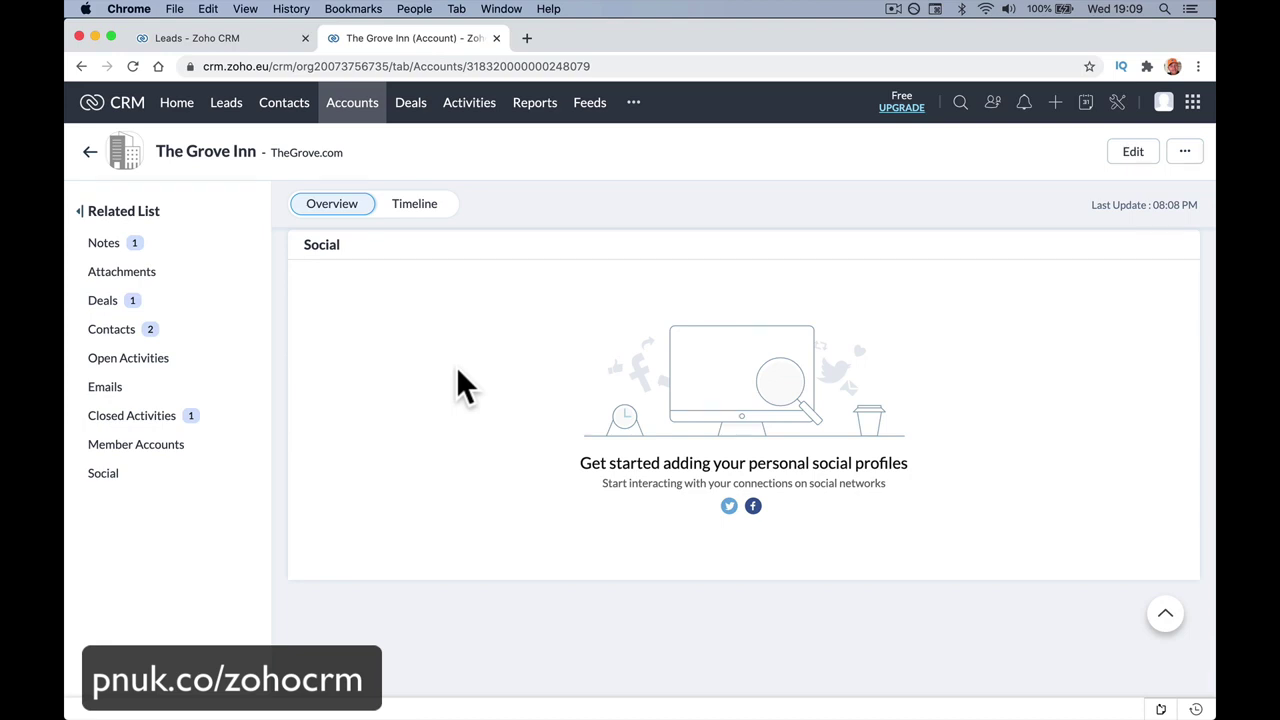
{"action": "scroll", "coordinate": [458, 372], "scroll_direction": "up", "scroll_amount": 15}
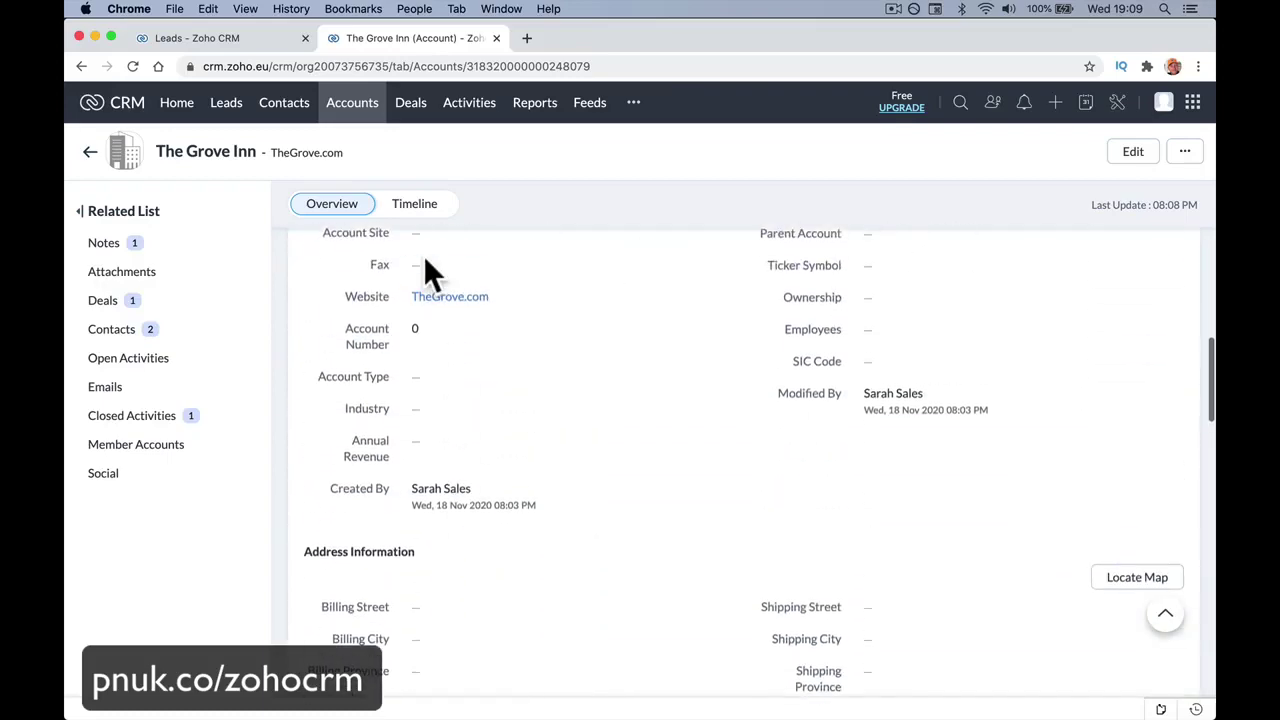
{"action": "scroll", "coordinate": [425, 258], "scroll_direction": "up", "scroll_amount": 10}
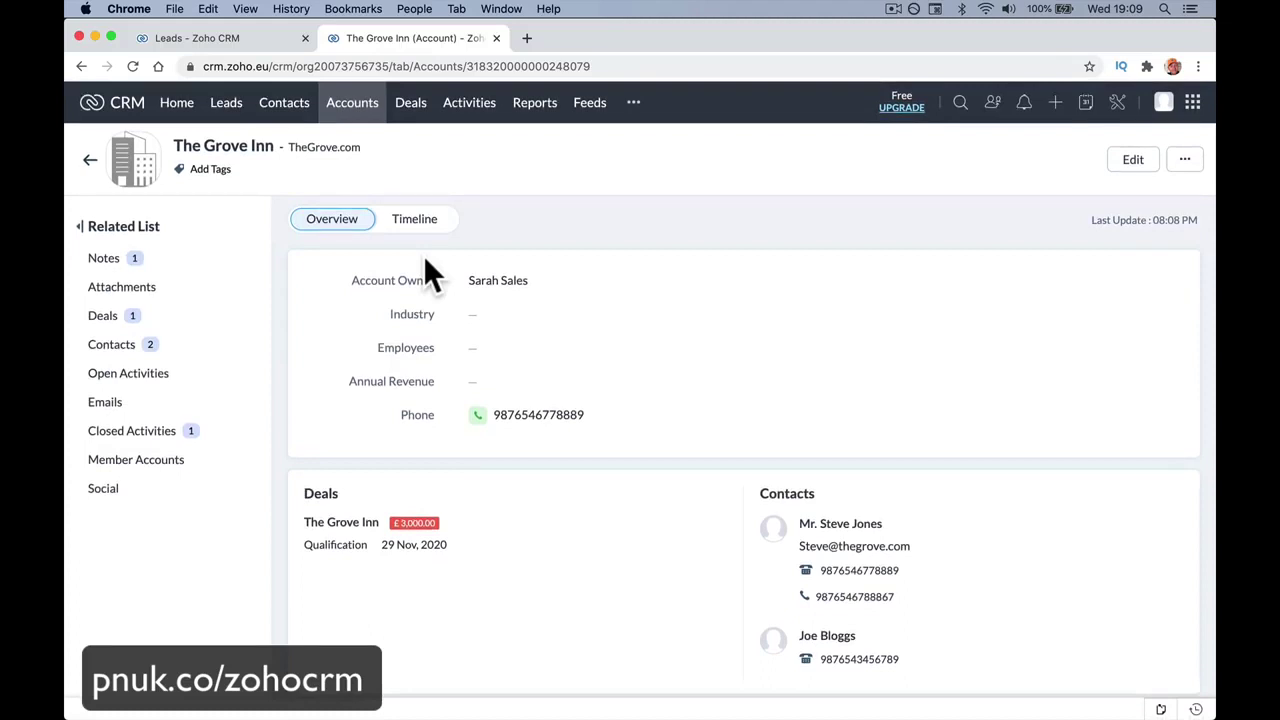
{"action": "scroll", "coordinate": [328, 388], "scroll_direction": "down", "scroll_amount": 2}
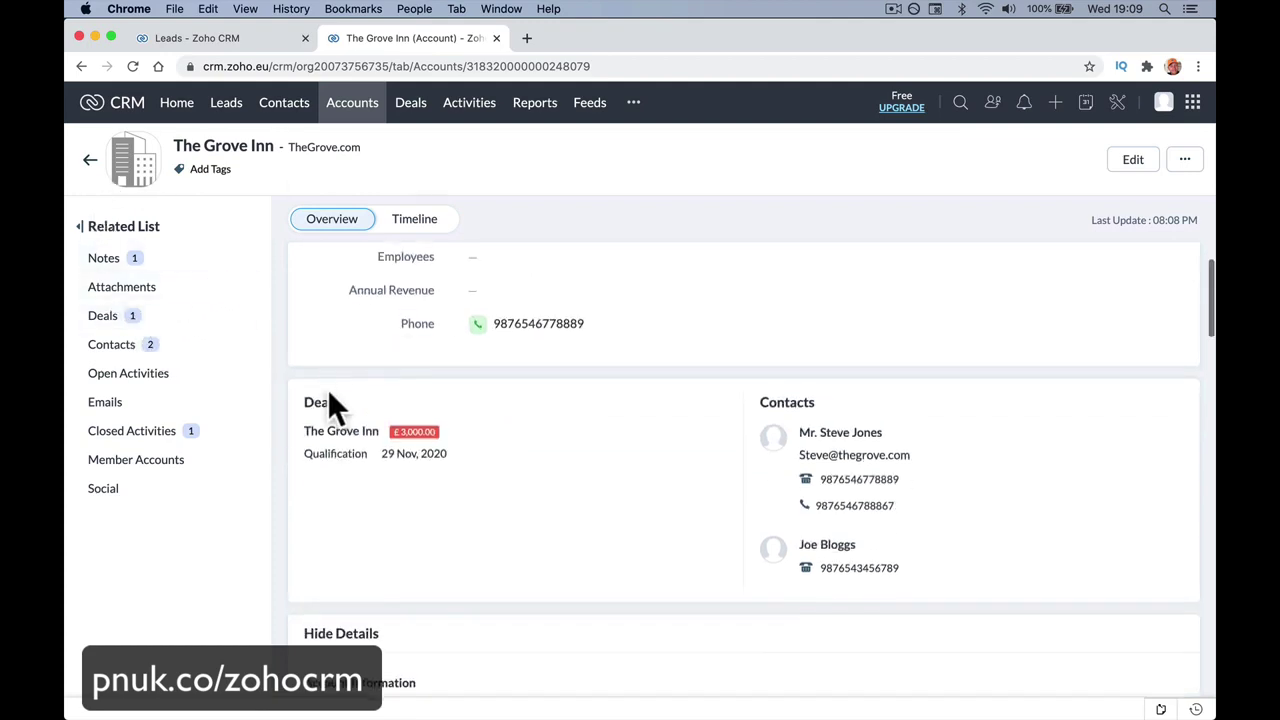
{"action": "scroll", "coordinate": [328, 388], "scroll_direction": "up", "scroll_amount": 2}
Open the original contact from the account, then The Grove Inn deal from his Deals.
{"action": "left_click", "coordinate": [180, 346]}
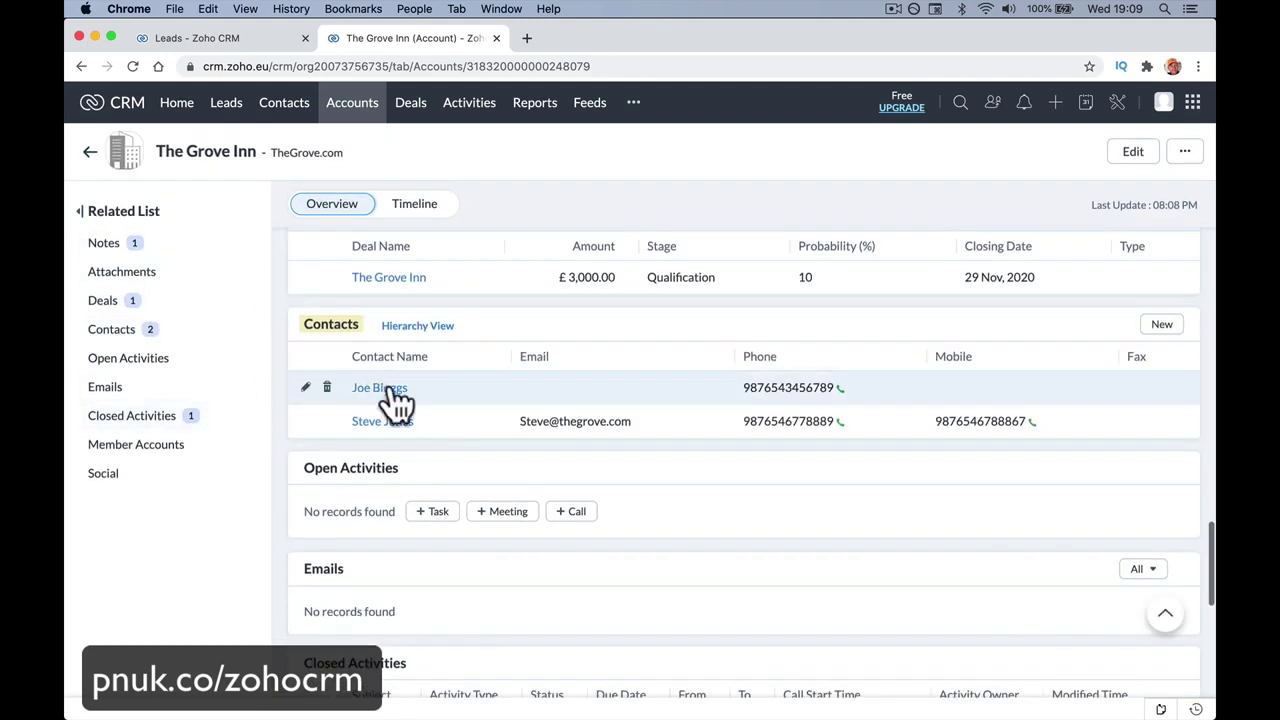
{"action": "left_click", "coordinate": [388, 424]}
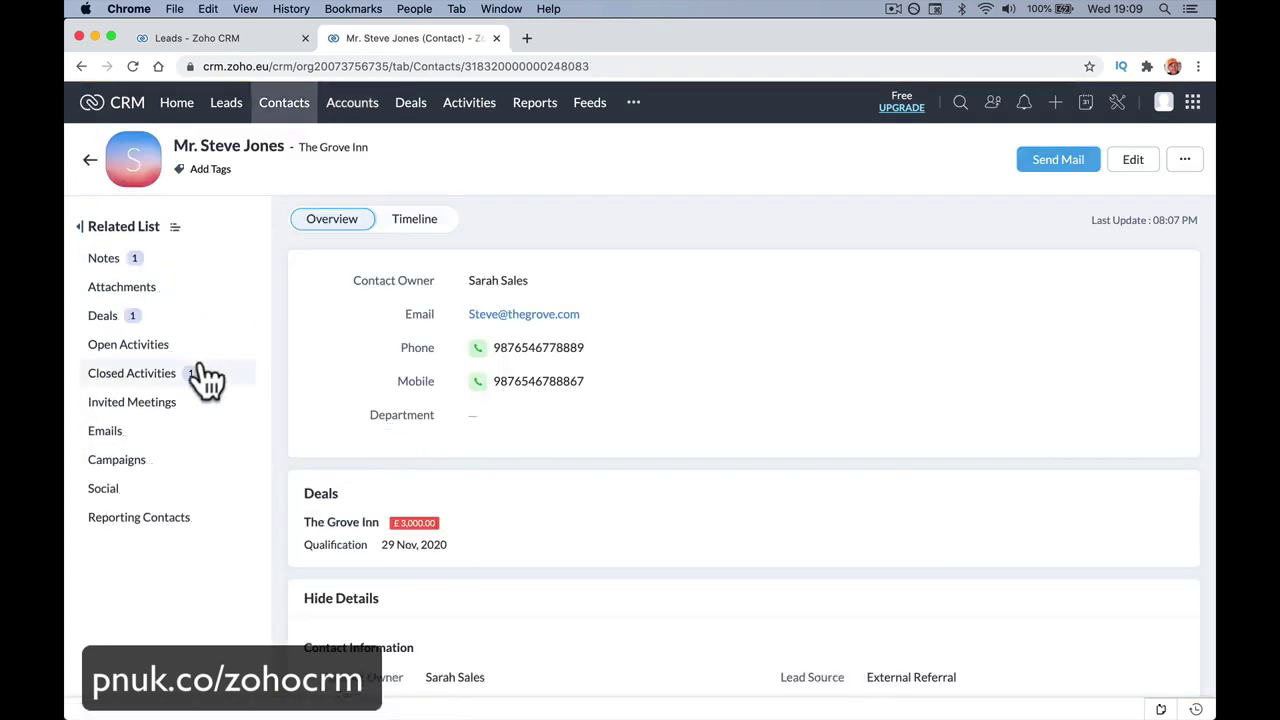
{"action": "left_click", "coordinate": [186, 318]}
{"action": "left_click", "coordinate": [384, 388]}
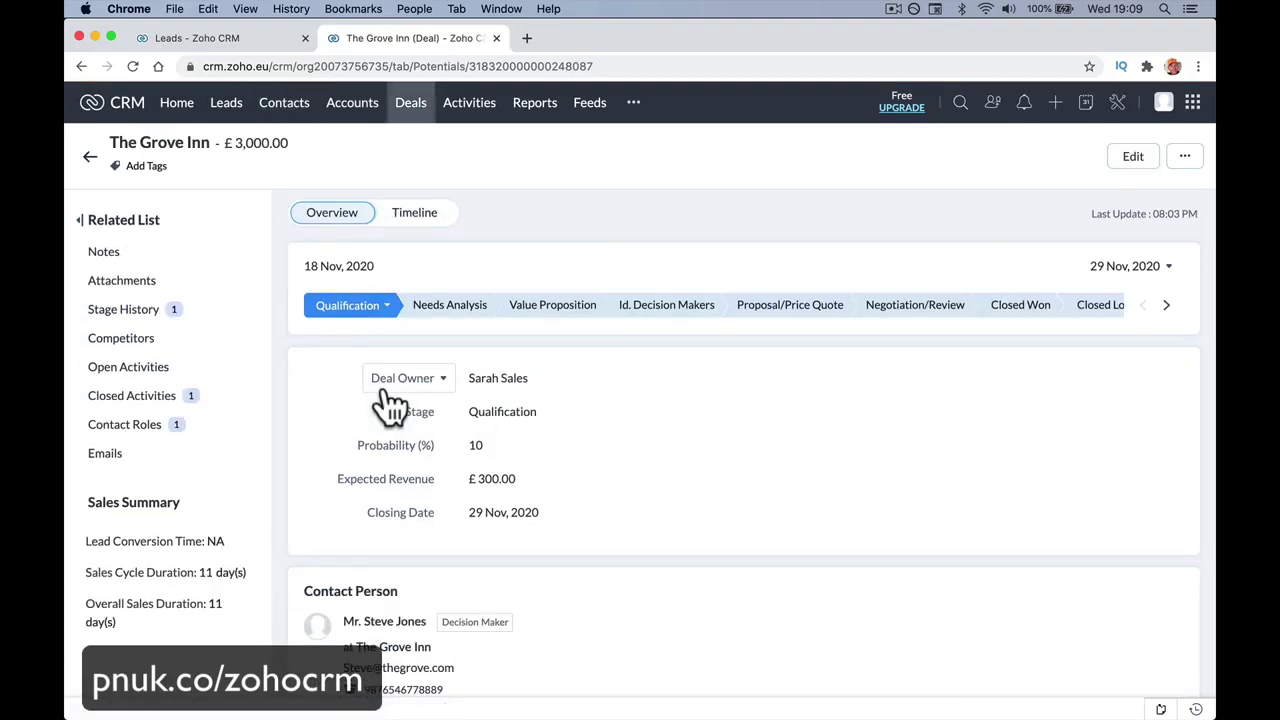
Open the Deals kanban board and scan across its stage columns.
{"action": "mouse_move", "coordinate": [510, 675]}
{"action": "left_click", "coordinate": [410, 102]}
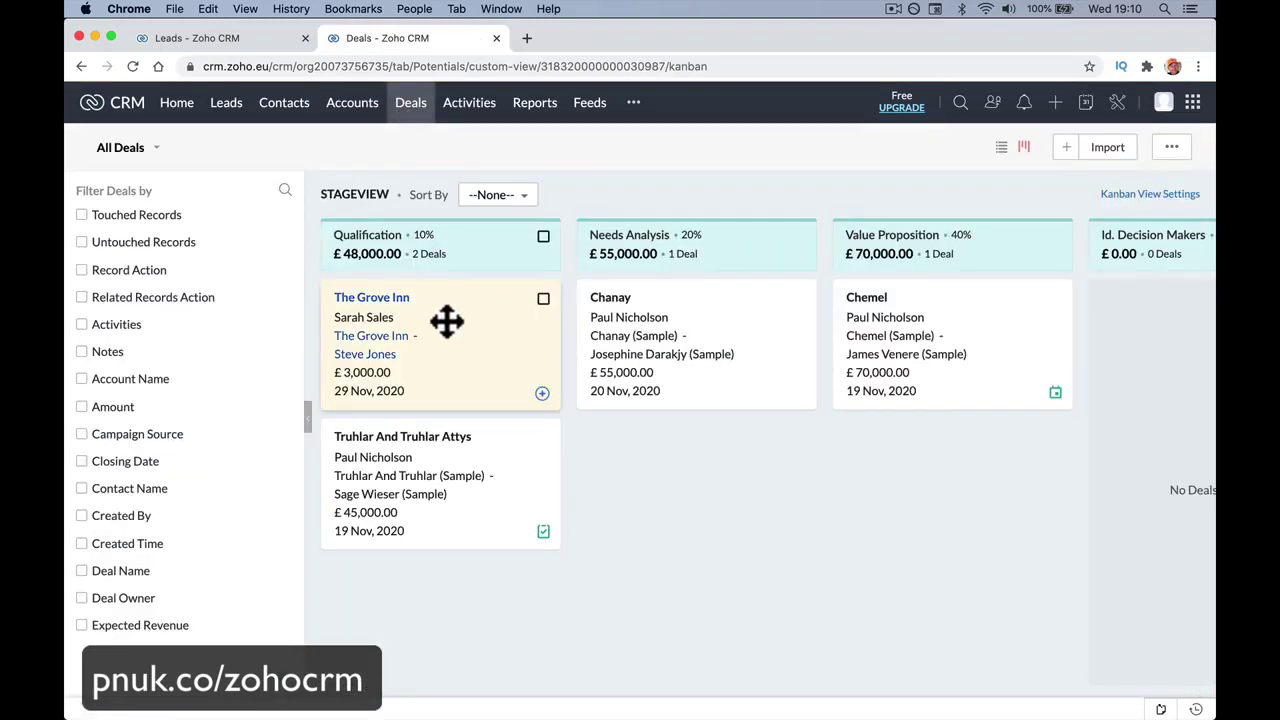
{"action": "left_click_drag", "start_coordinate": [447, 320], "coordinate": [753, 348]}
{"action": "scroll", "coordinate": [753, 348], "scroll_direction": "right", "scroll_amount": 5}
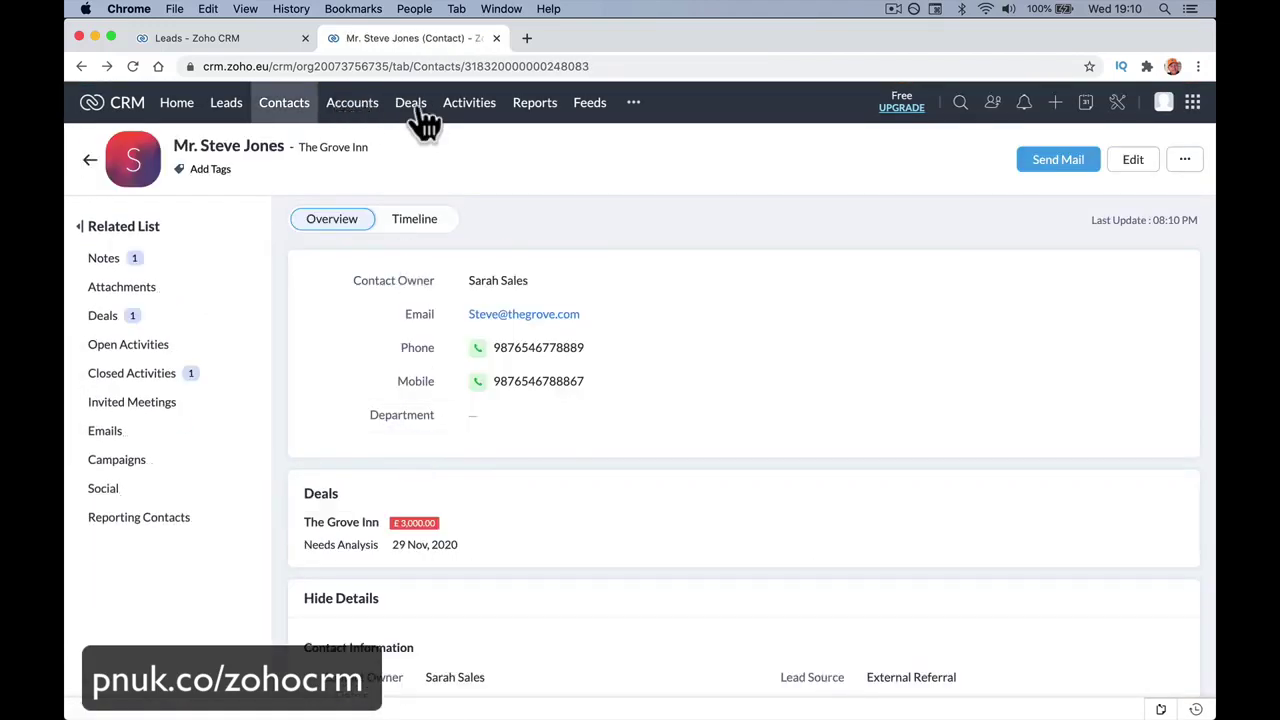
{"action": "left_click", "coordinate": [418, 110]}
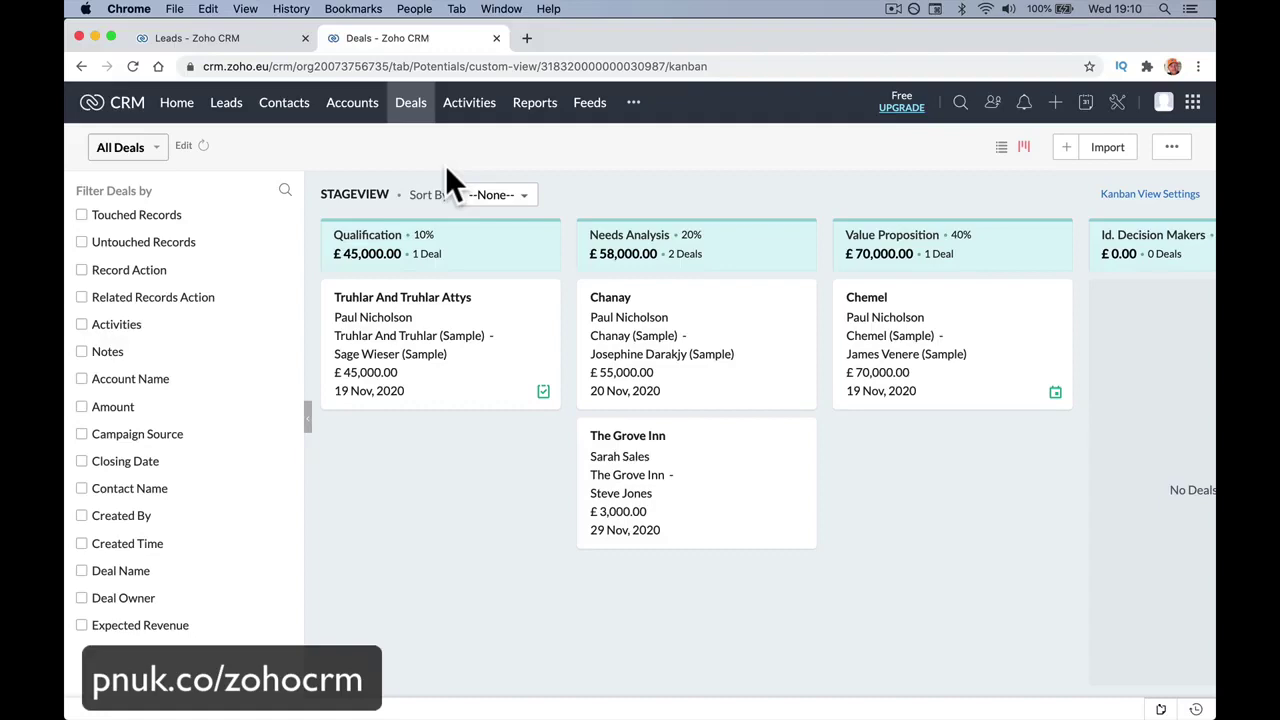
{"action": "scroll", "coordinate": [648, 340], "scroll_direction": "right", "scroll_amount": 10}
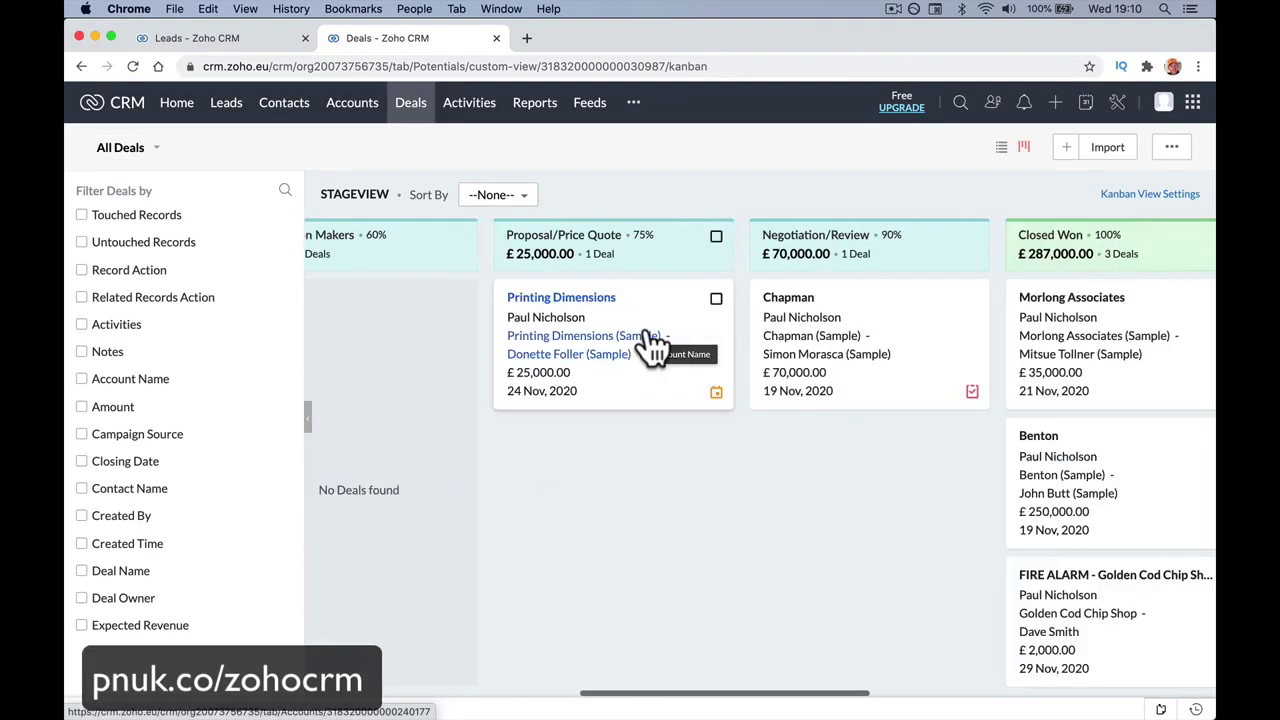
{"action": "scroll", "coordinate": [652, 345], "scroll_direction": "right", "scroll_amount": 6}
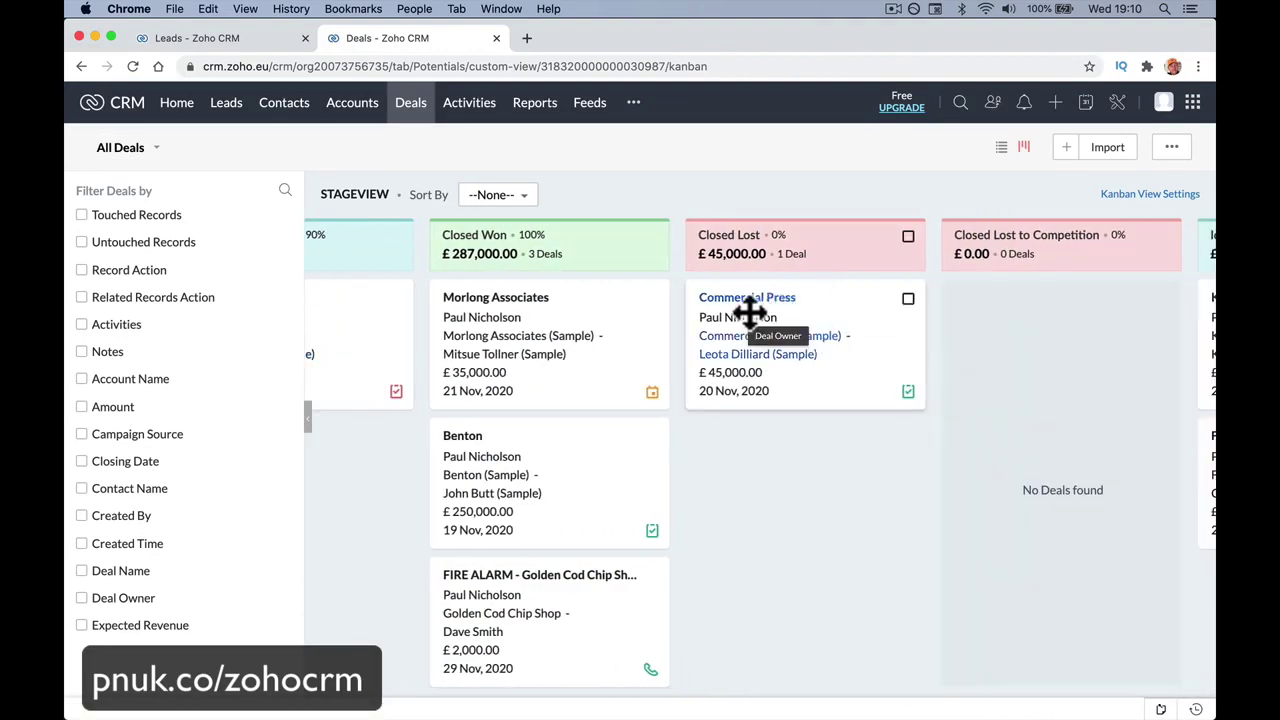
{"action": "scroll", "coordinate": [480, 371], "scroll_direction": "left", "scroll_amount": 11}
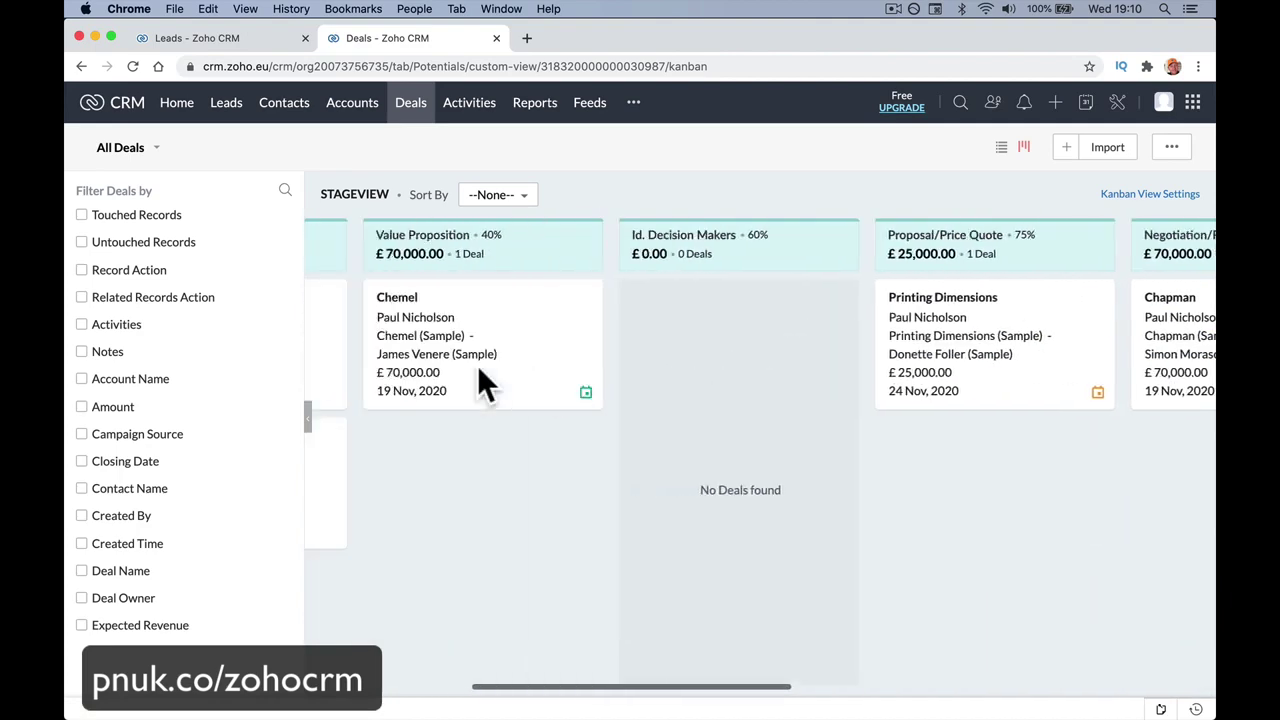
{"action": "scroll", "coordinate": [480, 366], "scroll_direction": "left", "scroll_amount": 4}
Drag The Grove Inn deal card from Qualification into the Value Proposition column.
{"action": "left_click", "coordinate": [617, 494]}
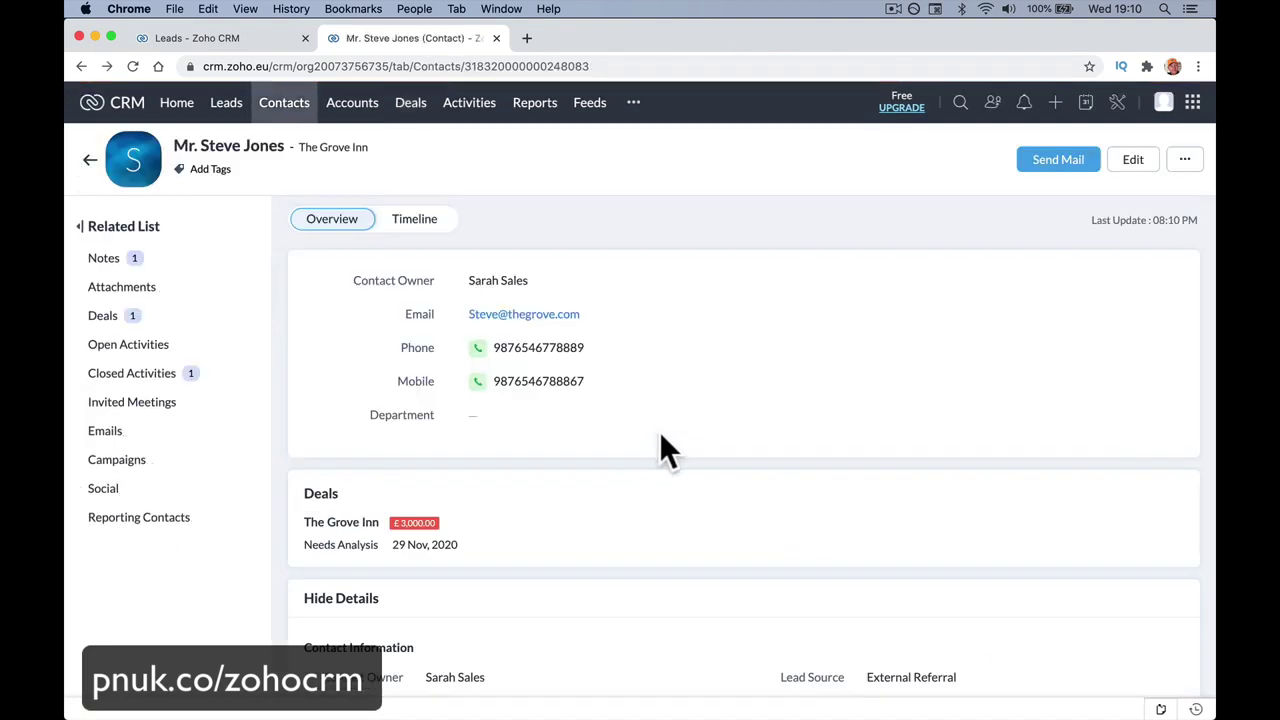
{"action": "scroll", "coordinate": [600, 432], "scroll_direction": "left", "scroll_amount": 5}
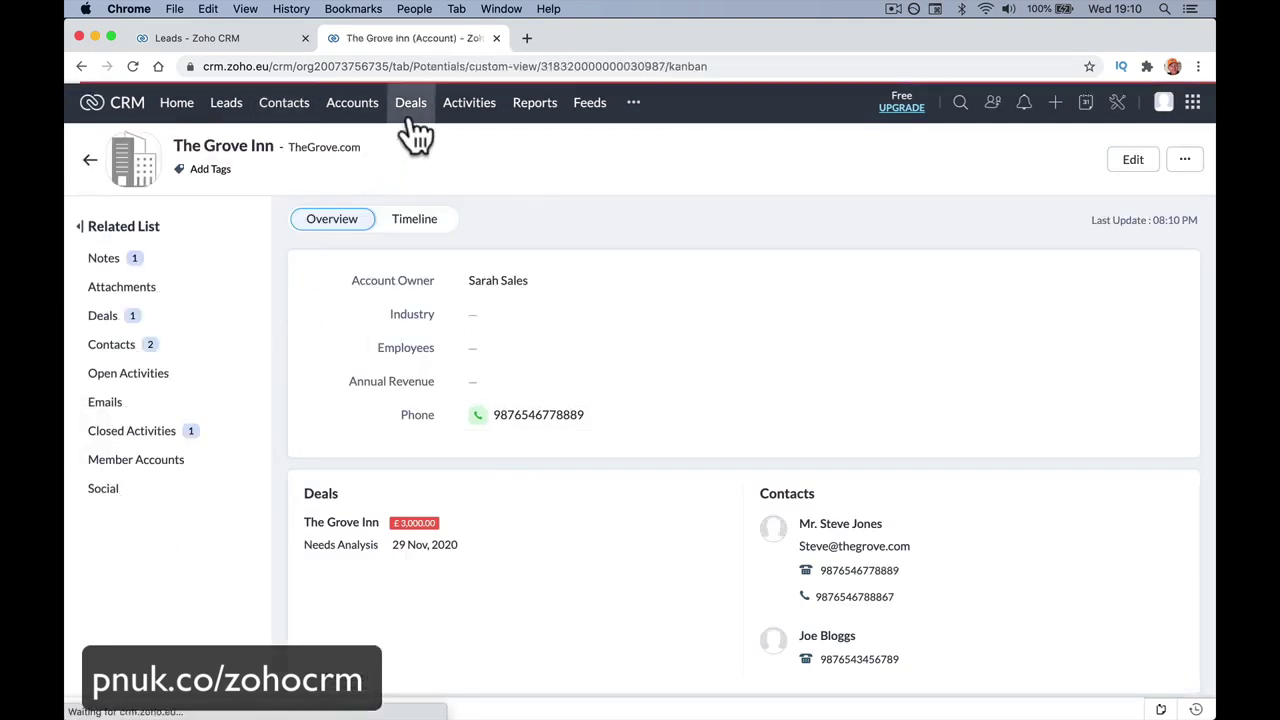
{"action": "left_click", "coordinate": [413, 120]}
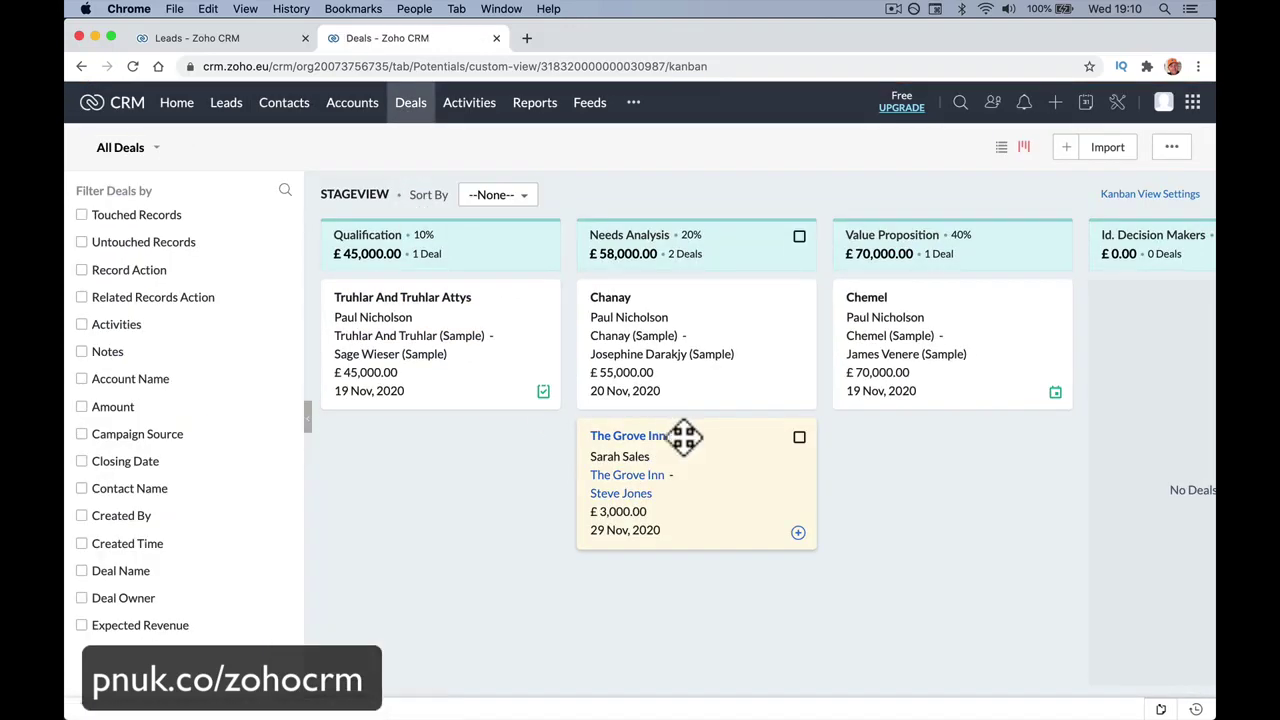
{"action": "left_click_drag", "start_coordinate": [657, 436], "coordinate": [945, 425]}
{"action": "scroll", "coordinate": [815, 496], "scroll_direction": "right", "scroll_amount": 4}
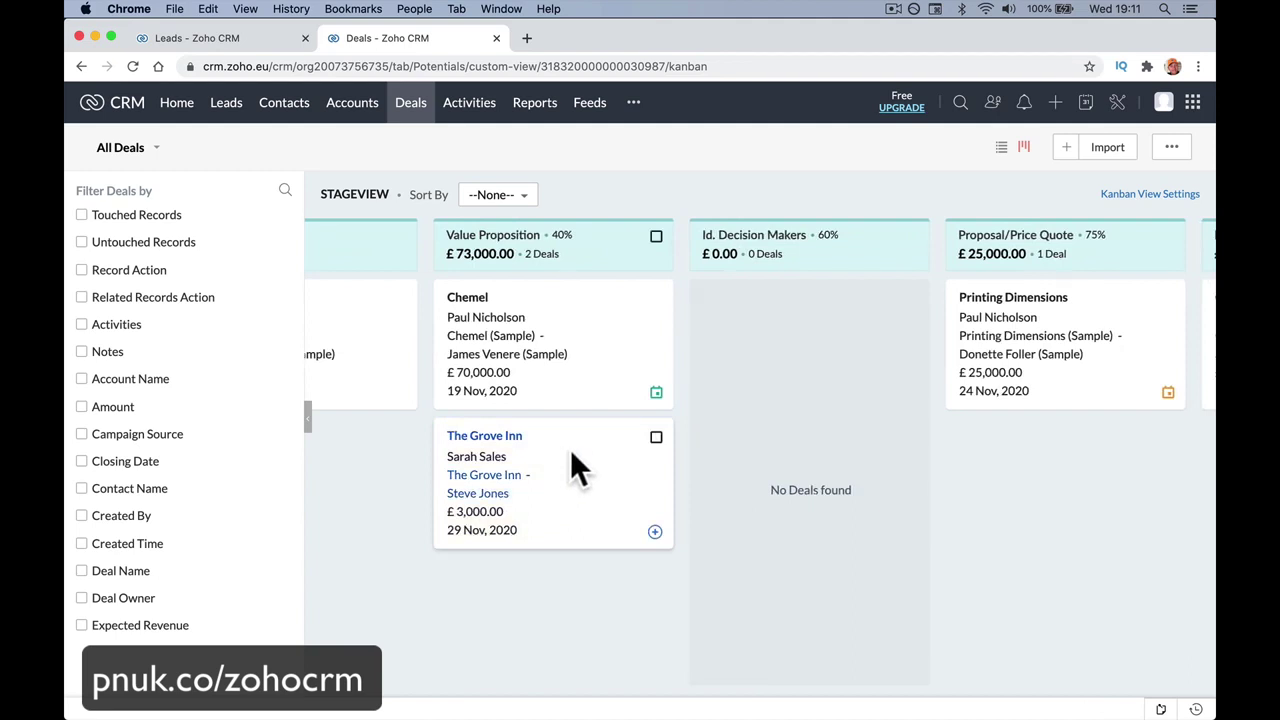
Create a meeting 'On Site Meeting' on The Grove Inn deal, starting 19 Nov 2020 at 11:30 PM.
{"action": "left_click", "coordinate": [512, 437]}
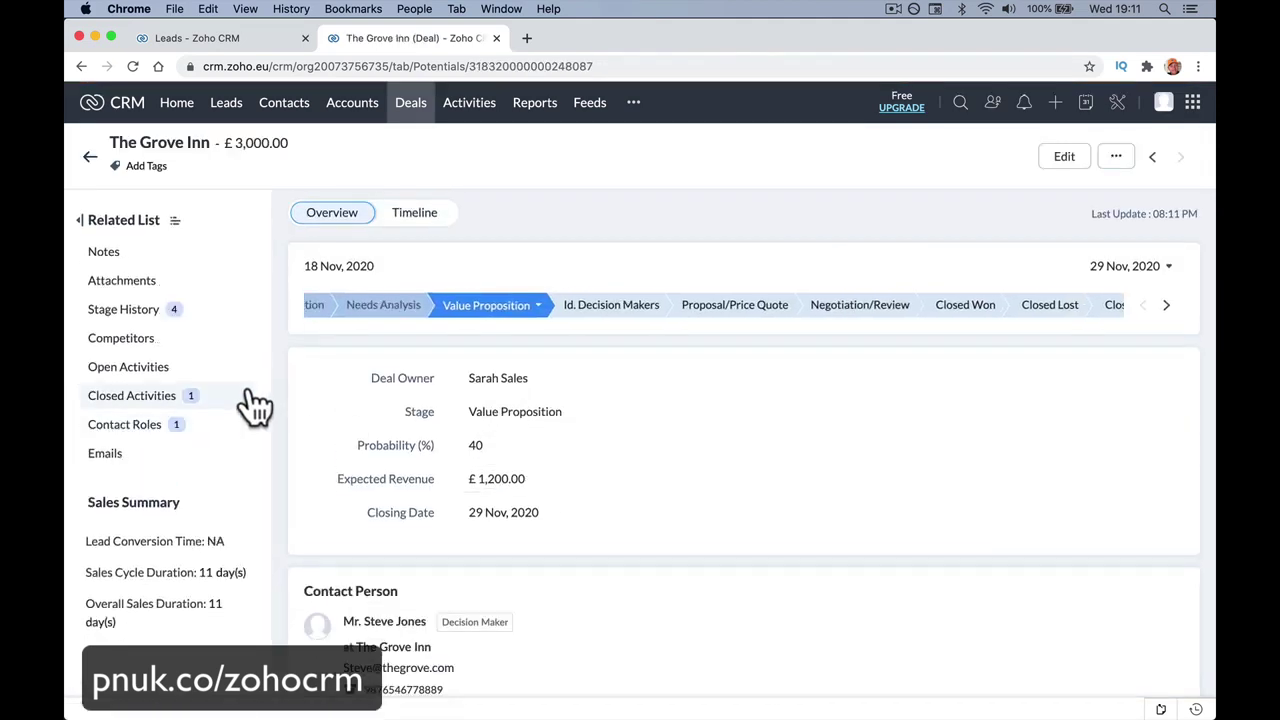
{"action": "left_click", "coordinate": [242, 369]}
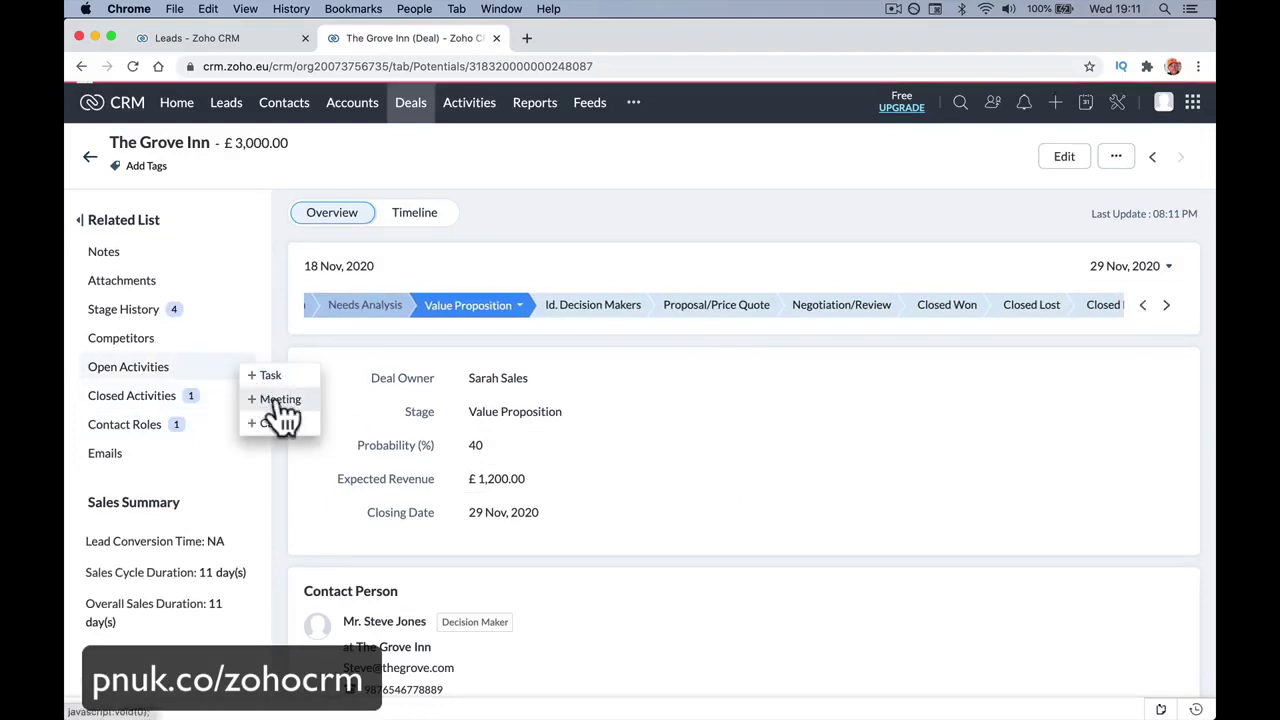
{"action": "left_click", "coordinate": [278, 401]}
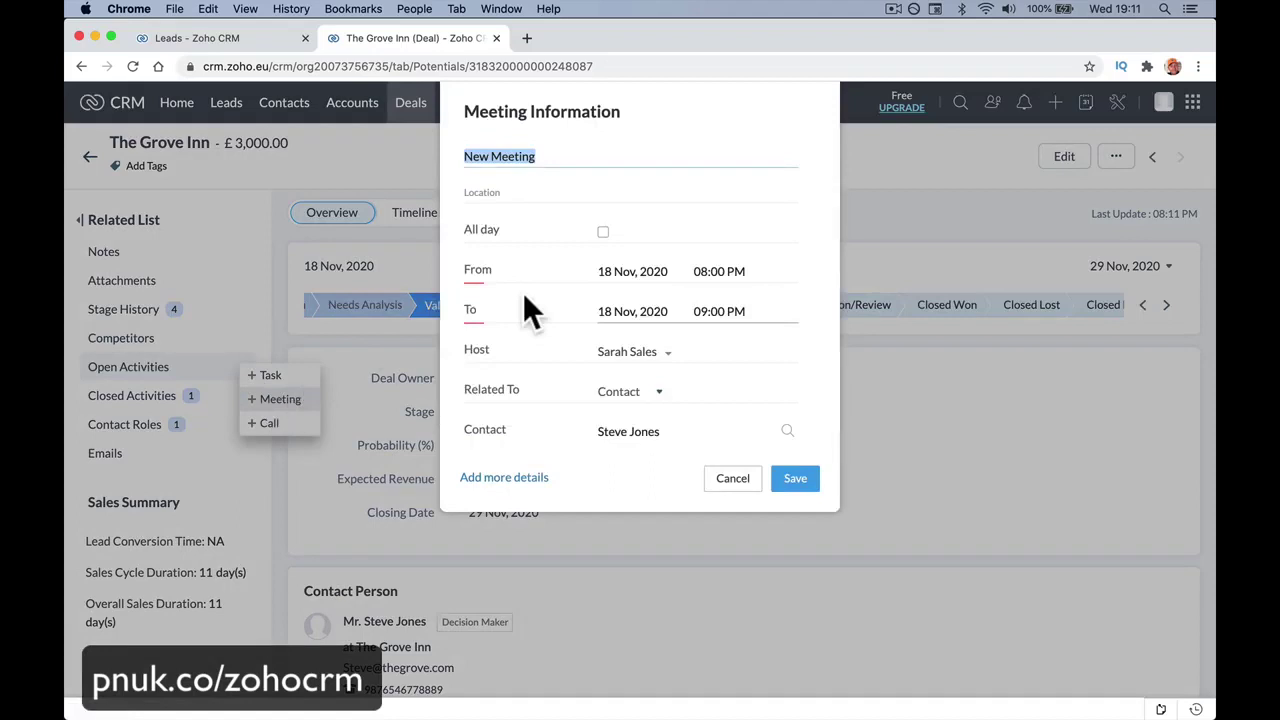
{"action": "type", "text": "On Site Meeting"}
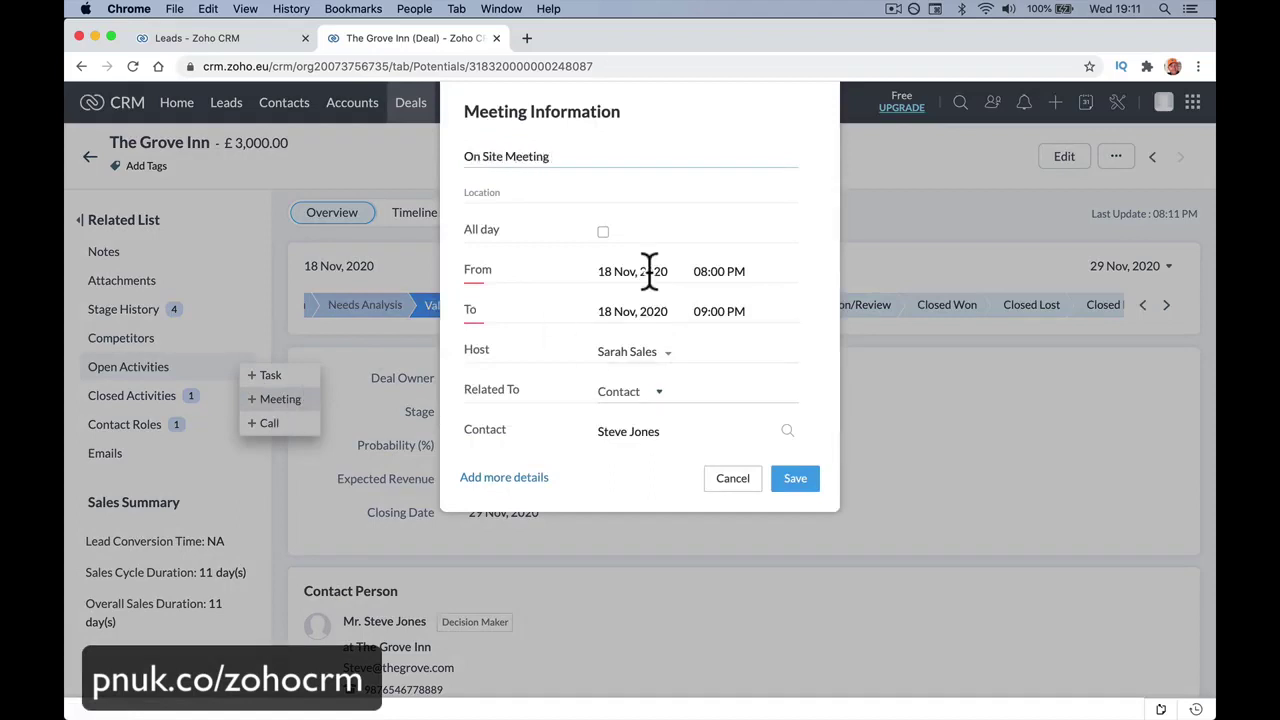
{"action": "left_click", "coordinate": [645, 268]}
{"action": "left_click", "coordinate": [685, 398]}
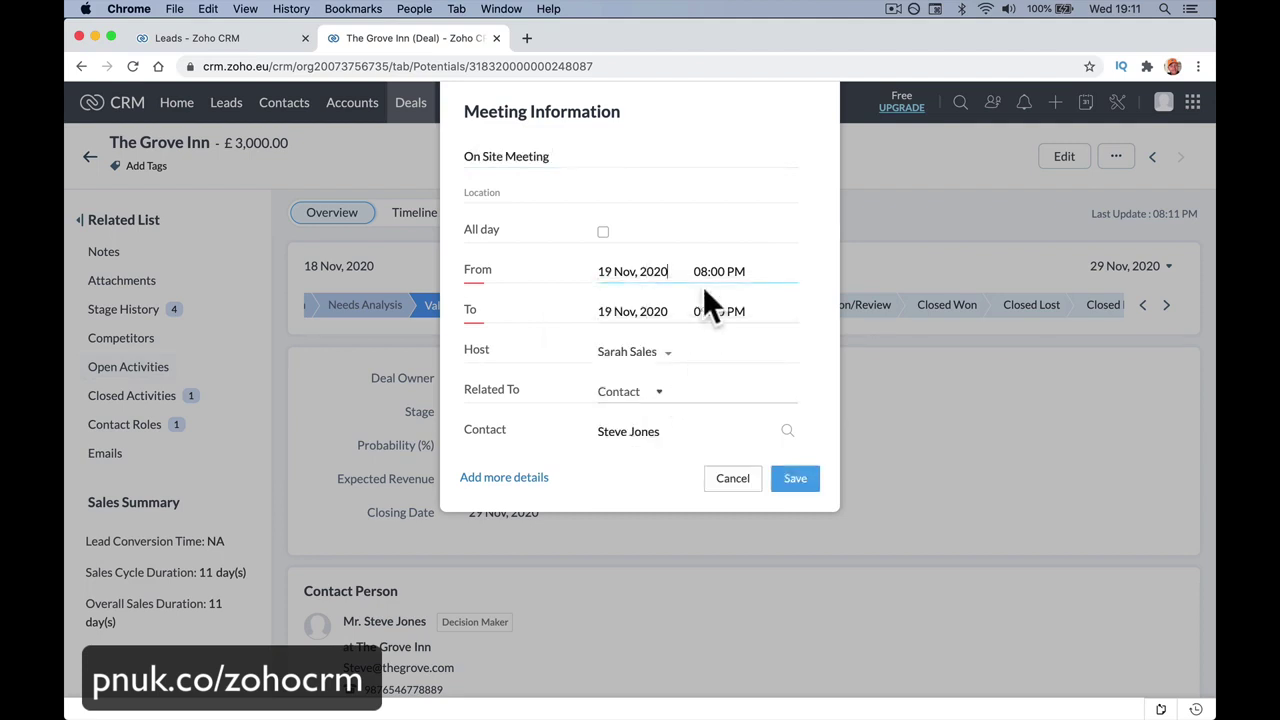
{"action": "left_click", "coordinate": [705, 275]}
{"action": "scroll", "coordinate": [714, 400], "scroll_direction": "down", "scroll_amount": 2}
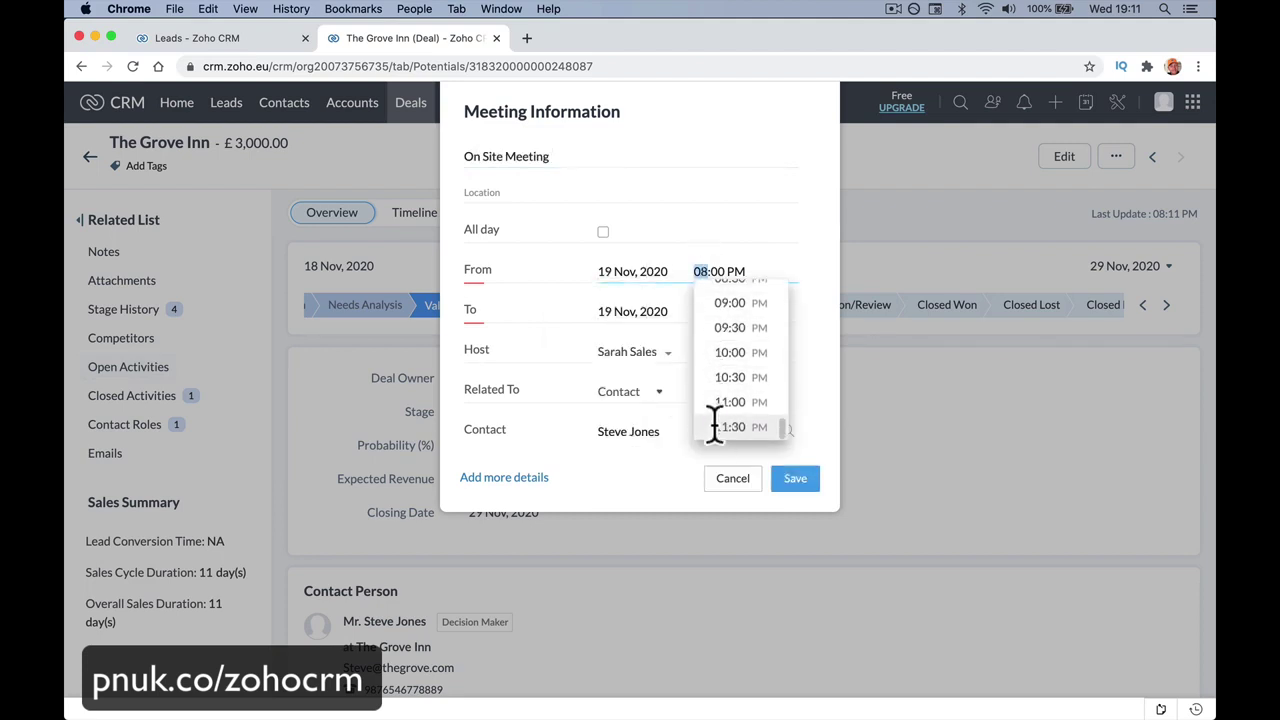
{"action": "left_click", "coordinate": [714, 427]}
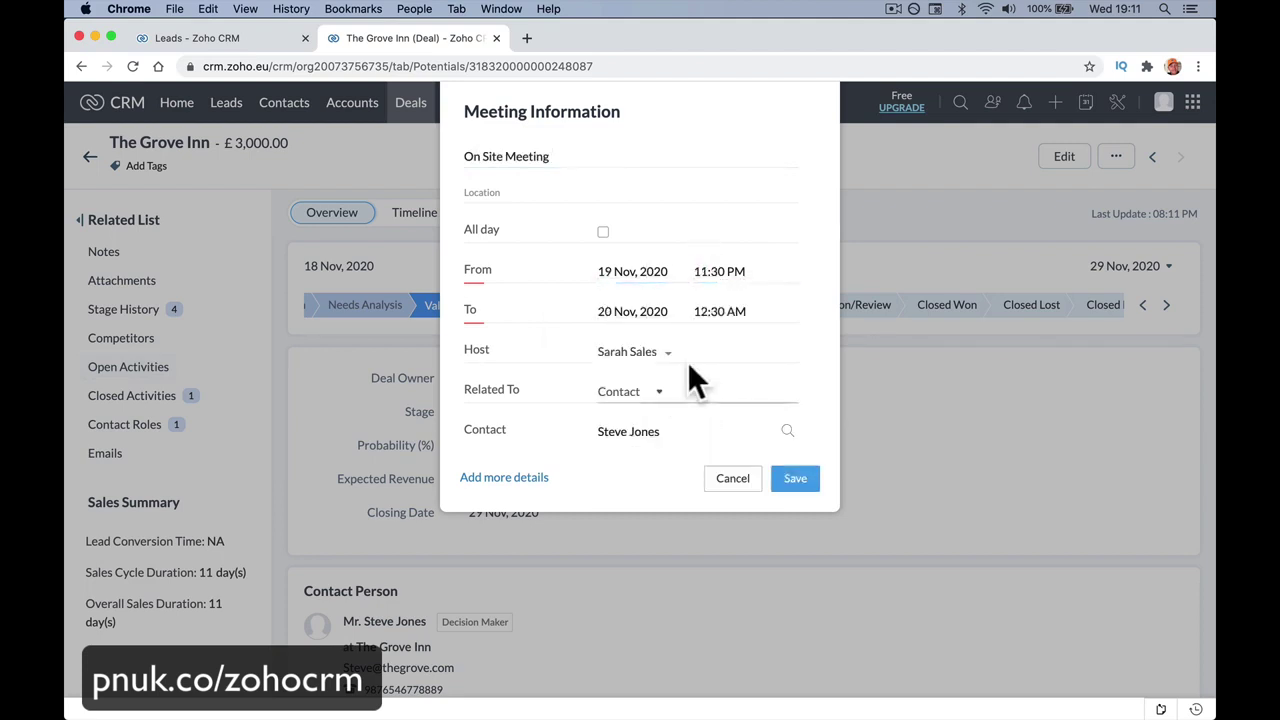
{"action": "scroll", "coordinate": [679, 364], "scroll_direction": "down", "scroll_amount": 3}
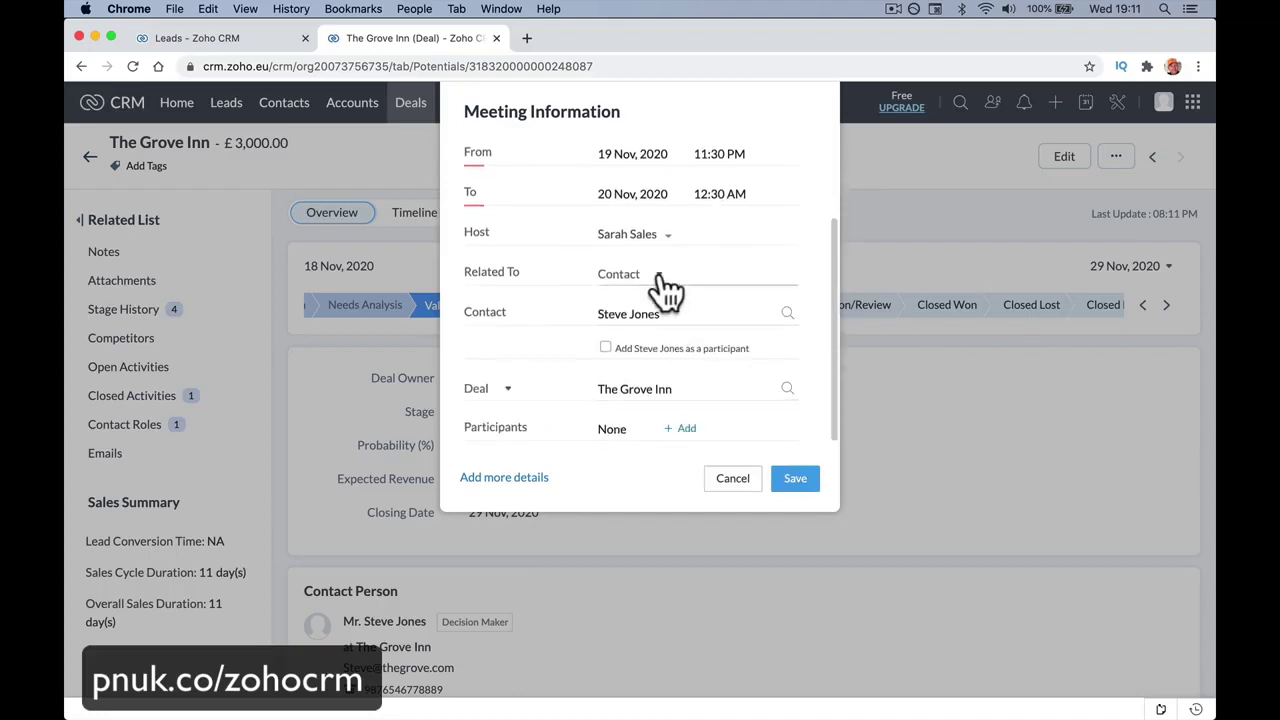
Add the contact as participant and save the meeting without sending invitations.
{"action": "left_click", "coordinate": [652, 276]}
{"action": "left_click", "coordinate": [652, 343]}
{"action": "left_click", "coordinate": [606, 348]}
{"action": "left_click", "coordinate": [790, 480]}
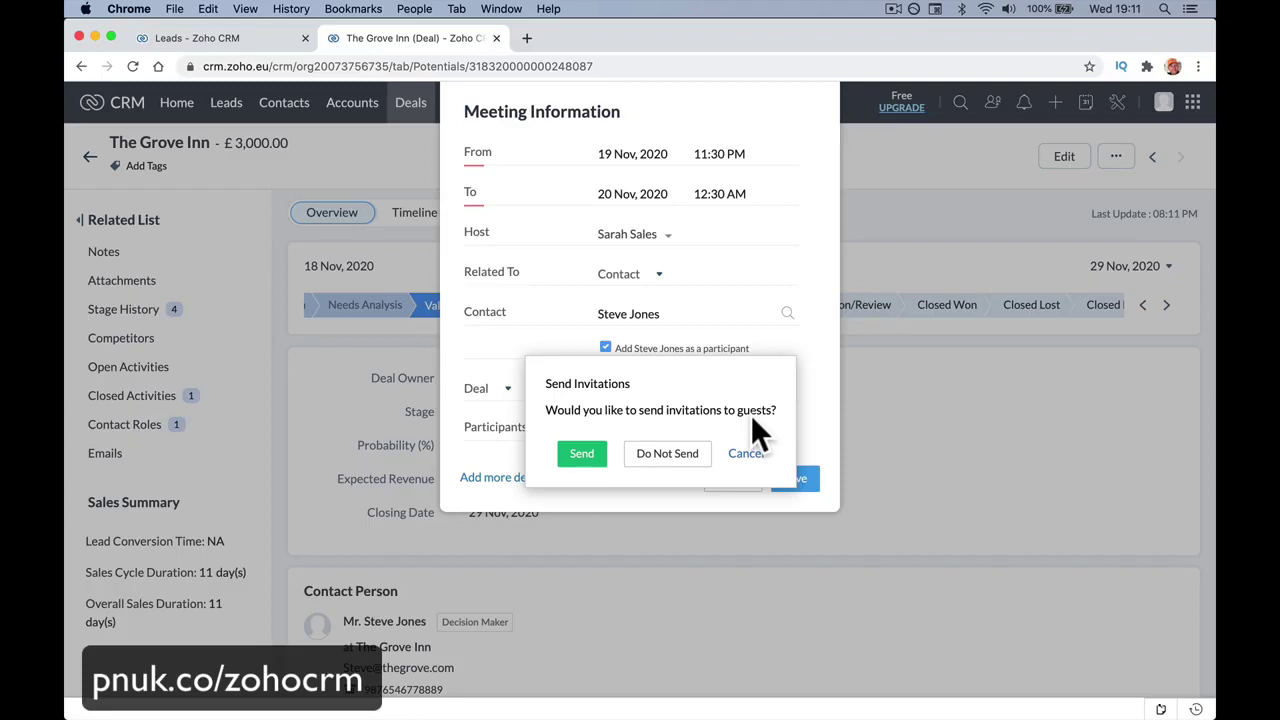
{"action": "left_click", "coordinate": [676, 466]}
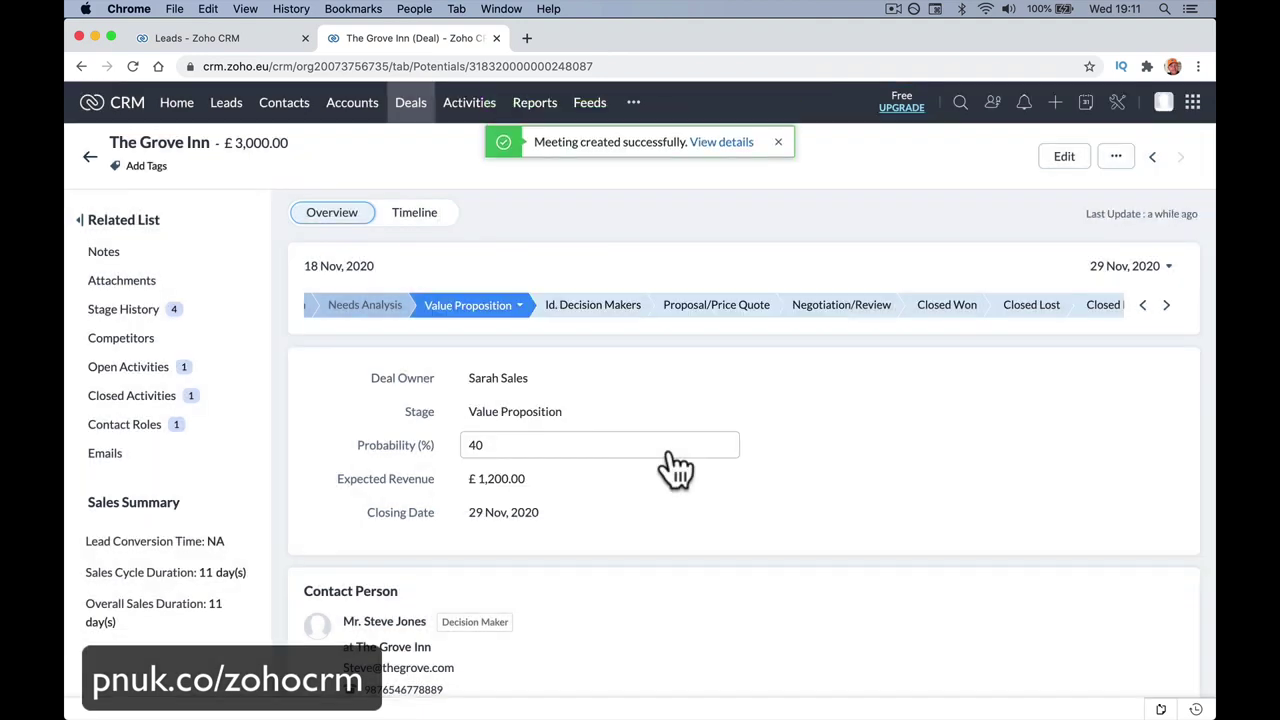
Create the task 'Prepare Meeting' due 19 Nov 2020, without repeat, and save it.
{"action": "left_click", "coordinate": [115, 368]}
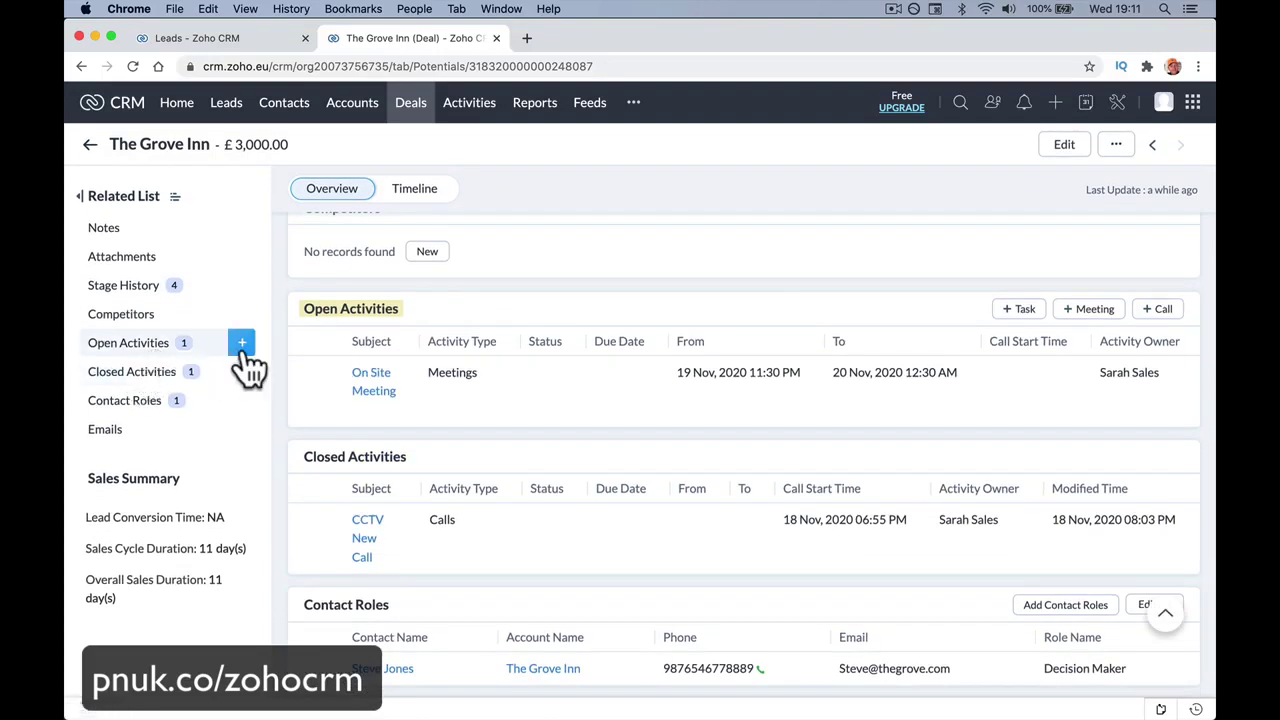
{"action": "left_click", "coordinate": [243, 345]}
{"action": "left_click", "coordinate": [291, 358]}
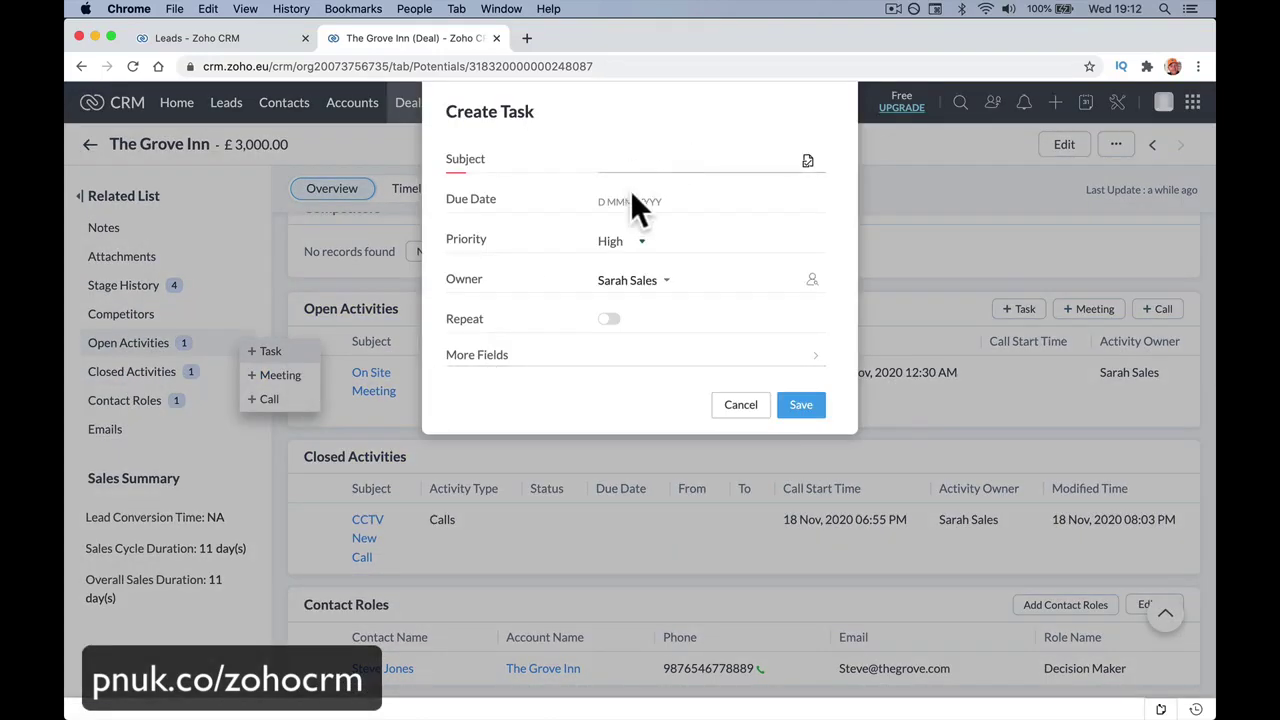
{"action": "type", "text": "Prepar"}
{"action": "type", "text": "e Meetin"}
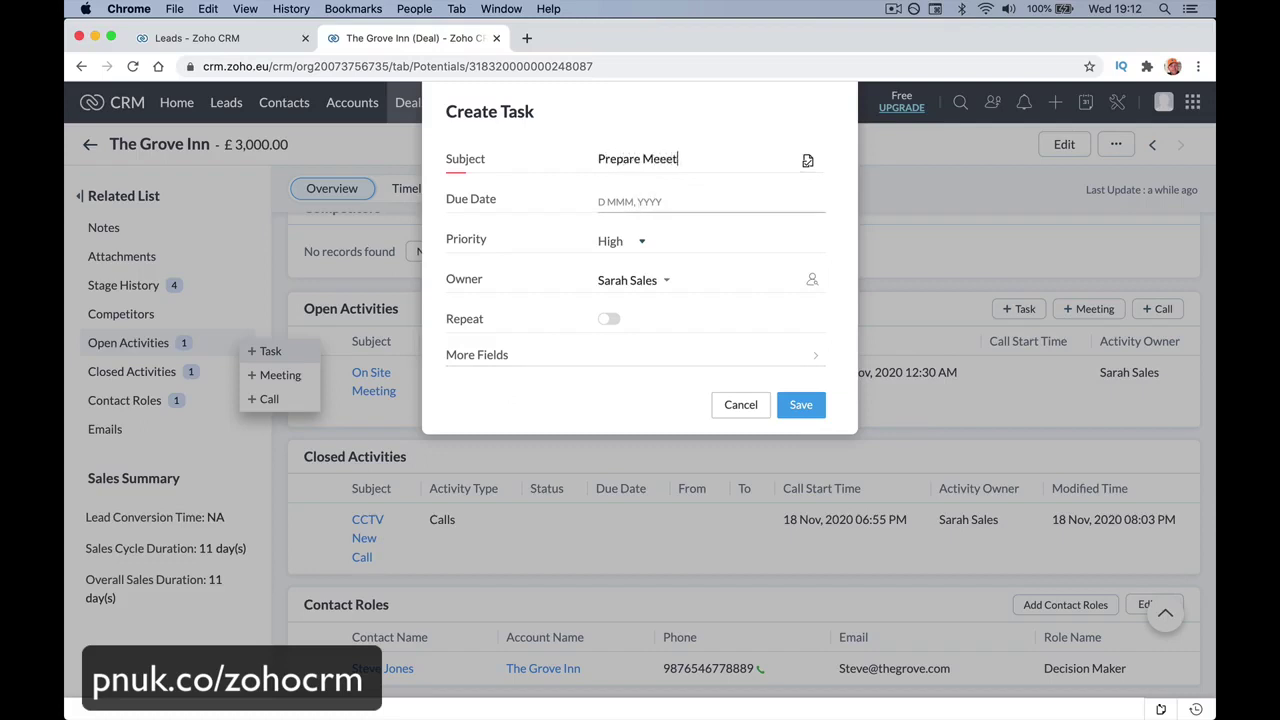
{"action": "key", "text": "BackSpace"}
{"action": "key", "text": "BackSpace"}
{"action": "key", "text": "BackSpace"}
{"action": "key", "text": "BackSpace"}
{"action": "type", "text": "eting"}
{"action": "left_click", "coordinate": [637, 200]}
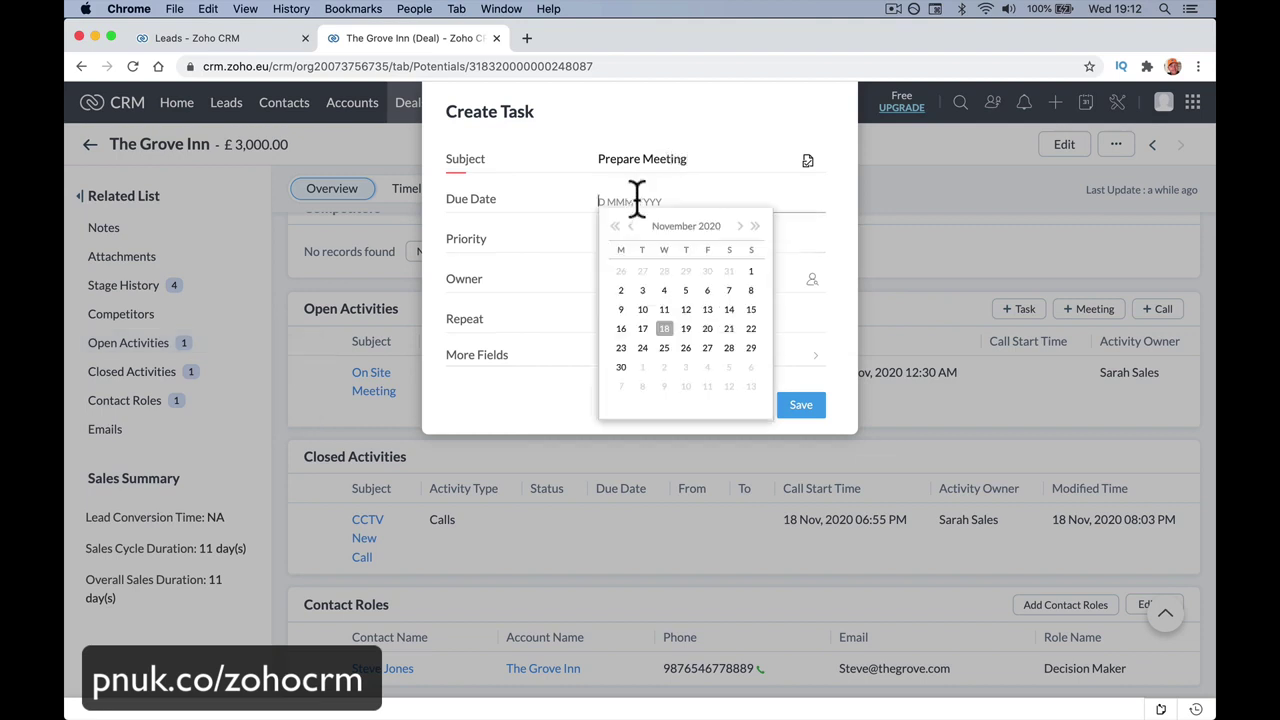
{"action": "left_click", "coordinate": [686, 324]}
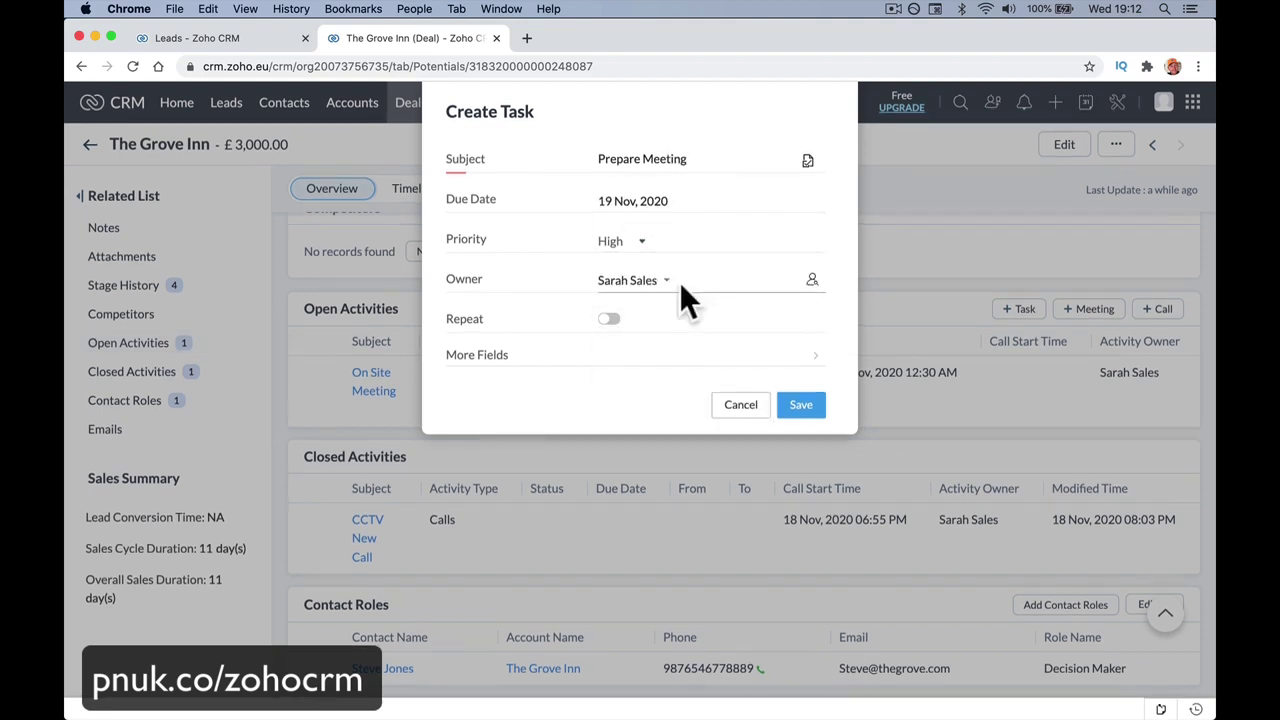
{"action": "left_click", "coordinate": [609, 319]}
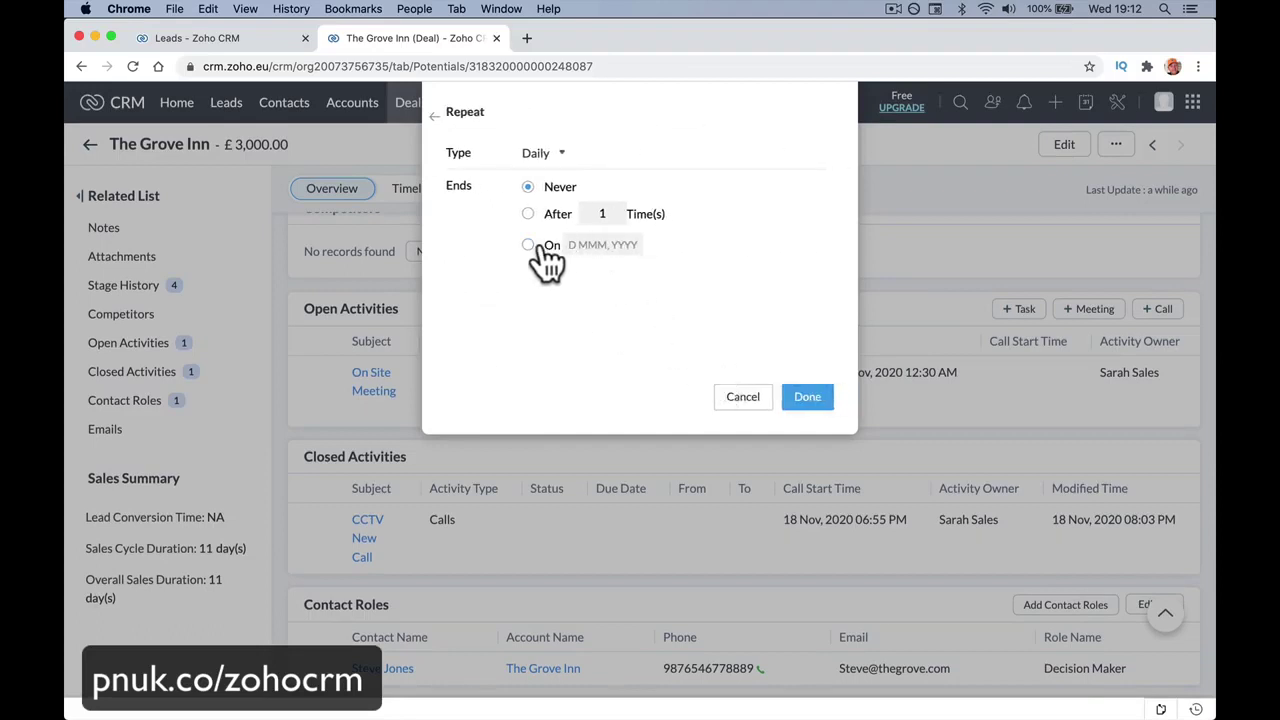
{"action": "left_click", "coordinate": [440, 115]}
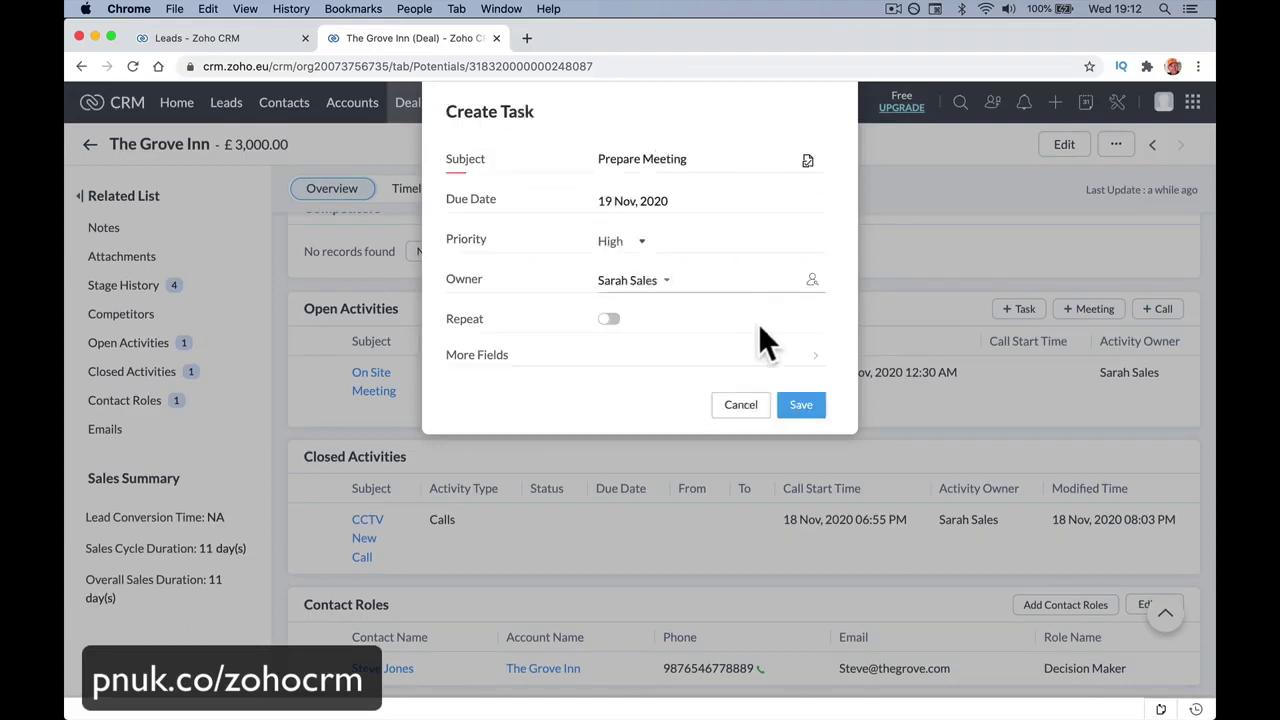
{"action": "left_click", "coordinate": [820, 408]}
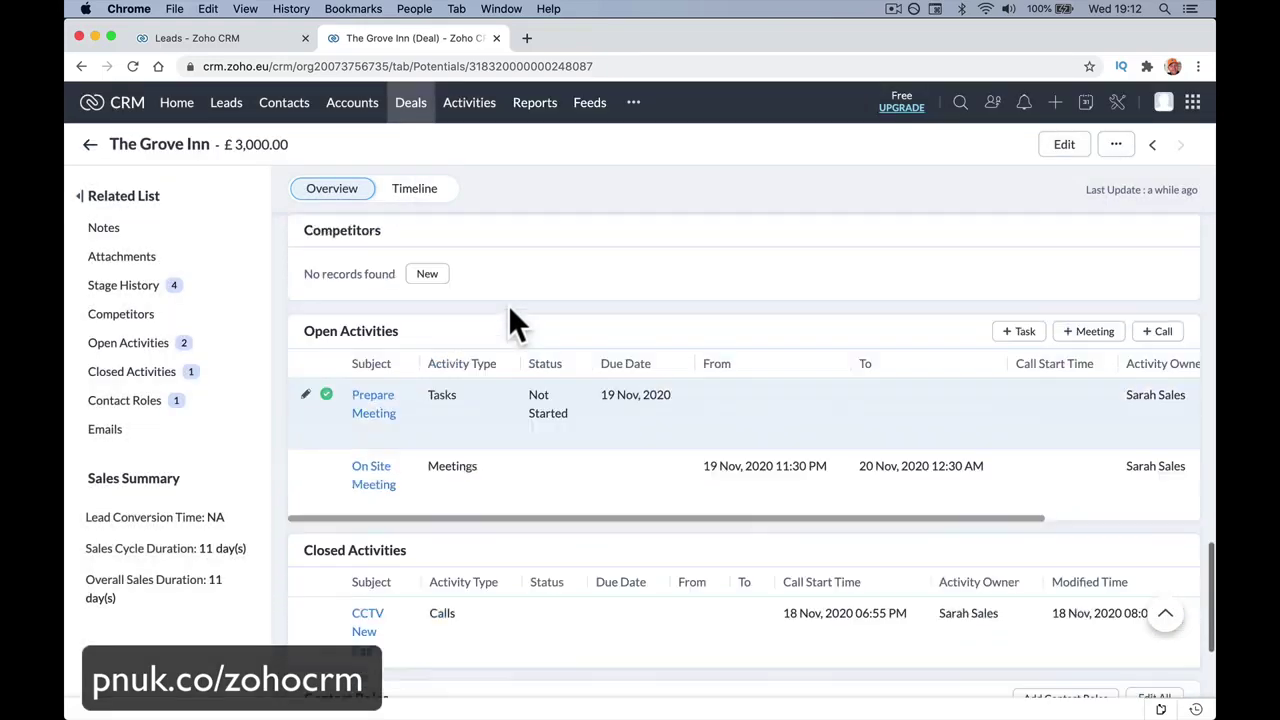
Open On Site Meeting from the Activities list to confirm Nov 19, 11:30 PM, one participant.
{"action": "scroll", "coordinate": [505, 280], "scroll_direction": "up", "scroll_amount": 10}
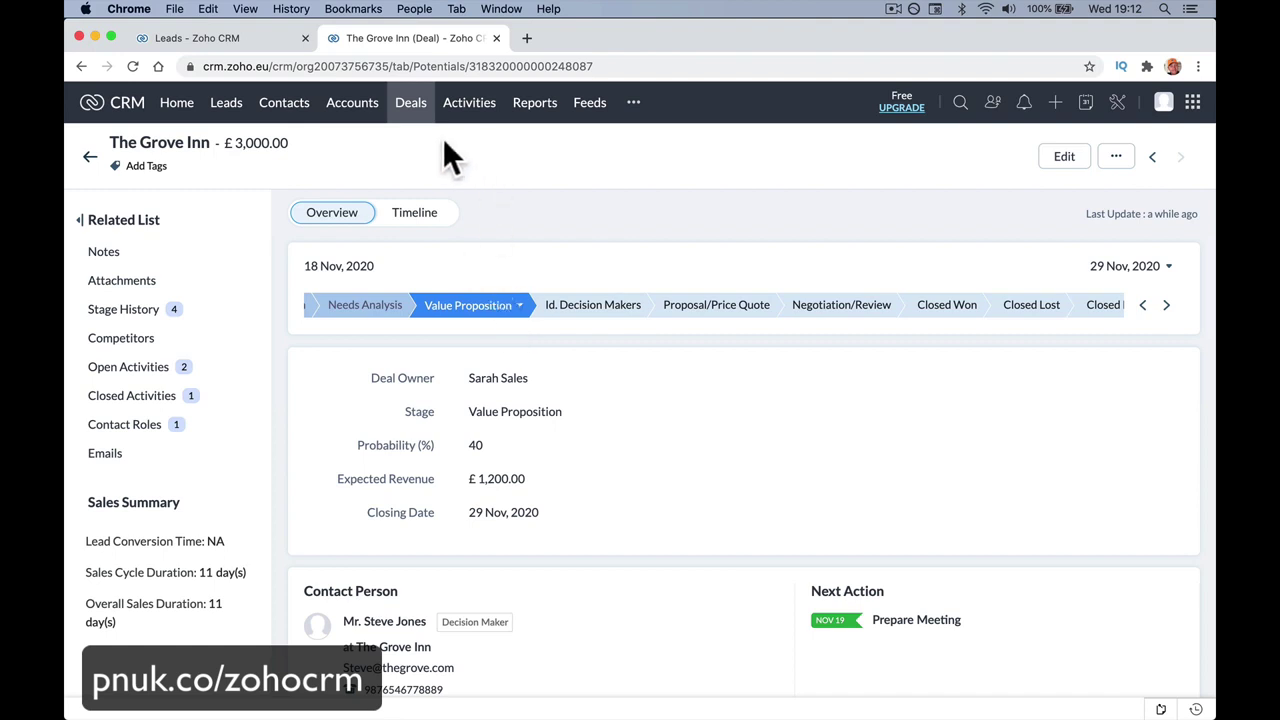
{"action": "left_click", "coordinate": [414, 108]}
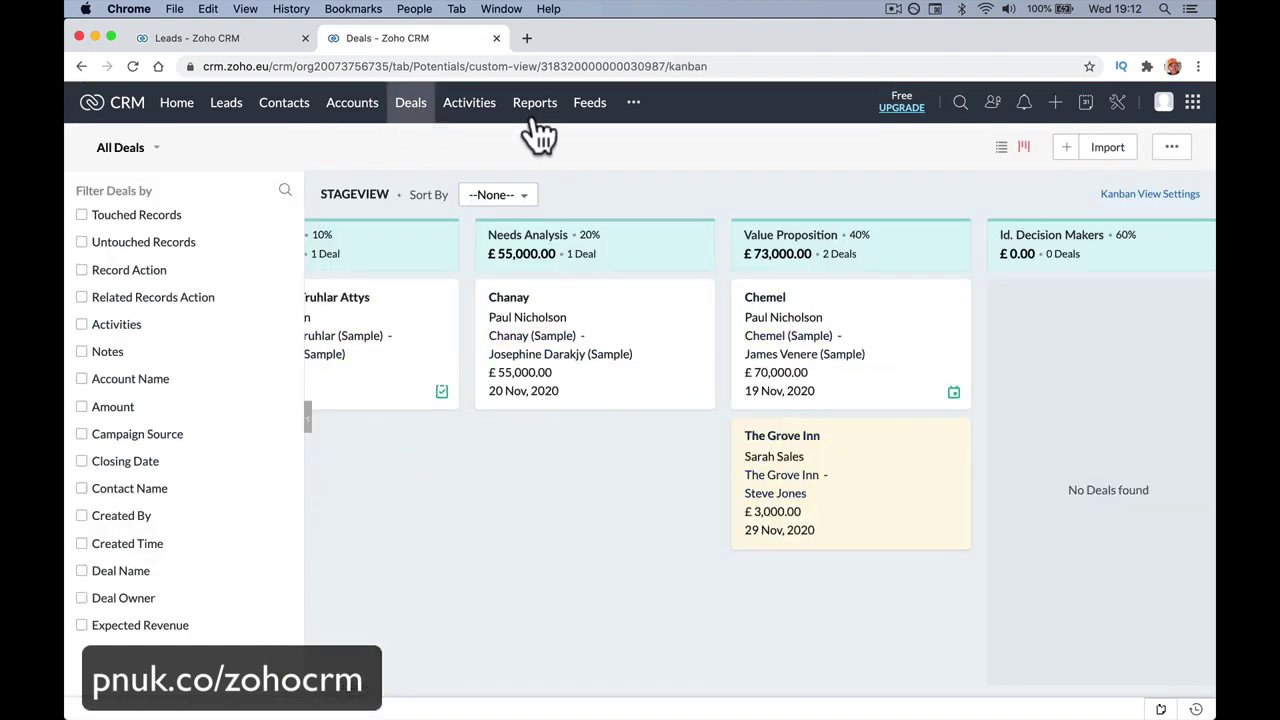
{"action": "left_click", "coordinate": [470, 106]}
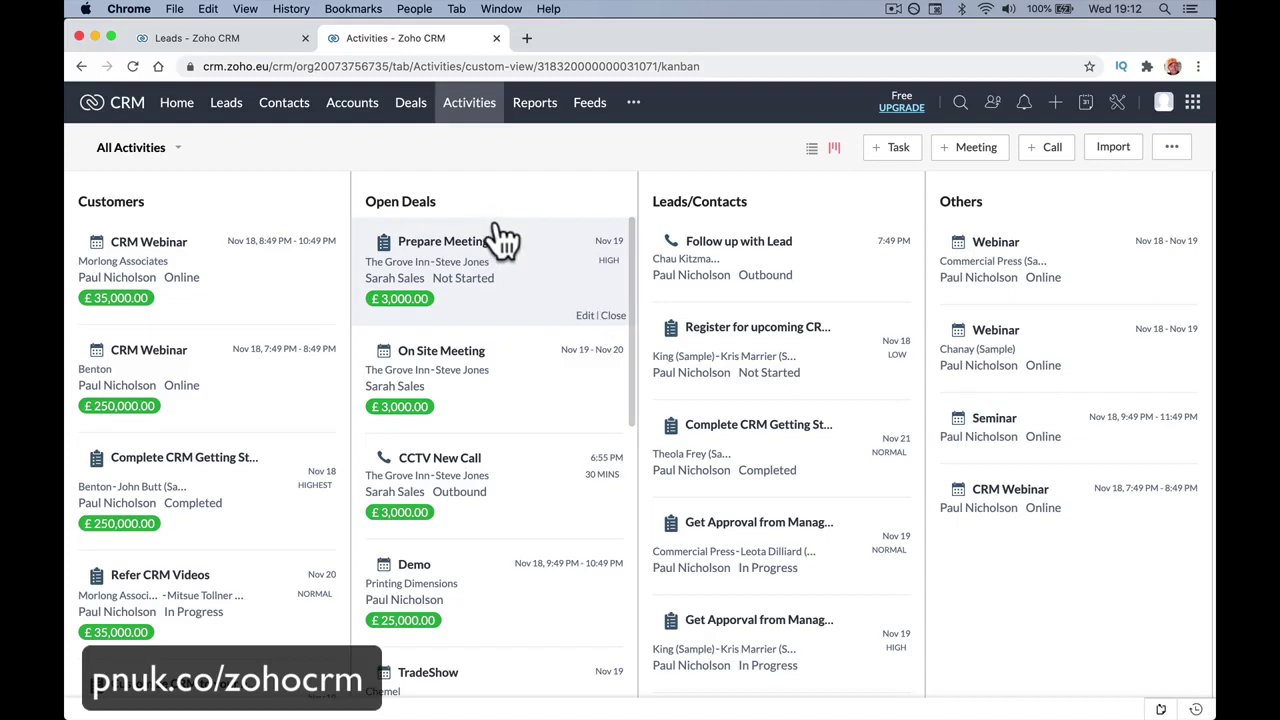
{"action": "left_click", "coordinate": [515, 393]}
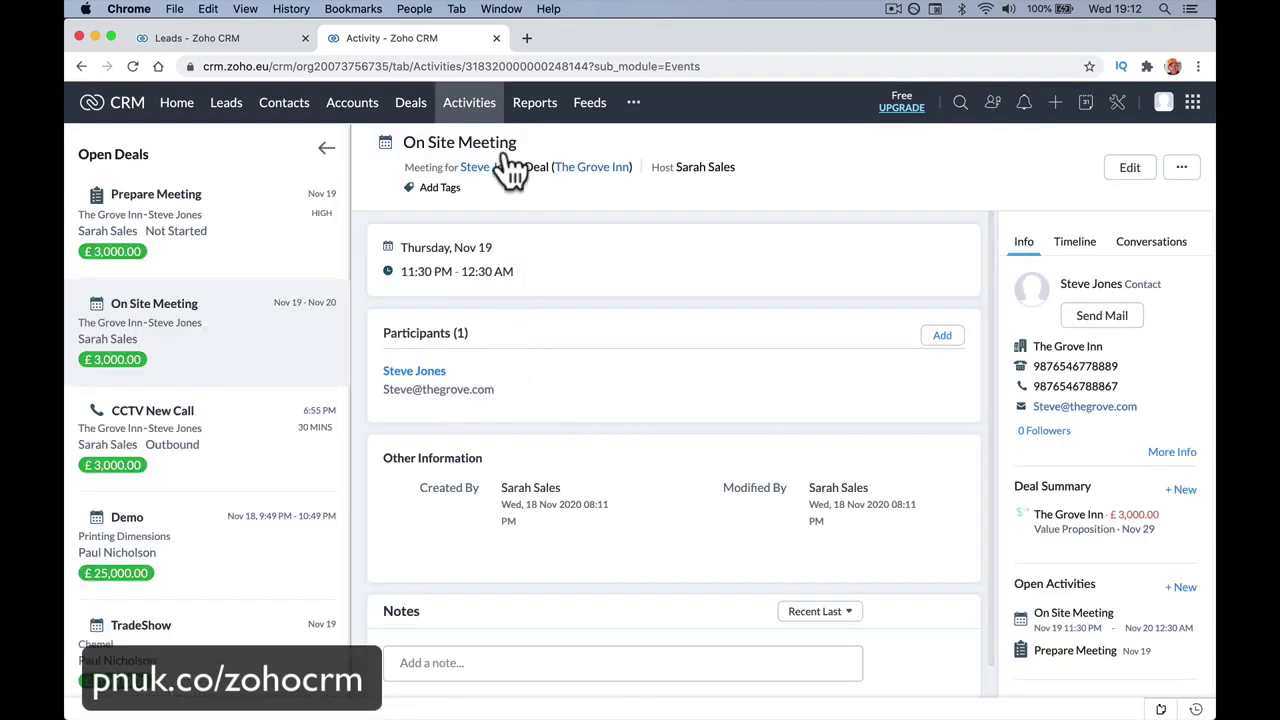
Drag The Grove Inn card into the Proposal/Price Quote column and open the deal to confirm 75% probability.
{"action": "left_click", "coordinate": [410, 102]}
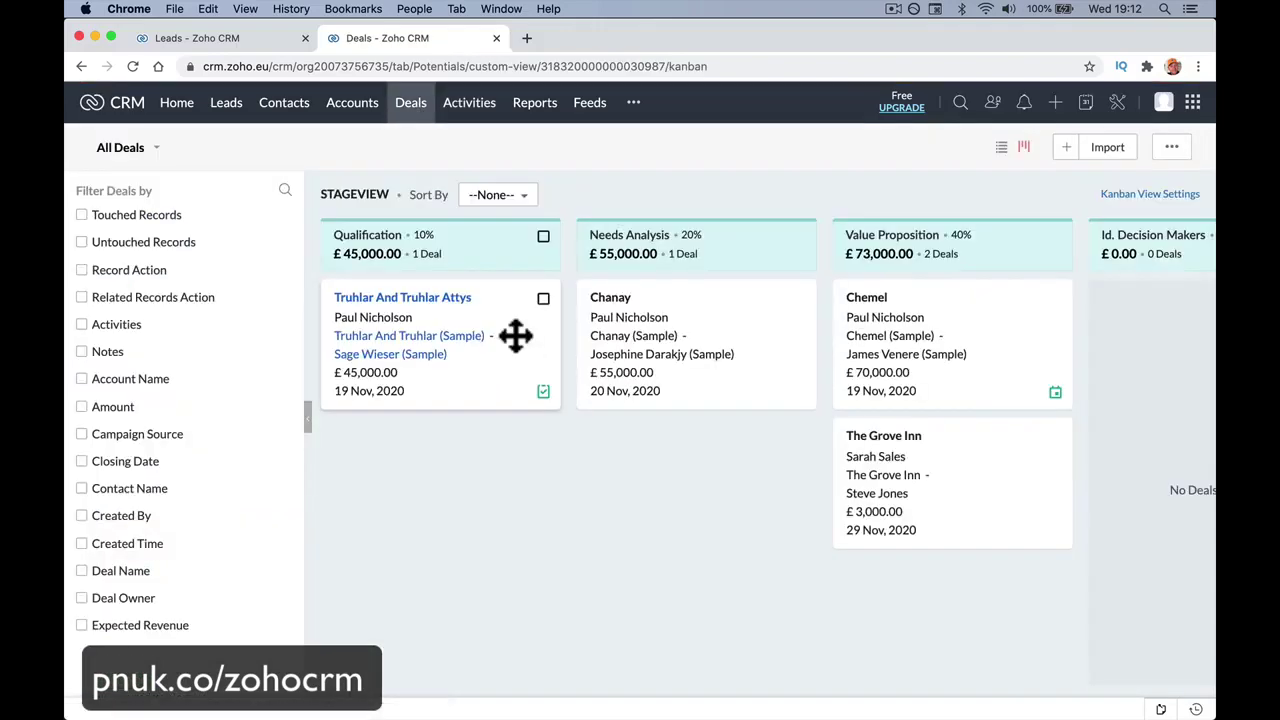
{"action": "scroll", "coordinate": [851, 415], "scroll_direction": "right", "scroll_amount": 10}
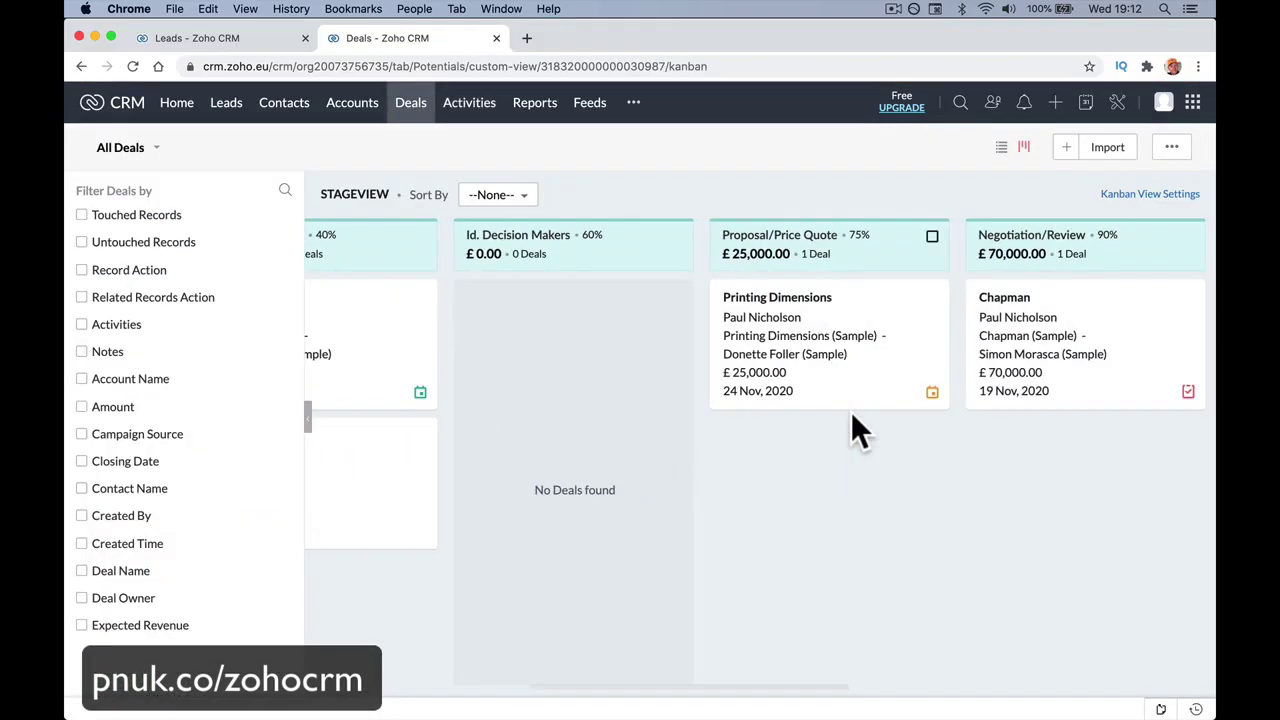
{"action": "scroll", "coordinate": [851, 415], "scroll_direction": "left", "scroll_amount": 8}
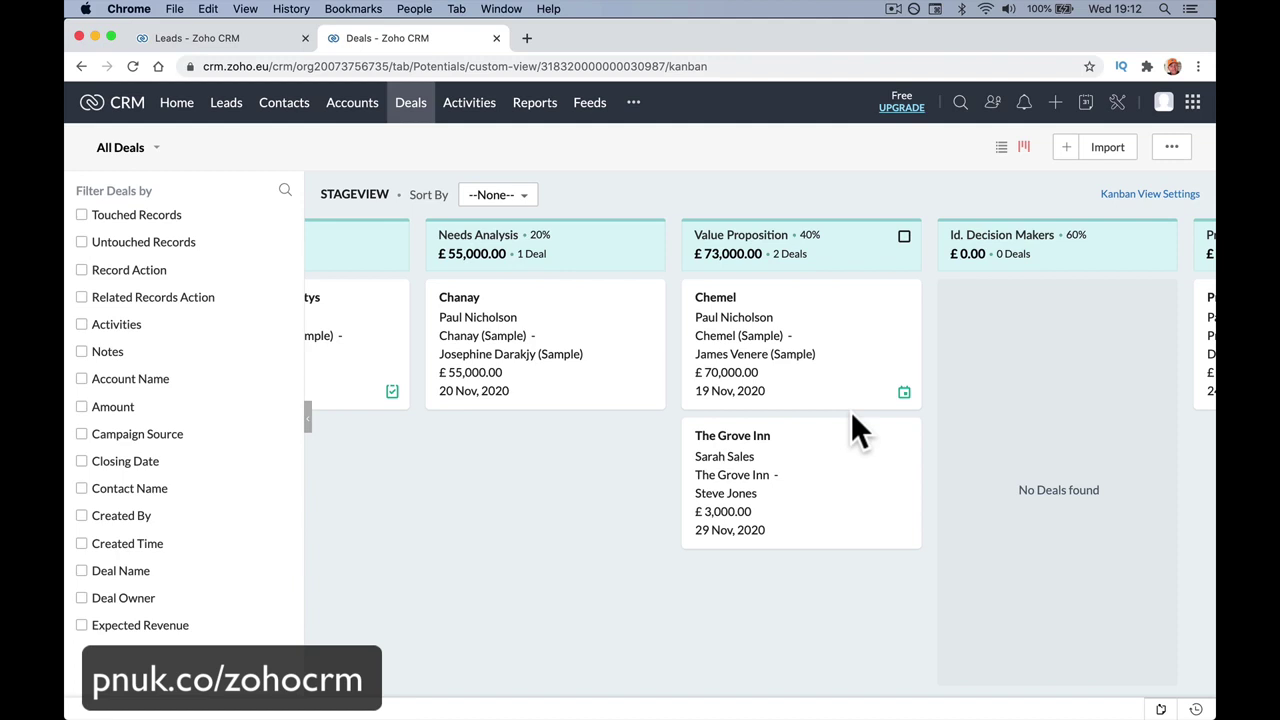
{"action": "scroll", "coordinate": [853, 418], "scroll_direction": "right", "scroll_amount": 5}
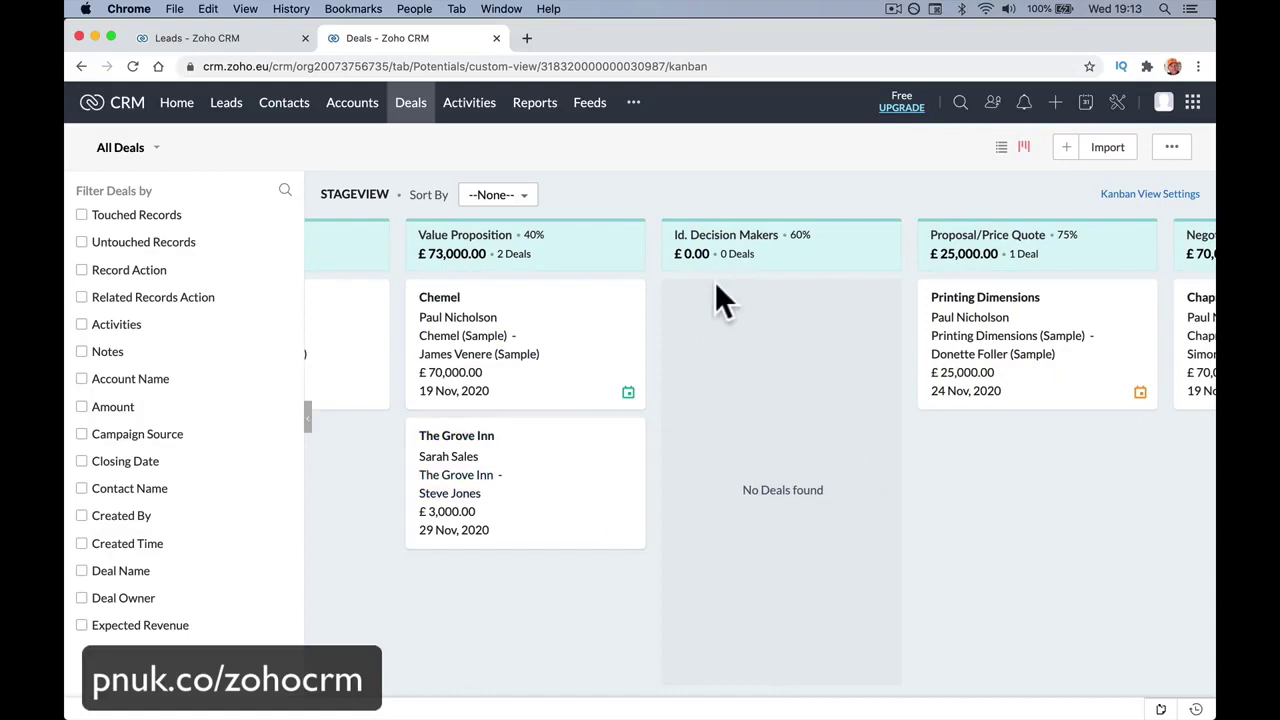
{"action": "left_click_drag", "start_coordinate": [609, 434], "coordinate": [1010, 432]}
{"action": "scroll", "coordinate": [782, 451], "scroll_direction": "right", "scroll_amount": 5}
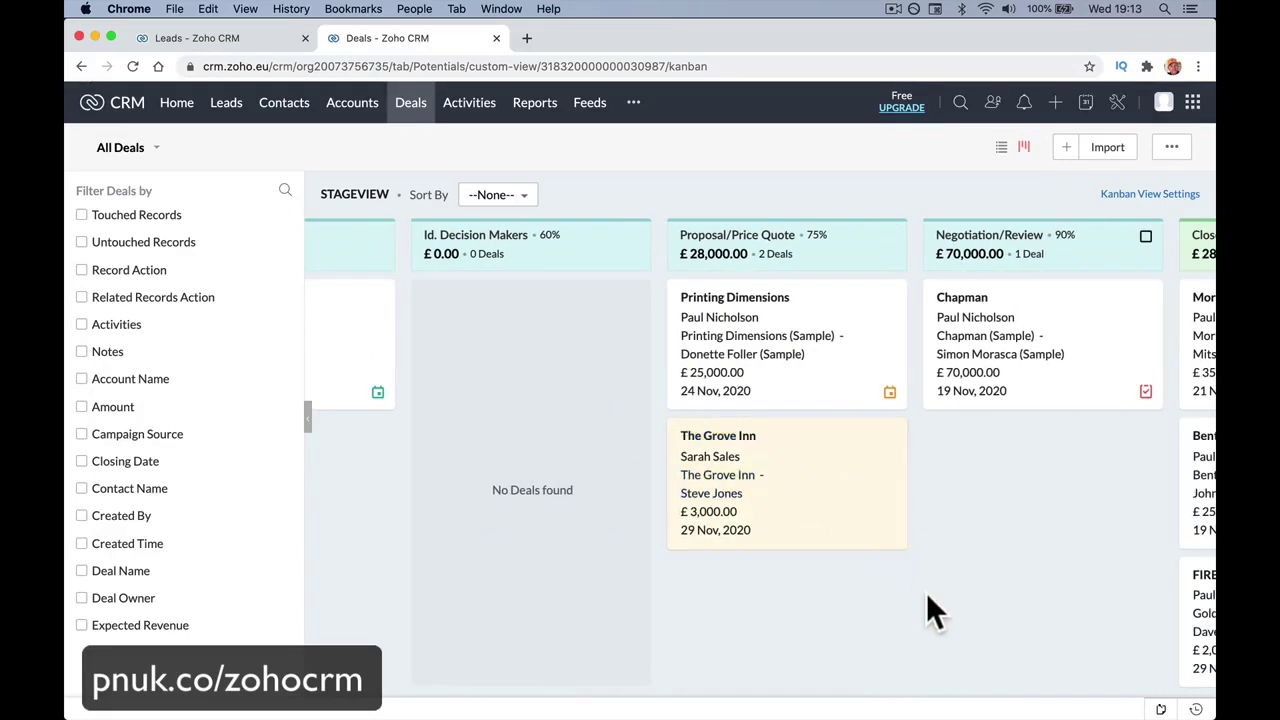
{"action": "left_click", "coordinate": [743, 440]}
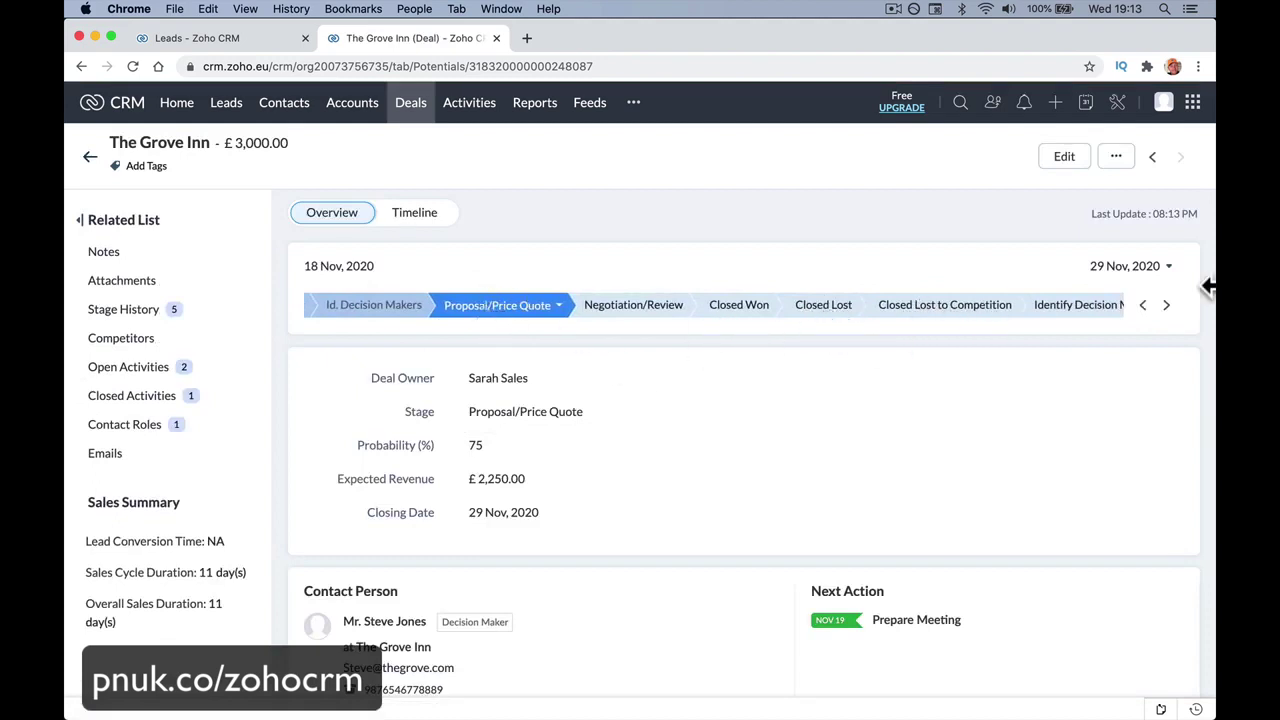
{"action": "left_click", "coordinate": [1140, 305]}
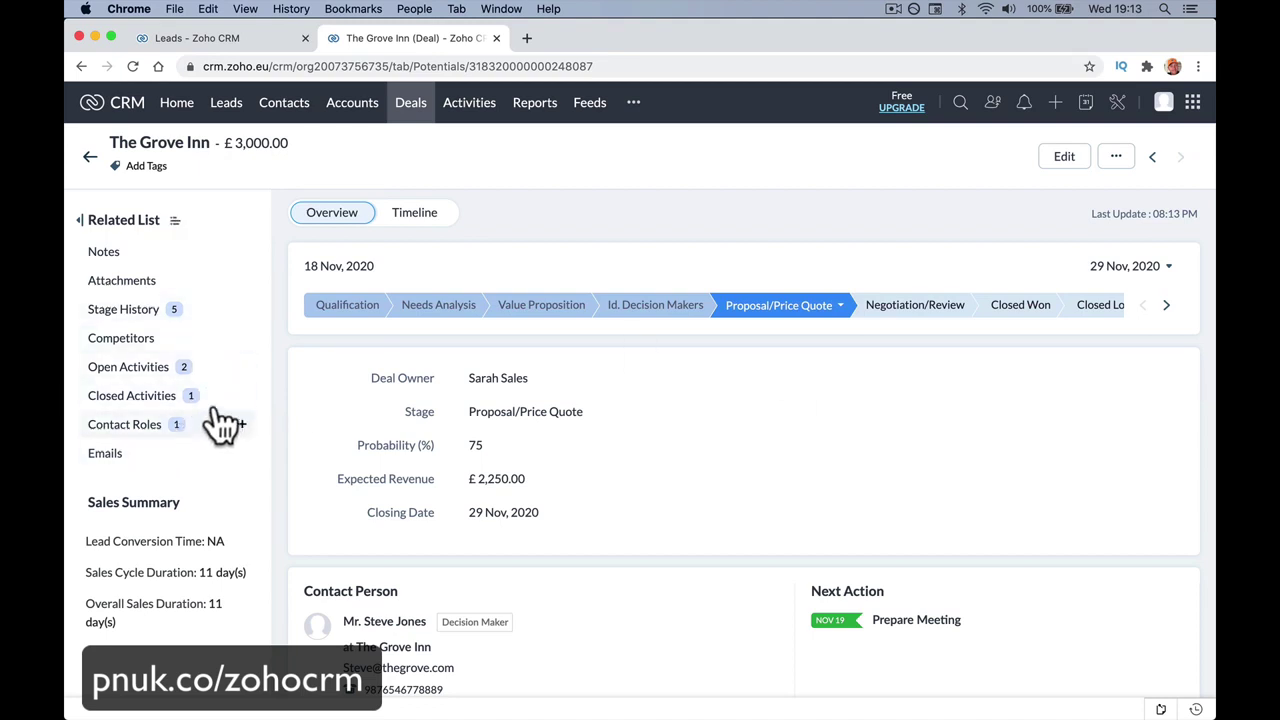
Upload 'You Will Fail On Youtube Unless .jpg' from Downloads as The Grove Inn deal's attachment.
{"action": "left_click", "coordinate": [190, 283]}
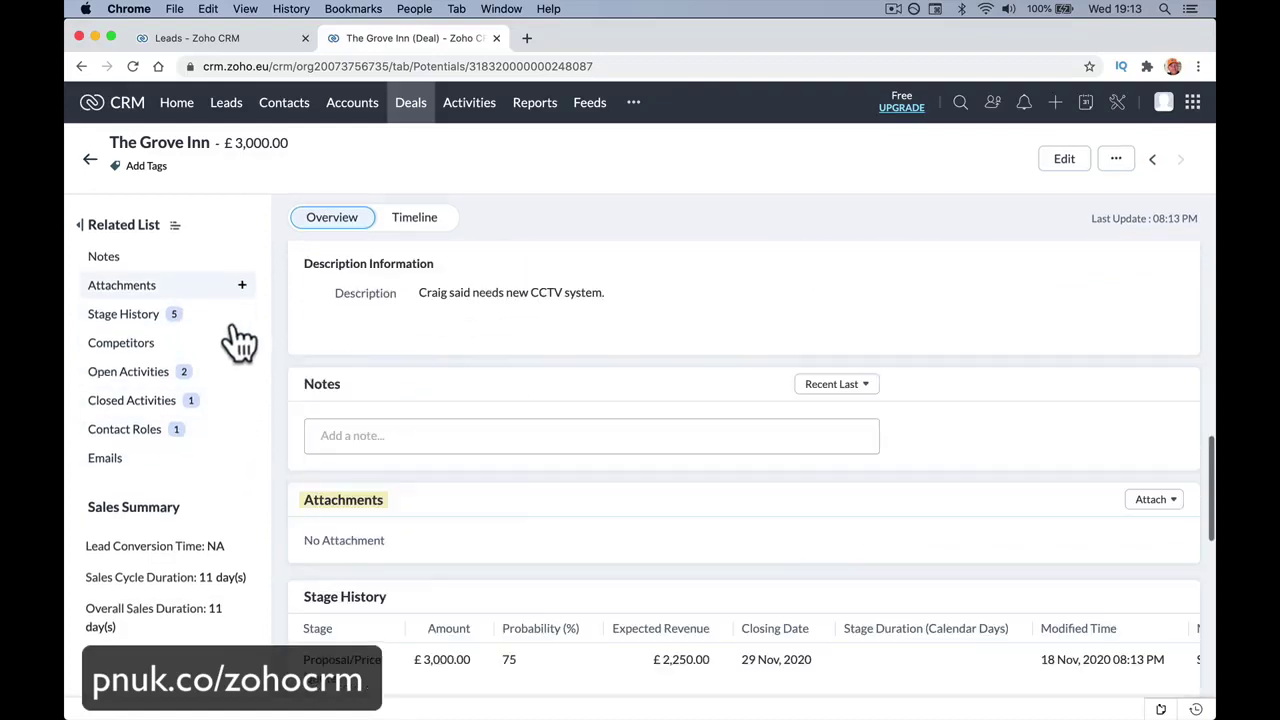
{"action": "left_click", "coordinate": [1152, 310]}
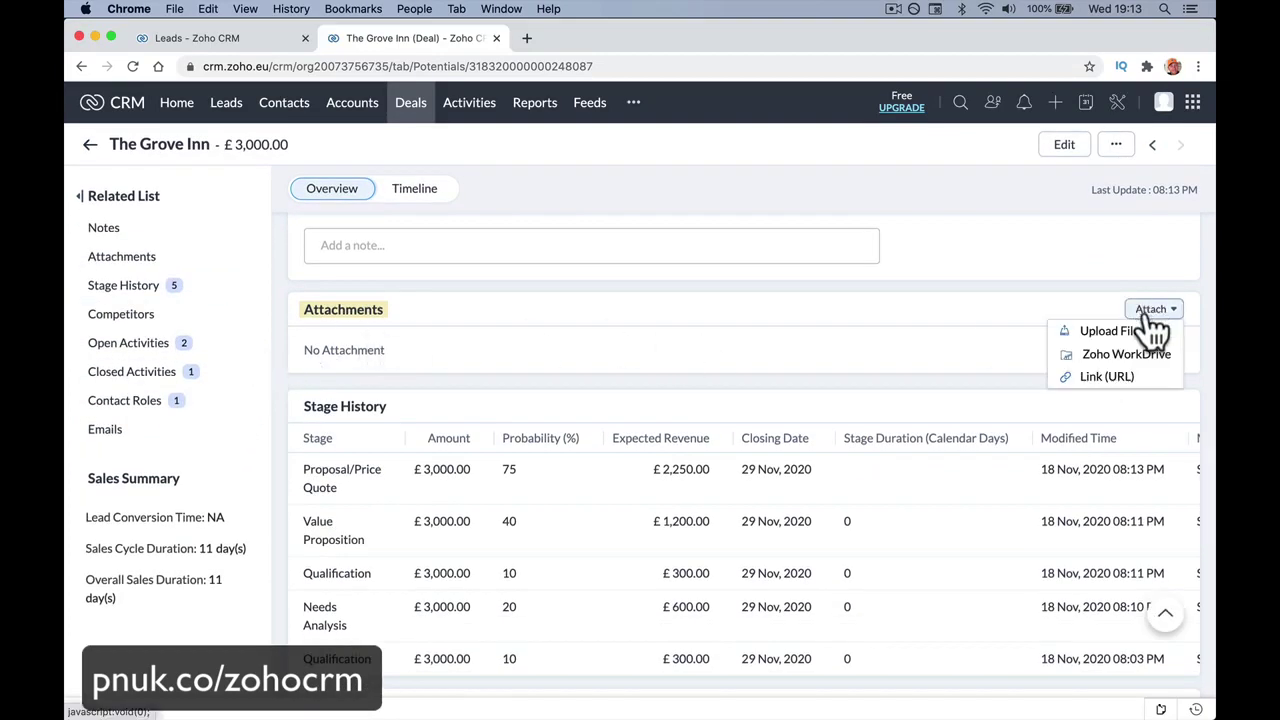
{"action": "left_click", "coordinate": [1152, 325]}
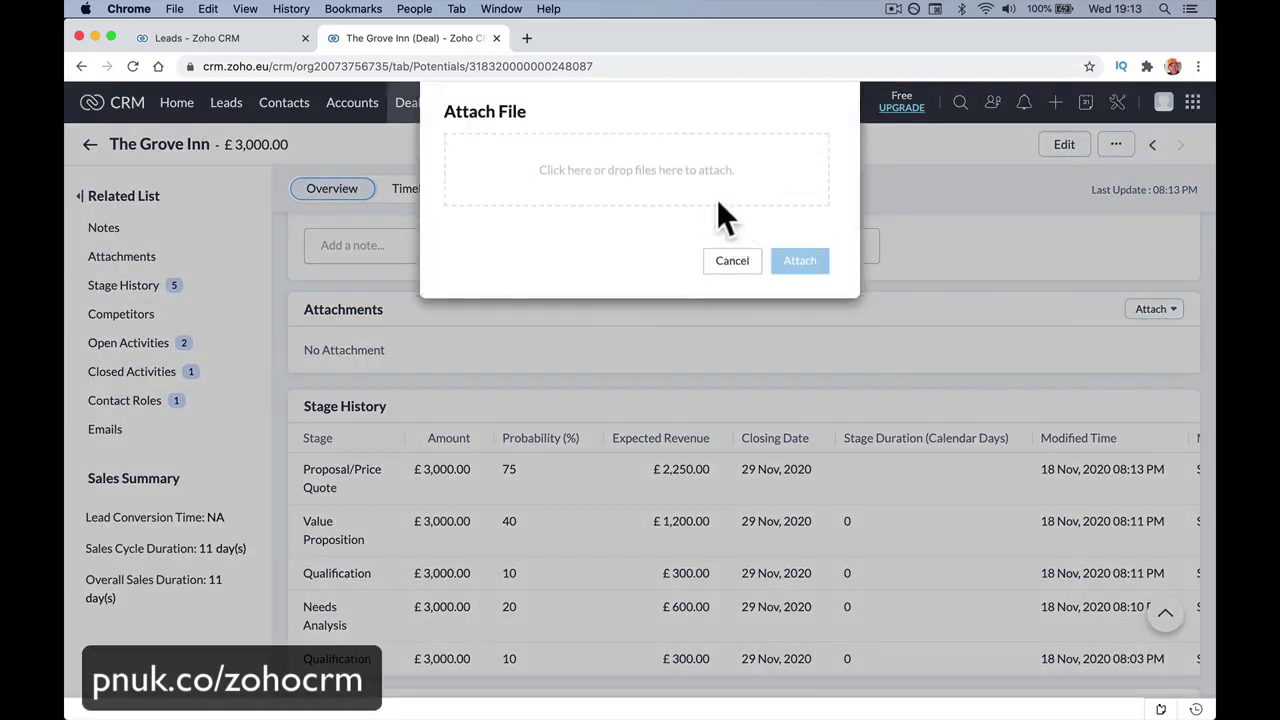
{"action": "left_click", "coordinate": [712, 195]}
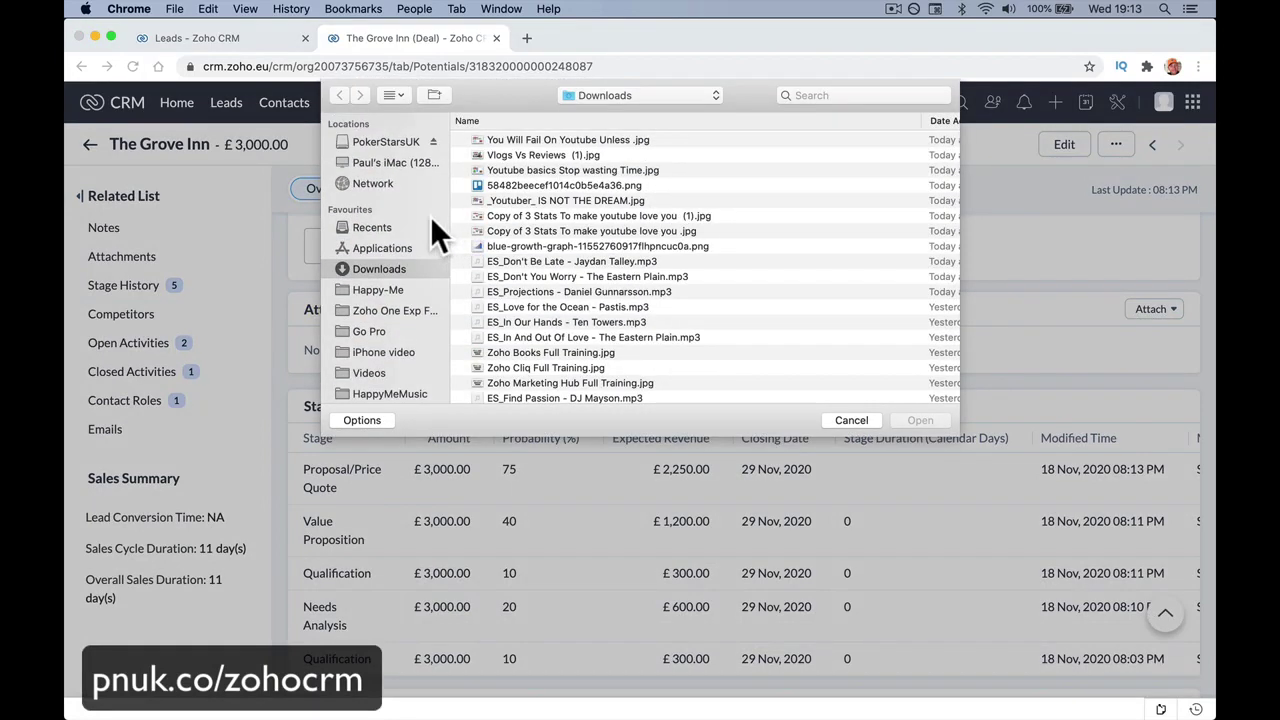
{"action": "double_click", "coordinate": [525, 139]}
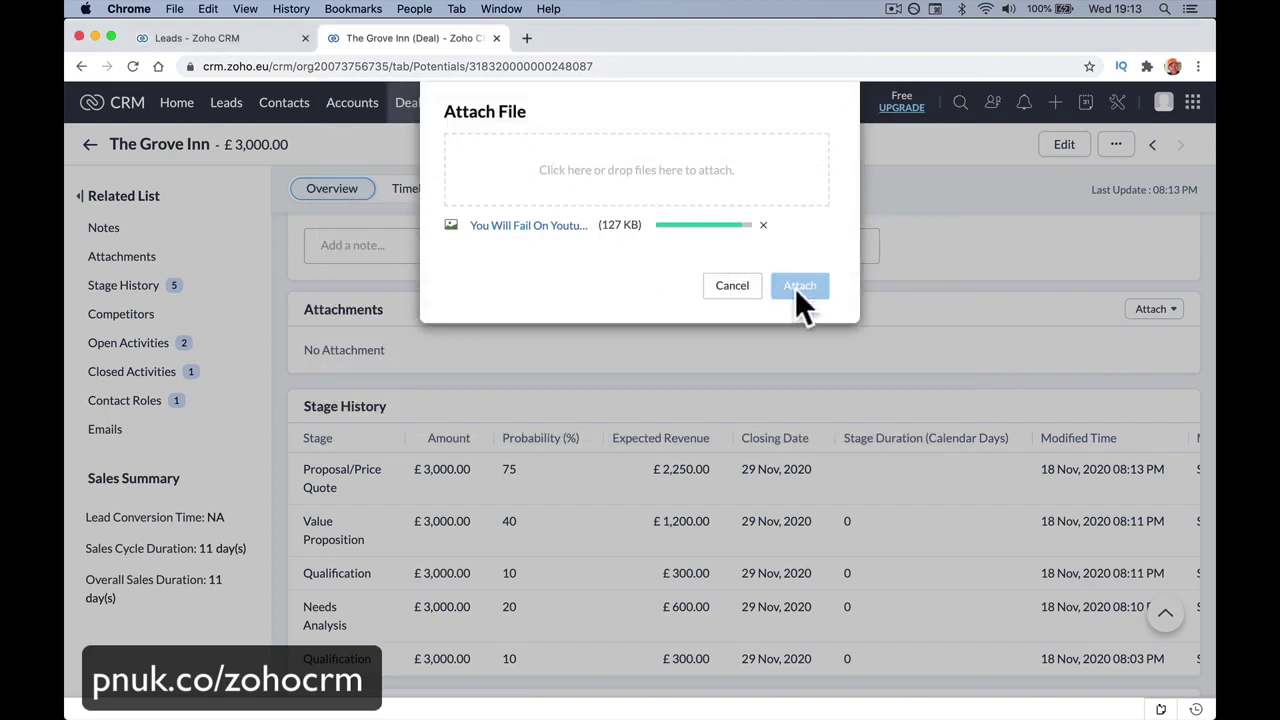
{"action": "left_click", "coordinate": [797, 284]}
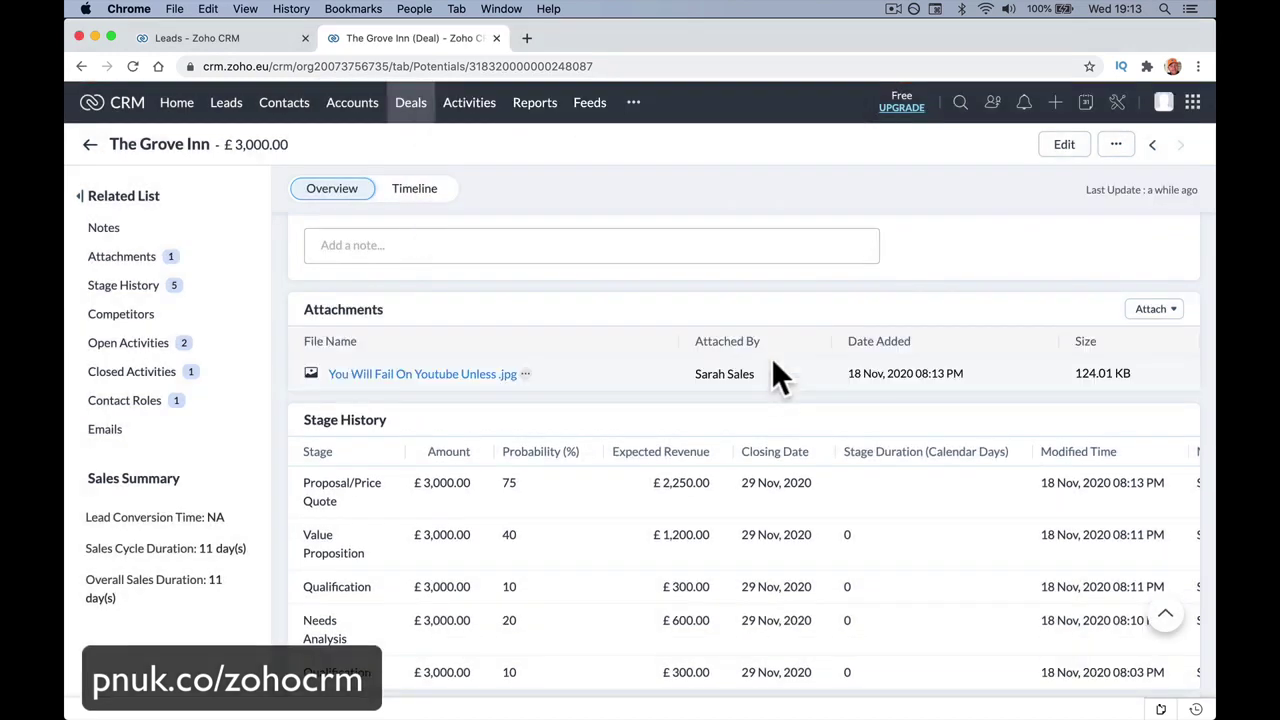
{"action": "scroll", "coordinate": [772, 362], "scroll_direction": "up", "scroll_amount": 5}
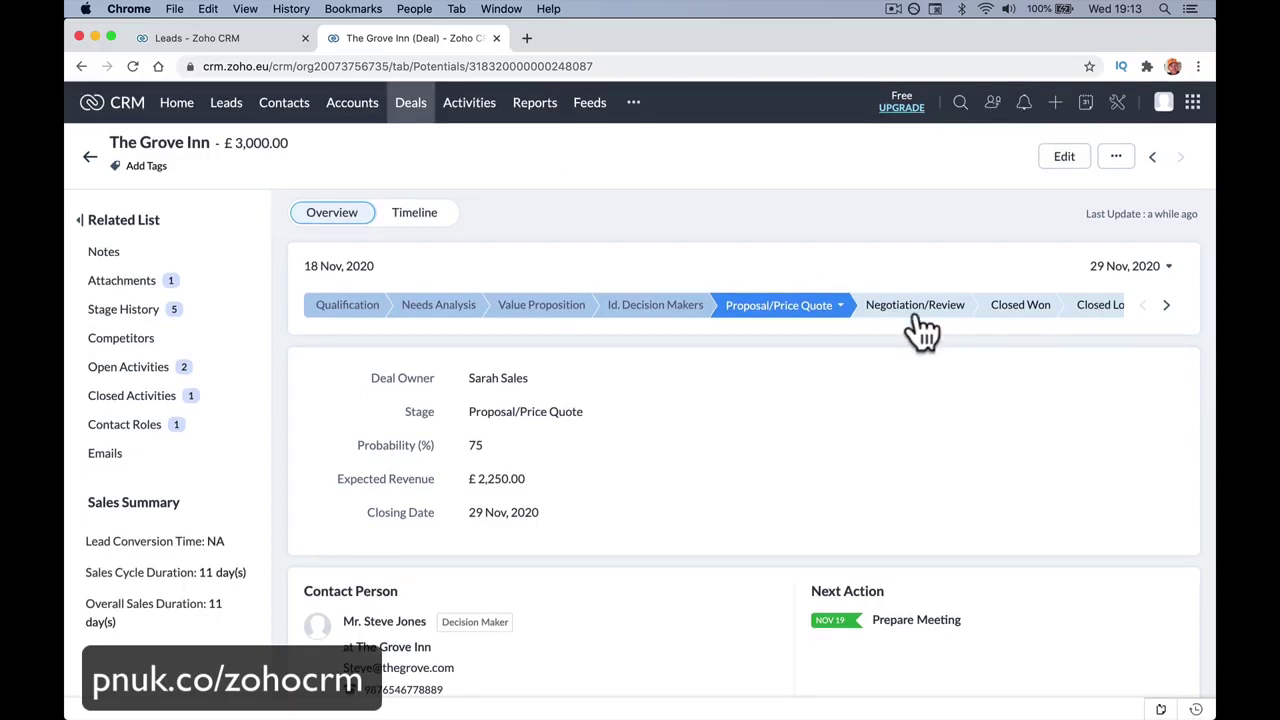
Set The Grove Inn deal's stage to Negotiation/Review from its record, giving 90% and £2,700.00.
{"action": "left_click", "coordinate": [412, 108]}
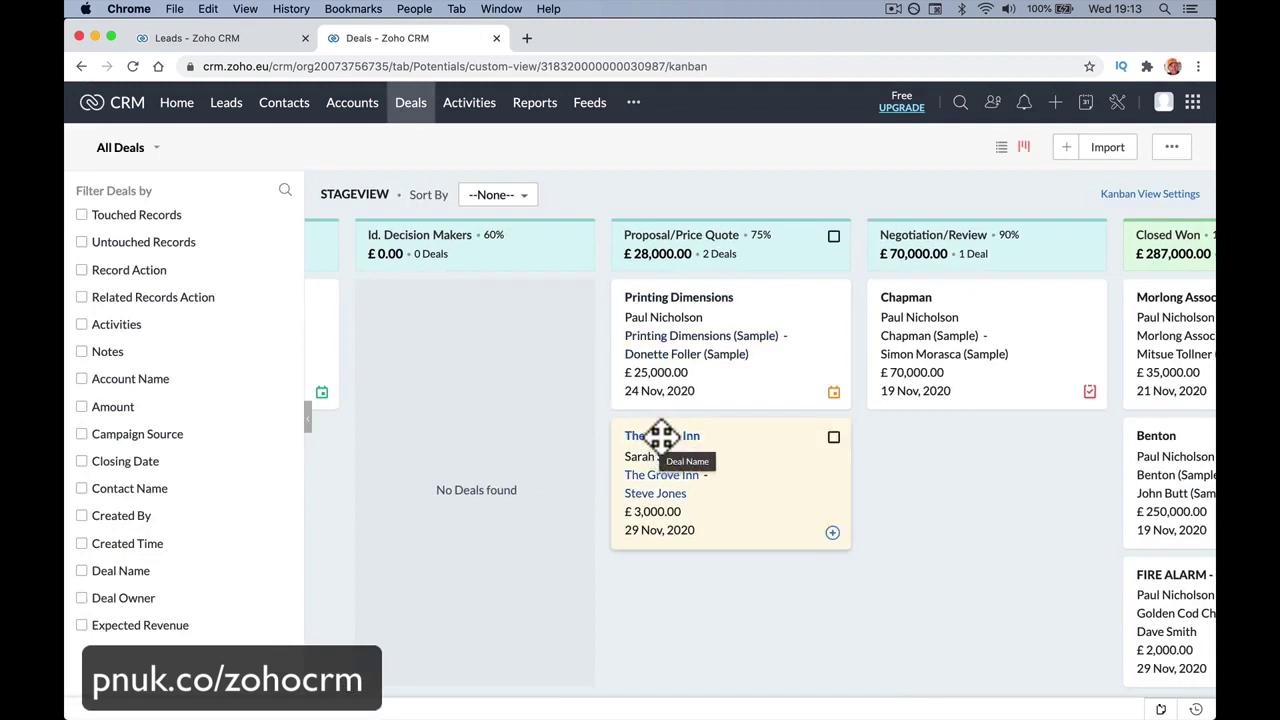
{"action": "mouse_move", "coordinate": [663, 437]}
{"action": "left_mouse_down"}
{"action": "mouse_move", "coordinate": [945, 347]}
{"action": "mouse_move", "coordinate": [663, 451]}
{"action": "left_mouse_up"}
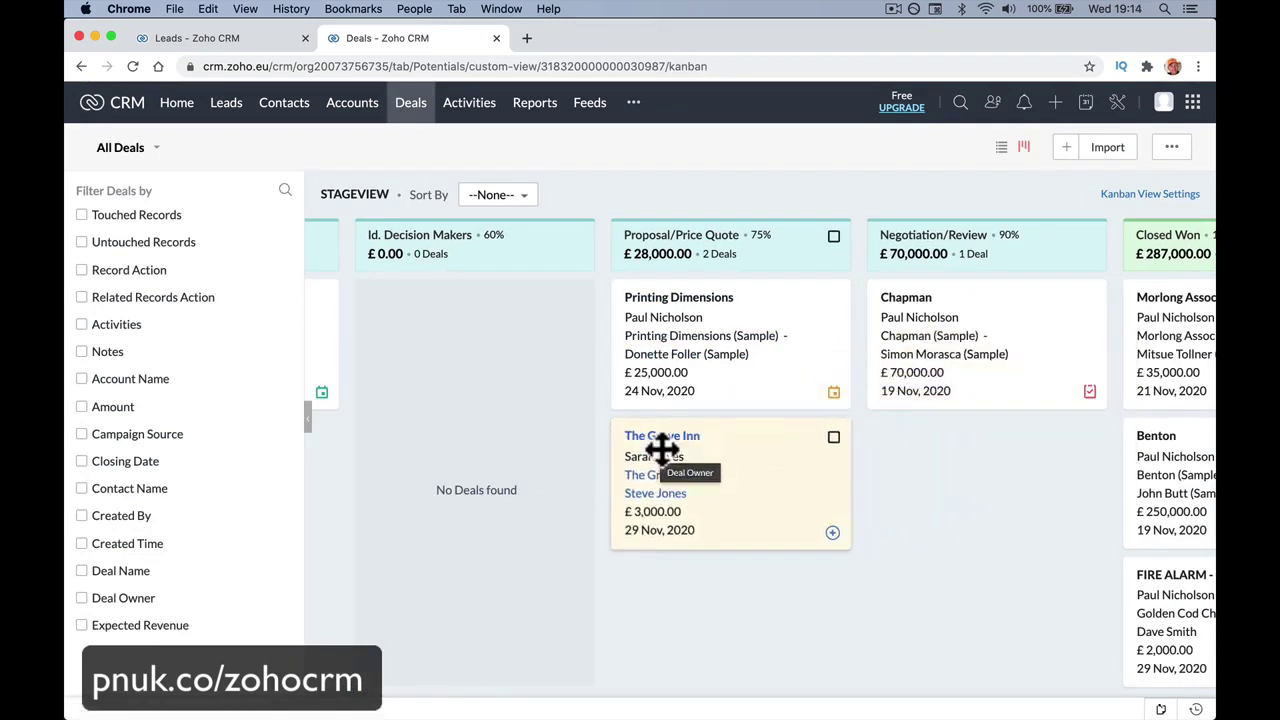
{"action": "left_click", "coordinate": [672, 440]}
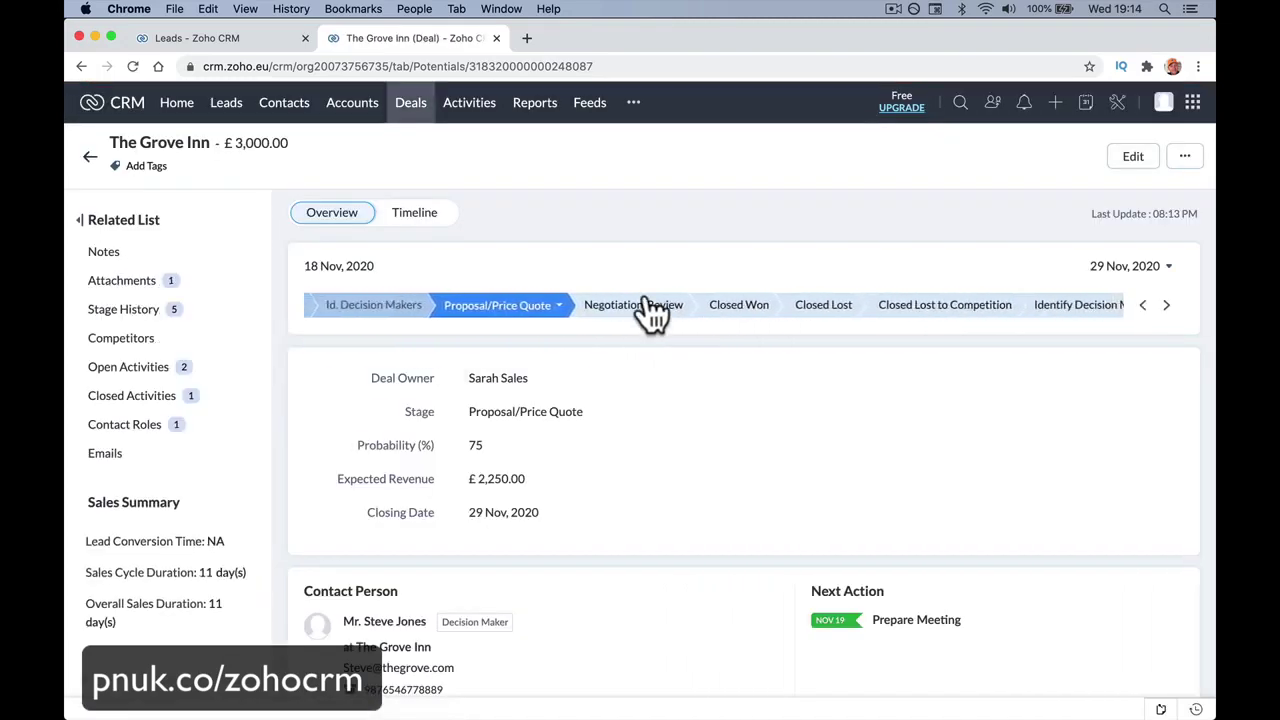
{"action": "left_click", "coordinate": [651, 310]}
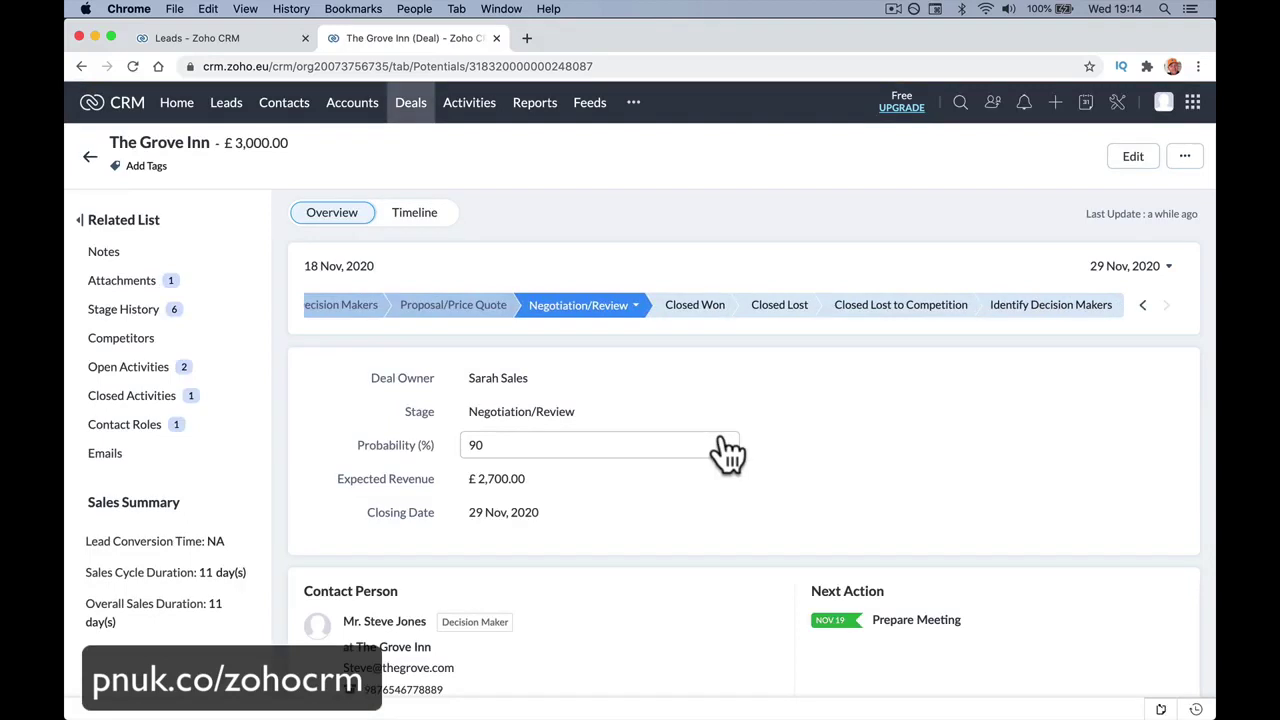
Start a new call on the deal with subject 'Yes Or No' and purpose Negotiation.
{"action": "left_click", "coordinate": [245, 381]}
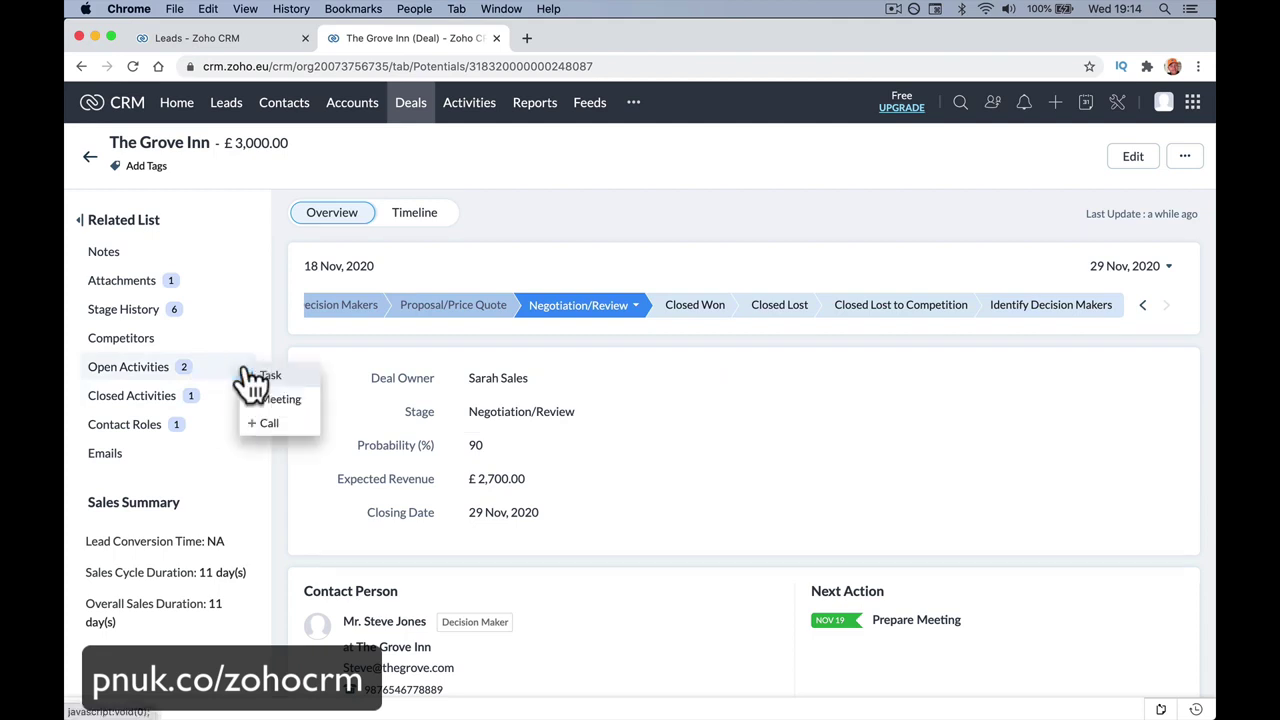
{"action": "left_click", "coordinate": [280, 422]}
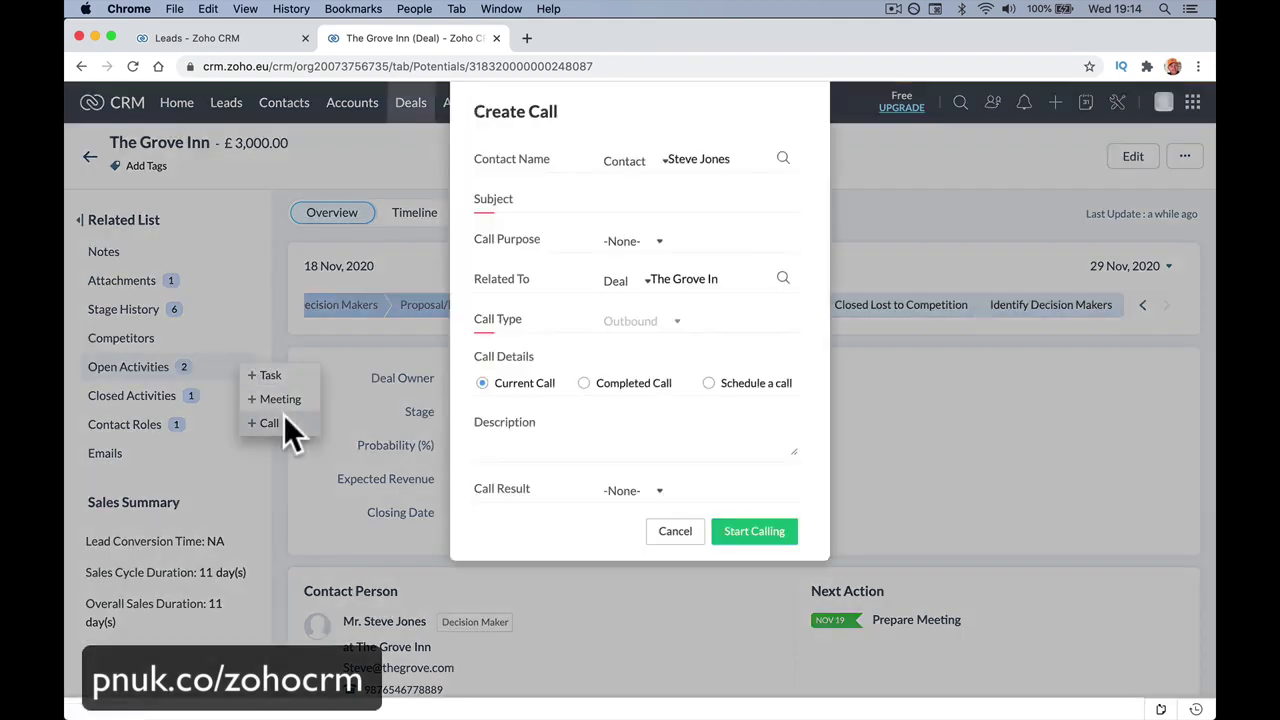
{"action": "left_click", "coordinate": [615, 197]}
{"action": "type", "text": "Yes O"}
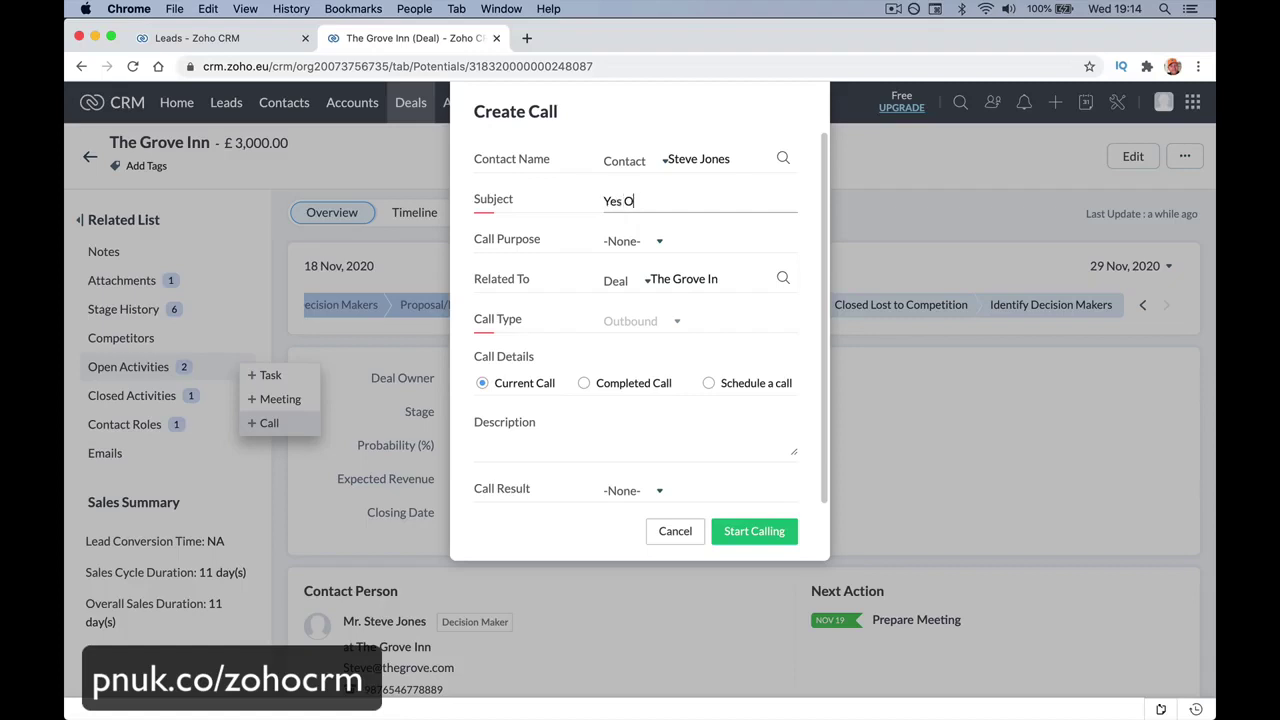
{"action": "type", "text": "r No"}
{"action": "left_click", "coordinate": [662, 248]}
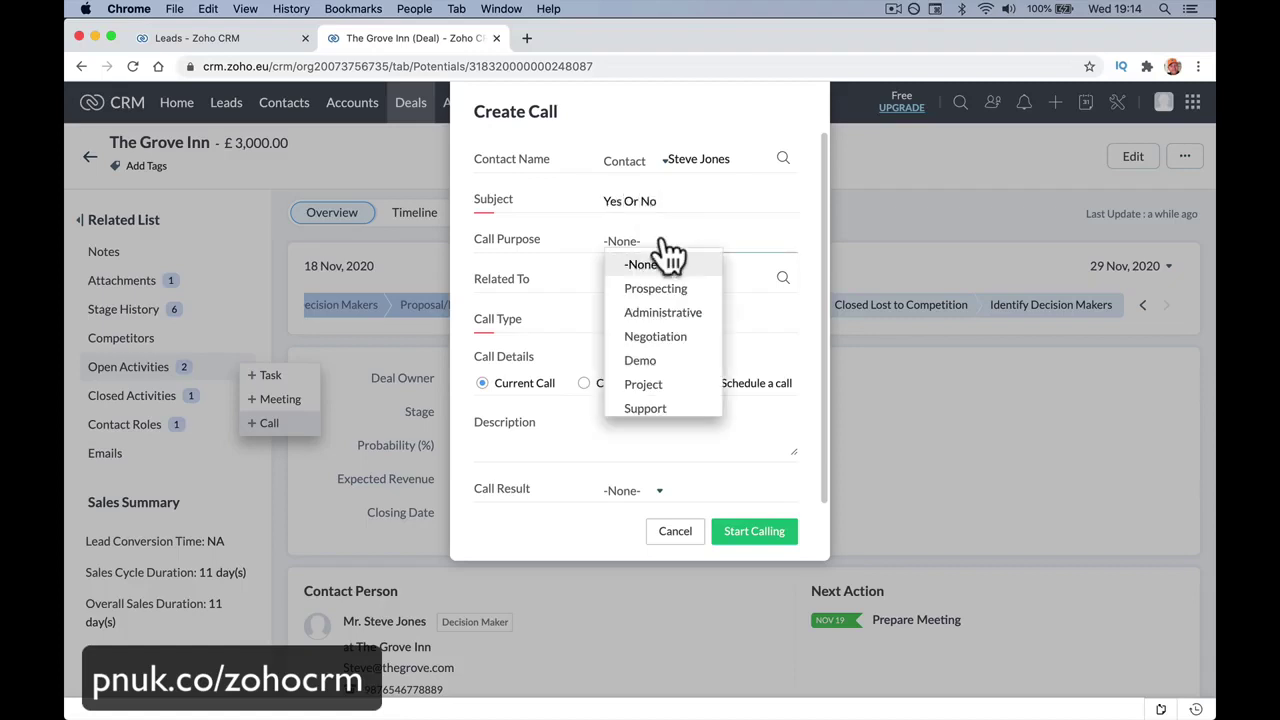
{"action": "scroll", "coordinate": [684, 352], "scroll_direction": "down", "scroll_amount": 1}
{"action": "left_click", "coordinate": [660, 330]}
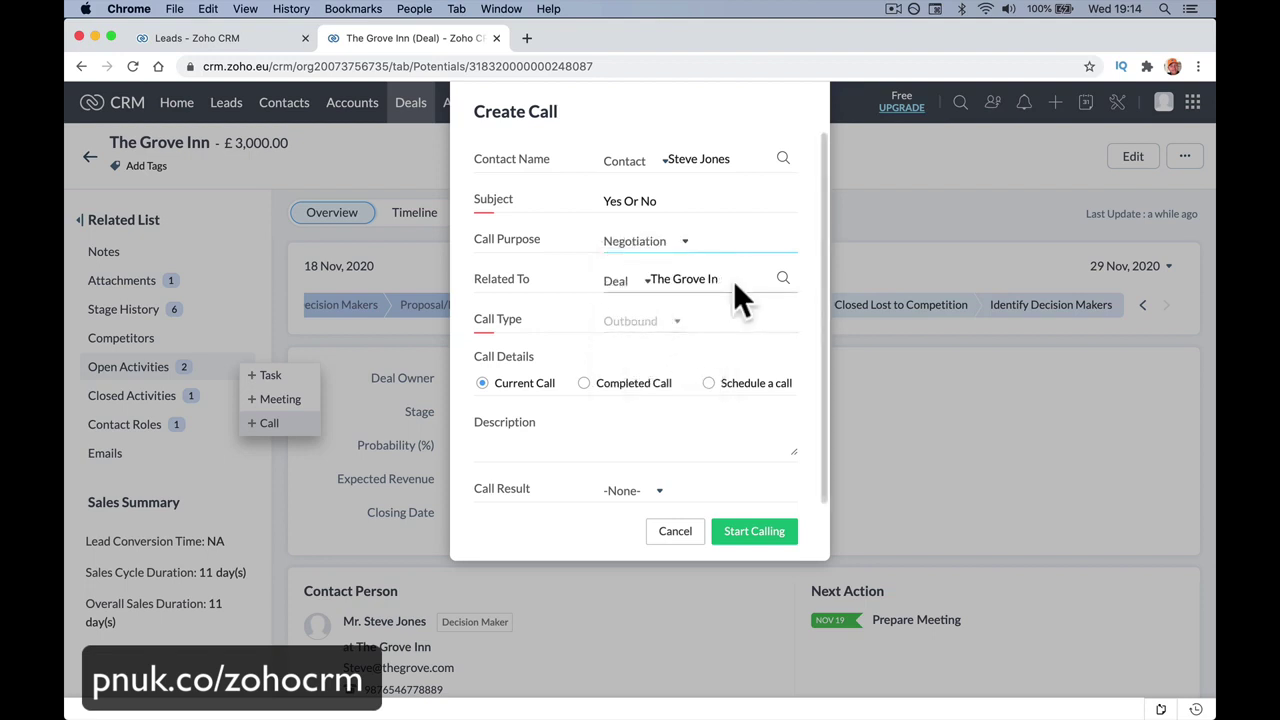
Make it a scheduled call on 25 Nov 2020 at 02:30 PM.
{"action": "left_click", "coordinate": [708, 385]}
{"action": "left_click", "coordinate": [618, 413]}
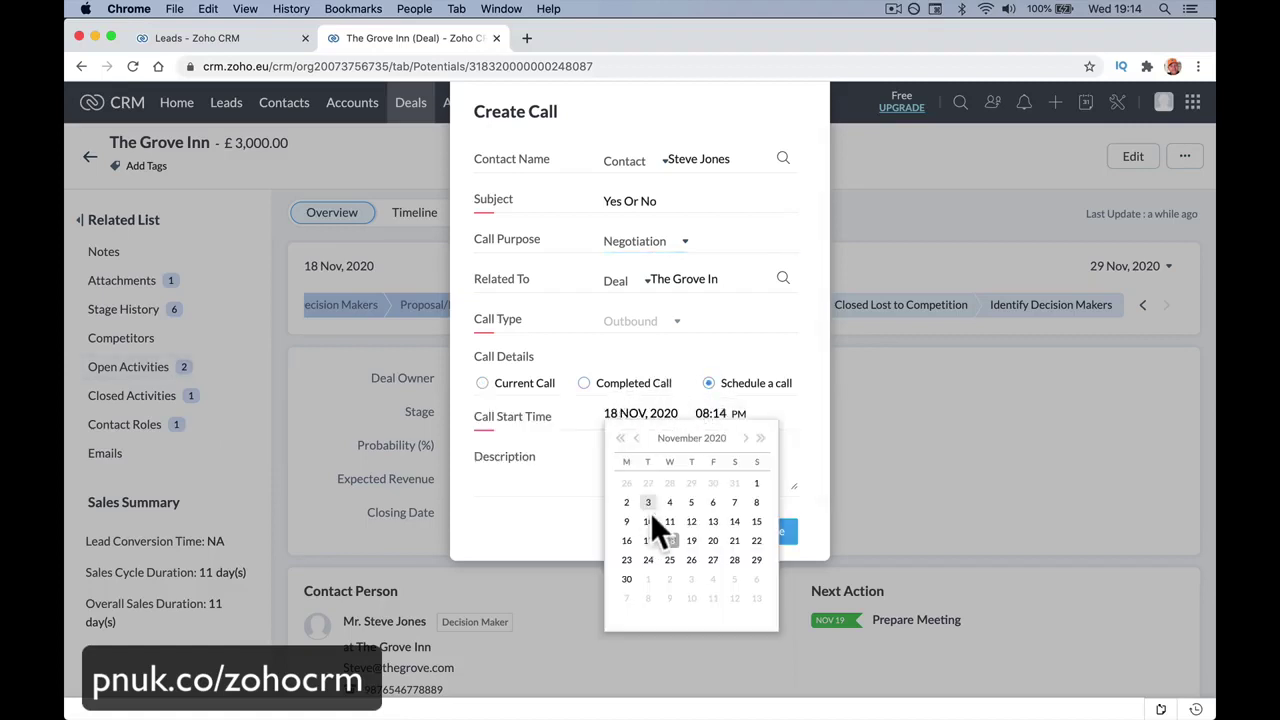
{"action": "left_click", "coordinate": [667, 558]}
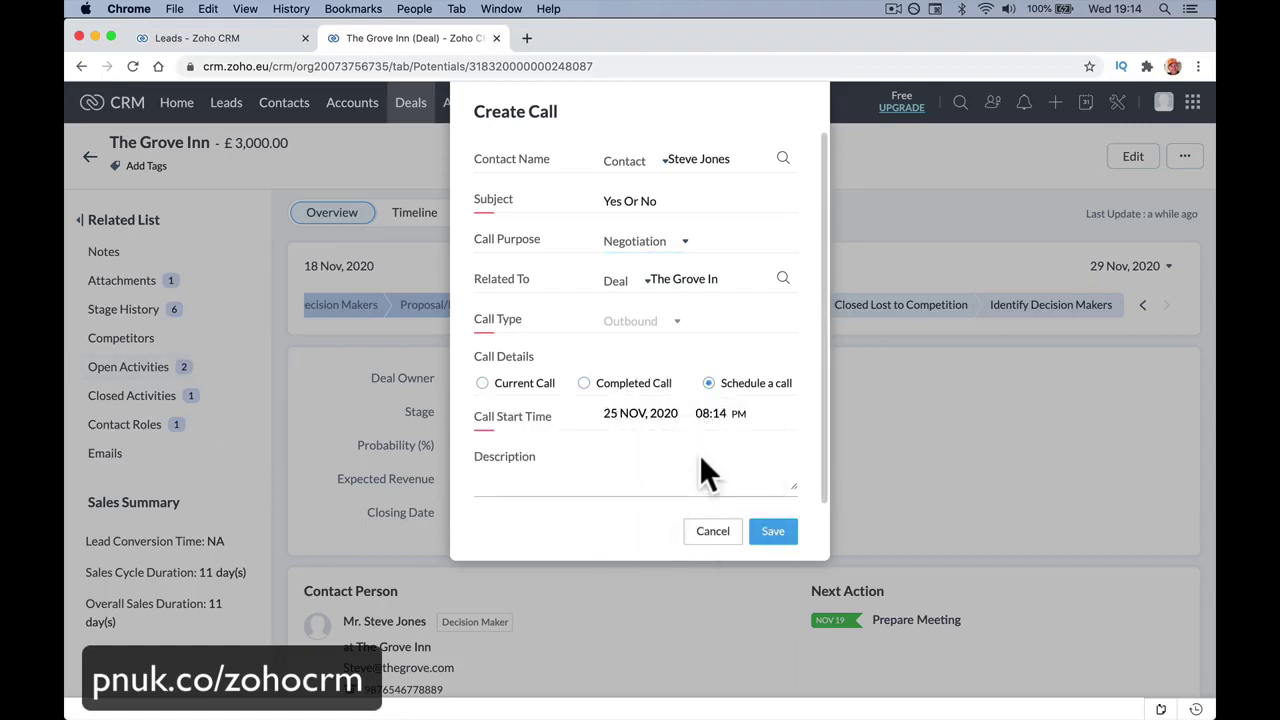
{"action": "left_click", "coordinate": [710, 413]}
{"action": "scroll", "coordinate": [705, 480], "scroll_direction": "down", "scroll_amount": 5}
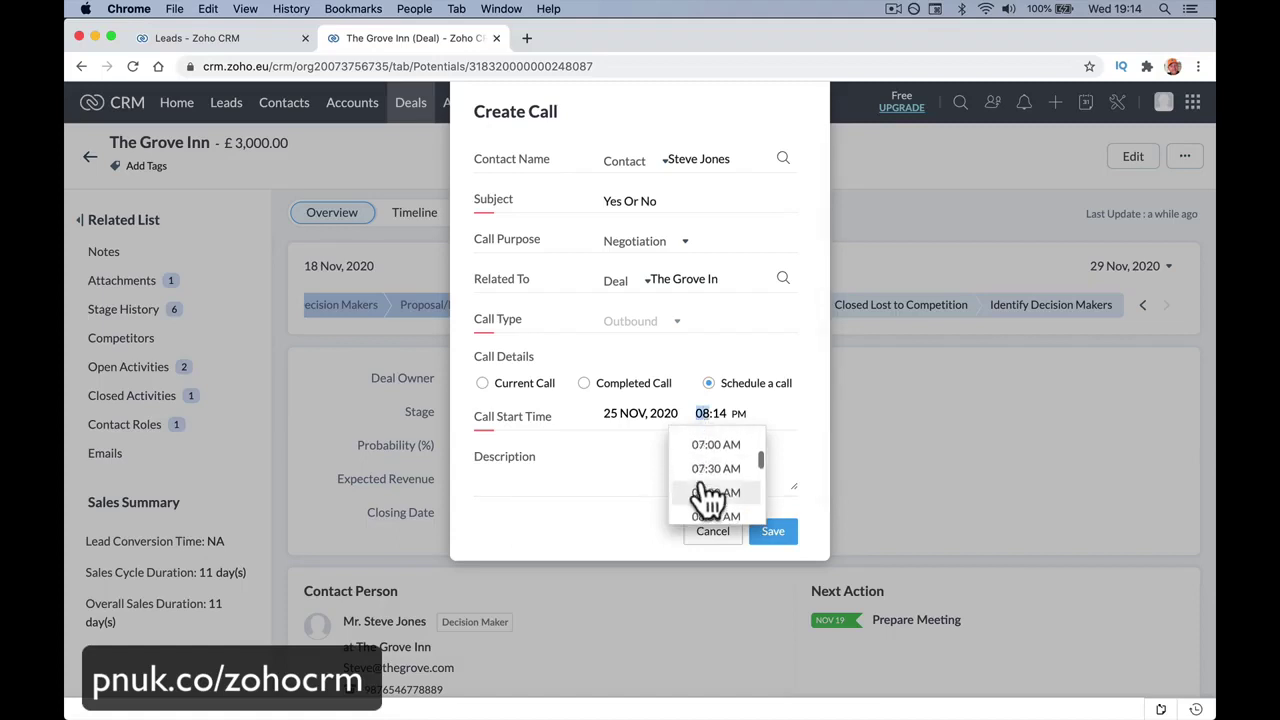
{"action": "scroll", "coordinate": [708, 497], "scroll_direction": "down", "scroll_amount": 10}
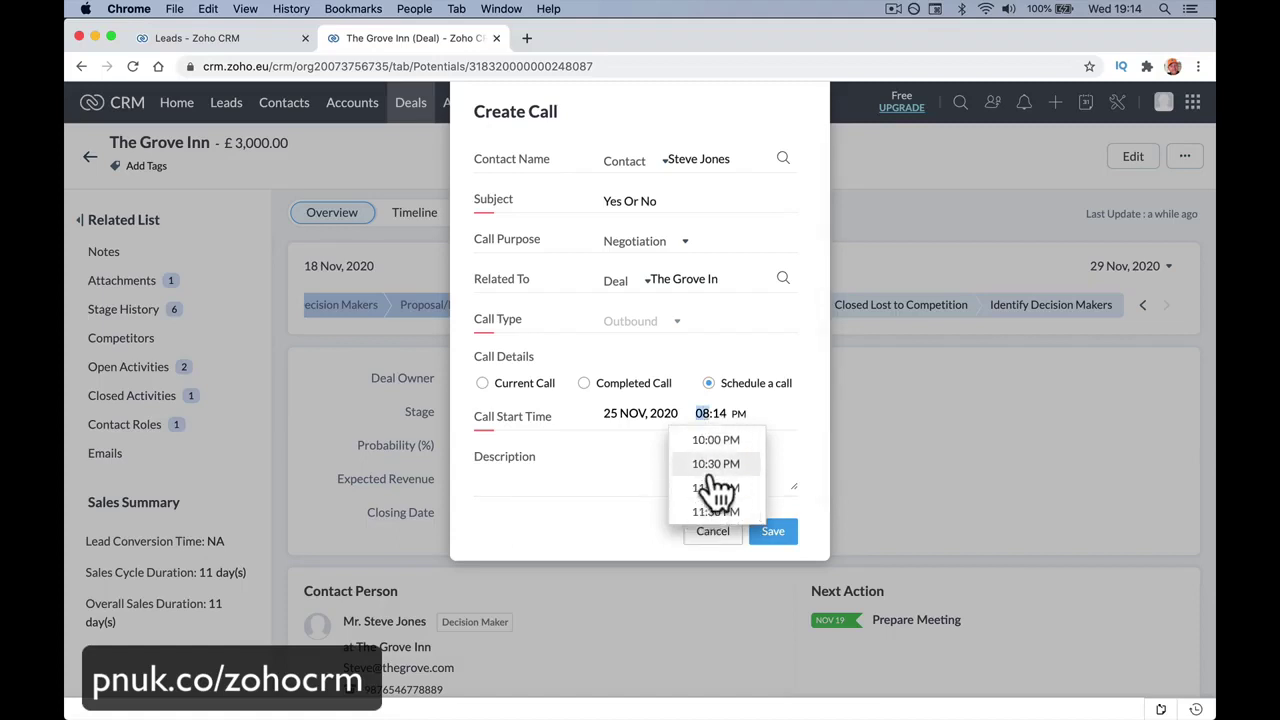
{"action": "scroll", "coordinate": [716, 485], "scroll_direction": "up", "scroll_amount": 5}
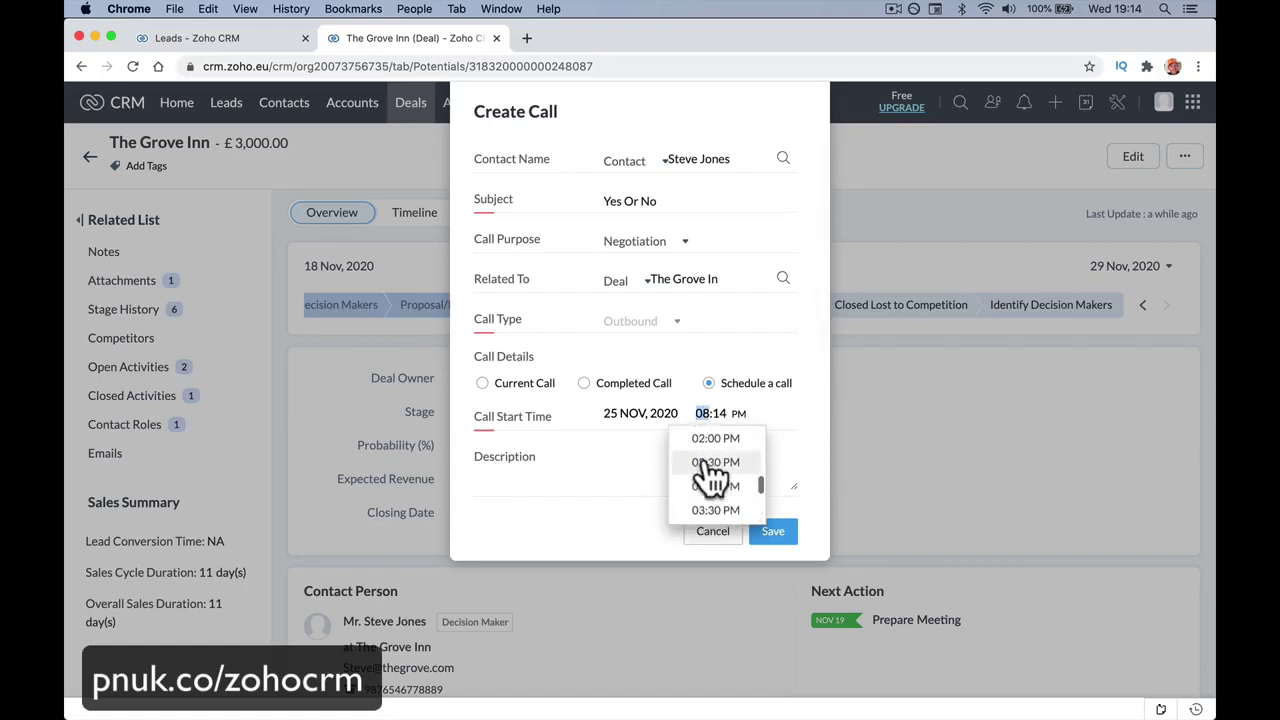
{"action": "left_click", "coordinate": [712, 465]}
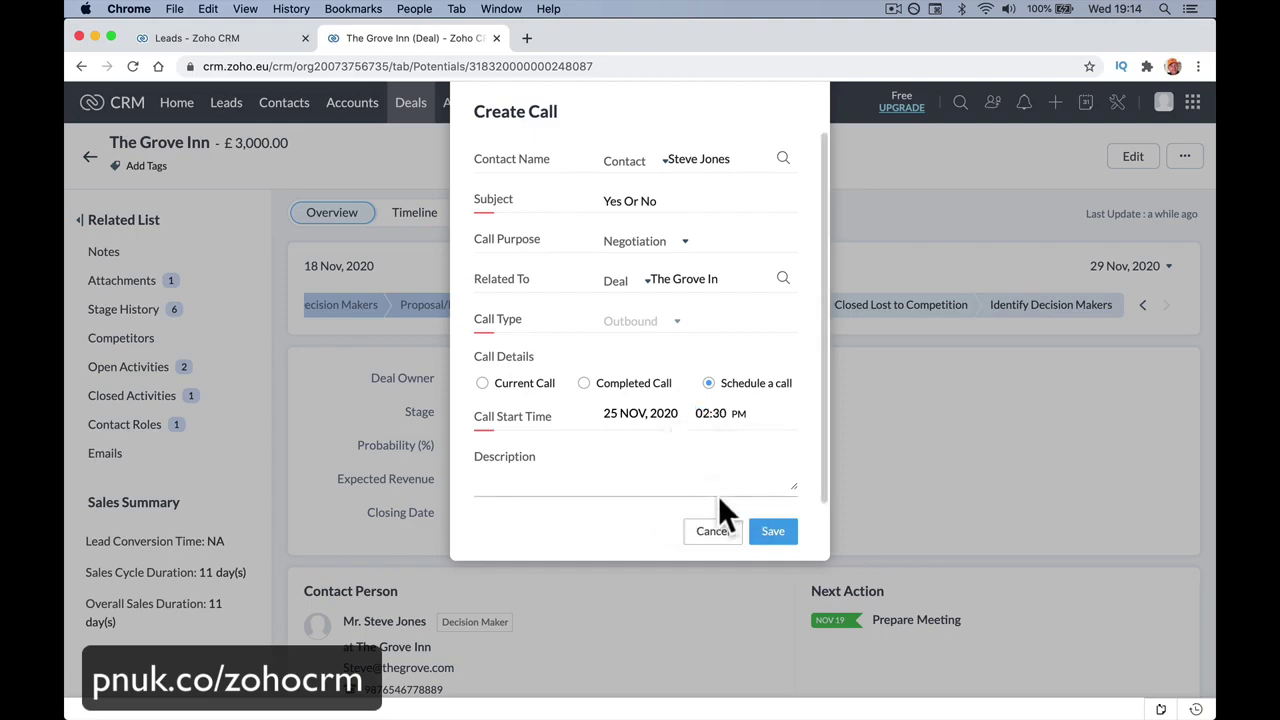
Save the Yes Or No call and return to the top of the deal, now showing 3 open activities.
{"action": "left_click", "coordinate": [768, 535]}
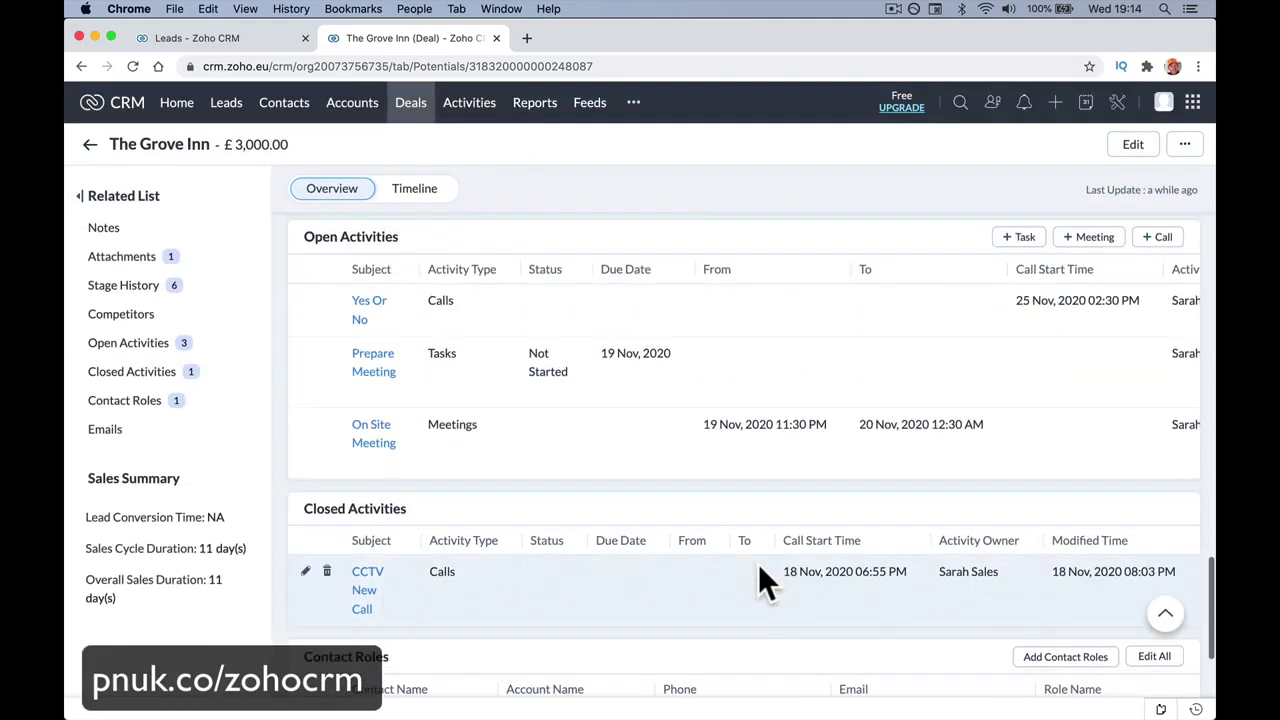
{"action": "scroll", "coordinate": [758, 563], "scroll_direction": "up", "scroll_amount": 2}
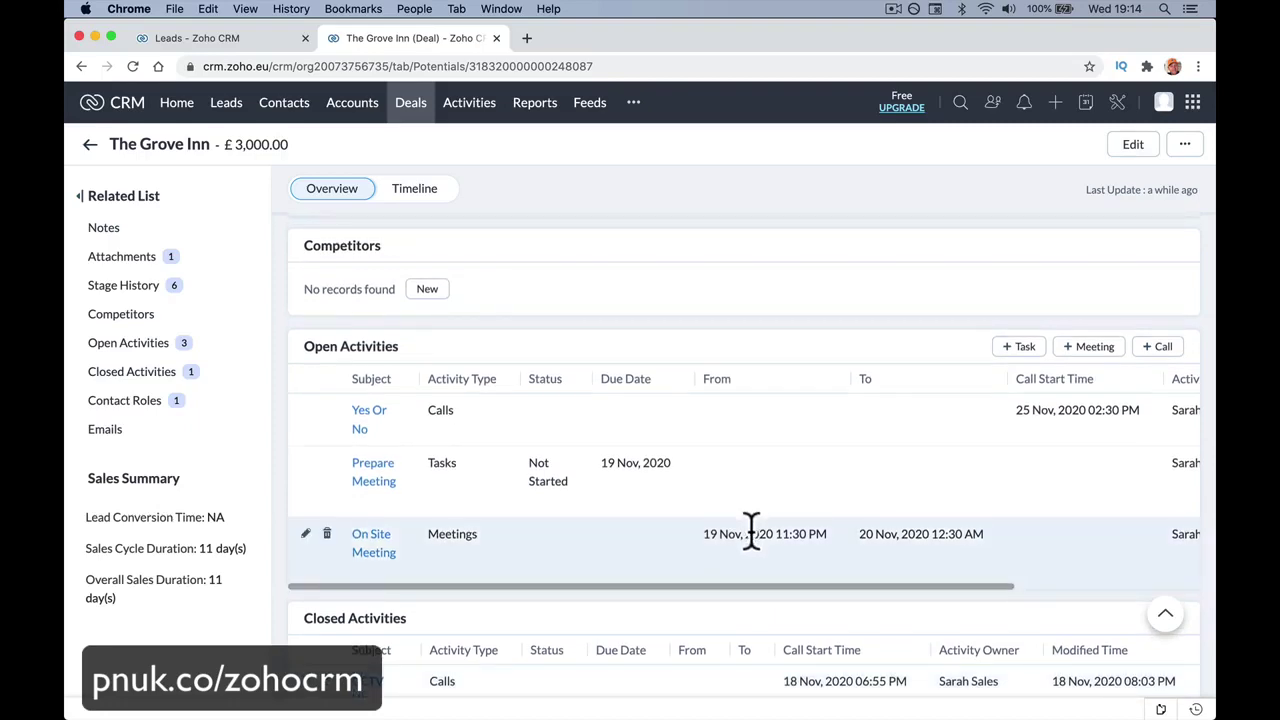
{"action": "scroll", "coordinate": [751, 530], "scroll_direction": "up", "scroll_amount": 10}
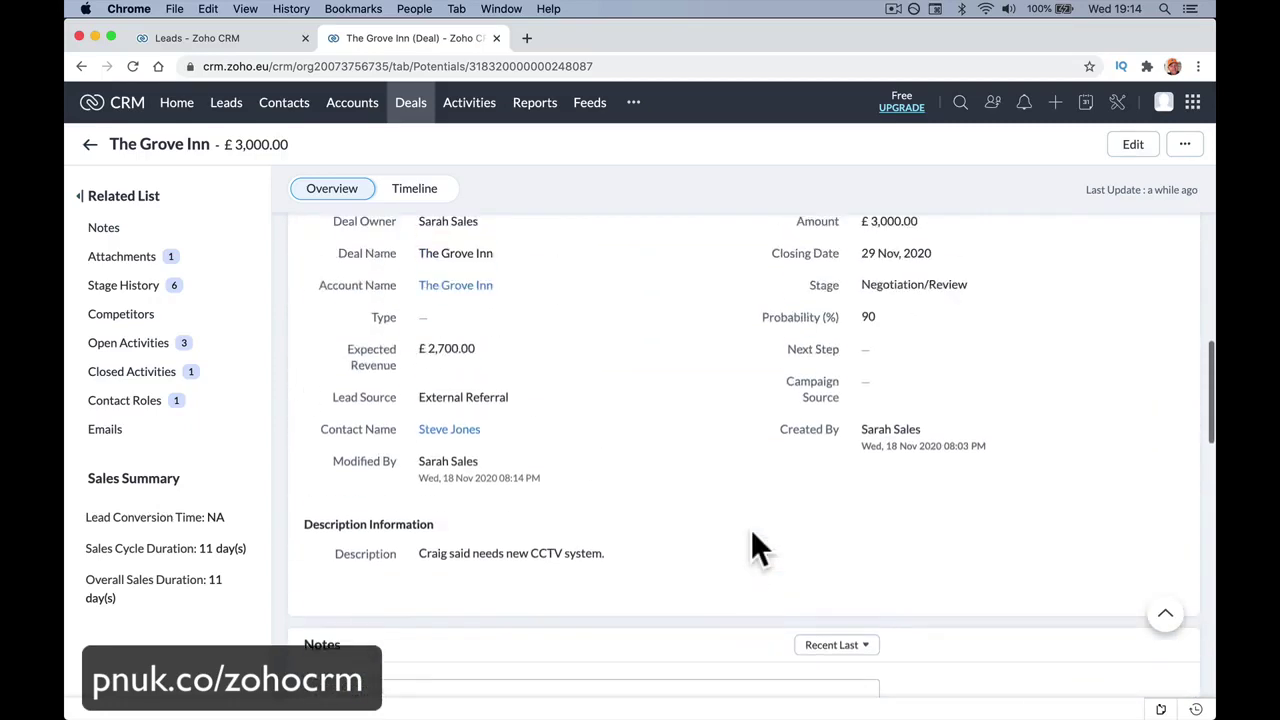
{"action": "scroll", "coordinate": [751, 545], "scroll_direction": "up", "scroll_amount": 5}
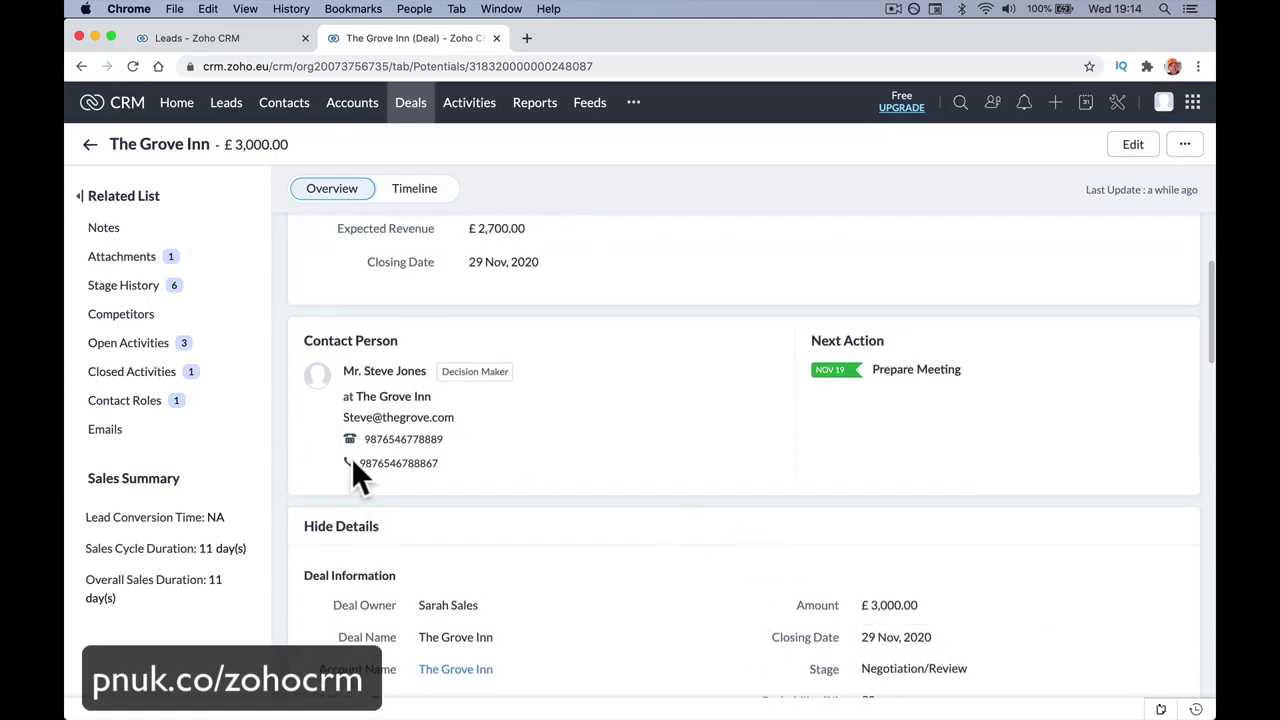
{"action": "scroll", "coordinate": [722, 495], "scroll_direction": "up", "scroll_amount": 5}
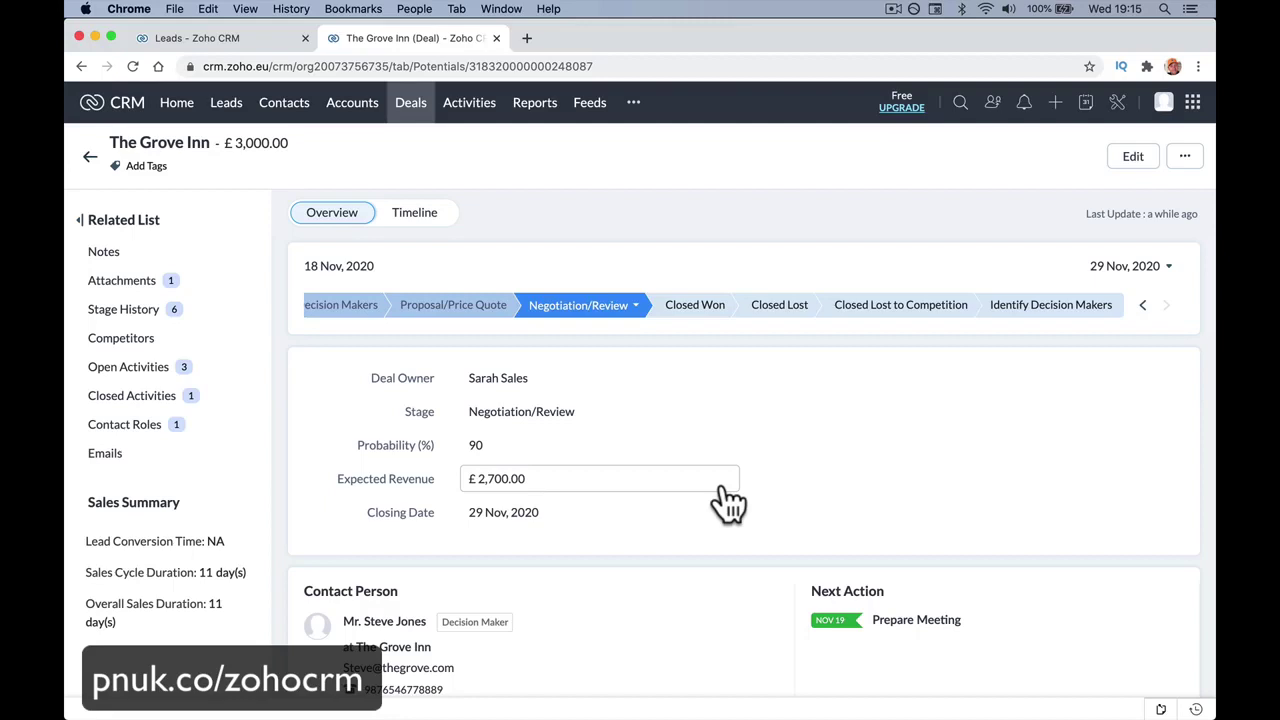
Save The Grove Inn as Closed Lost with loss reason 'Smart Security Cheaper. Lost on price.'.
{"action": "left_click", "coordinate": [693, 306]}
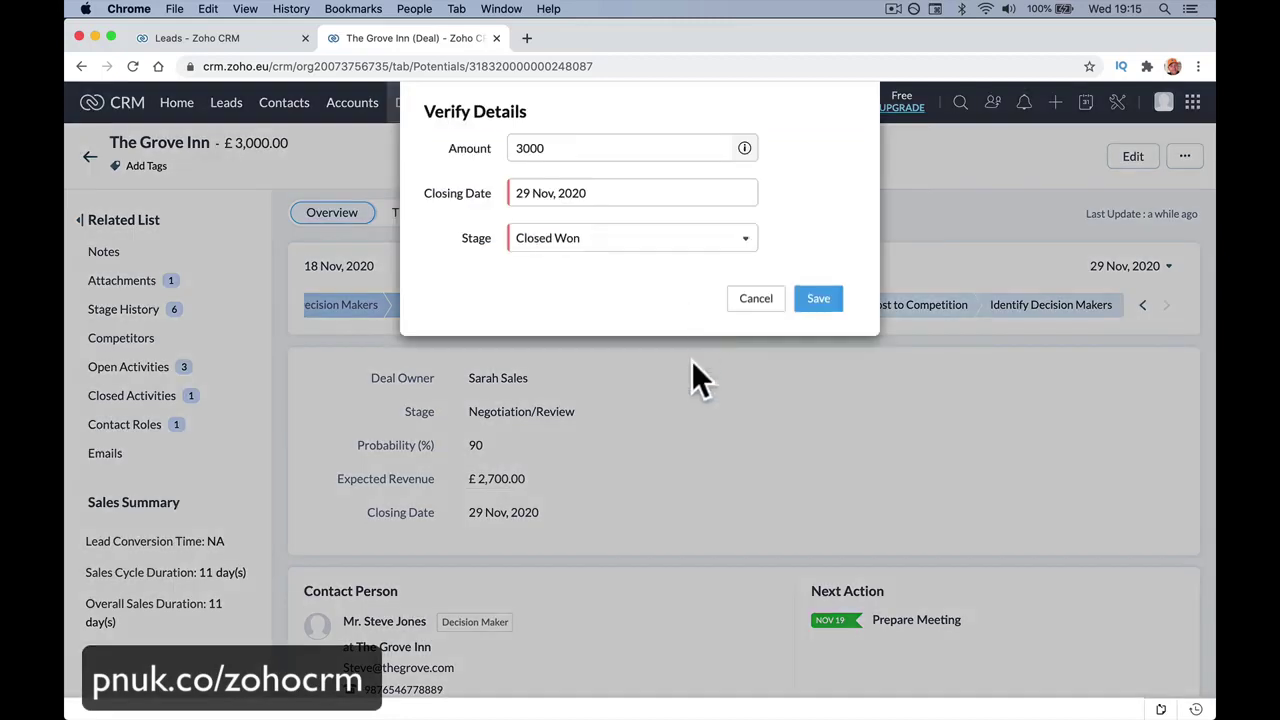
{"action": "left_click", "coordinate": [818, 300]}
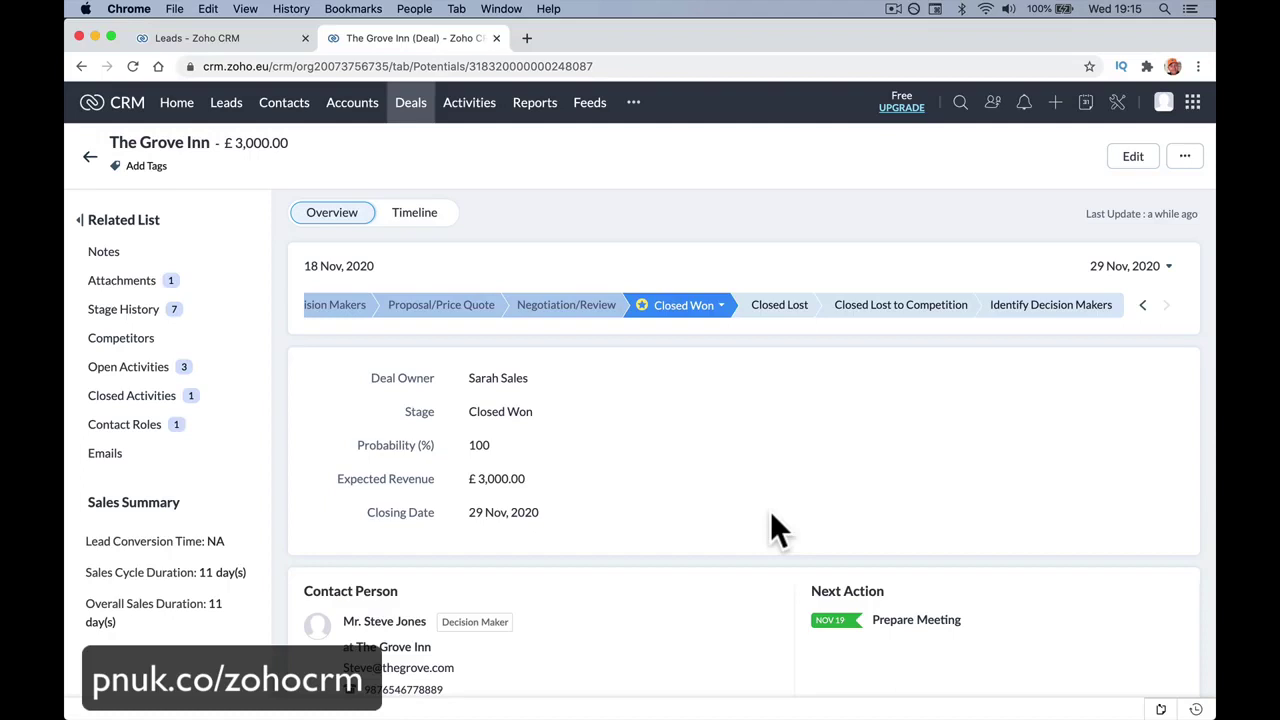
{"action": "left_click", "coordinate": [768, 304]}
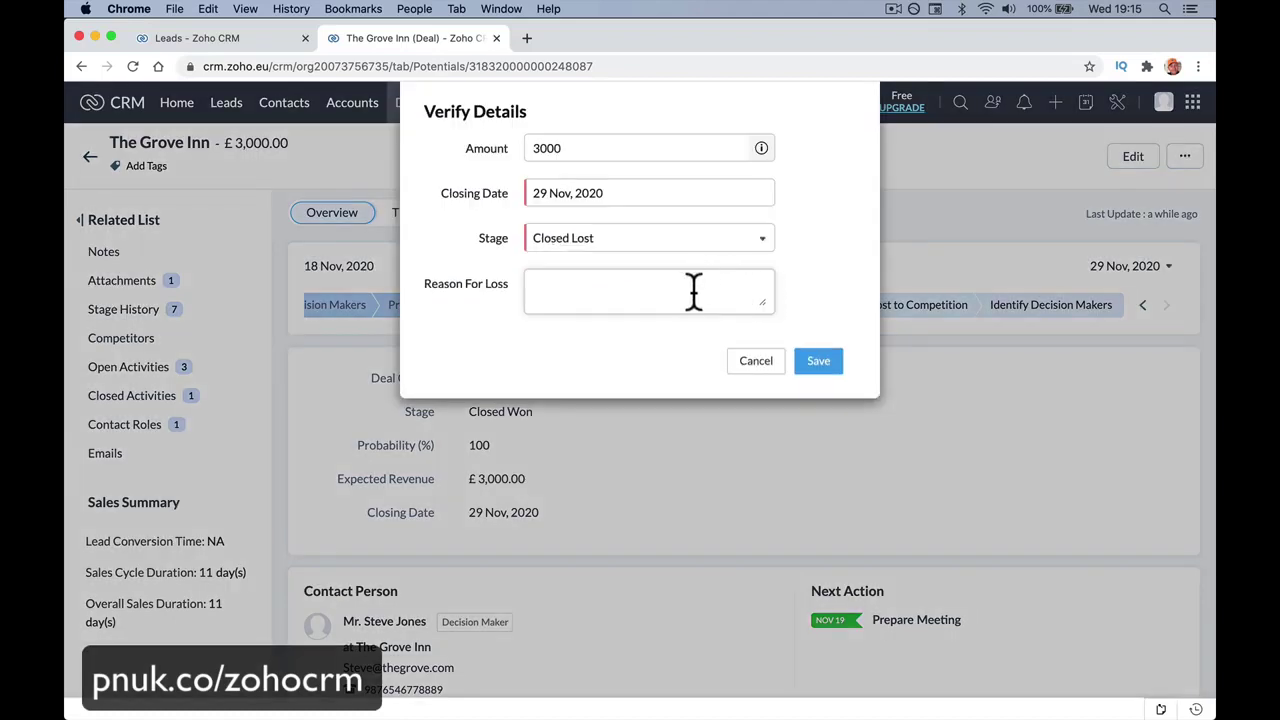
{"action": "left_click", "coordinate": [691, 290]}
{"action": "type", "text": "Smart Security Cheaper. Lost on pri e."}
{"action": "key", "text": "BackSpace"}
{"action": "key", "text": "BackSpace"}
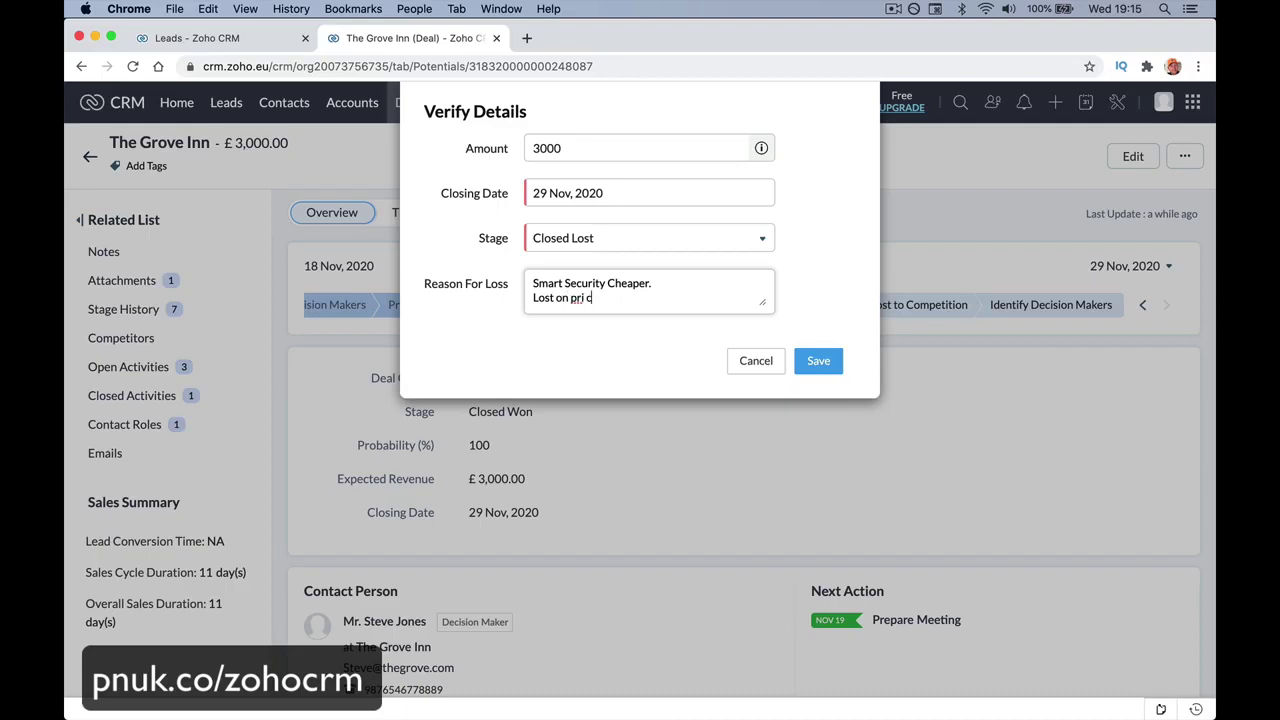
{"action": "type", "text": "ce."}
{"action": "left_click", "coordinate": [818, 362]}
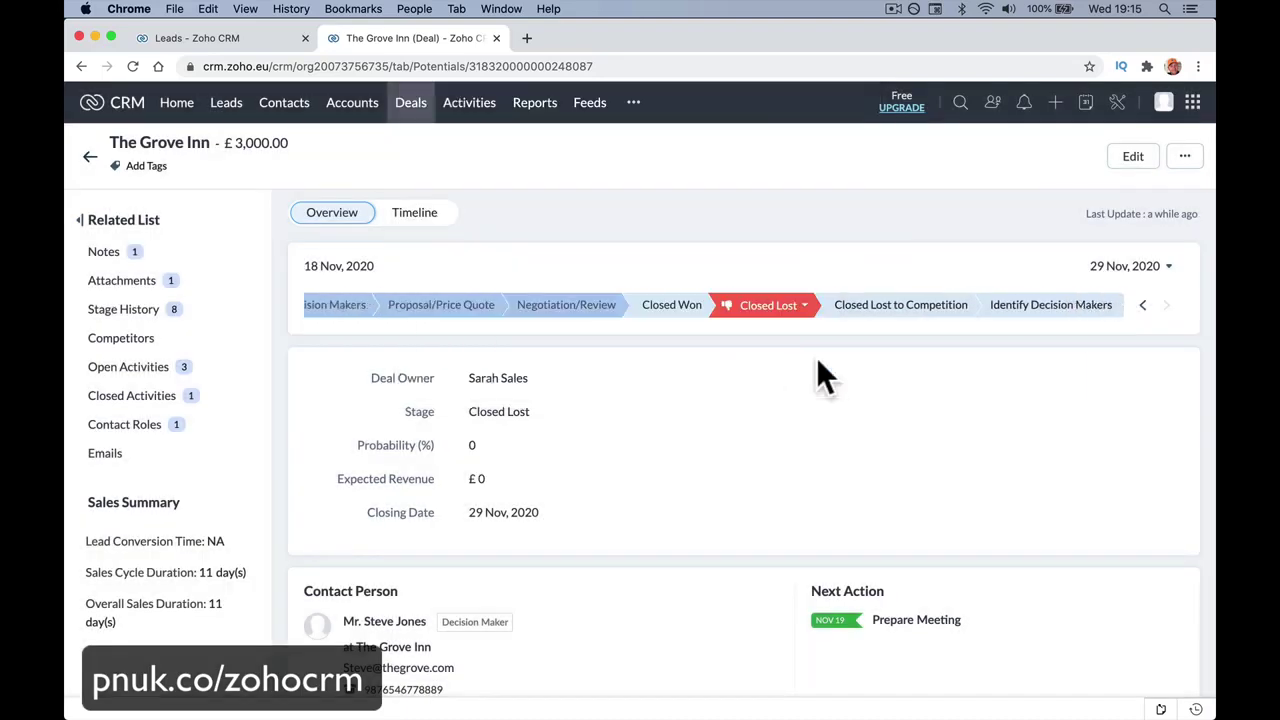
Confirm the stage change from Closed Lost to Closed Won, reaching 100% and £3,000.00.
{"action": "left_click", "coordinate": [635, 300]}
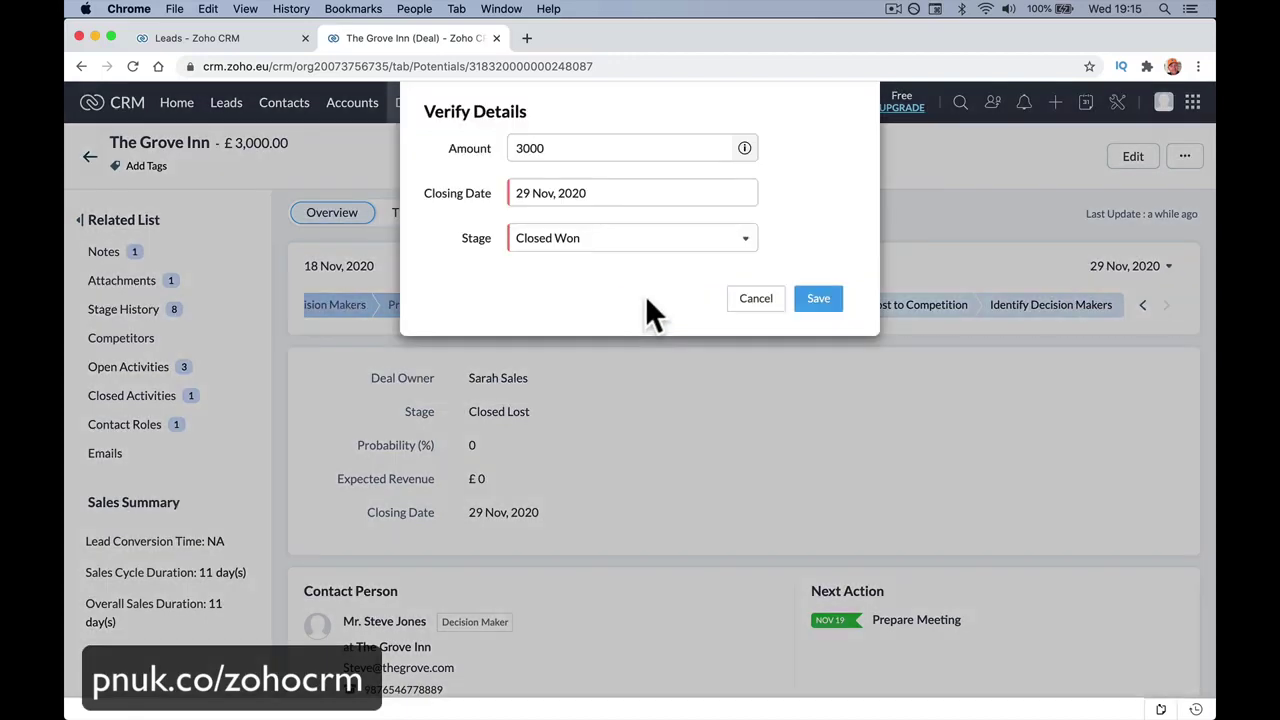
{"action": "left_click", "coordinate": [745, 300]}
{"action": "left_click", "coordinate": [675, 305]}
{"action": "left_click", "coordinate": [805, 305]}
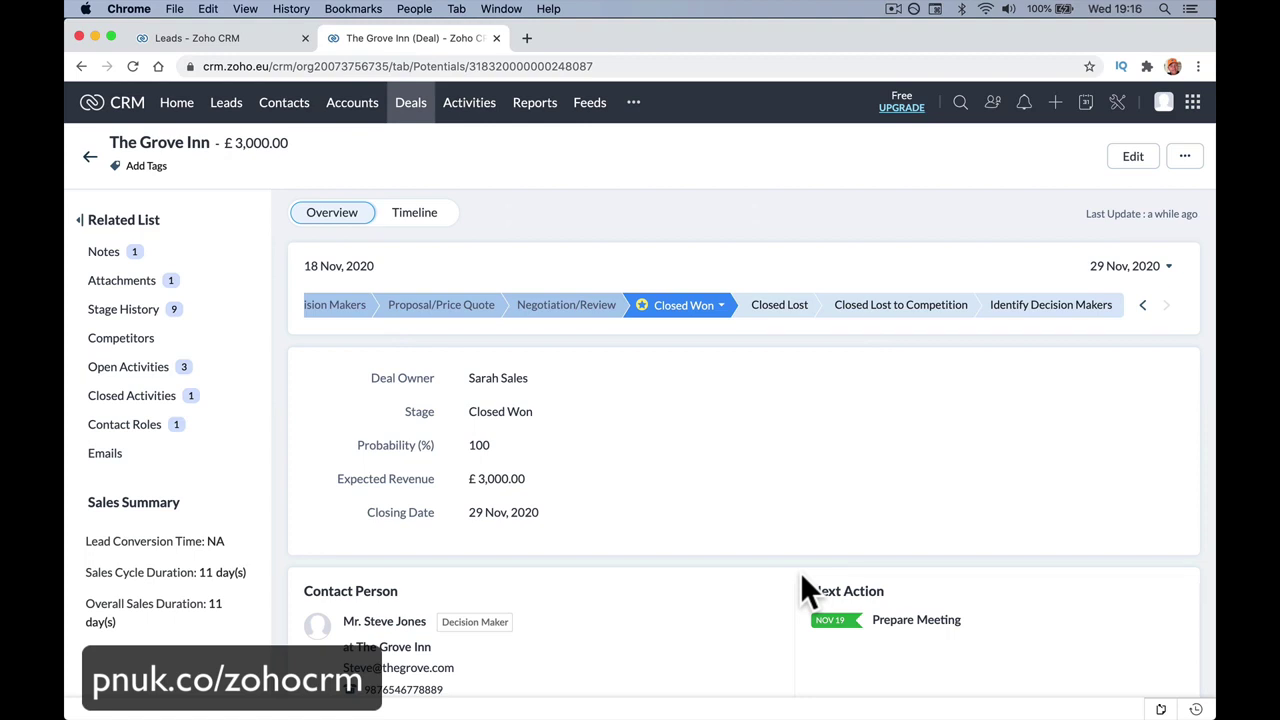
Check the Closed Won update on Feeds in the colleague's session, dismissing the call reminder, then return.
{"action": "mouse_move", "coordinate": [503, 705]}
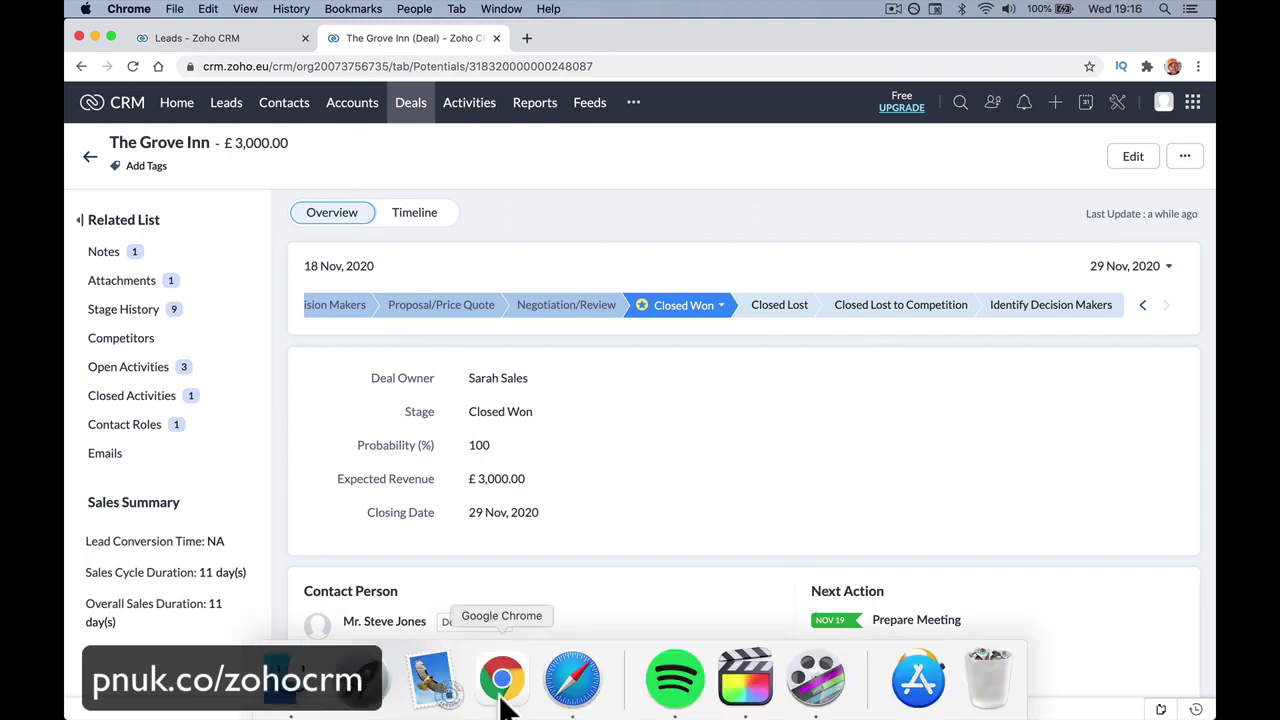
{"action": "left_click", "coordinate": [588, 115]}
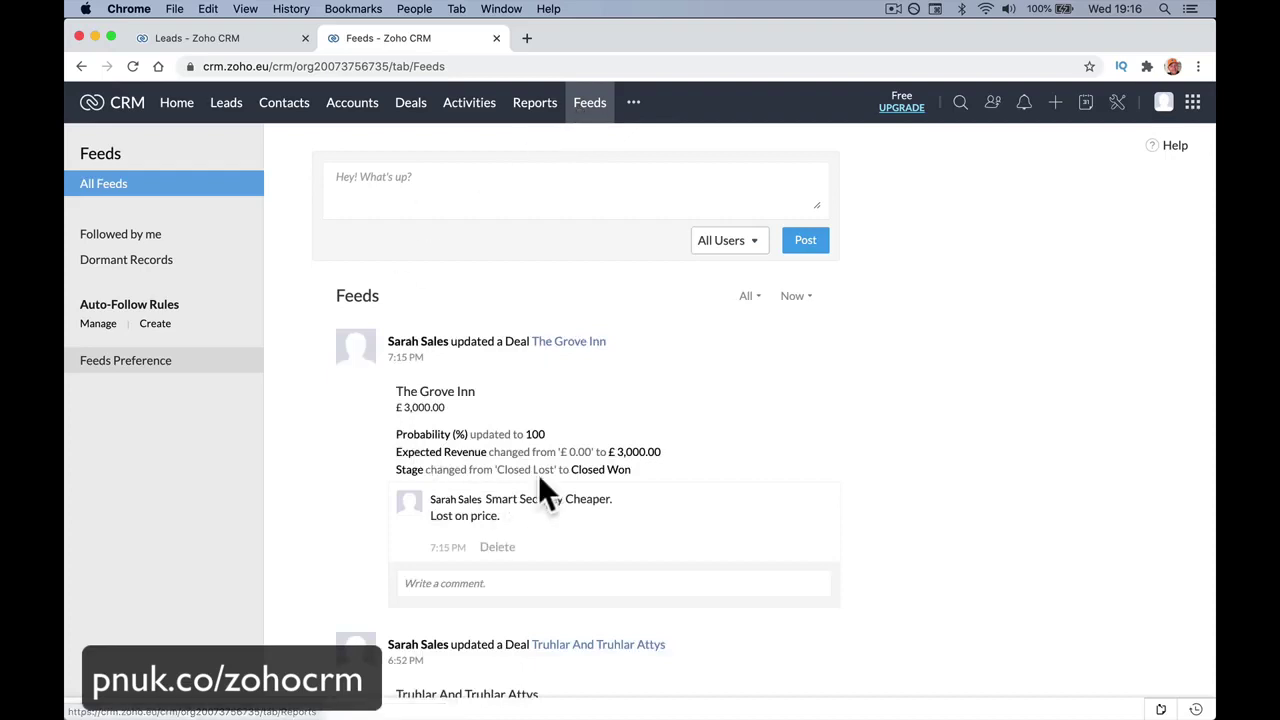
{"action": "mouse_move", "coordinate": [415, 420]}
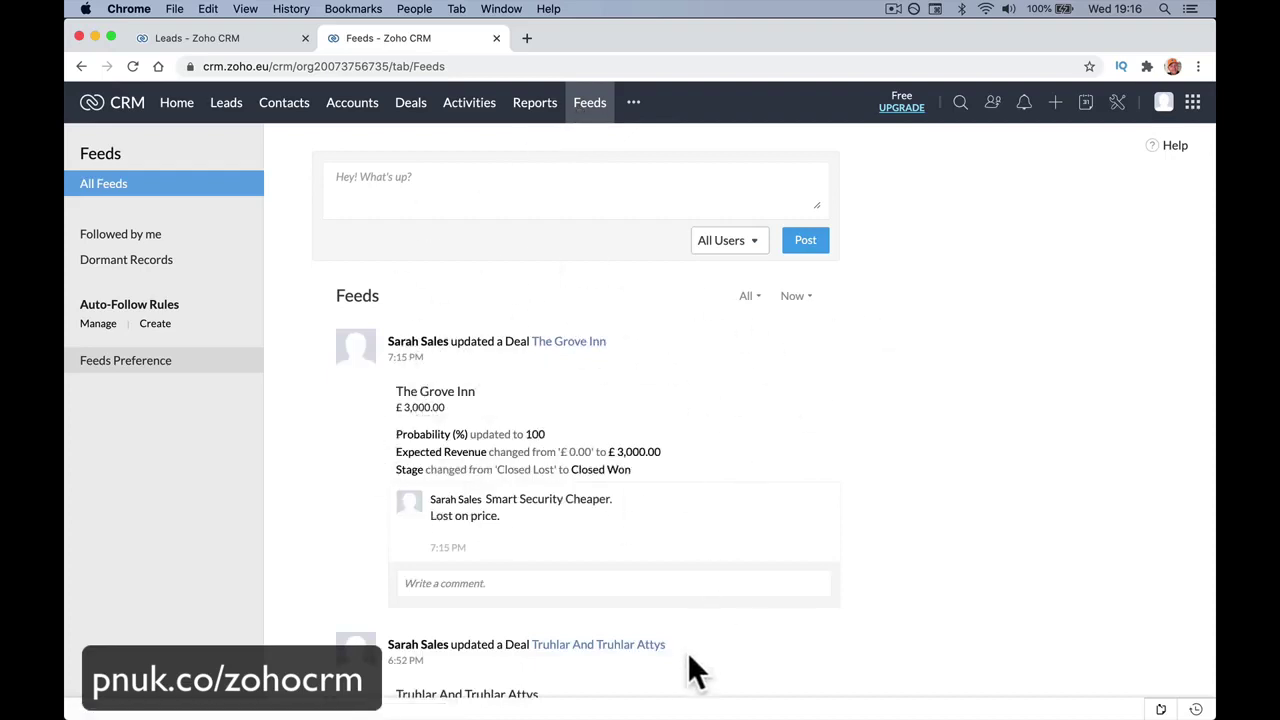
{"action": "mouse_move", "coordinate": [686, 714]}
{"action": "left_click", "coordinate": [574, 679]}
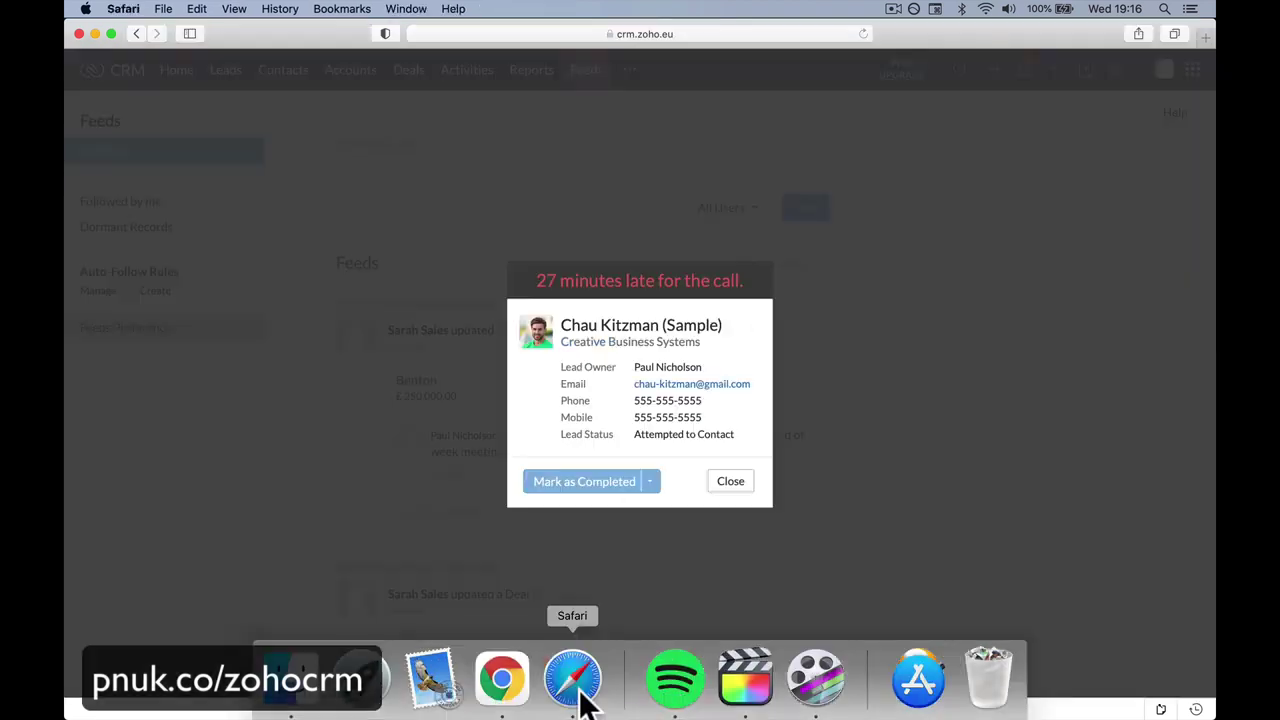
{"action": "left_click", "coordinate": [730, 481]}
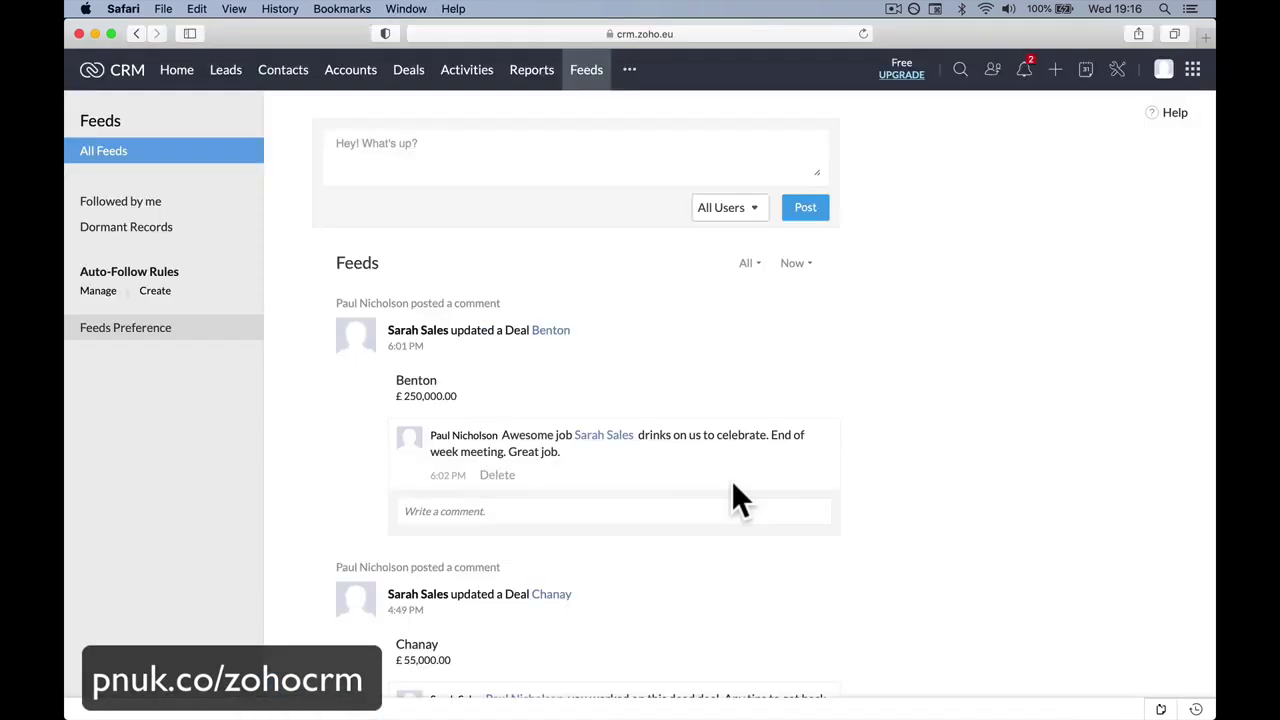
{"action": "left_click", "coordinate": [863, 33]}
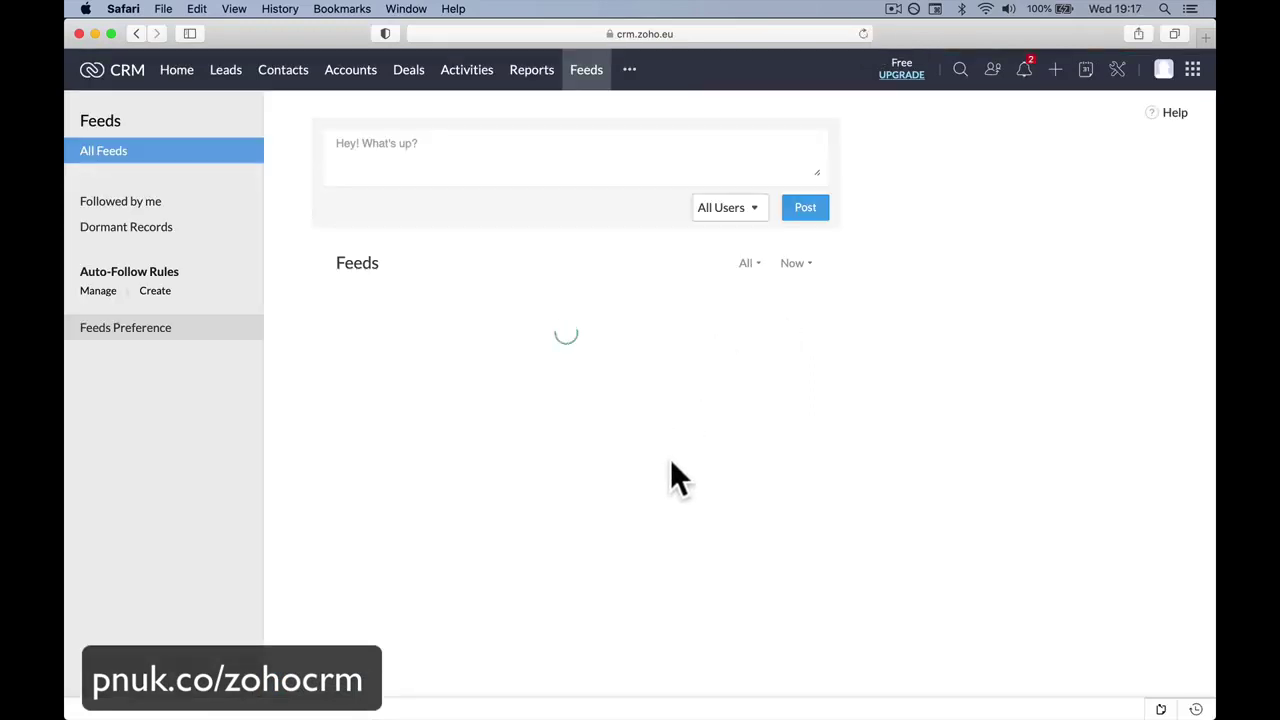
{"action": "mouse_move", "coordinate": [530, 350]}
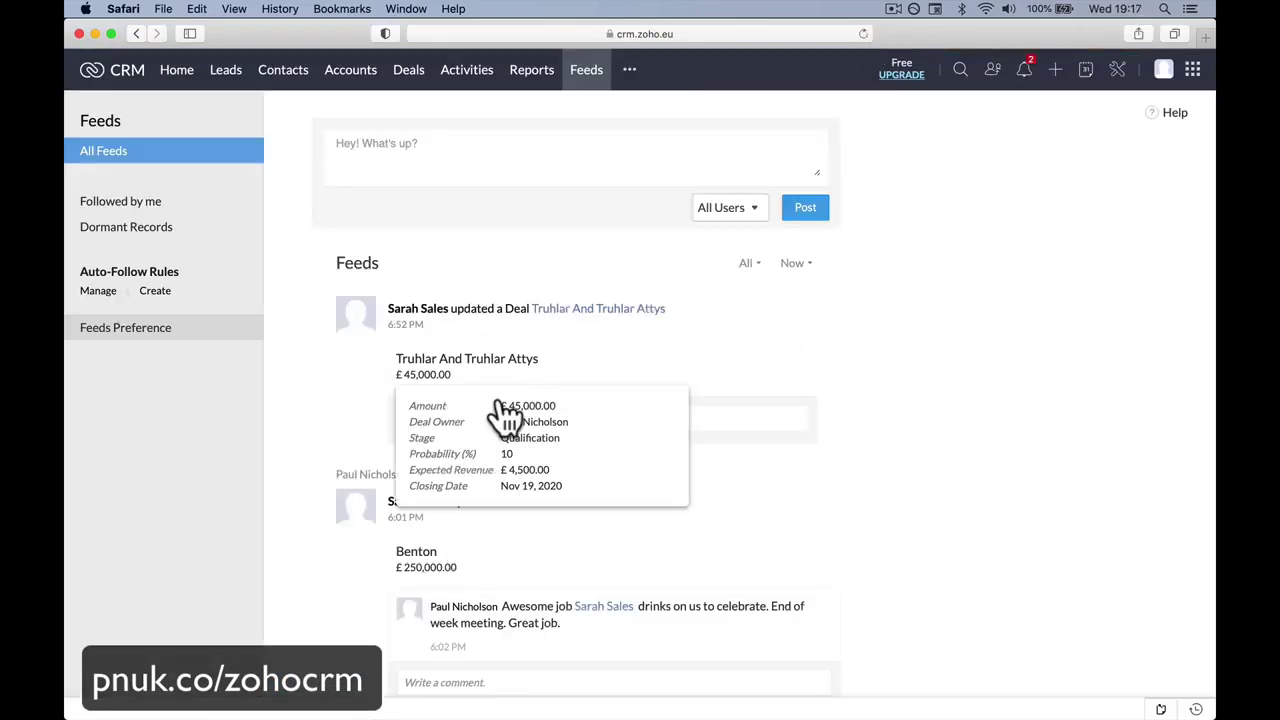
{"action": "scroll", "coordinate": [592, 517], "scroll_direction": "down", "scroll_amount": 2}
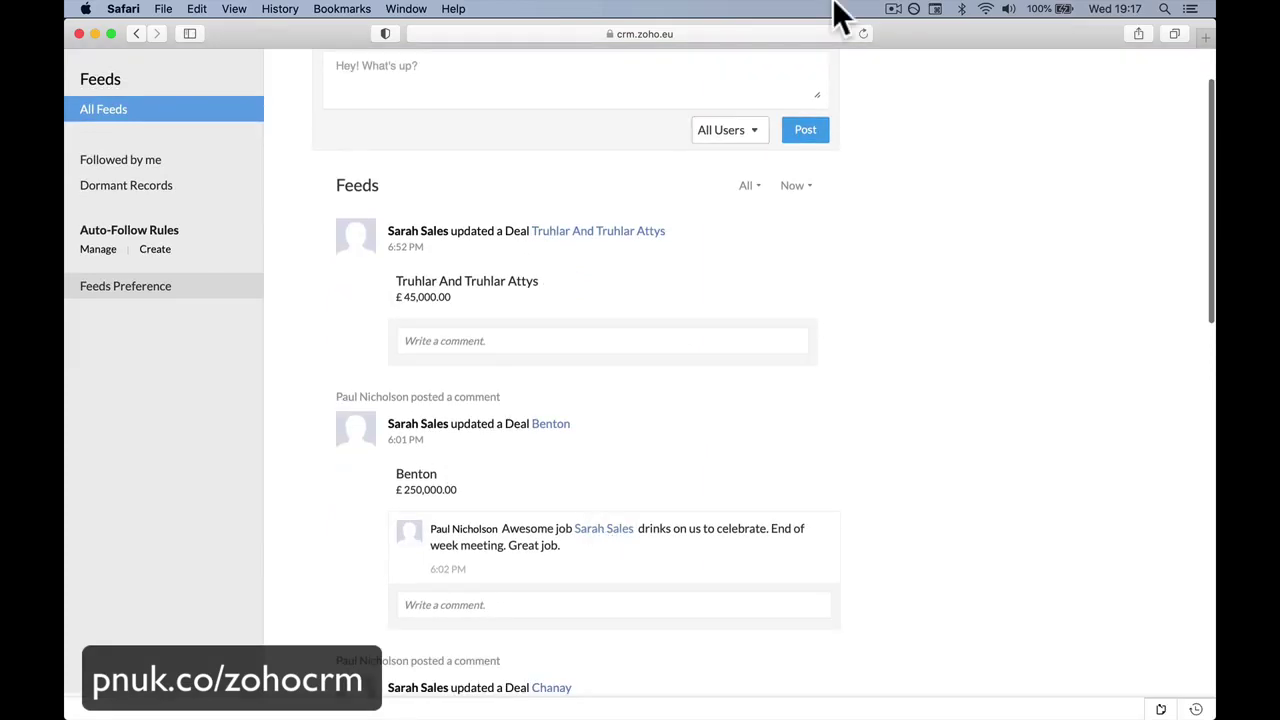
{"action": "left_click", "coordinate": [863, 33]}
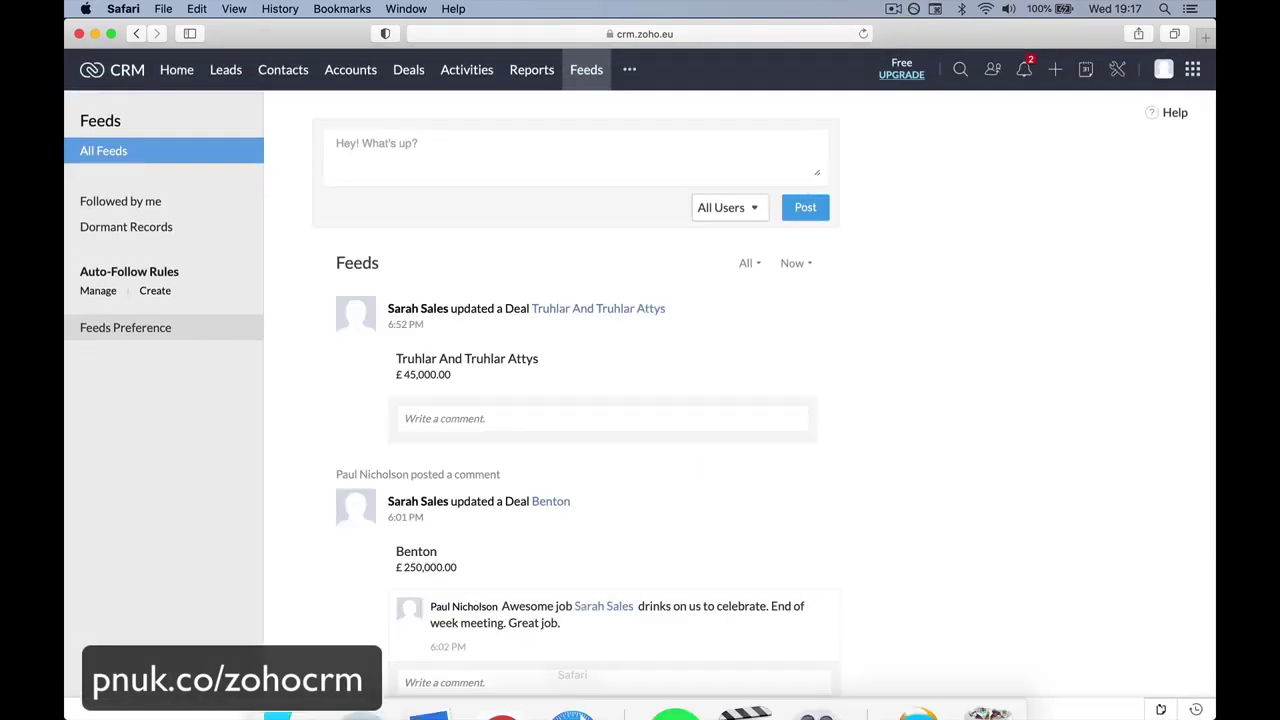
{"action": "left_click", "coordinate": [501, 683]}
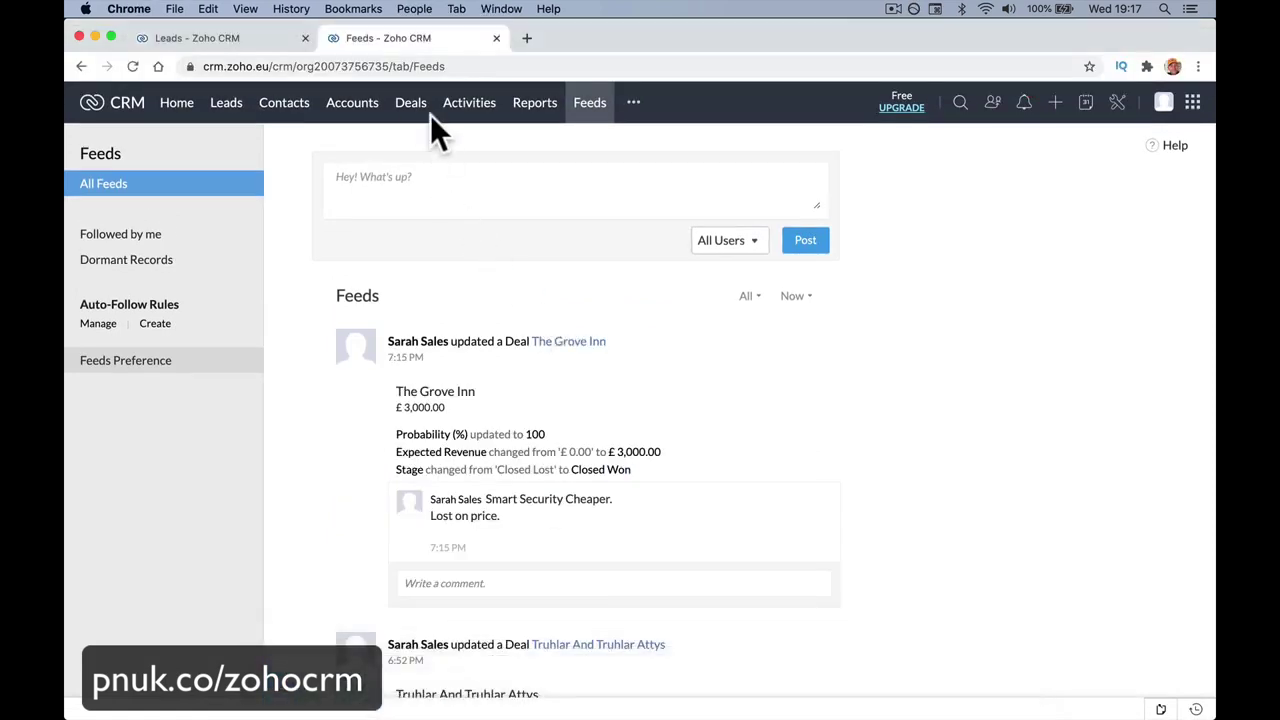
Post the status 'Hello heading to Chanay today. Anybody done work with them?' on Feeds.
{"action": "left_click", "coordinate": [410, 104]}
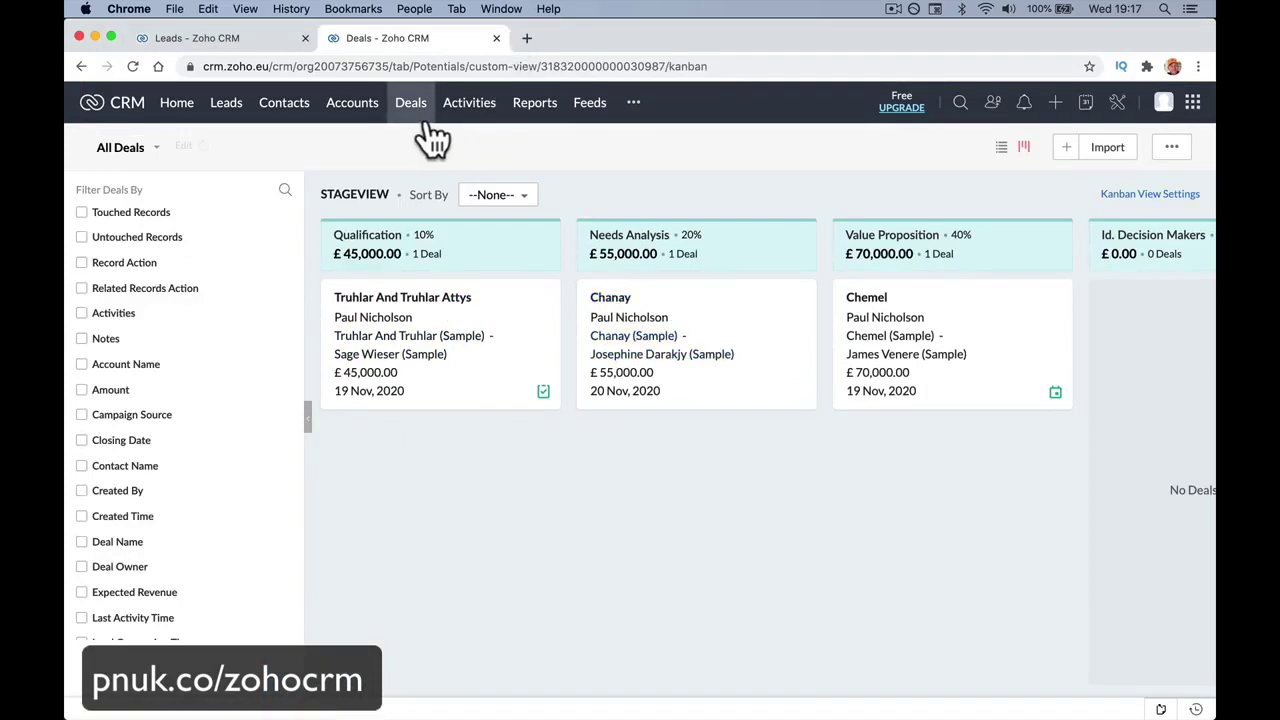
{"action": "left_click", "coordinate": [590, 104]}
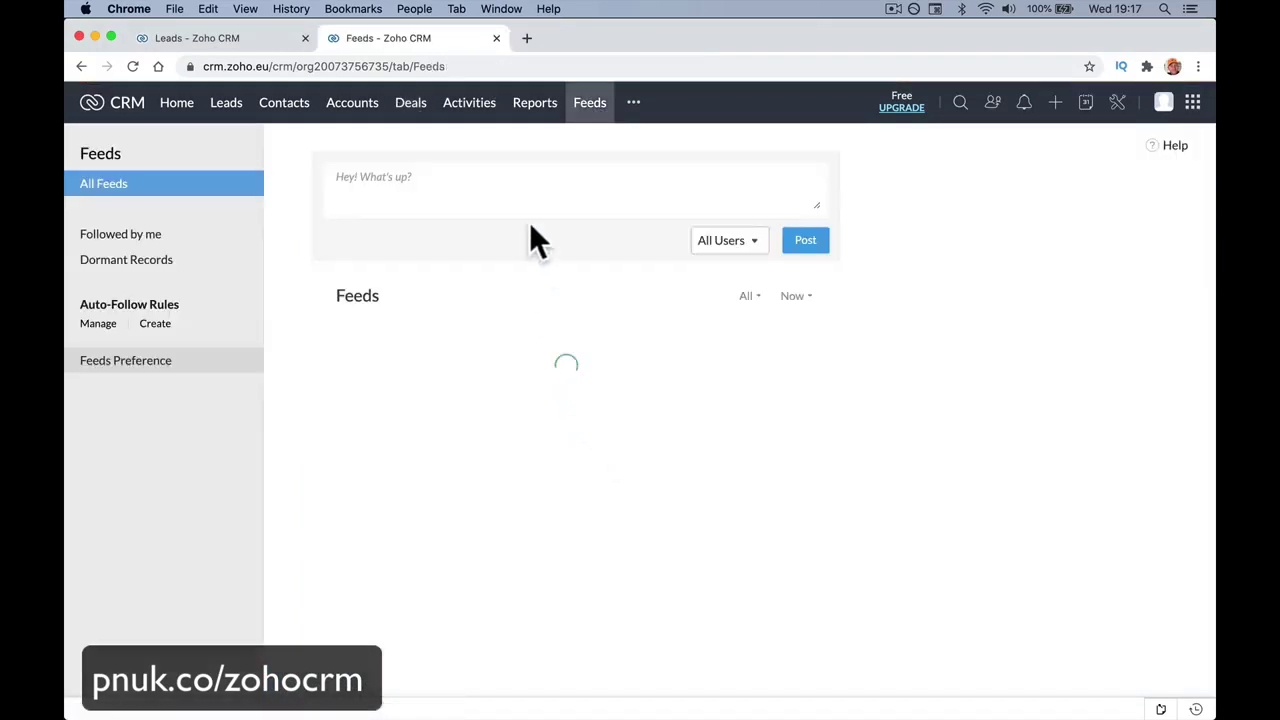
{"action": "left_click", "coordinate": [498, 178]}
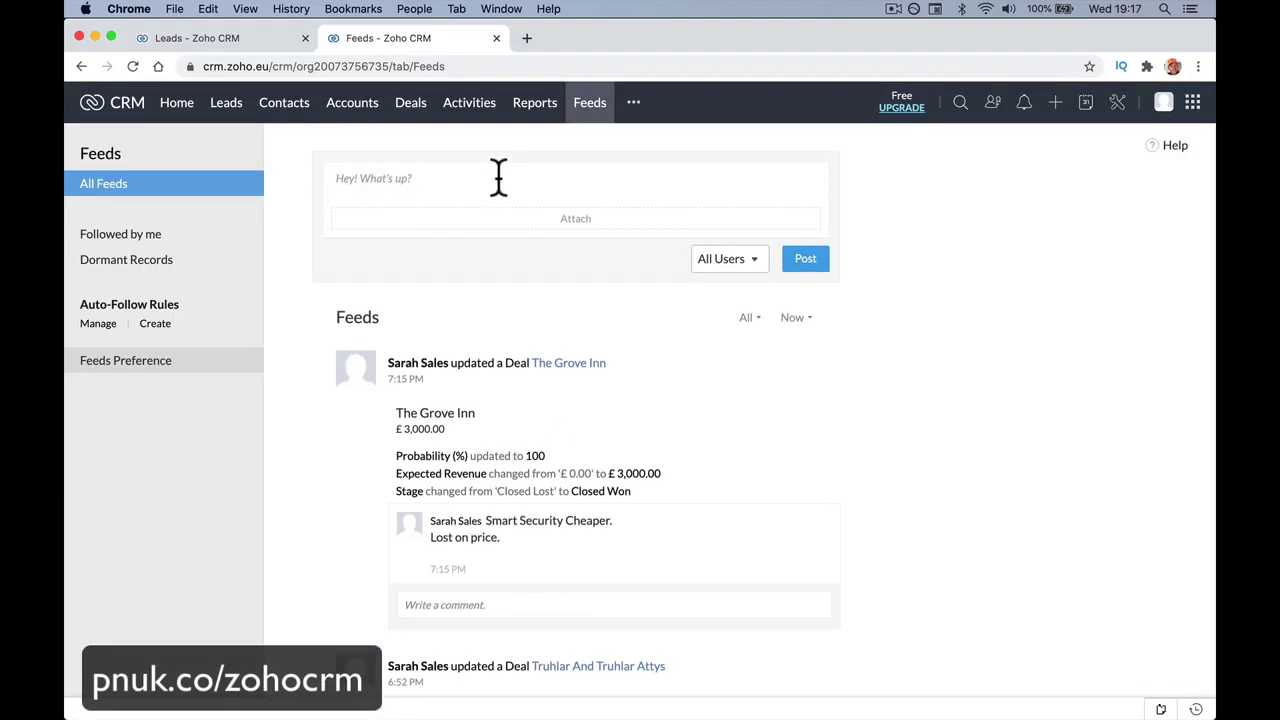
{"action": "type", "text": "Hello heading to Chana"}
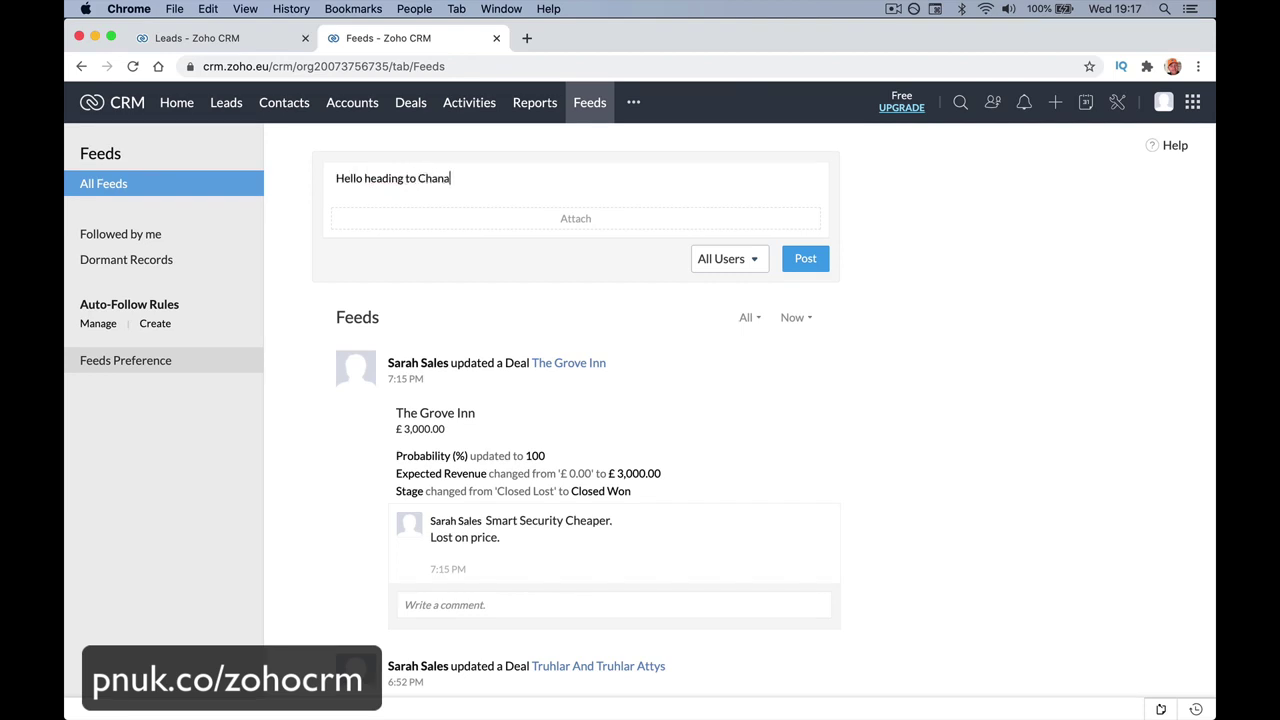
{"action": "type", "text": "y today. Anybody dow"}
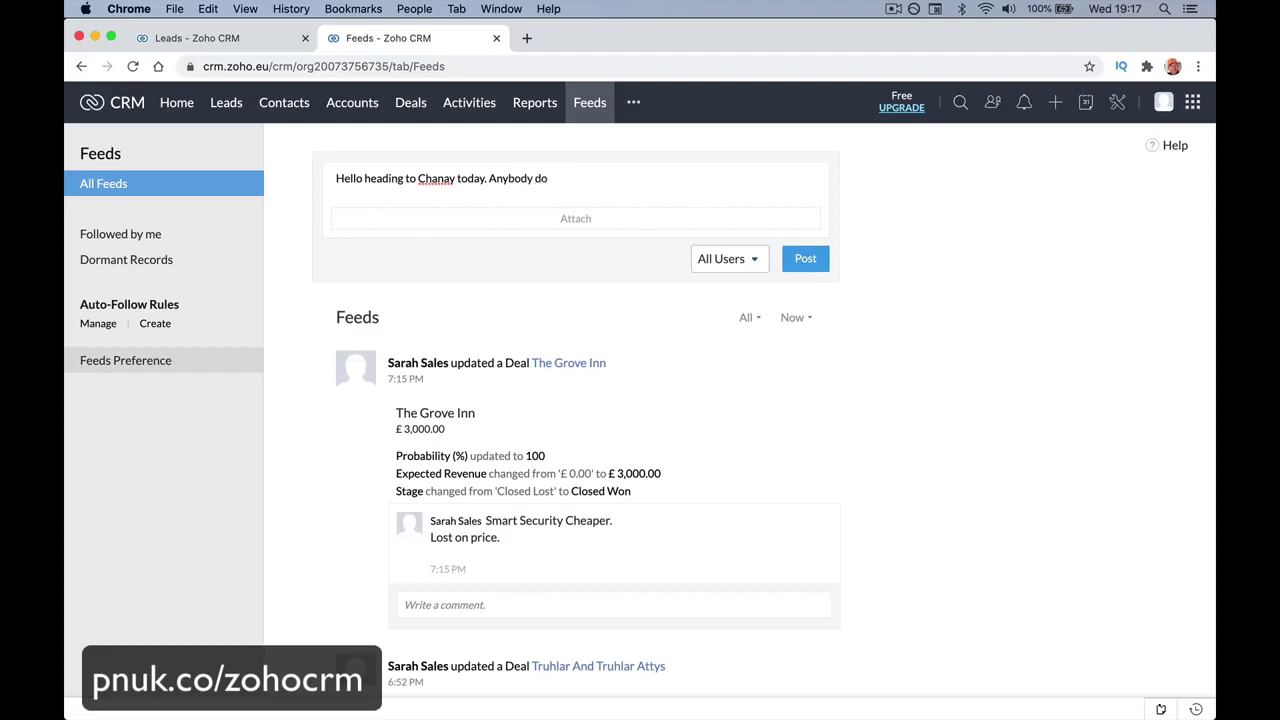
{"action": "key", "text": "BackSpace"}
{"action": "type", "text": "ne"}
{"action": "key", "text": "BackSpace"}
{"action": "key", "text": "BackSpace"}
{"action": "type", "text": "ne wokr"}
{"action": "key", "text": "BackSpace"}
{"action": "key", "text": "BackSpace"}
{"action": "type", "text": "rk with them?"}
{"action": "left_click", "coordinate": [802, 260]}
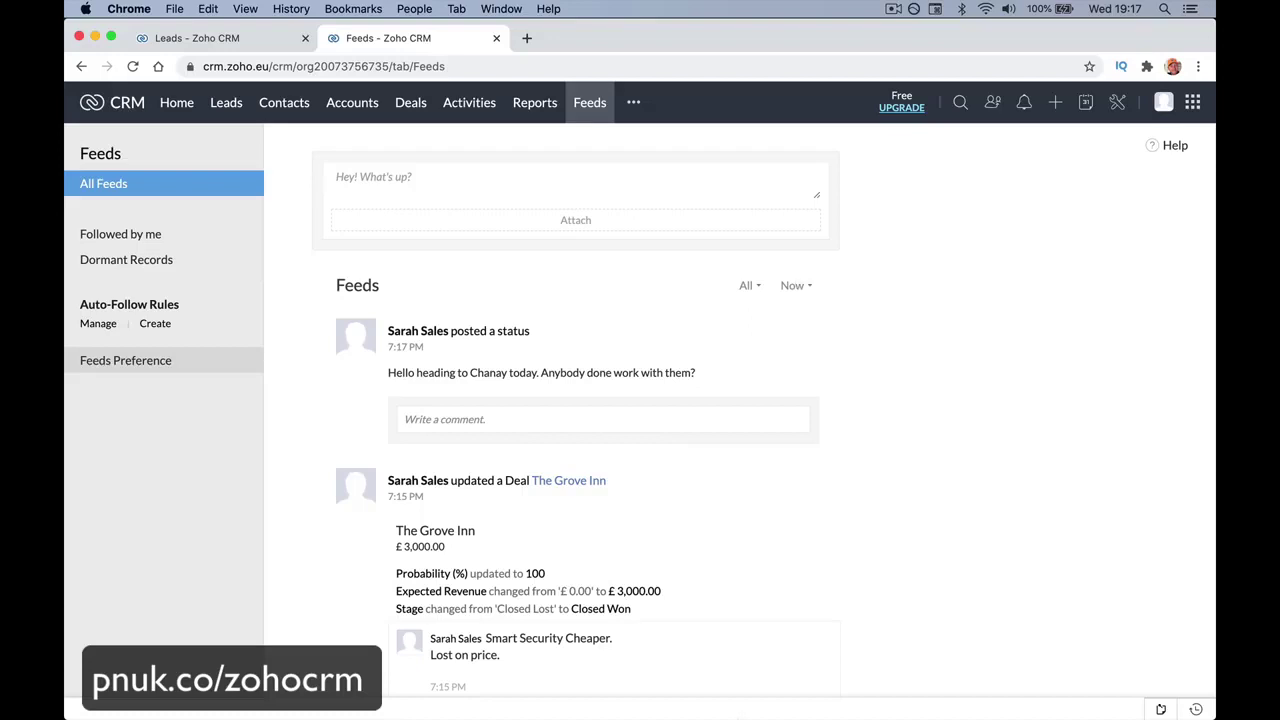
{"action": "left_click", "coordinate": [578, 685]}
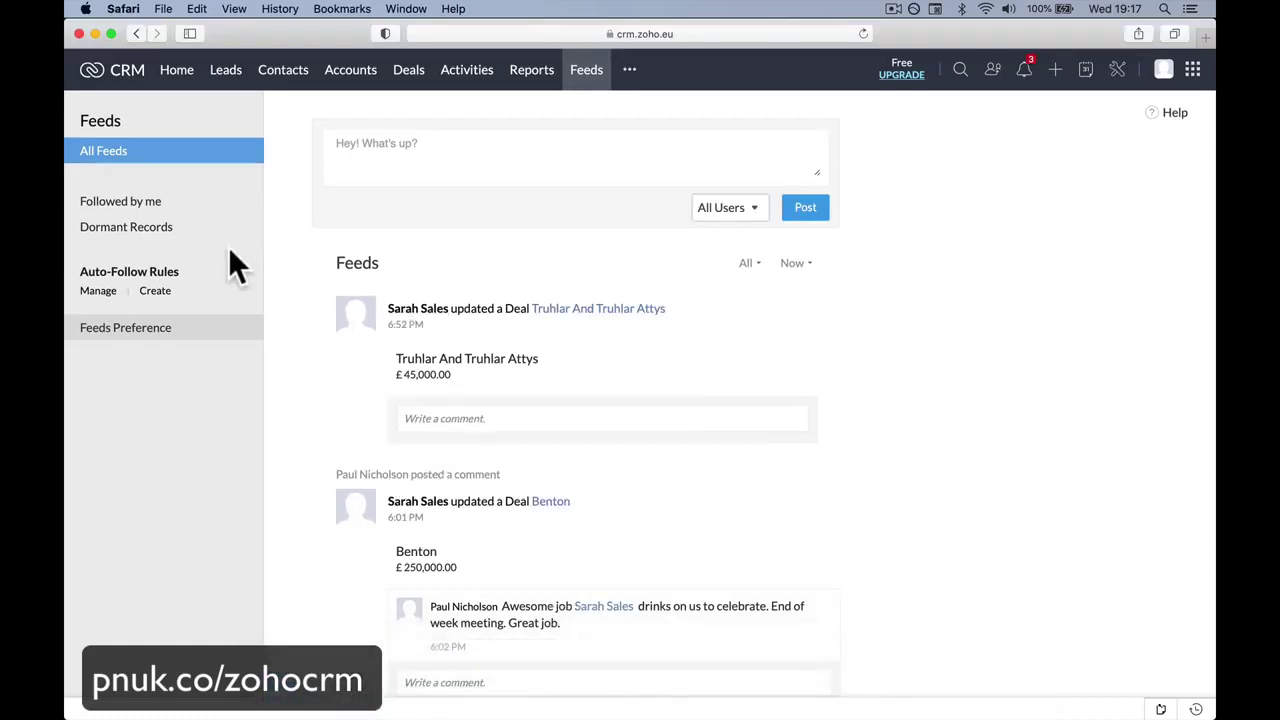
{"action": "left_click", "coordinate": [864, 33]}
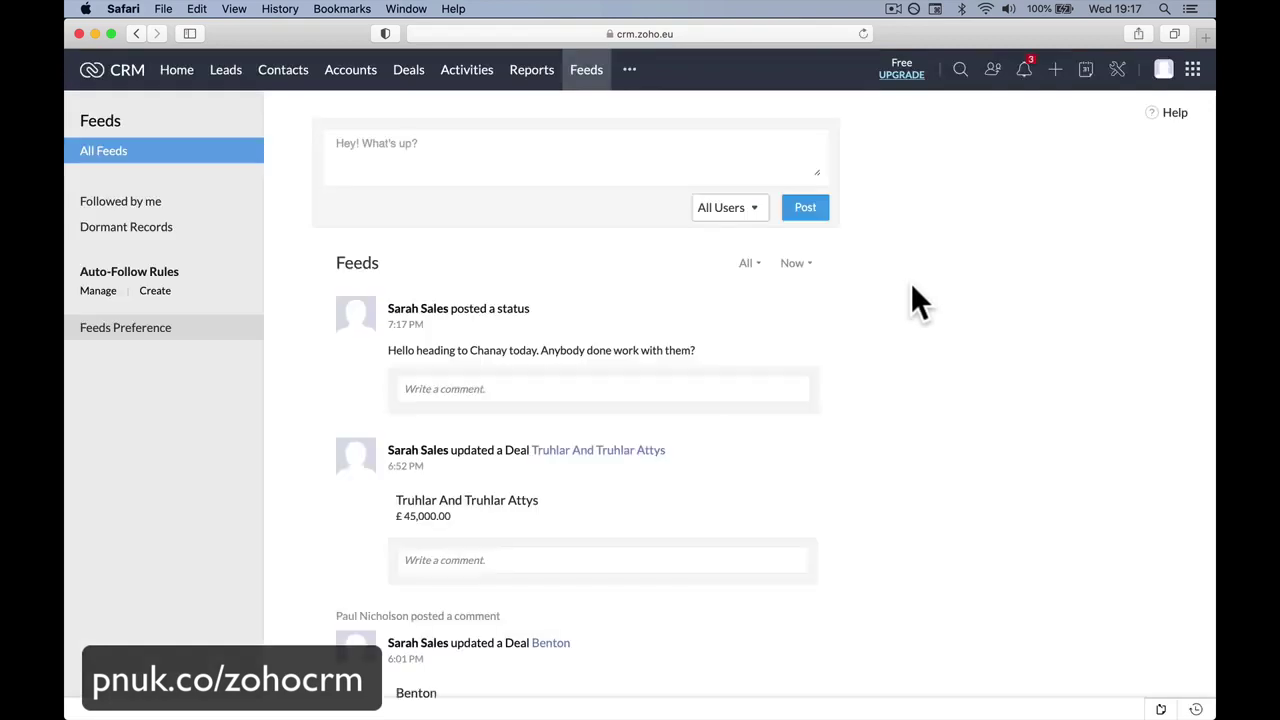
{"action": "left_click", "coordinate": [621, 378]}
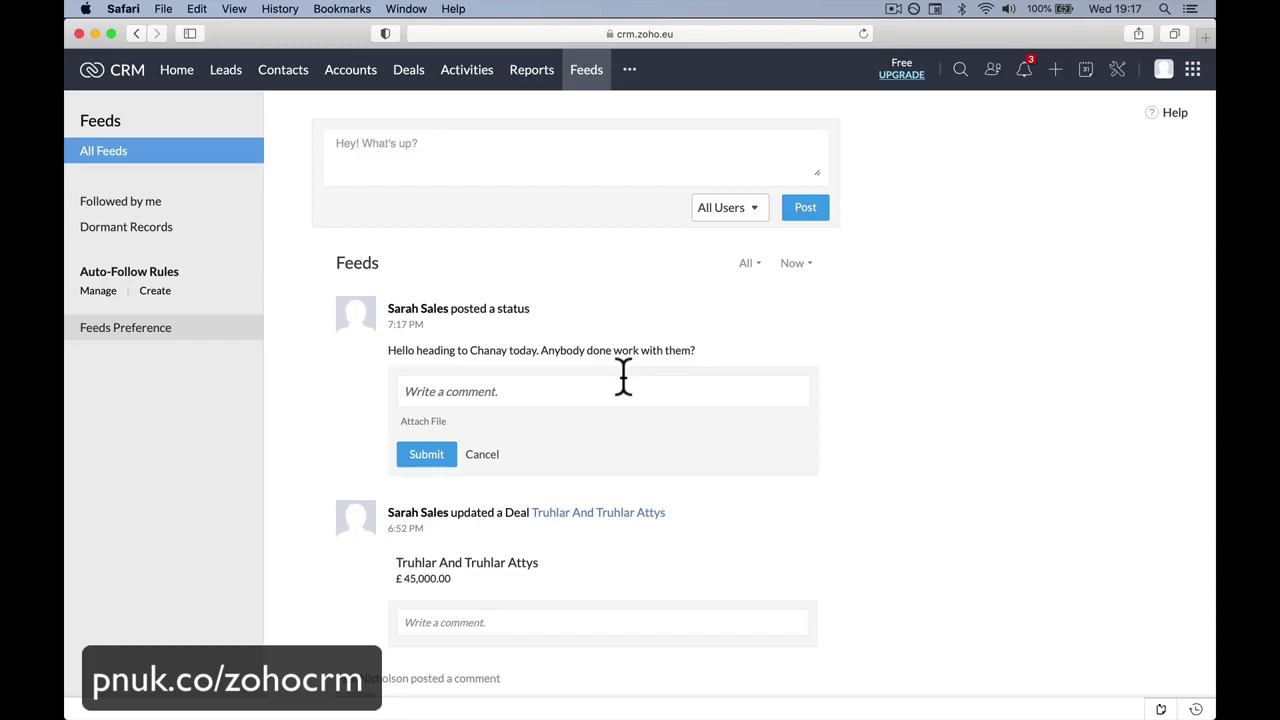
{"action": "type", "text": "Hello @"}
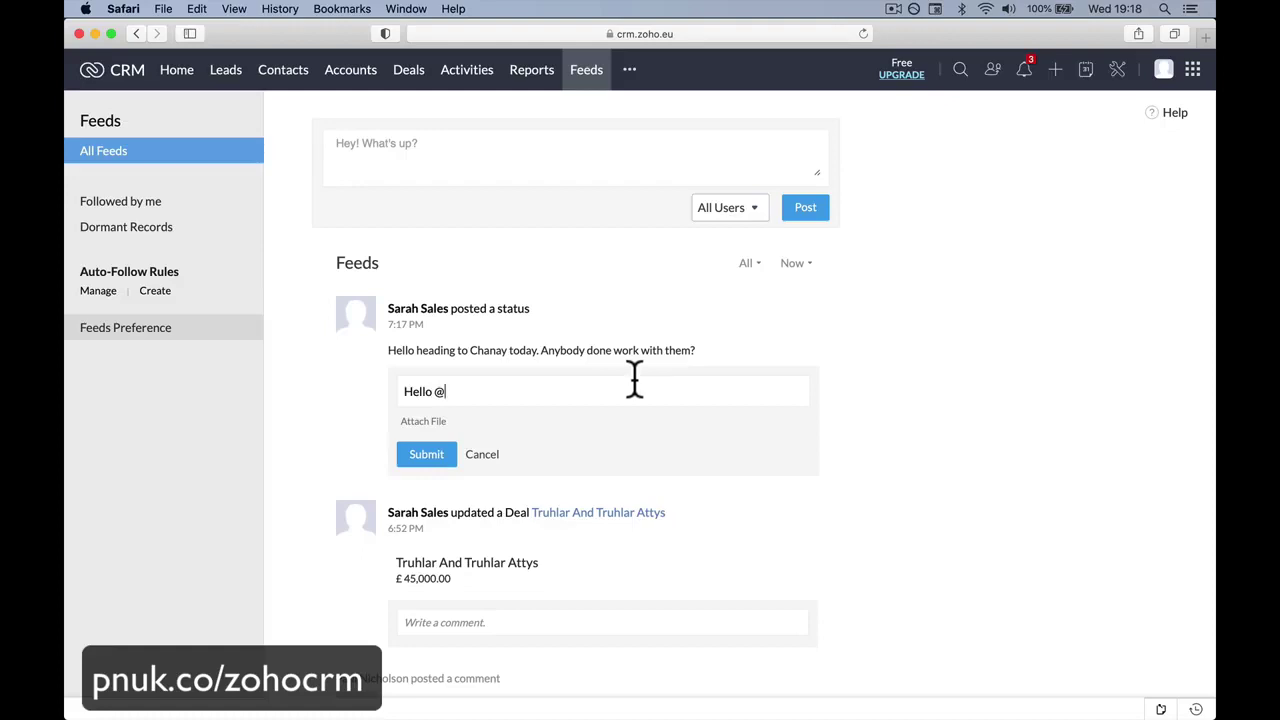
{"action": "type", "text": "sa"}
{"action": "left_click", "coordinate": [600, 433]}
{"action": "key", "text": "Left"}
{"action": "key", "text": "Left"}
{"action": "key", "text": "Left"}
{"action": "key", "text": "Left"}
{"action": "key", "text": "Left"}
{"action": "key", "text": "Left"}
{"action": "key", "text": "Left"}
{"action": "left_click", "coordinate": [554, 400]}
{"action": "type", "text": "yes"}
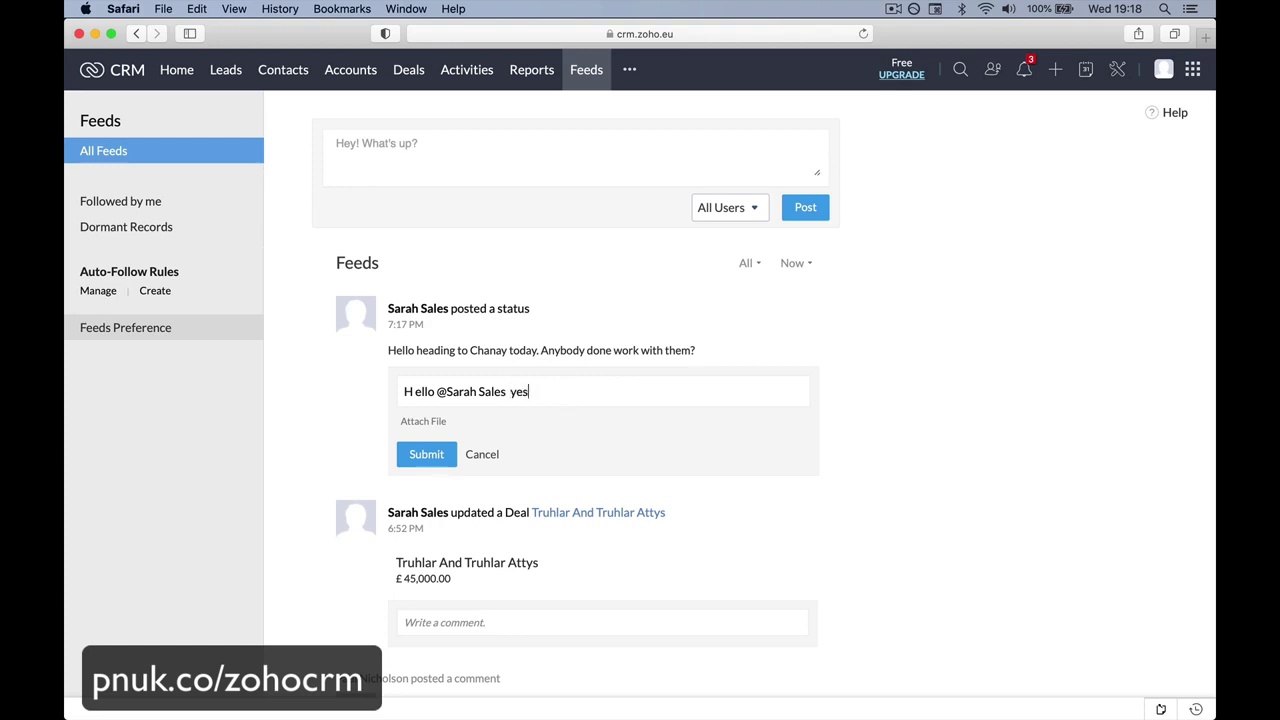
{"action": "type", "text": " I know them. I'll come"}
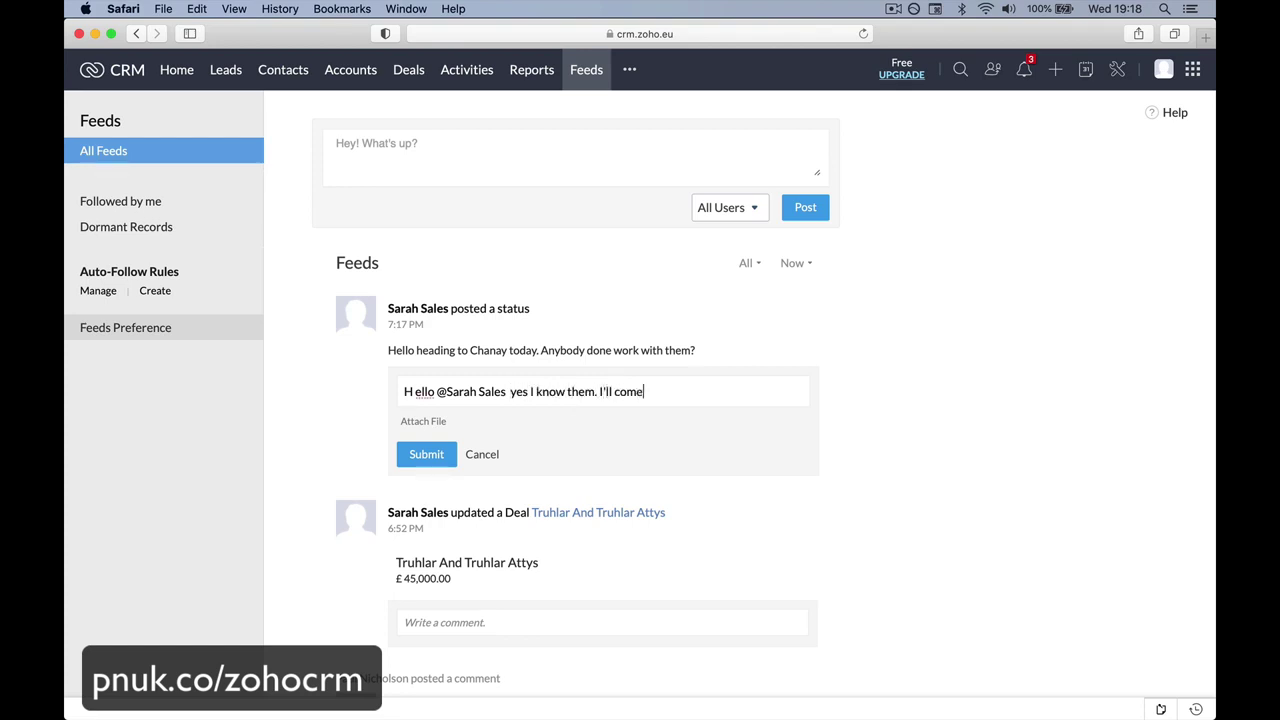
{"action": "type", "text": " and chat with you."}
{"action": "left_click", "coordinate": [410, 458]}
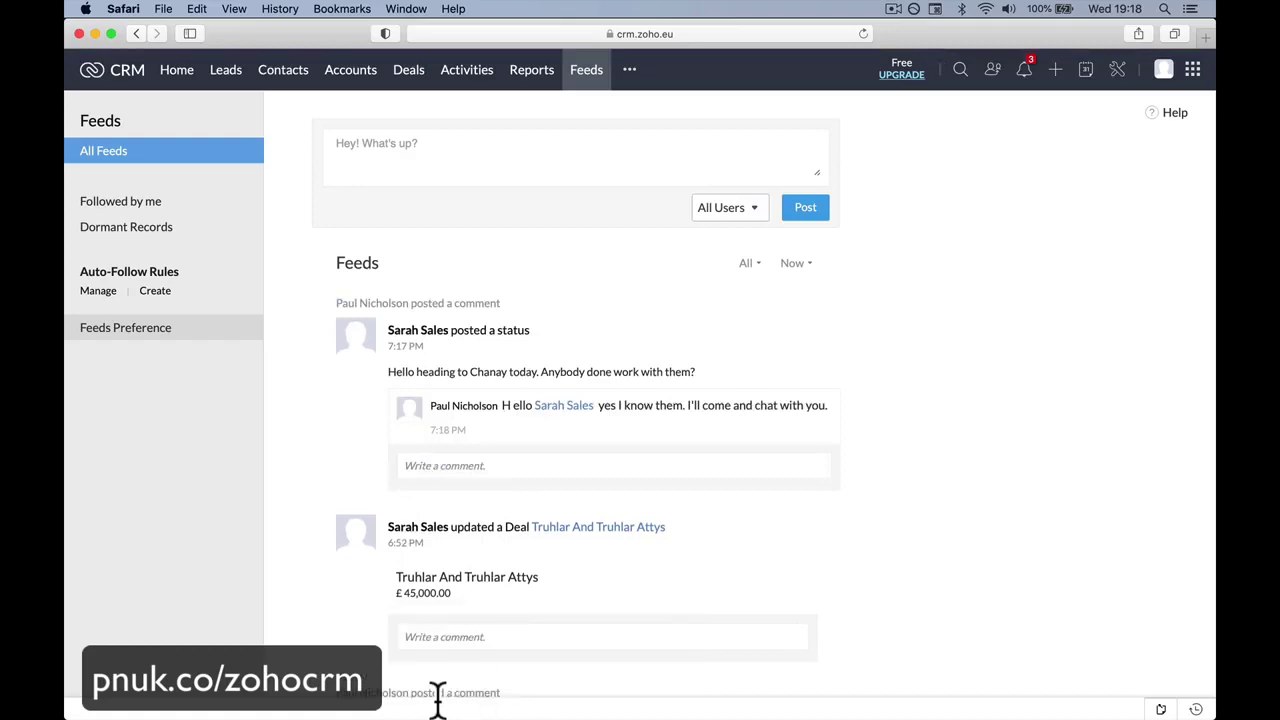
Back in Chrome, open the £55,000.00 Chanay deal from the Needs Analysis column of the Deals board.
{"action": "mouse_move", "coordinate": [414, 686]}
{"action": "left_click", "coordinate": [500, 680]}
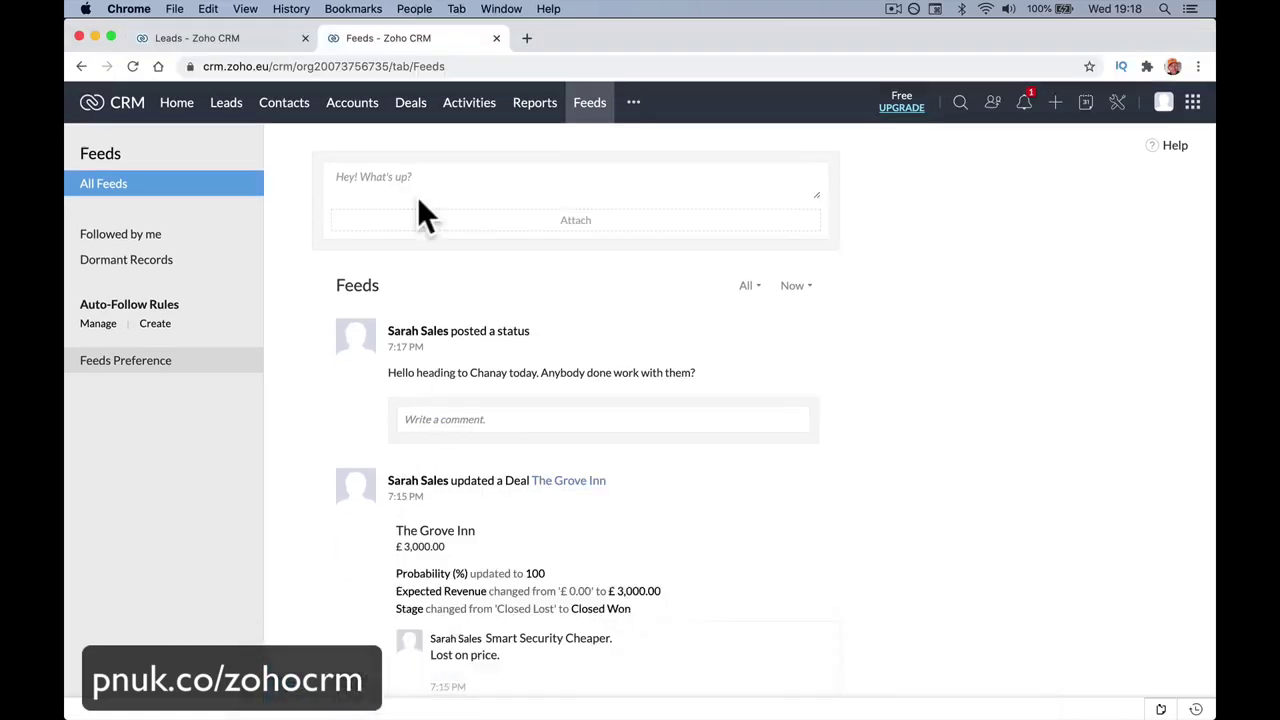
{"action": "left_click", "coordinate": [417, 118]}
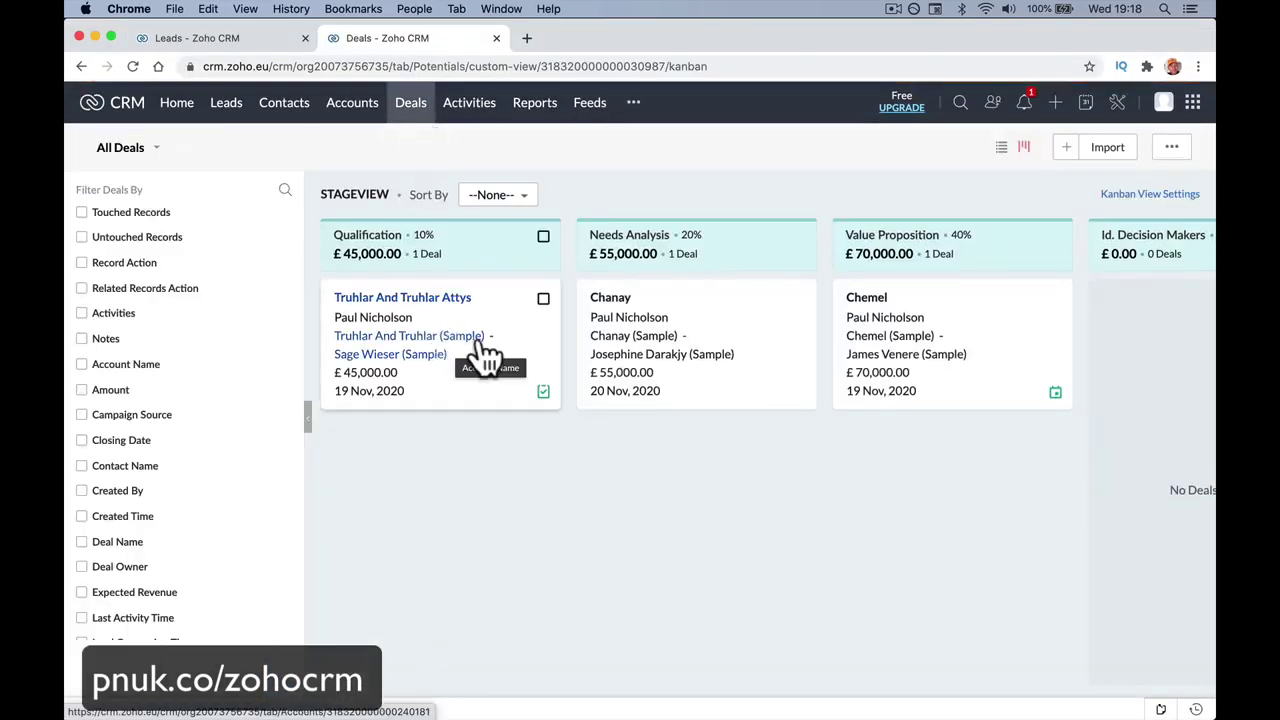
{"action": "scroll", "coordinate": [665, 352], "scroll_direction": "right", "scroll_amount": 10}
{"action": "scroll", "coordinate": [663, 340], "scroll_direction": "left", "scroll_amount": 15}
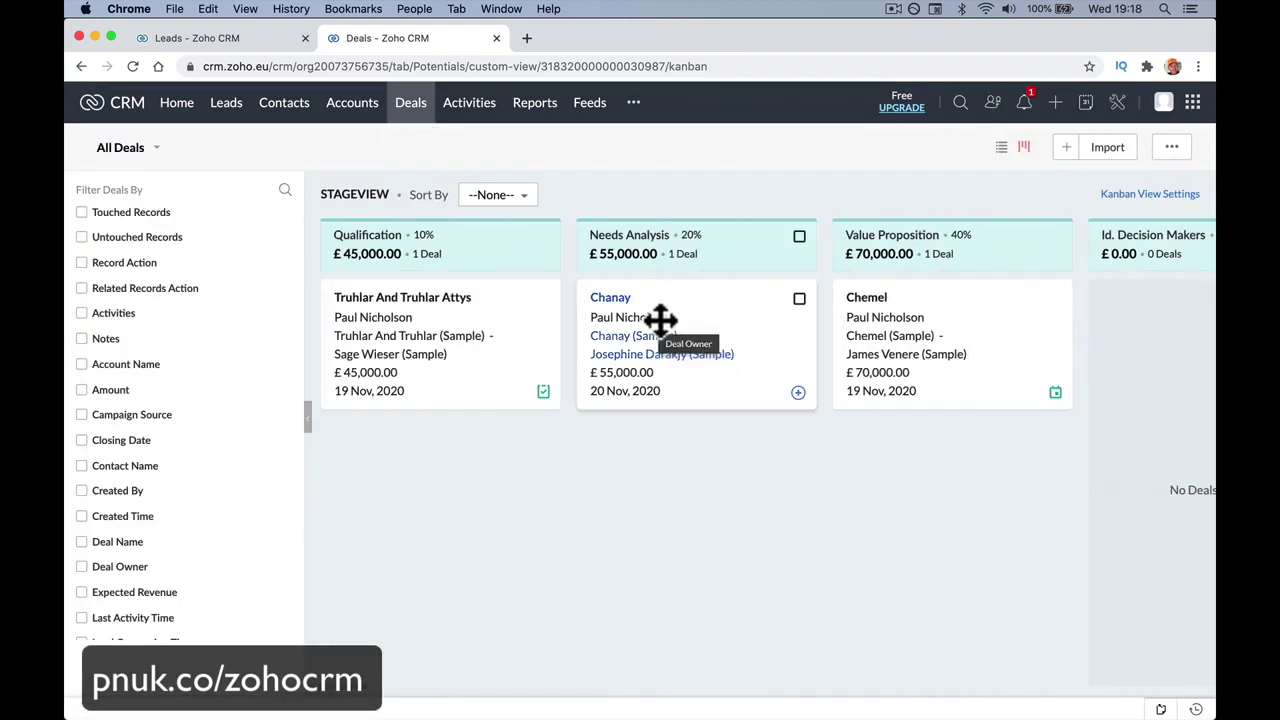
{"action": "left_click", "coordinate": [624, 306]}
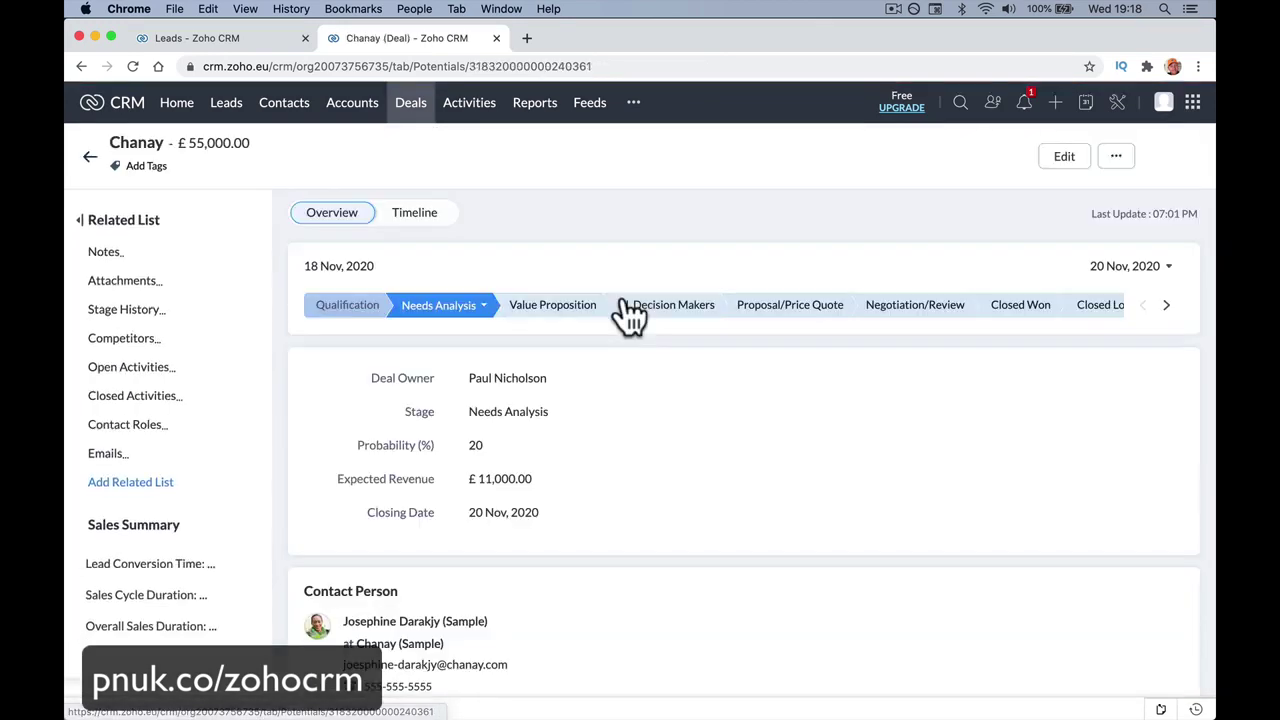
In the Safari session, open the Chanay deal from the Deals board and scroll to its two existing notes.
{"action": "scroll", "coordinate": [540, 420], "scroll_direction": "down", "scroll_amount": 5}
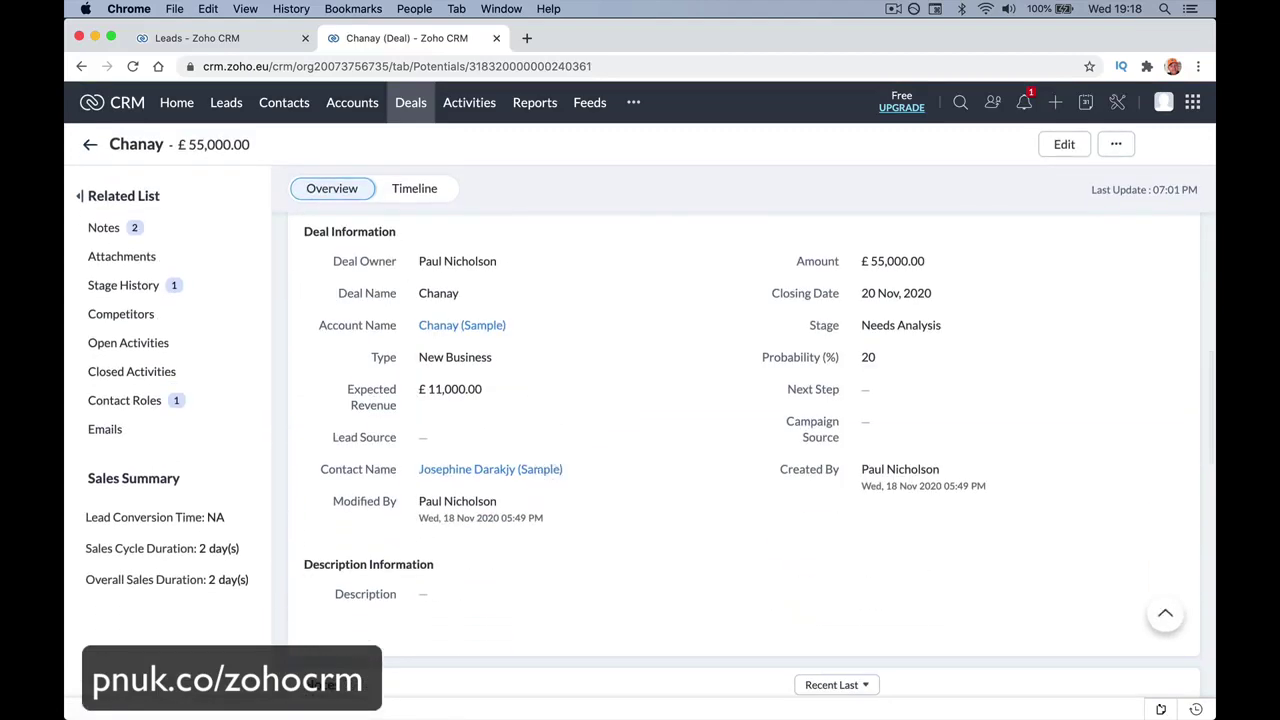
{"action": "left_click", "coordinate": [574, 682]}
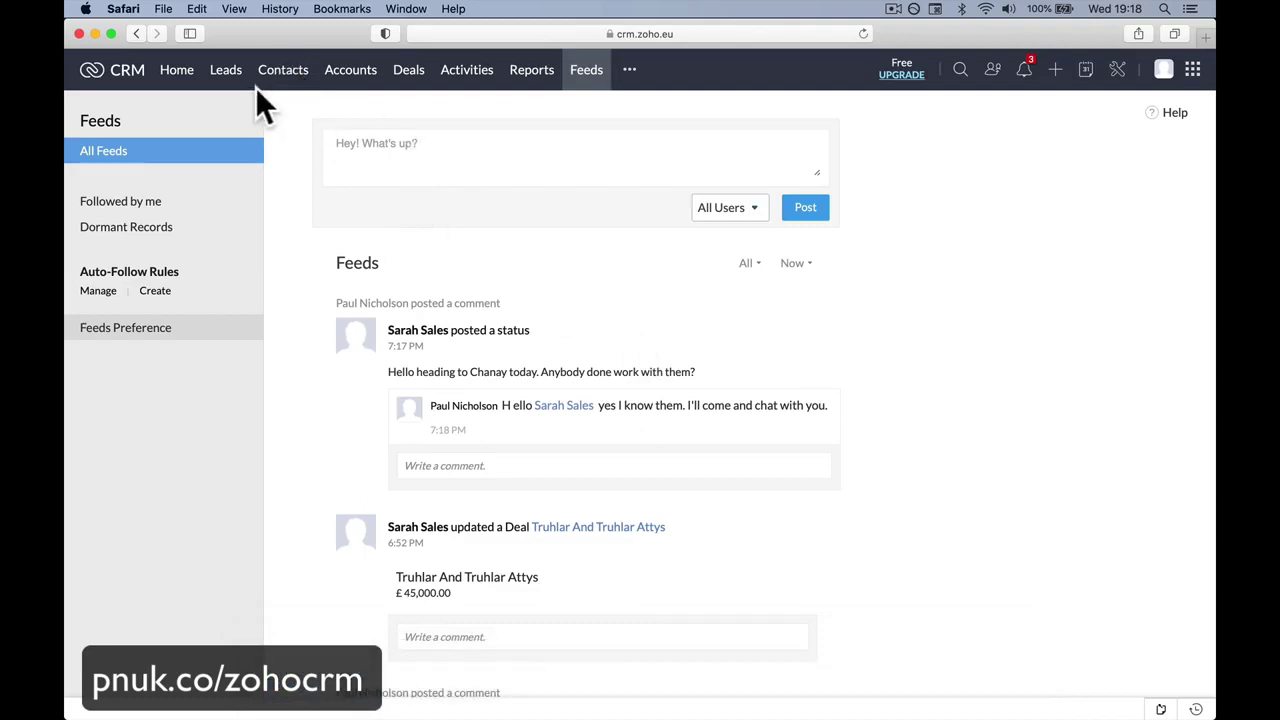
{"action": "left_click", "coordinate": [402, 72]}
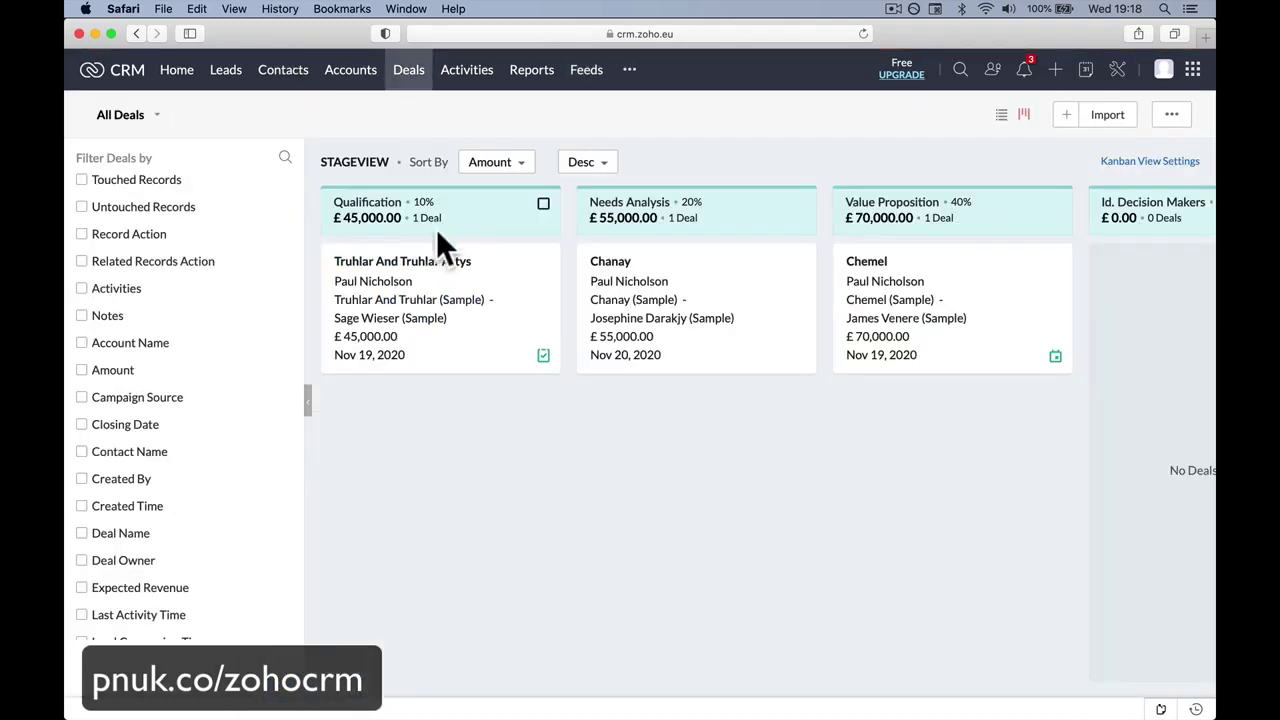
{"action": "left_click", "coordinate": [607, 261]}
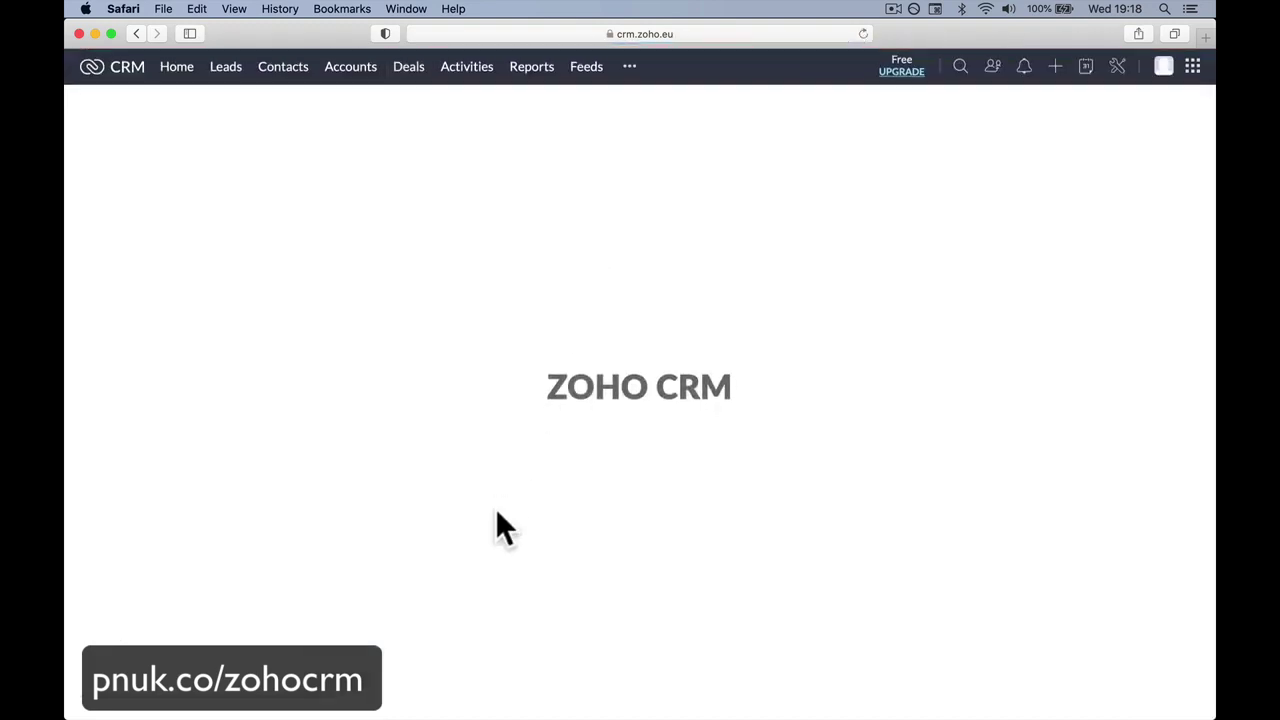
{"action": "scroll", "coordinate": [497, 518], "scroll_direction": "down", "scroll_amount": 4}
{"action": "scroll", "coordinate": [500, 522], "scroll_direction": "down", "scroll_amount": 3}
{"action": "scroll", "coordinate": [500, 530], "scroll_direction": "down", "scroll_amount": 5}
{"action": "scroll", "coordinate": [497, 526], "scroll_direction": "up", "scroll_amount": 1}
{"action": "left_click", "coordinate": [494, 500]}
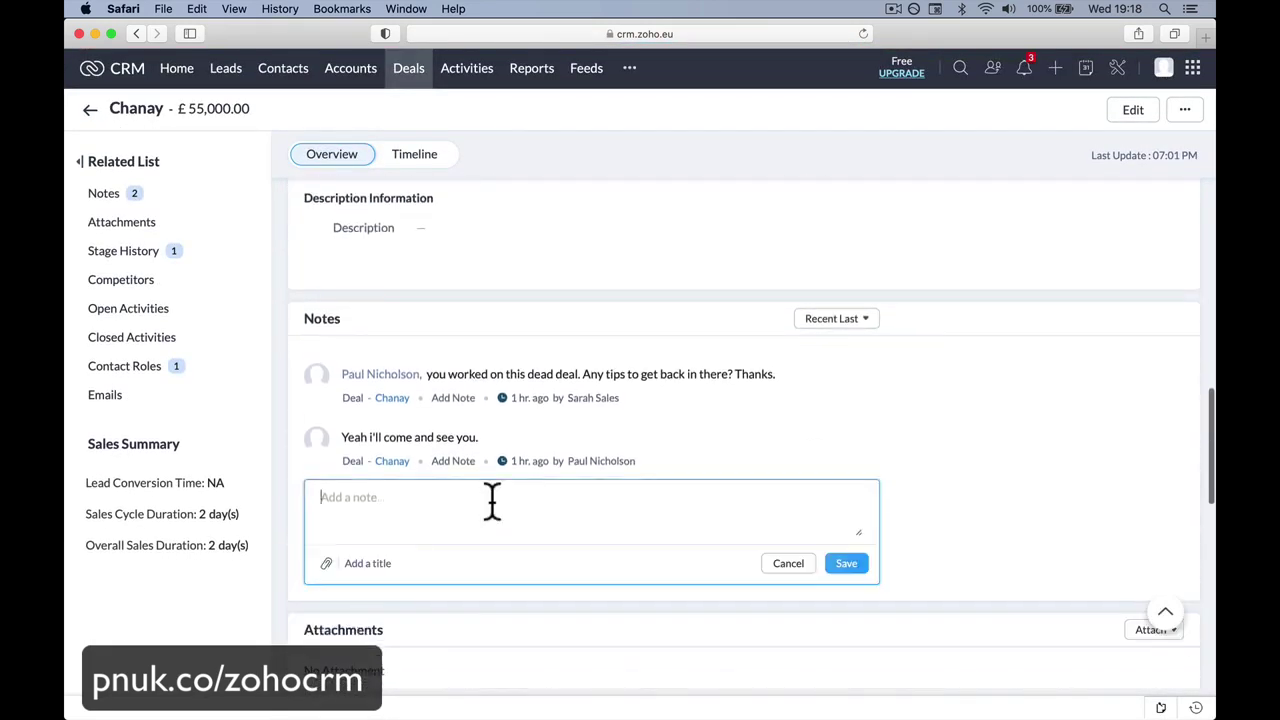
{"action": "type", "text": "@"}
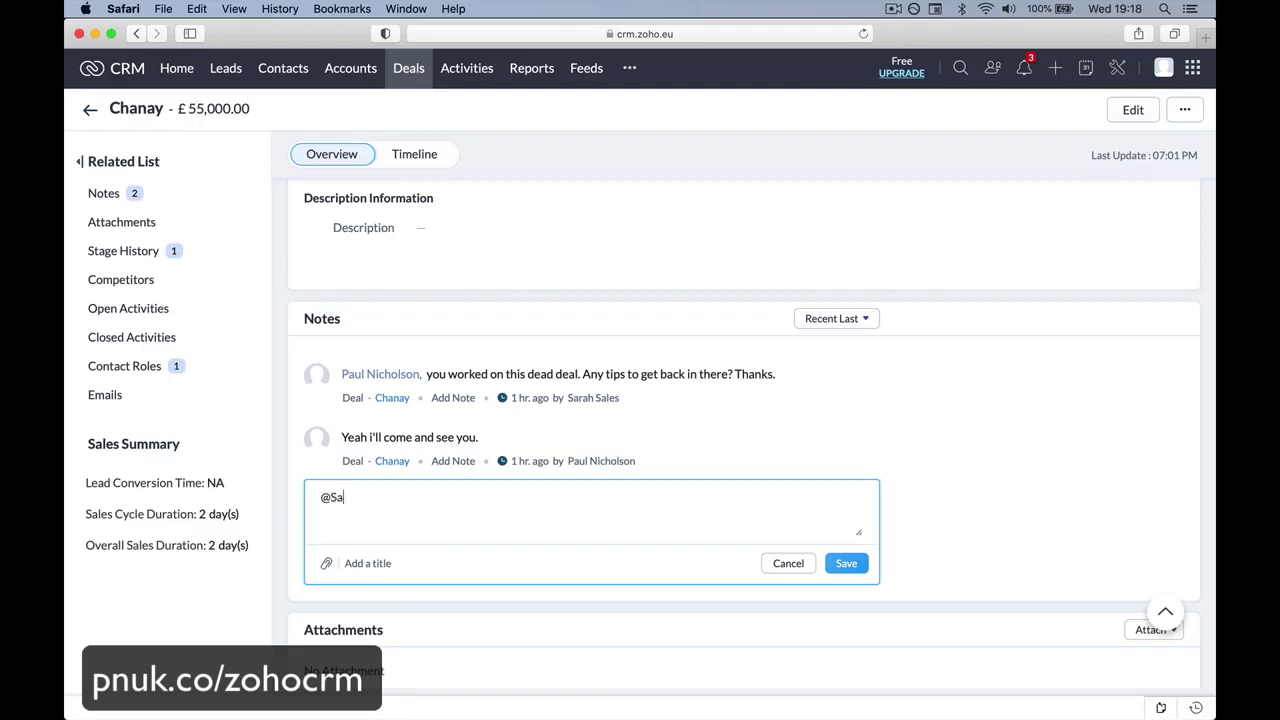
{"action": "type", "text": "Sa"}
{"action": "left_click", "coordinate": [505, 525]}
{"action": "type", "text": "can you look into this d"}
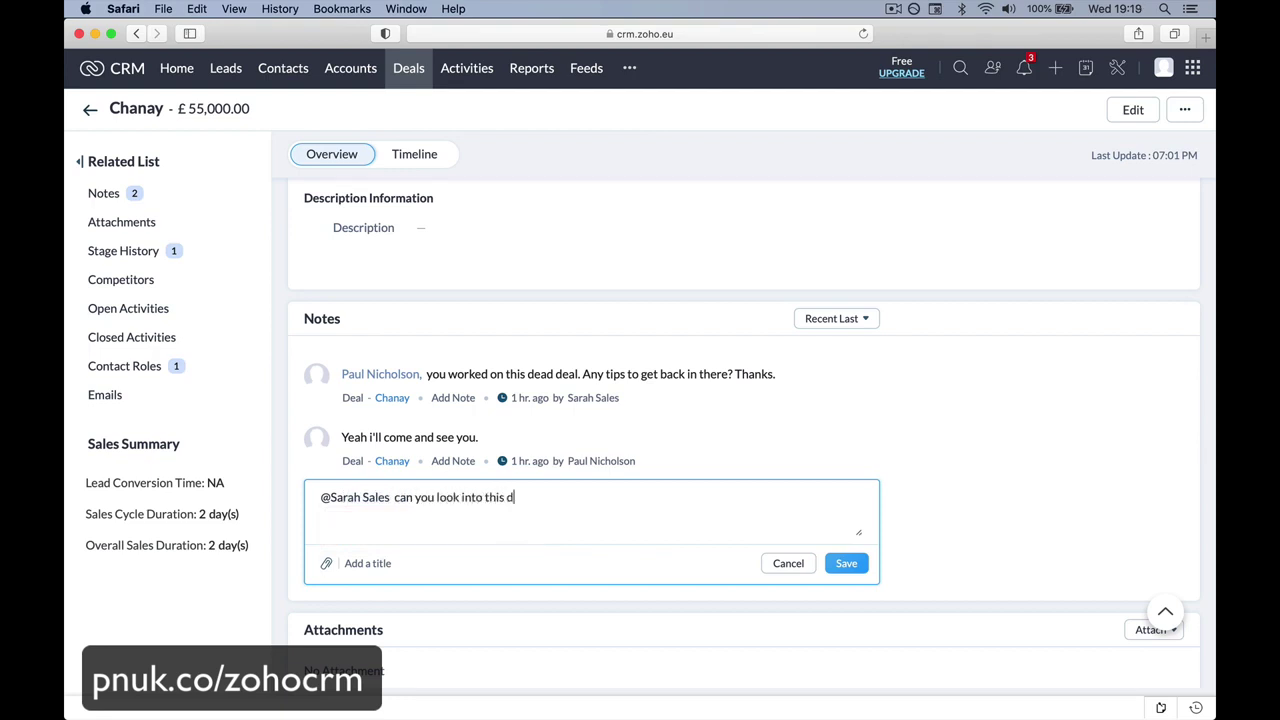
{"action": "type", "text": "eal. I think it may be"}
{"action": "type", "text": " a good time to visit."}
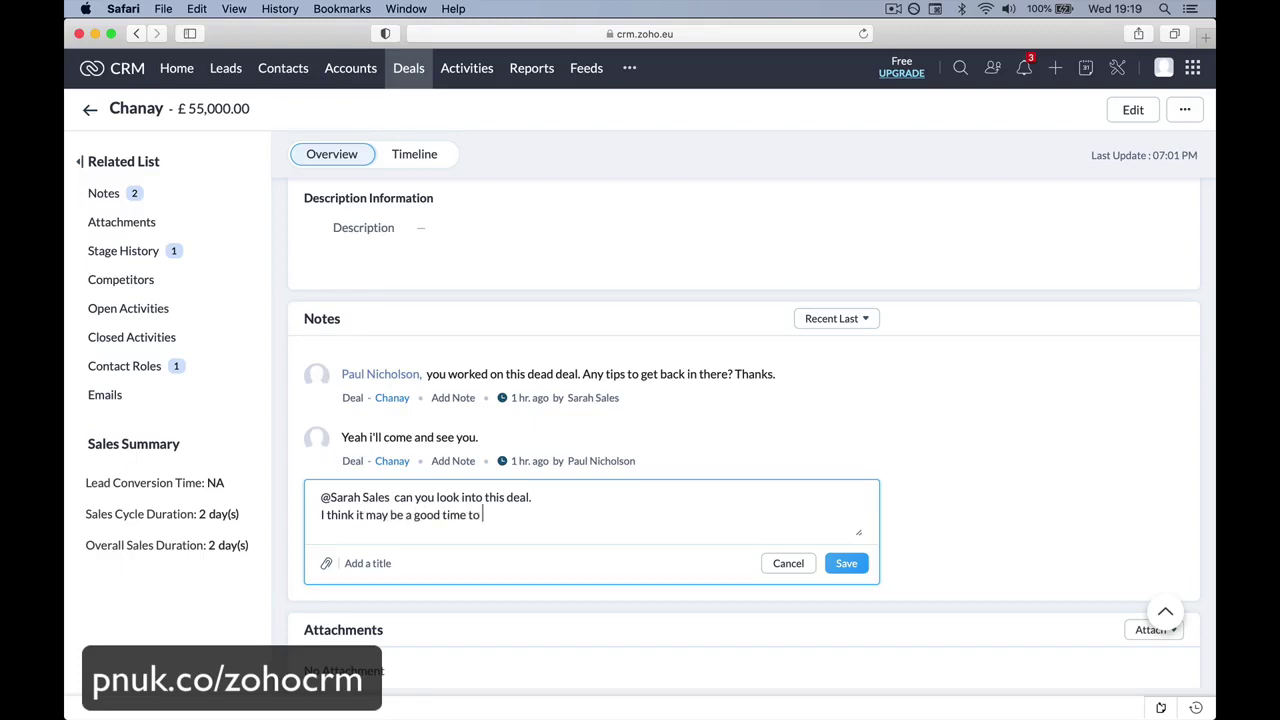
{"action": "left_click", "coordinate": [840, 566]}
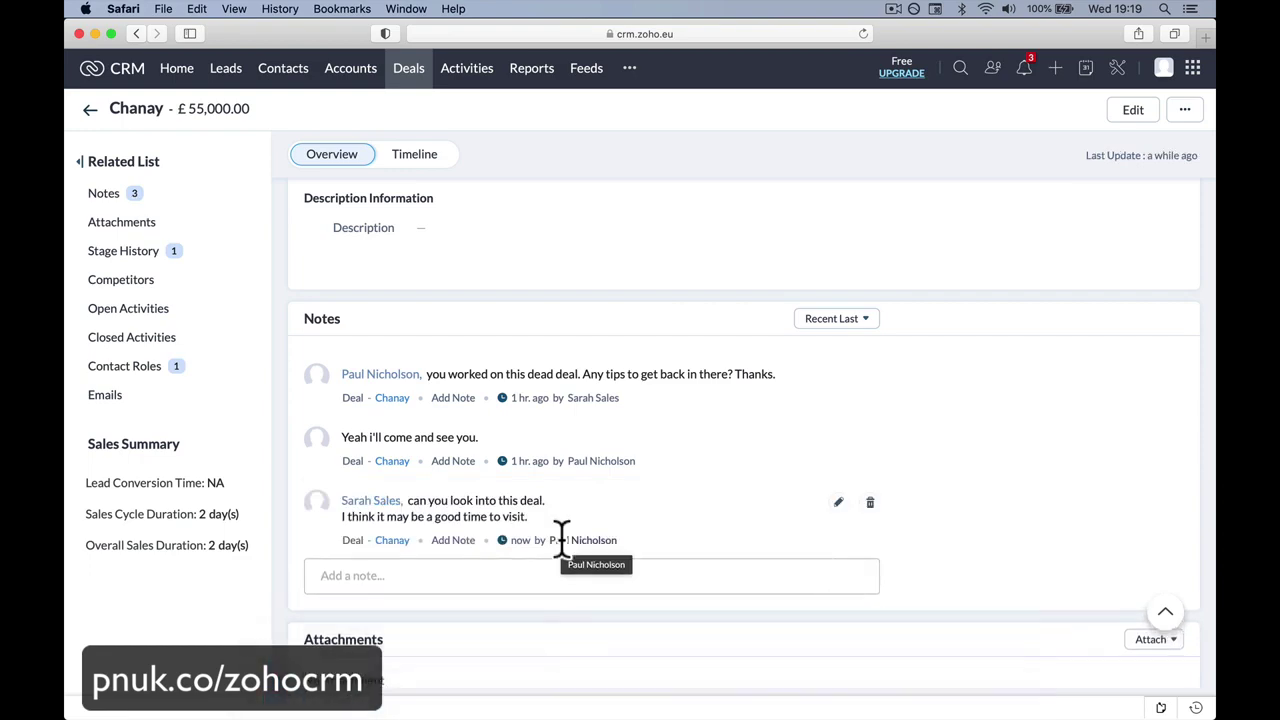
{"action": "scroll", "coordinate": [522, 349], "scroll_direction": "up", "scroll_amount": 10}
Change the Chanay Deal Owner field to the sales colleague and confirm with Change Owner.
{"action": "scroll", "coordinate": [530, 350], "scroll_direction": "up", "scroll_amount": 5}
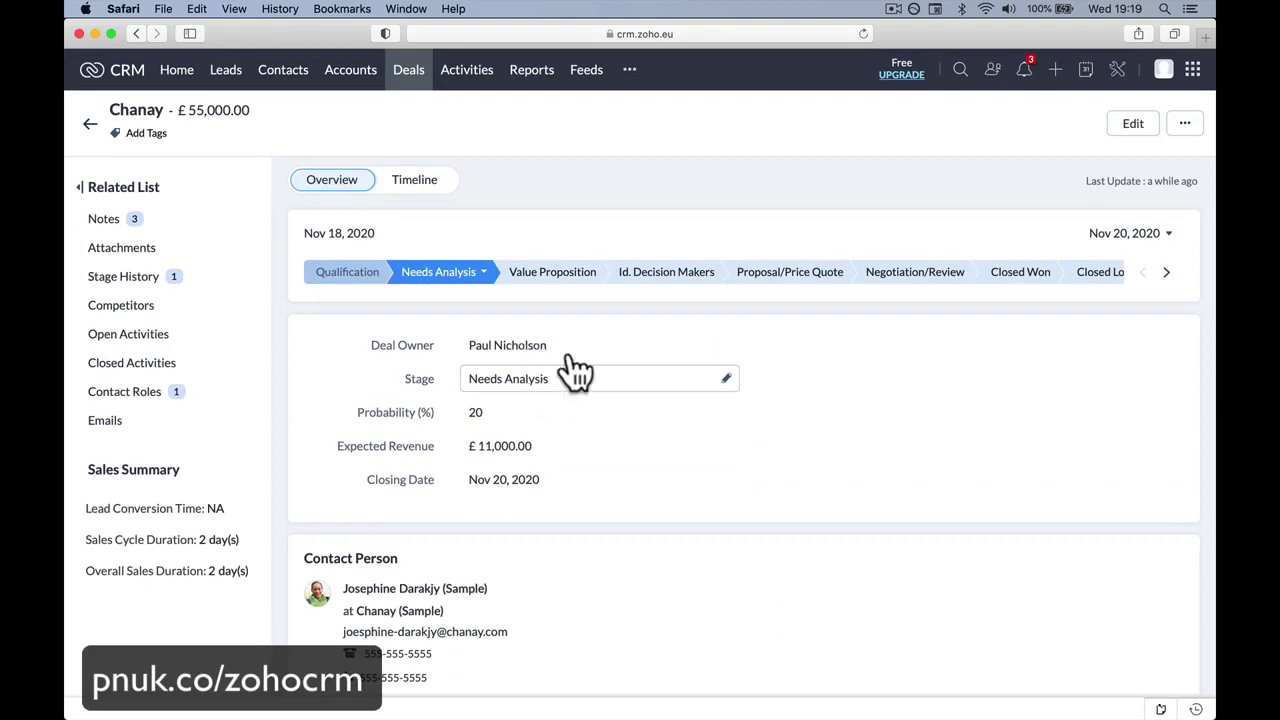
{"action": "left_click", "coordinate": [725, 345]}
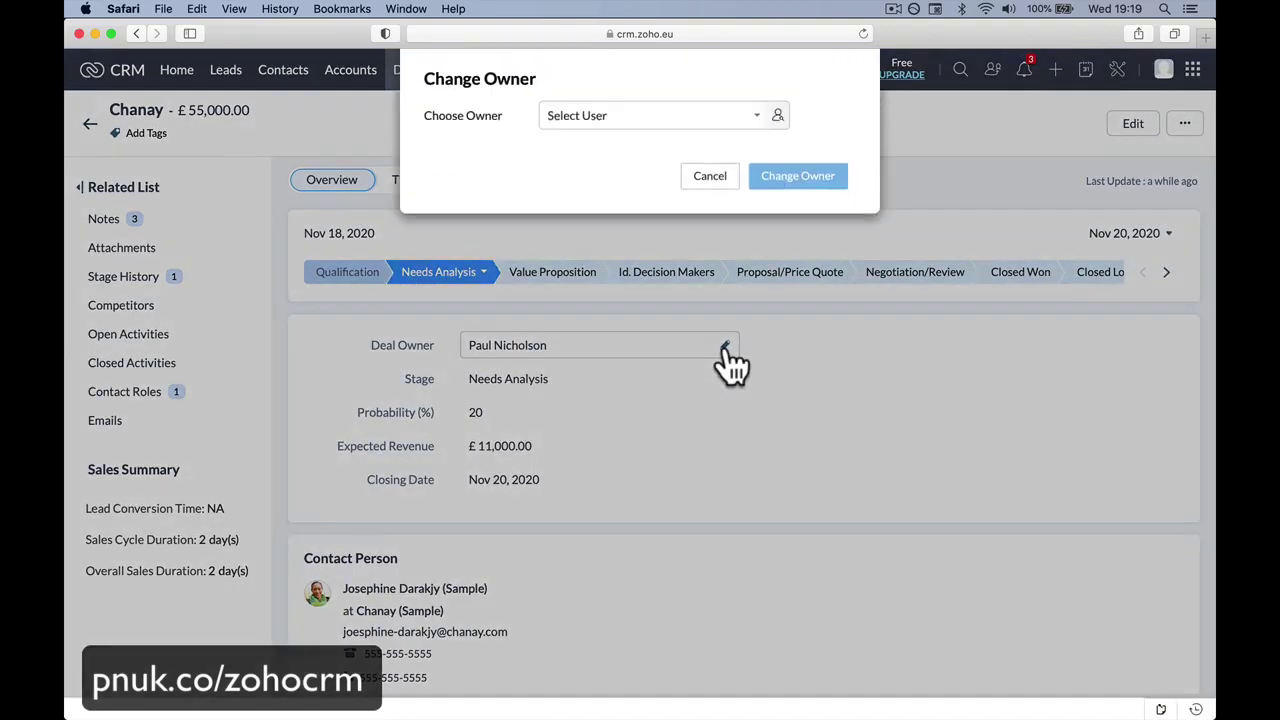
{"action": "left_click", "coordinate": [752, 120]}
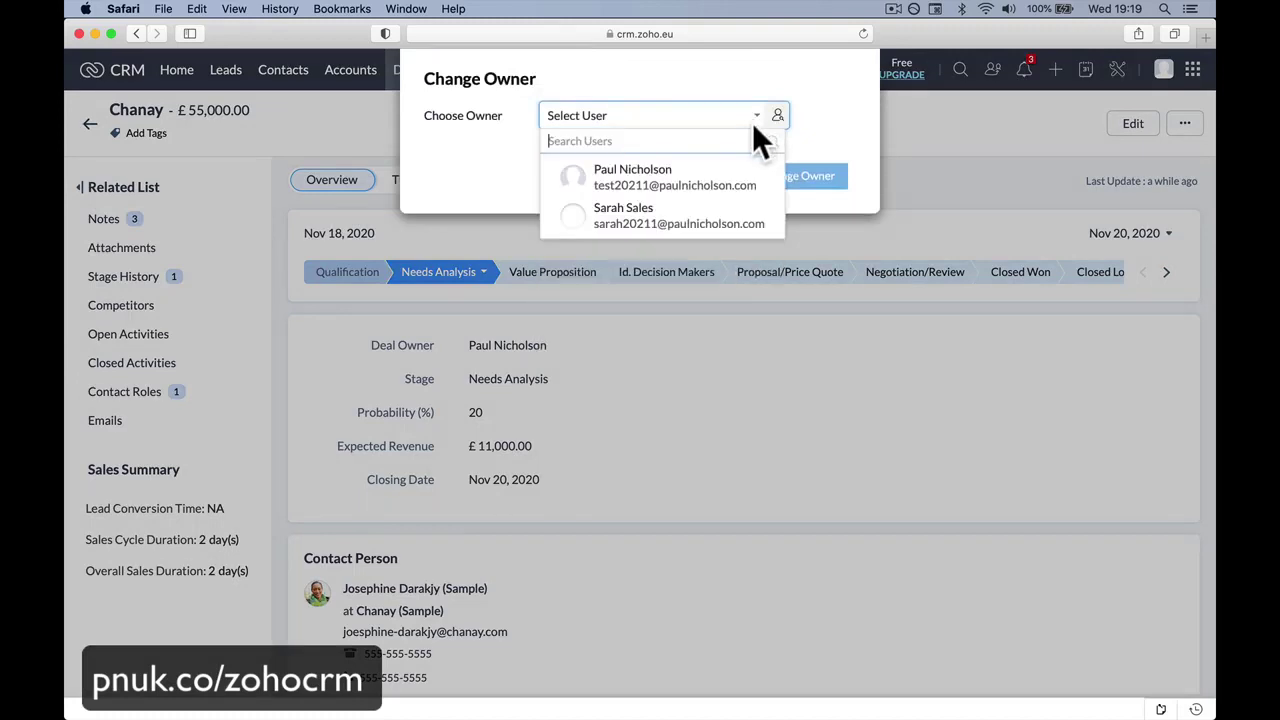
{"action": "left_click", "coordinate": [686, 214]}
{"action": "left_click", "coordinate": [765, 198]}
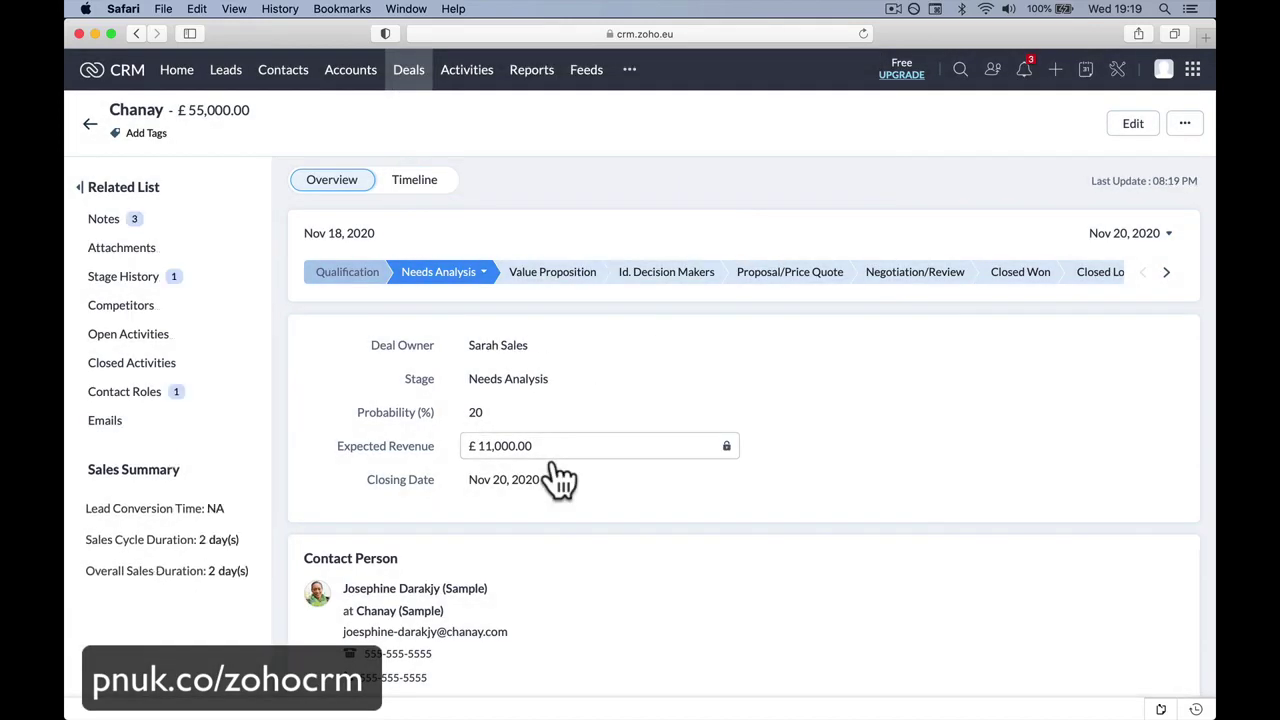
In Chrome, review the Chanay comment and owner-update notifications, then open the deal from the popup.
{"action": "left_click", "coordinate": [500, 686]}
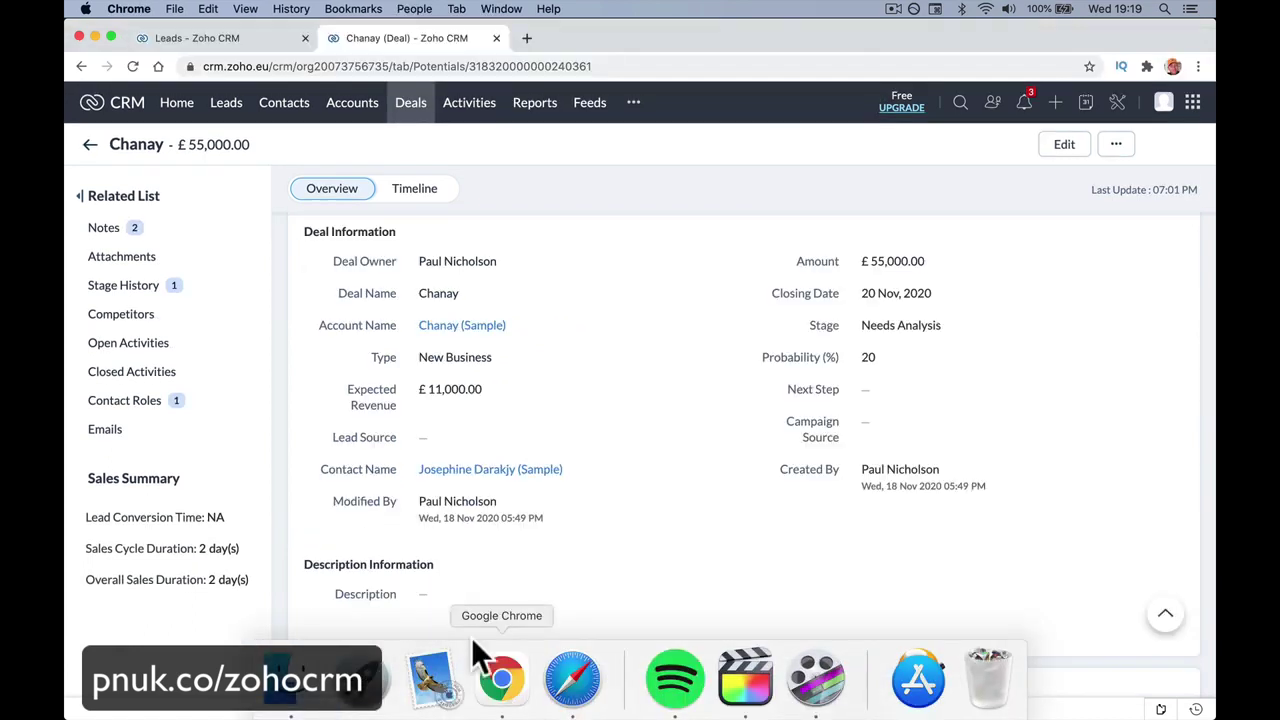
{"action": "left_click", "coordinate": [1024, 108]}
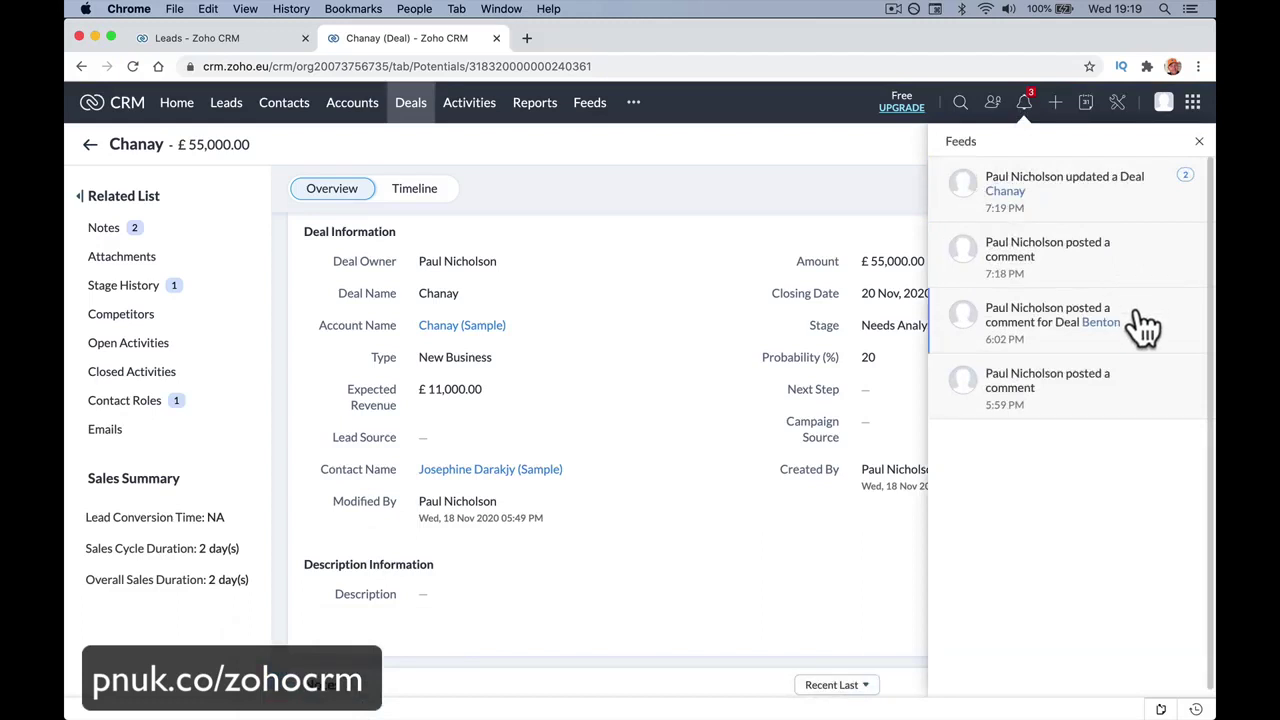
{"action": "left_click", "coordinate": [1122, 274]}
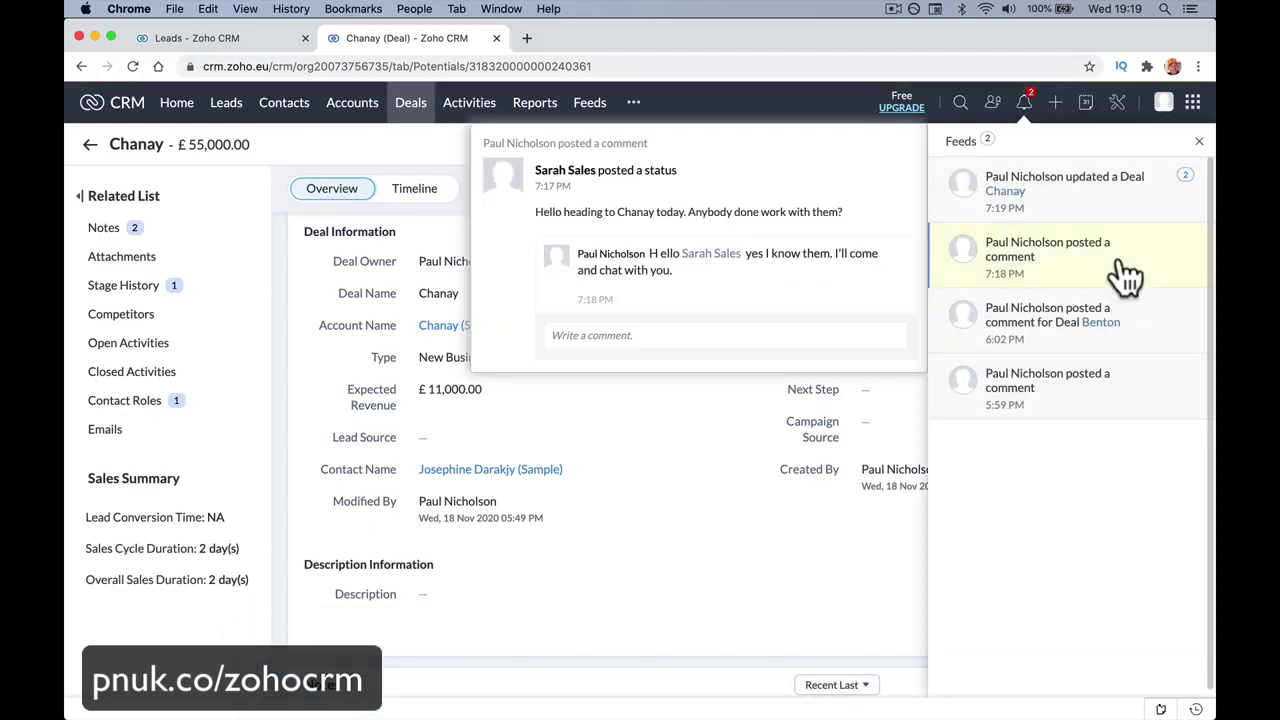
{"action": "left_click", "coordinate": [1096, 200]}
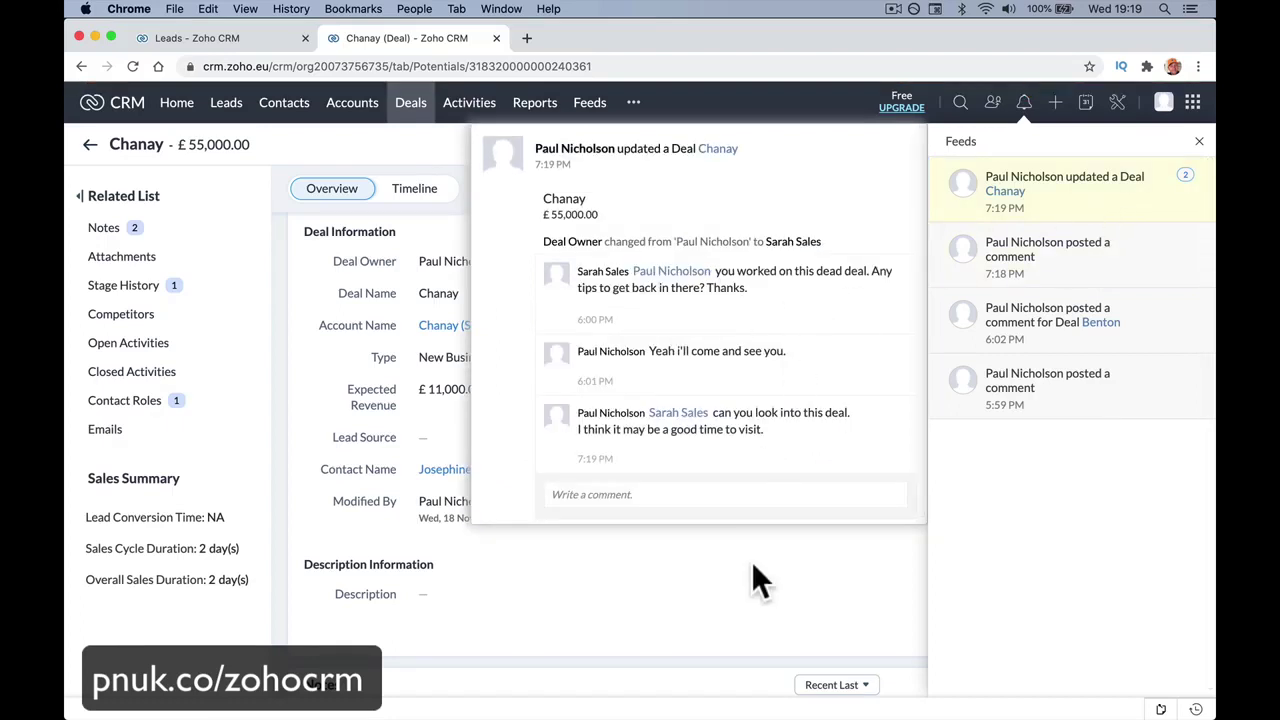
{"action": "left_click", "coordinate": [716, 149]}
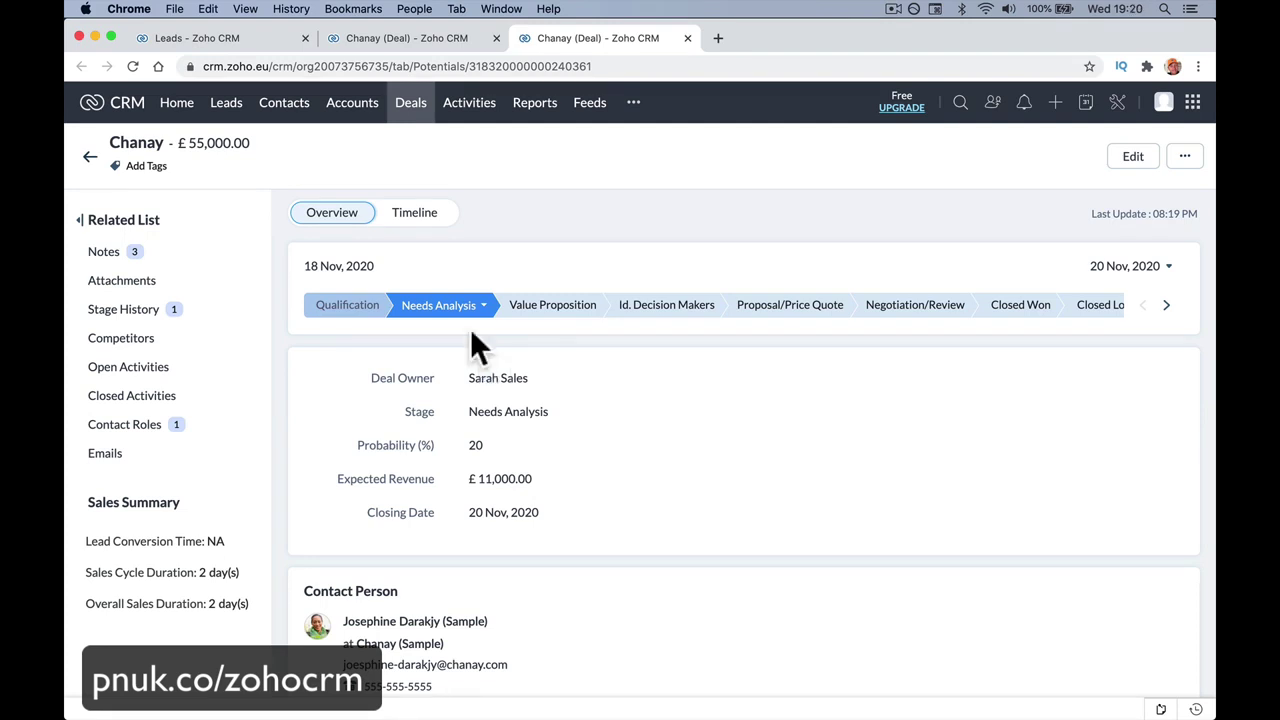
Drag the Chanay card into Closed Won and check Feeds for probability 100 and £55,000.00 revenue.
{"action": "left_click", "coordinate": [419, 108]}
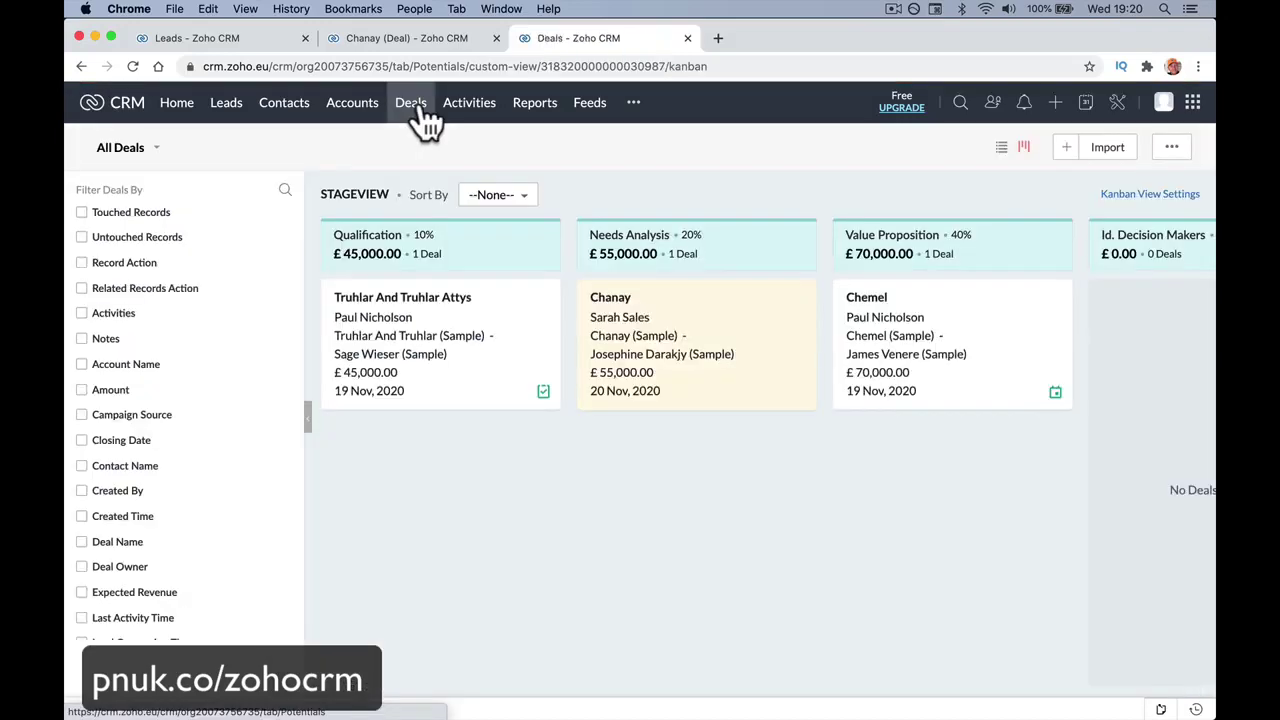
{"action": "scroll", "coordinate": [604, 443], "scroll_direction": "right", "scroll_amount": 5}
{"action": "scroll", "coordinate": [604, 443], "scroll_direction": "right", "scroll_amount": 5}
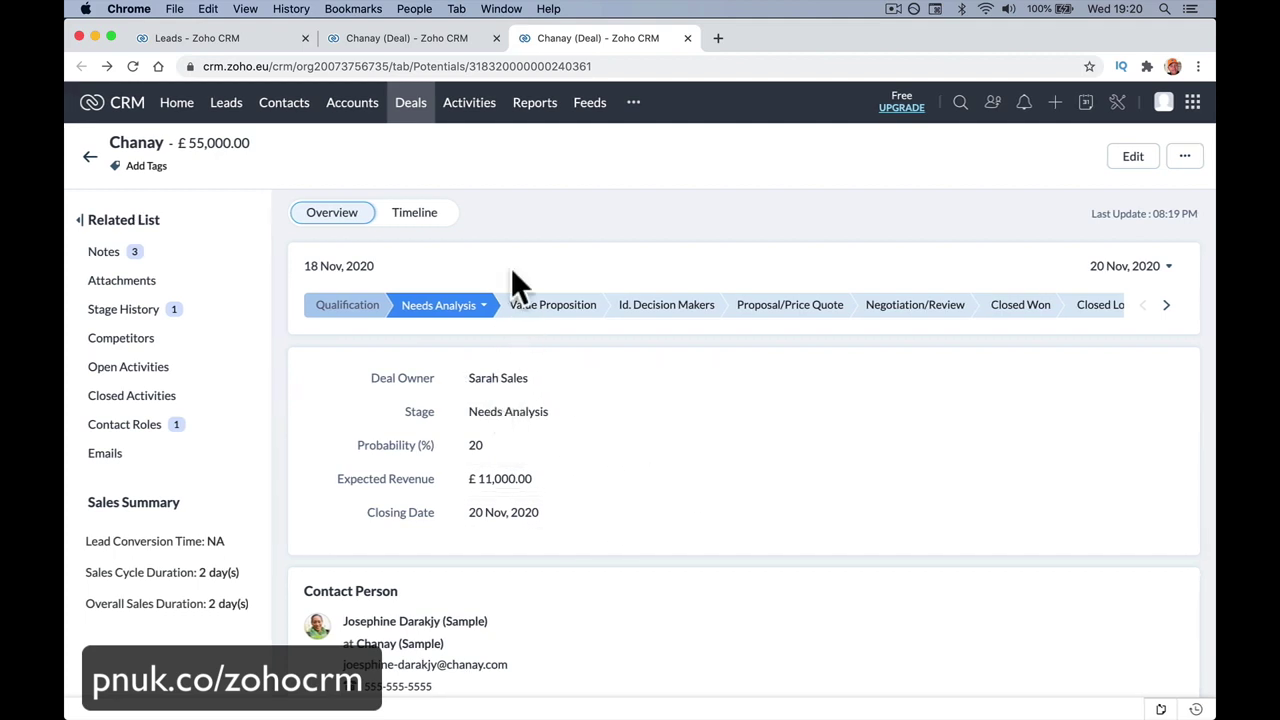
{"action": "left_click", "coordinate": [411, 110]}
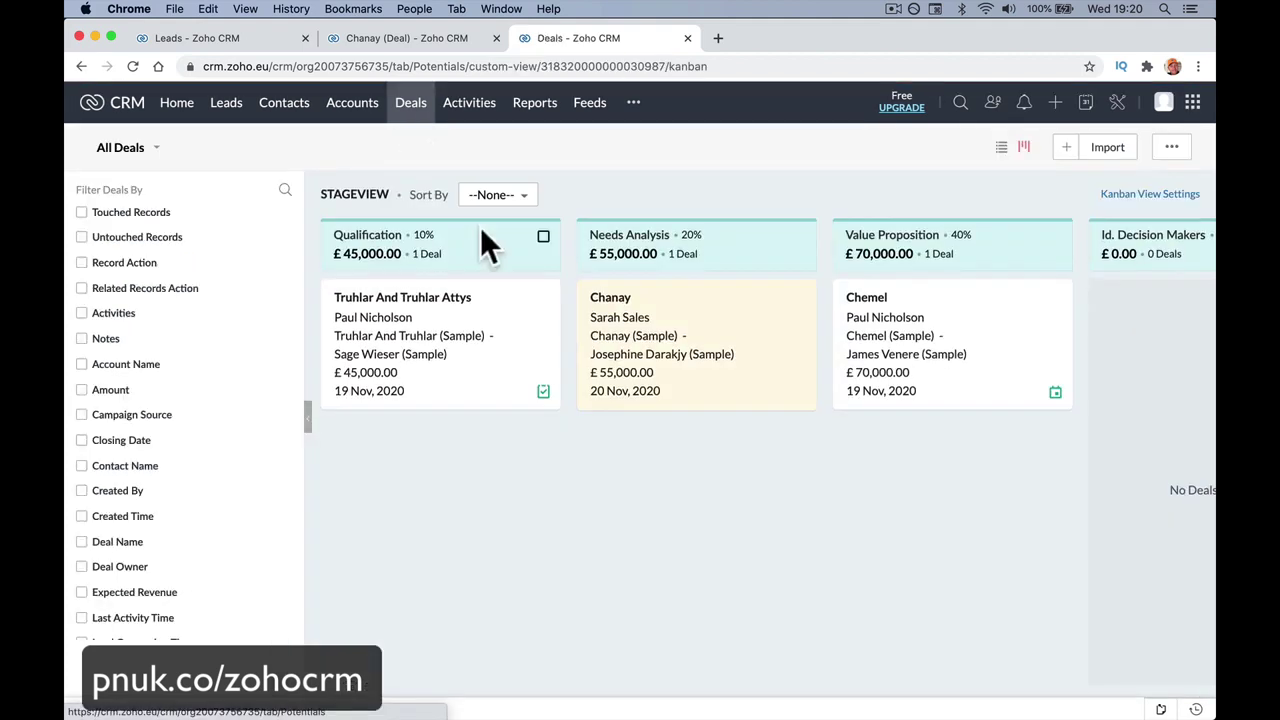
{"action": "scroll", "coordinate": [589, 314], "scroll_direction": "right", "scroll_amount": 4}
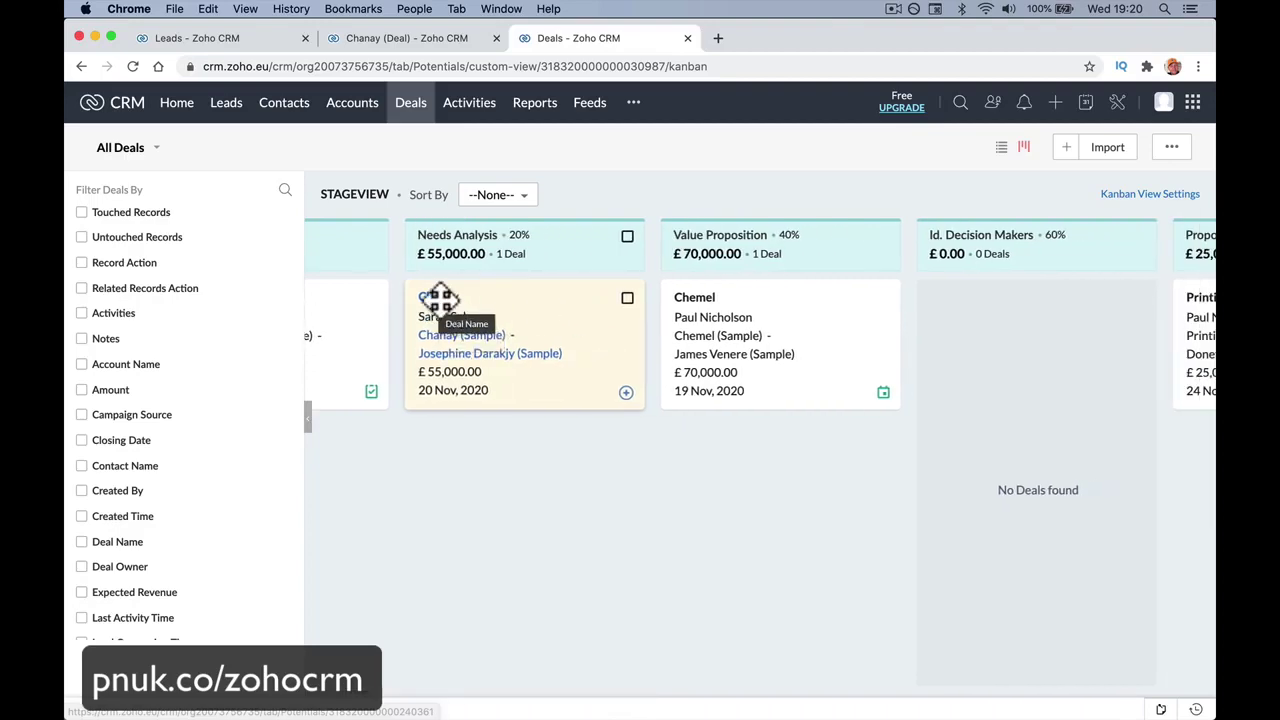
{"action": "left_click_drag", "start_coordinate": [440, 298], "coordinate": [665, 300]}
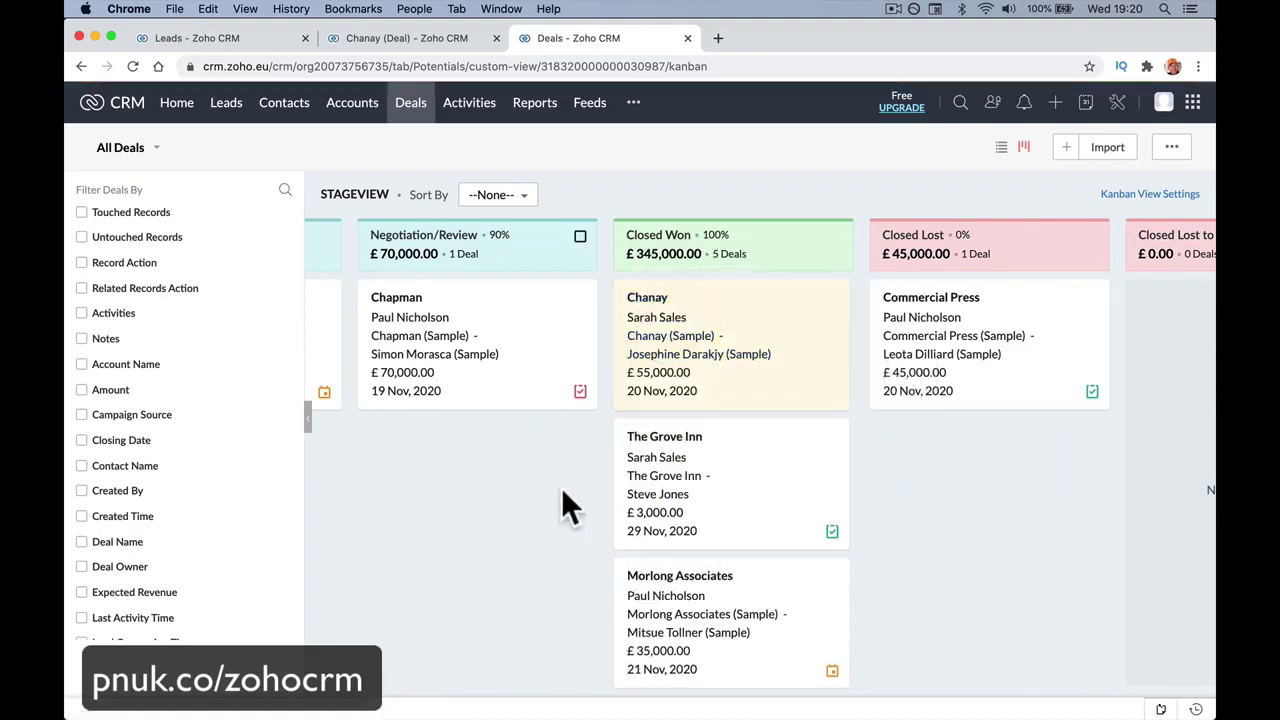
{"action": "left_click", "coordinate": [600, 112]}
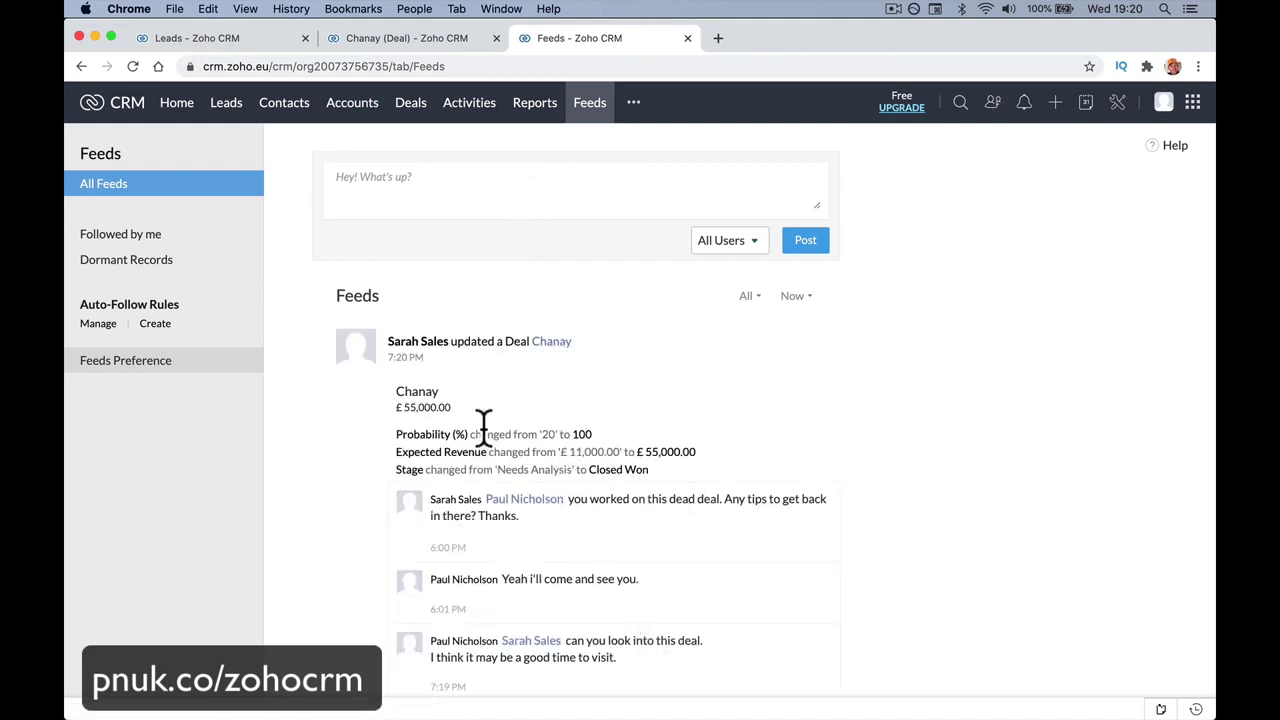
In Safari's Feeds, comment 'CONGRATS!!! Nice work.' on the Chanay Closed Won update.
{"action": "left_click_drag", "start_coordinate": [472, 434], "coordinate": [618, 437]}
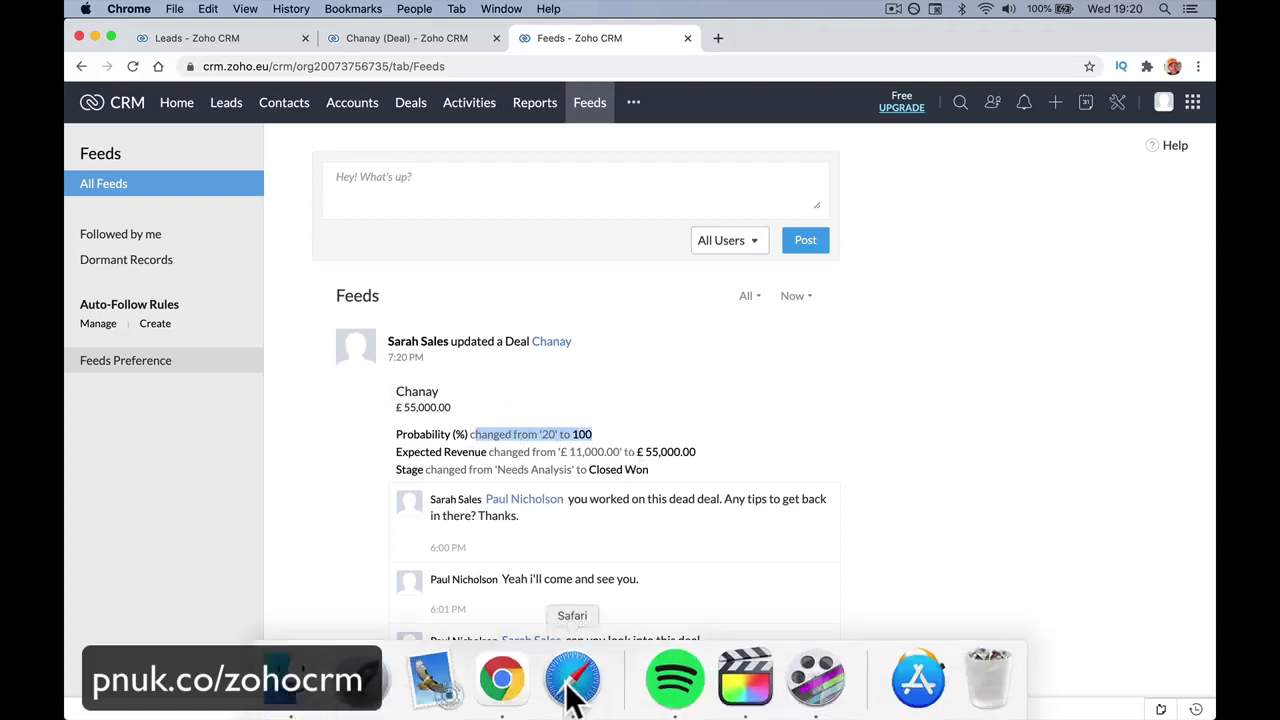
{"action": "left_click", "coordinate": [572, 680]}
{"action": "left_click", "coordinate": [586, 70]}
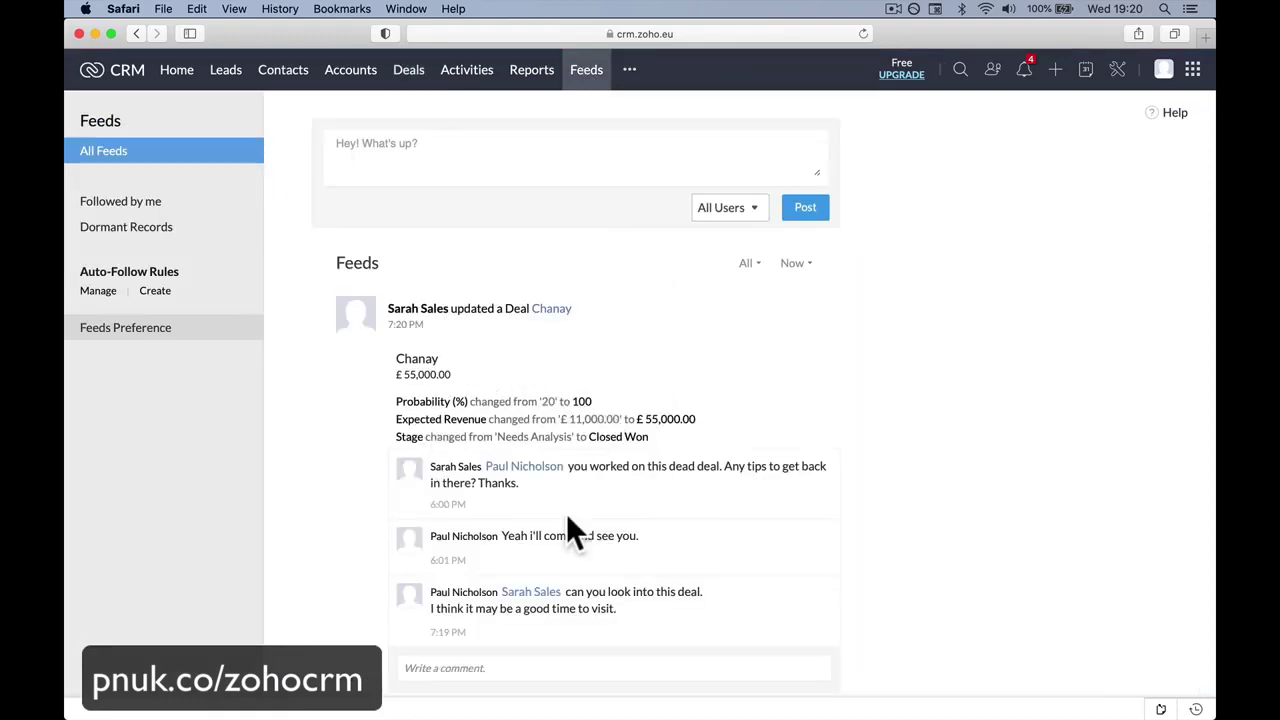
{"action": "left_click", "coordinate": [540, 662]}
{"action": "type", "text": "coNGRATS!!! Nice work."}
{"action": "scroll", "coordinate": [447, 580], "scroll_direction": "down", "scroll_amount": 5}
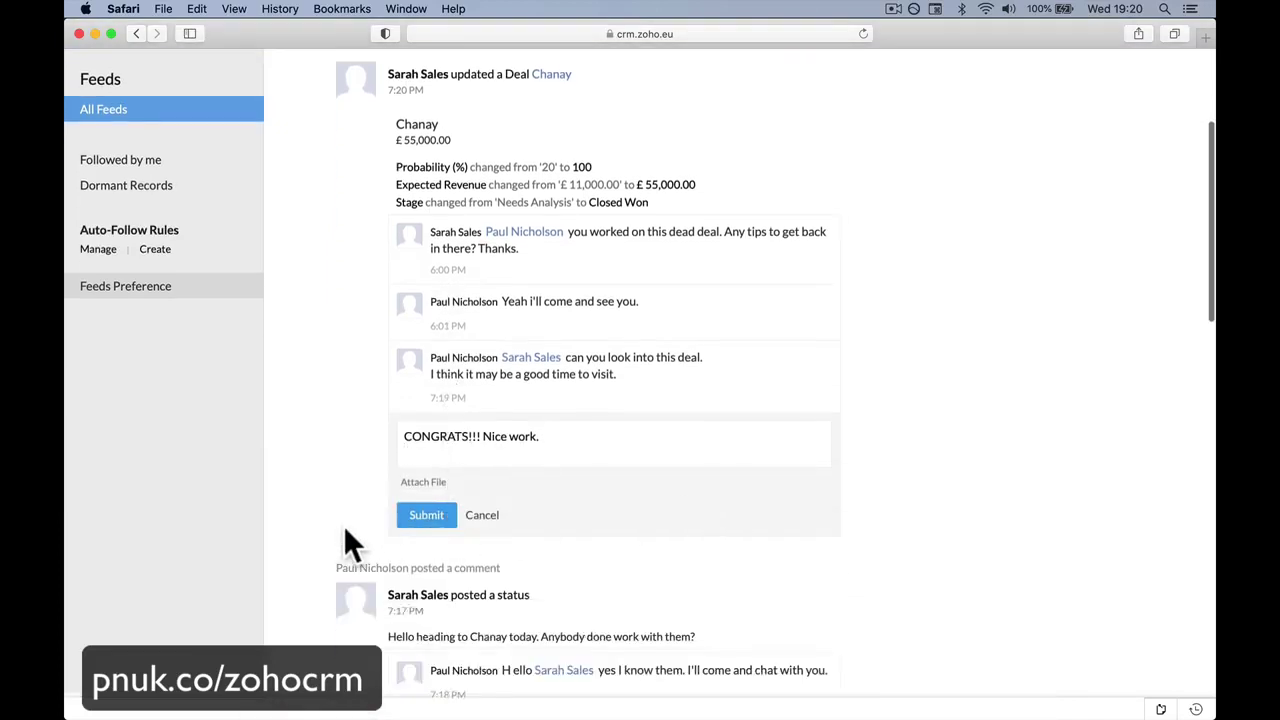
{"action": "left_click", "coordinate": [426, 522]}
{"action": "left_click", "coordinate": [426, 675]}
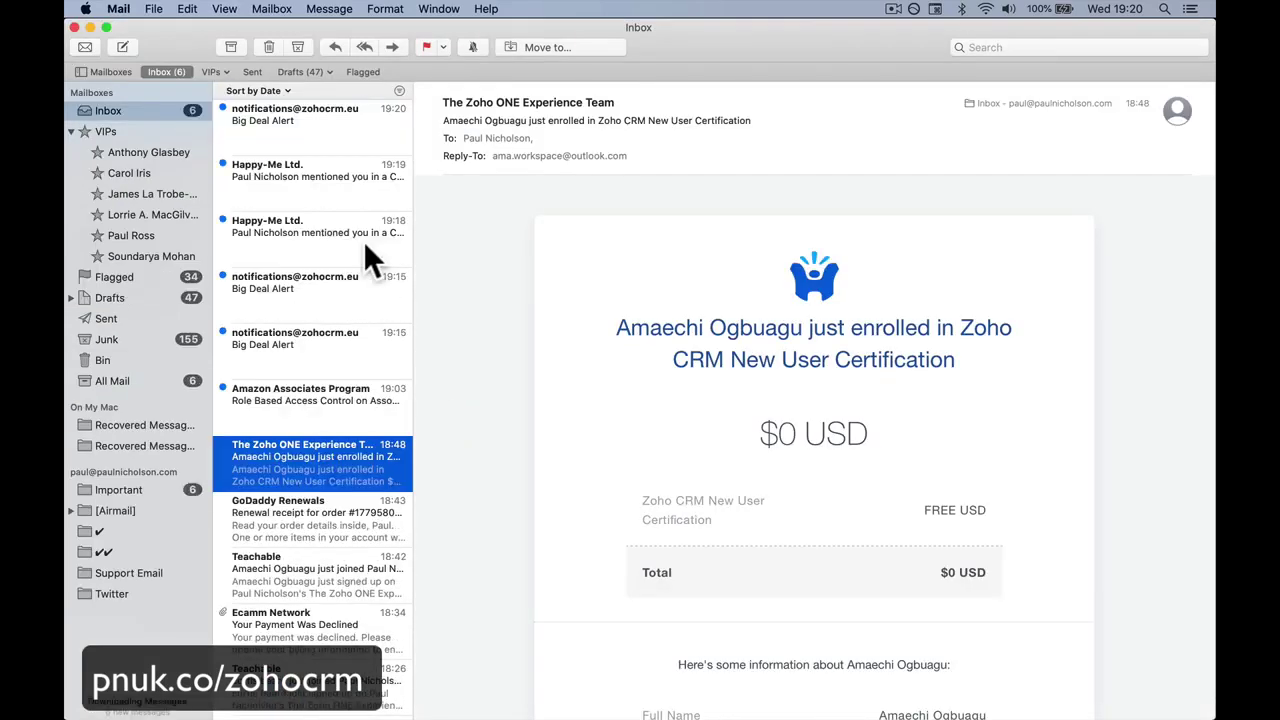
Read the latest Big Deal Alert email, checking the owner, deal name Chanay and £55,000.00 amount.
{"action": "left_click", "coordinate": [345, 133]}
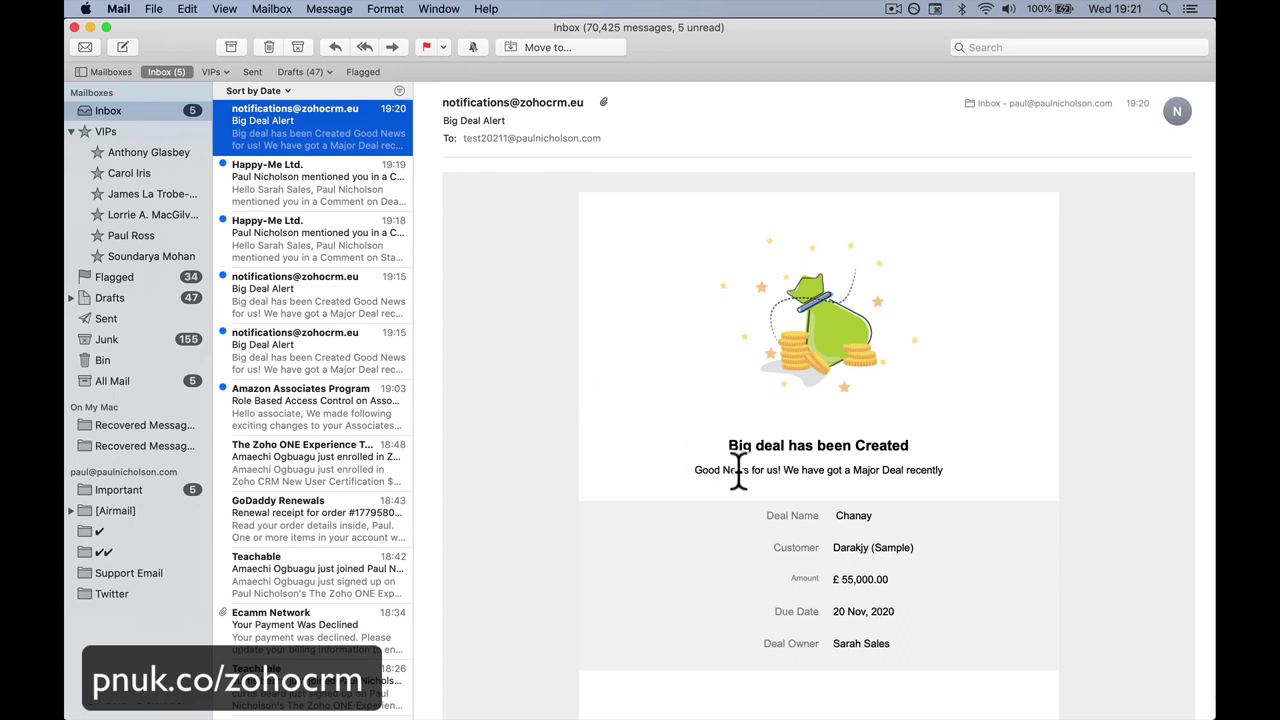
{"action": "scroll", "coordinate": [770, 490], "scroll_direction": "down", "scroll_amount": 2}
{"action": "left_click_drag", "start_coordinate": [838, 585], "coordinate": [916, 588]}
{"action": "double_click", "coordinate": [845, 455]}
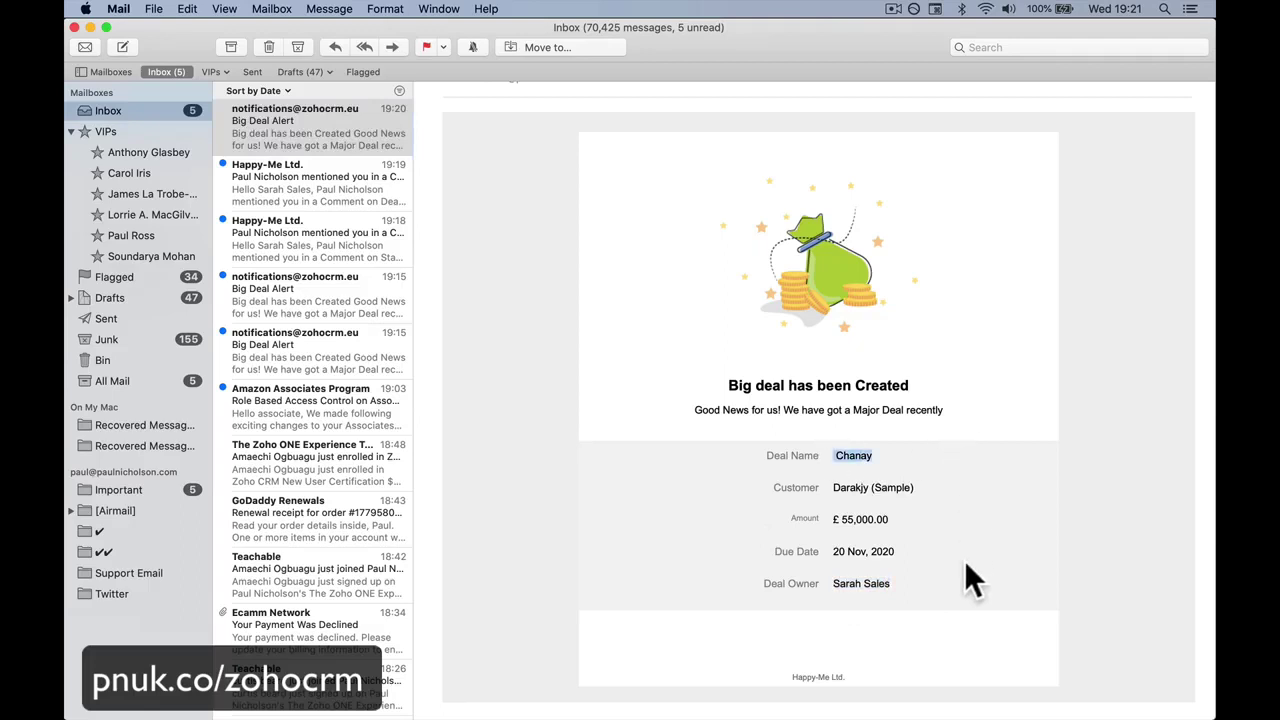
{"action": "left_click_drag", "start_coordinate": [830, 520], "coordinate": [998, 517]}
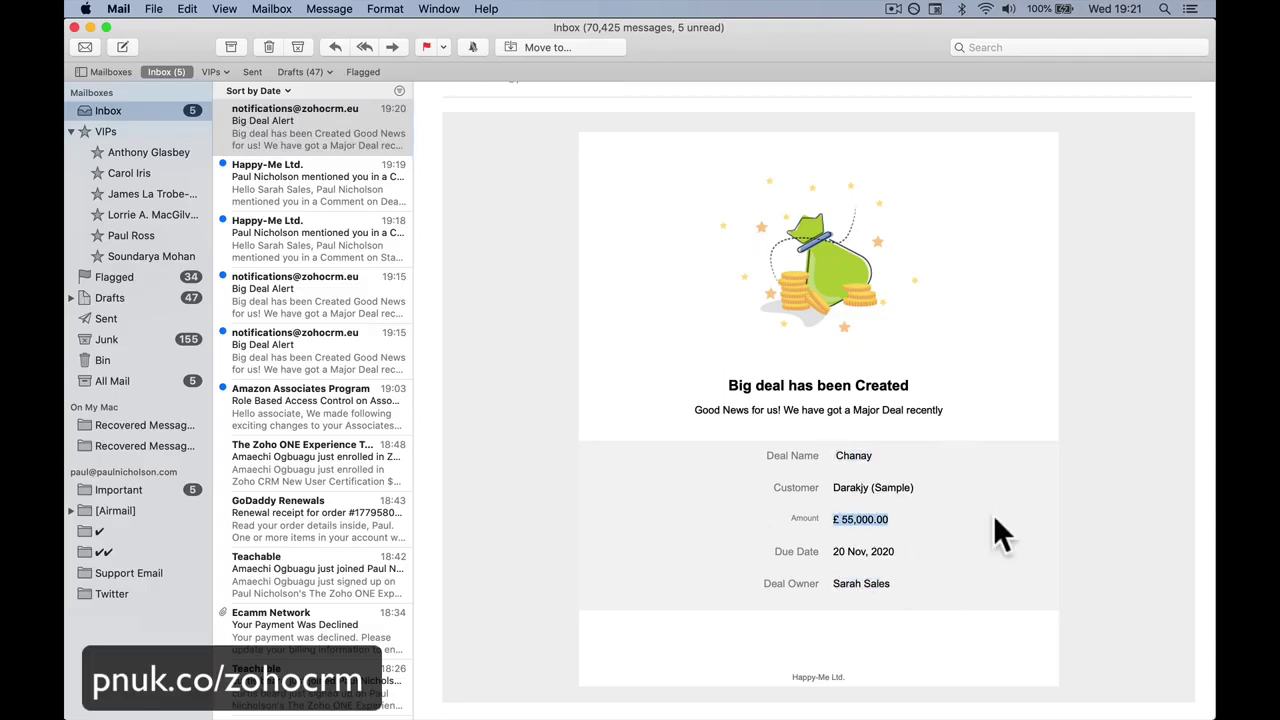
{"action": "mouse_move", "coordinate": [500, 705]}
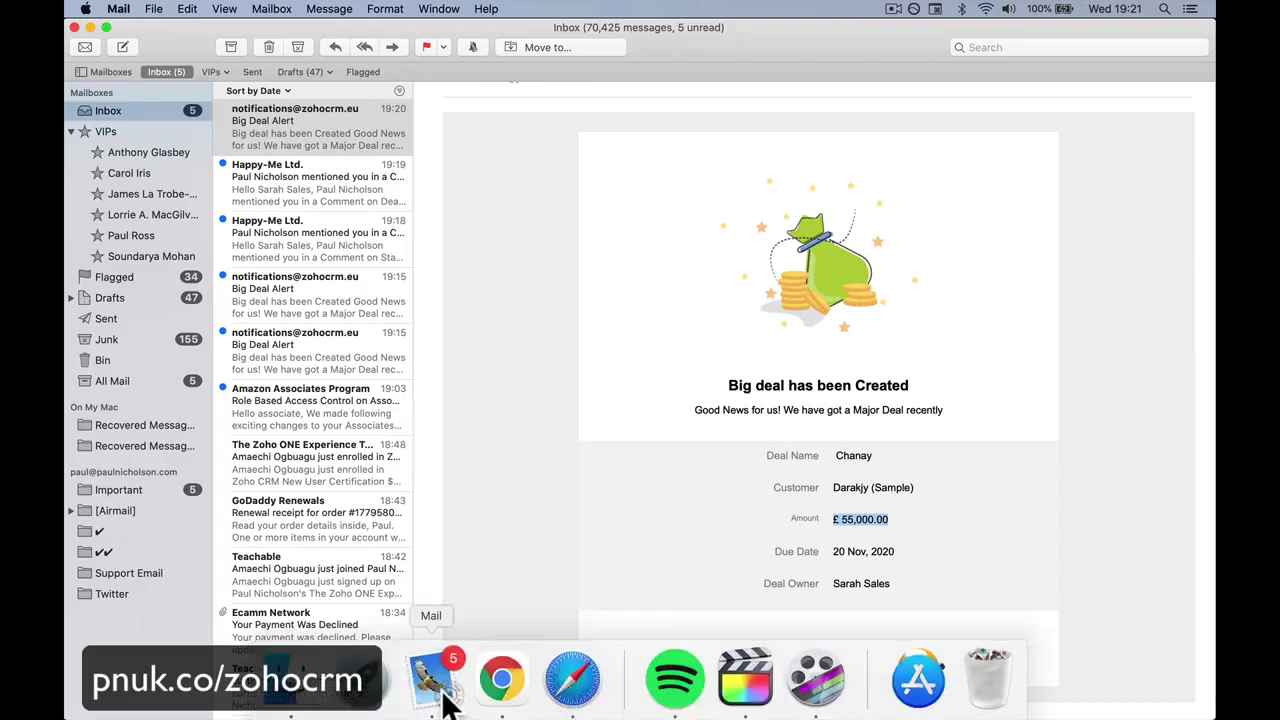
{"action": "left_click", "coordinate": [501, 680]}
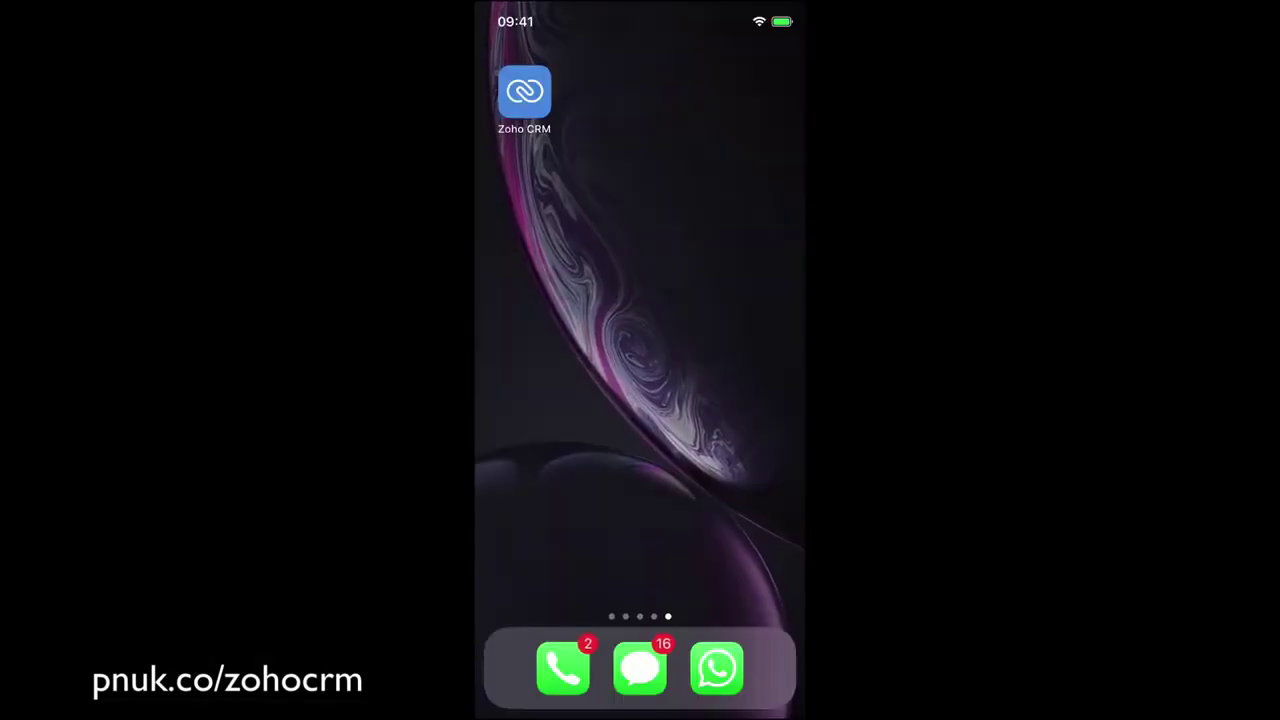
In the Zoho CRM mobile app, review The Grove Inn deal's contact emails and details.
{"action": "left_click", "coordinate": [524, 91]}
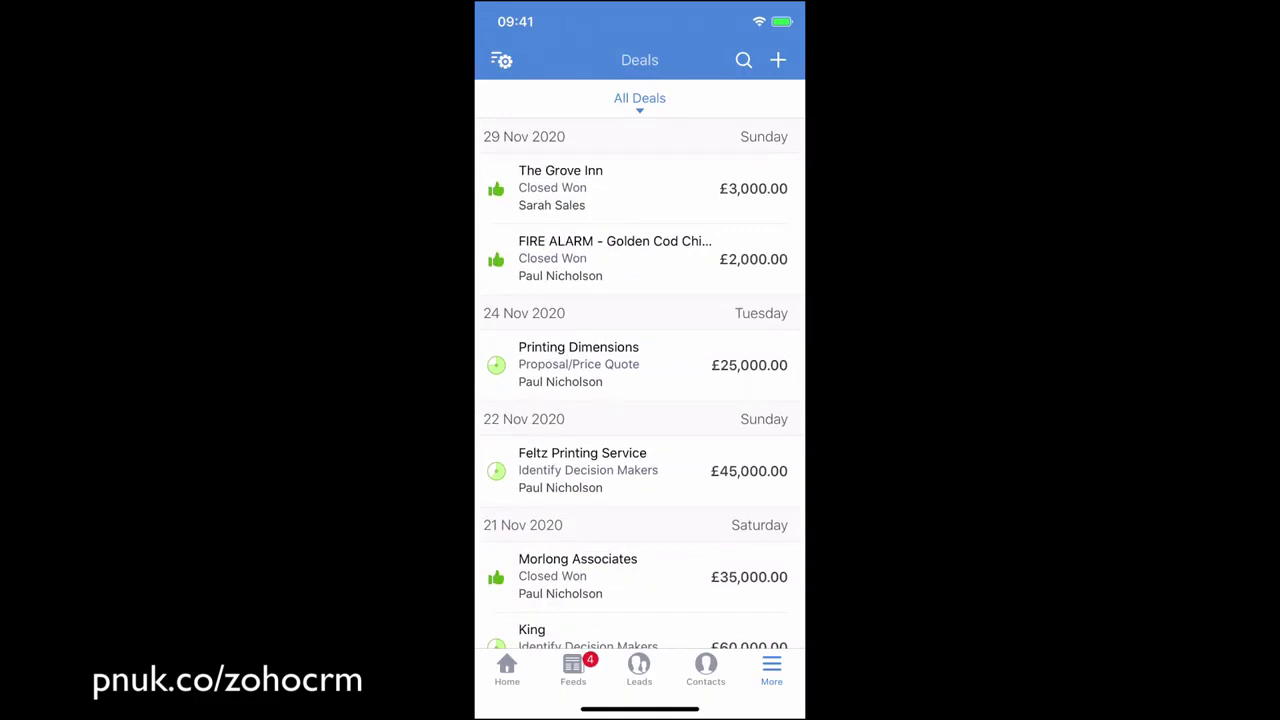
{"action": "left_click", "coordinate": [640, 188]}
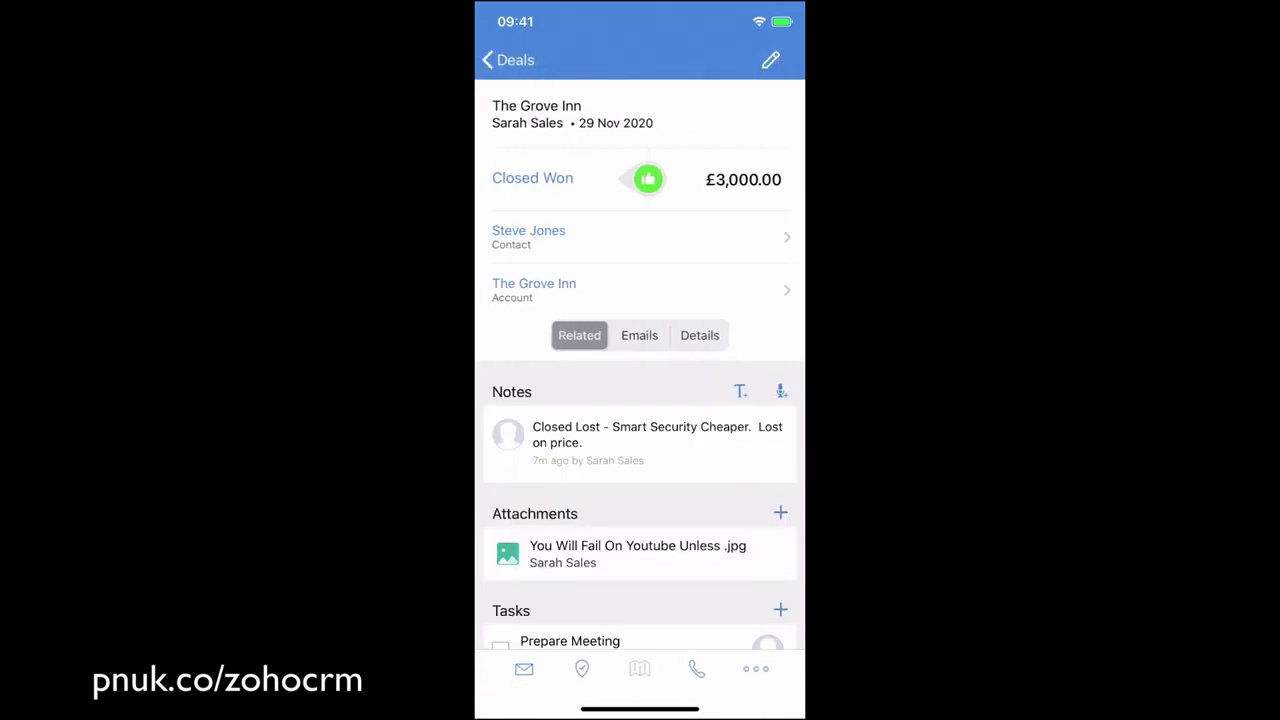
{"action": "left_click", "coordinate": [528, 237]}
{"action": "scroll", "coordinate": [640, 400], "scroll_direction": "down", "scroll_amount": 5}
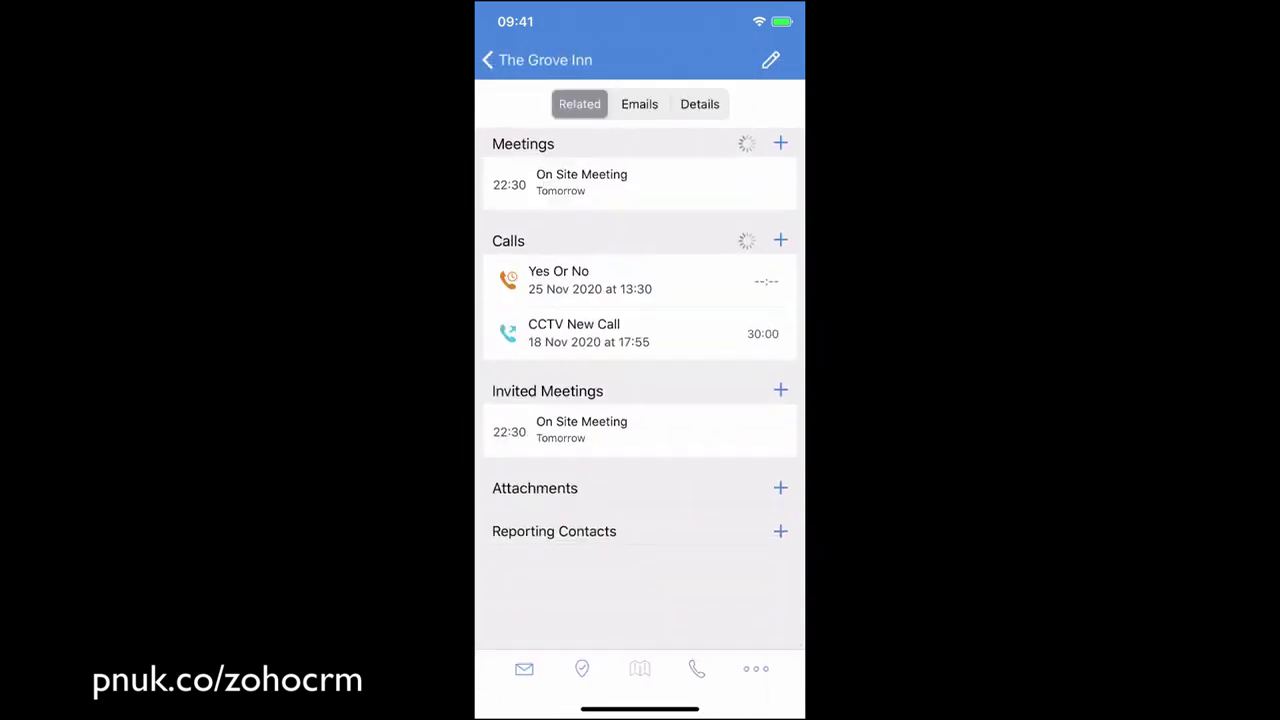
{"action": "scroll", "coordinate": [640, 400], "scroll_direction": "up", "scroll_amount": 5}
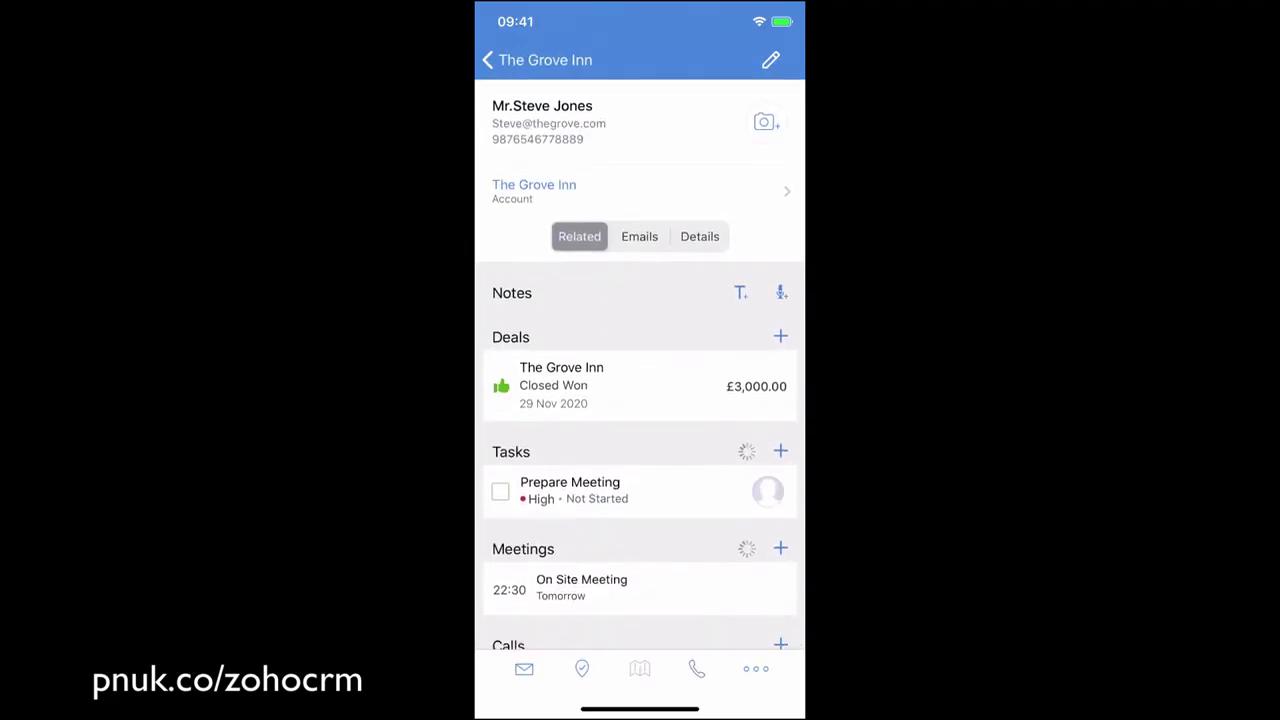
{"action": "left_click", "coordinate": [639, 236]}
{"action": "left_click", "coordinate": [699, 236]}
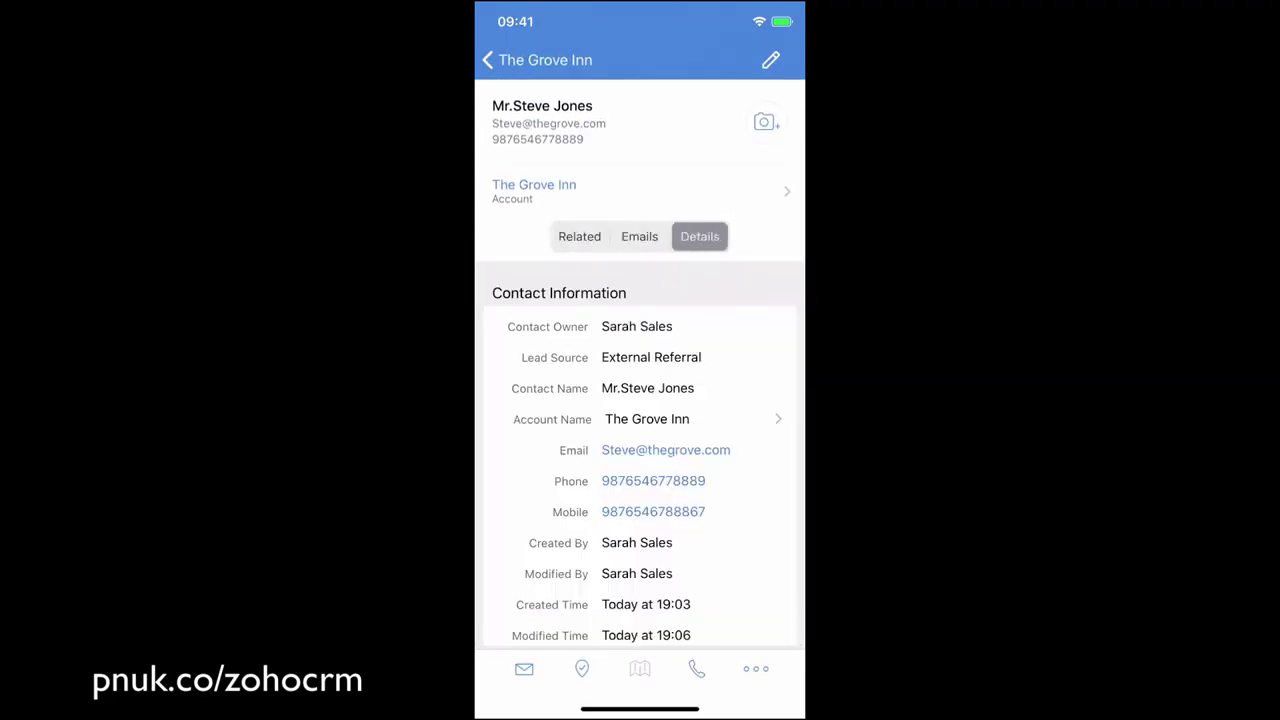
{"action": "scroll", "coordinate": [640, 400], "scroll_direction": "down", "scroll_amount": 4}
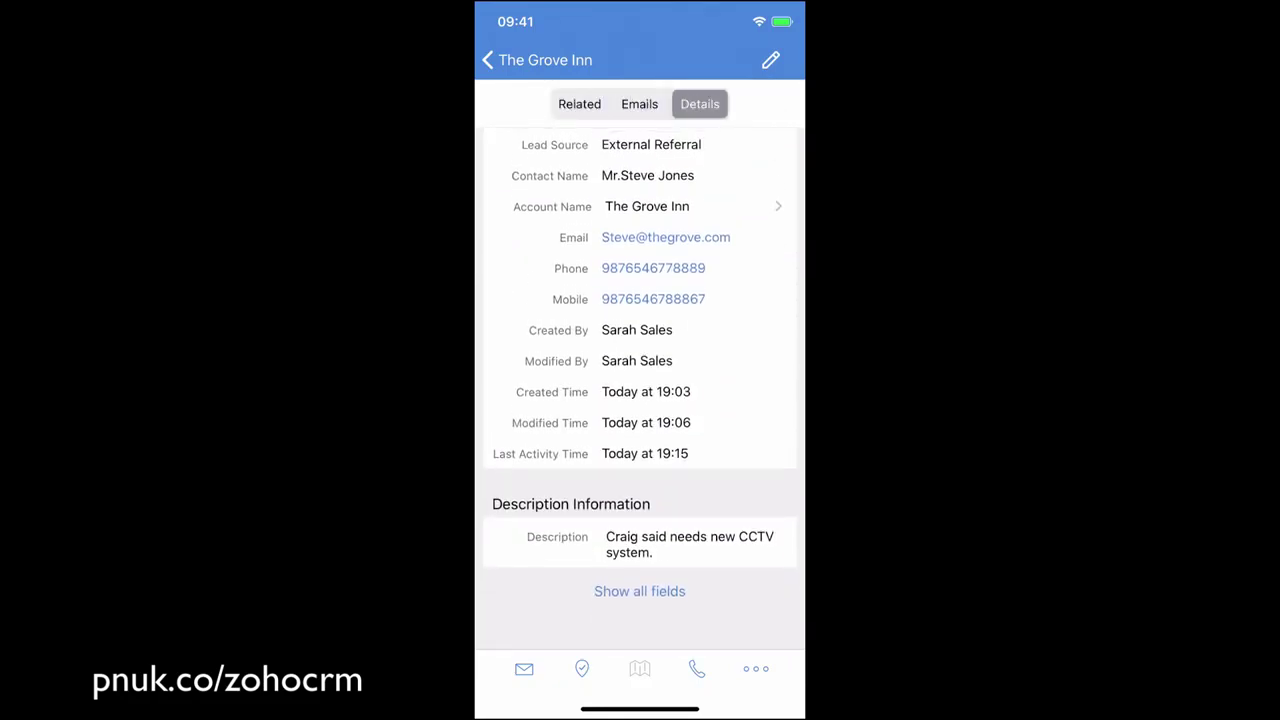
{"action": "left_click", "coordinate": [488, 60]}
Open mobile Feeds, view the Chanay Closed Won notification, then hide the notifications list.
{"action": "left_click", "coordinate": [490, 60]}
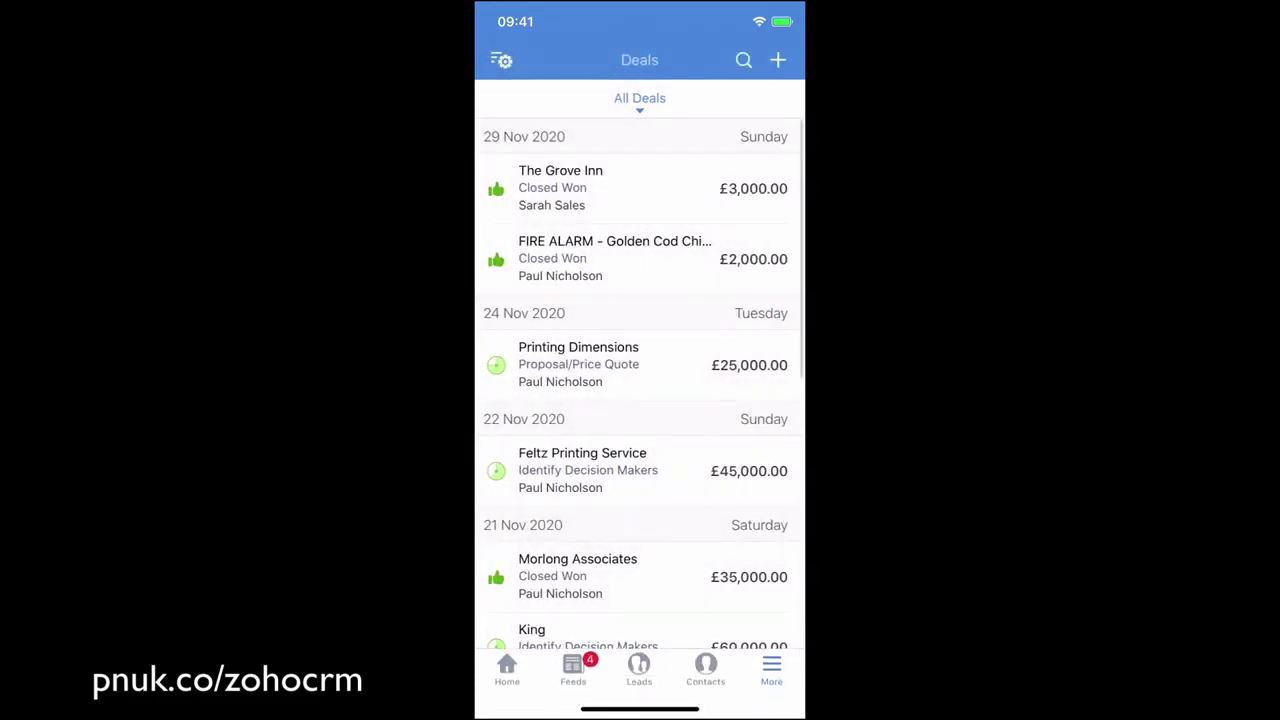
{"action": "scroll", "coordinate": [640, 400], "scroll_direction": "up", "scroll_amount": 3}
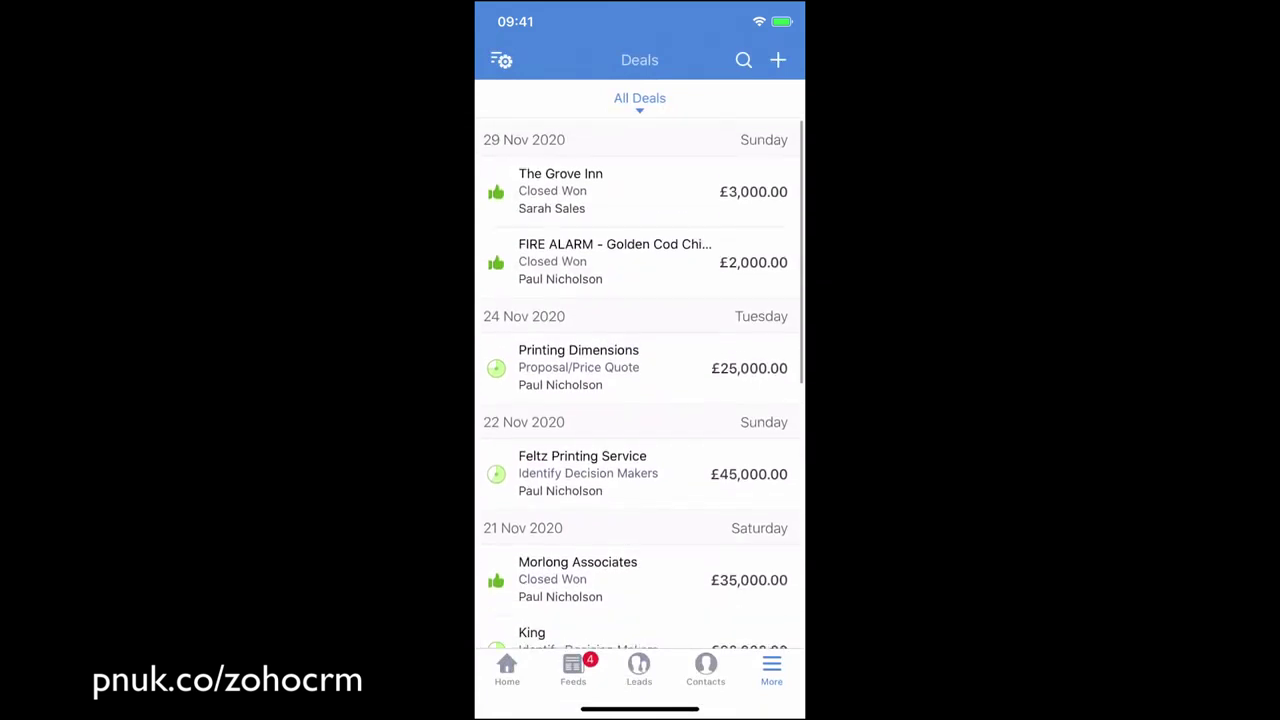
{"action": "left_click", "coordinate": [572, 668]}
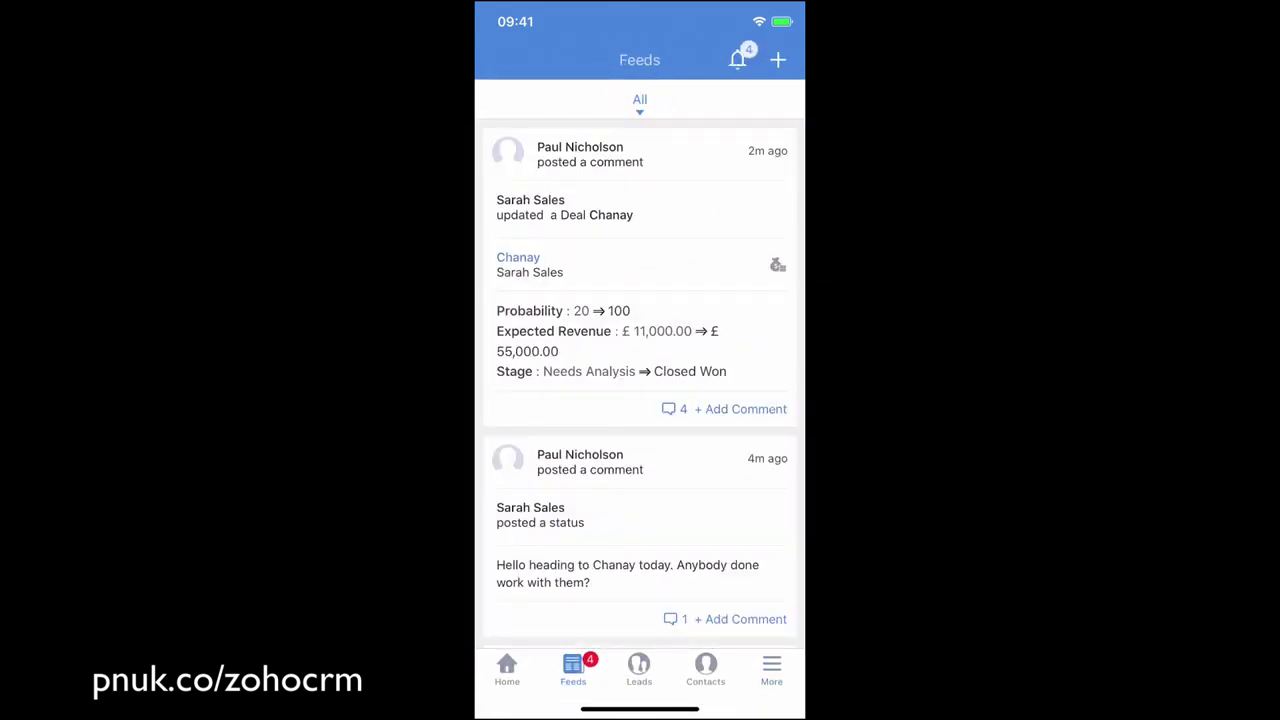
{"action": "left_click", "coordinate": [737, 59]}
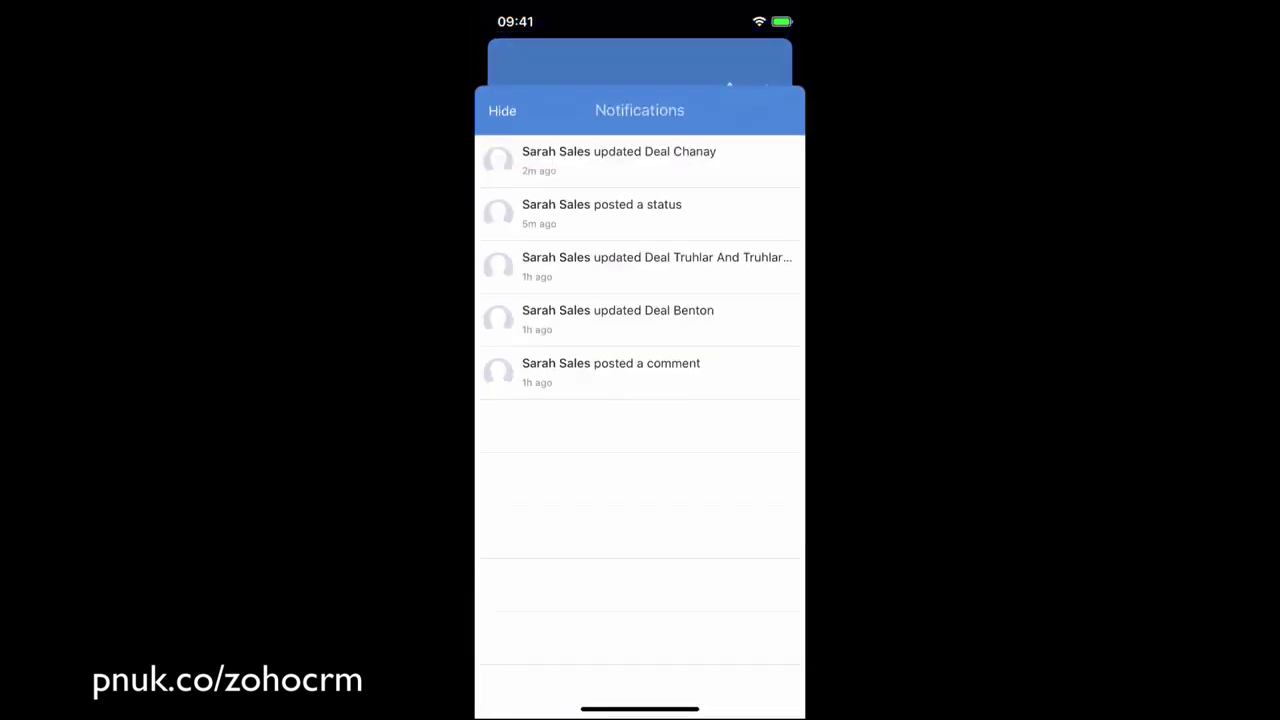
{"action": "left_click", "coordinate": [618, 124]}
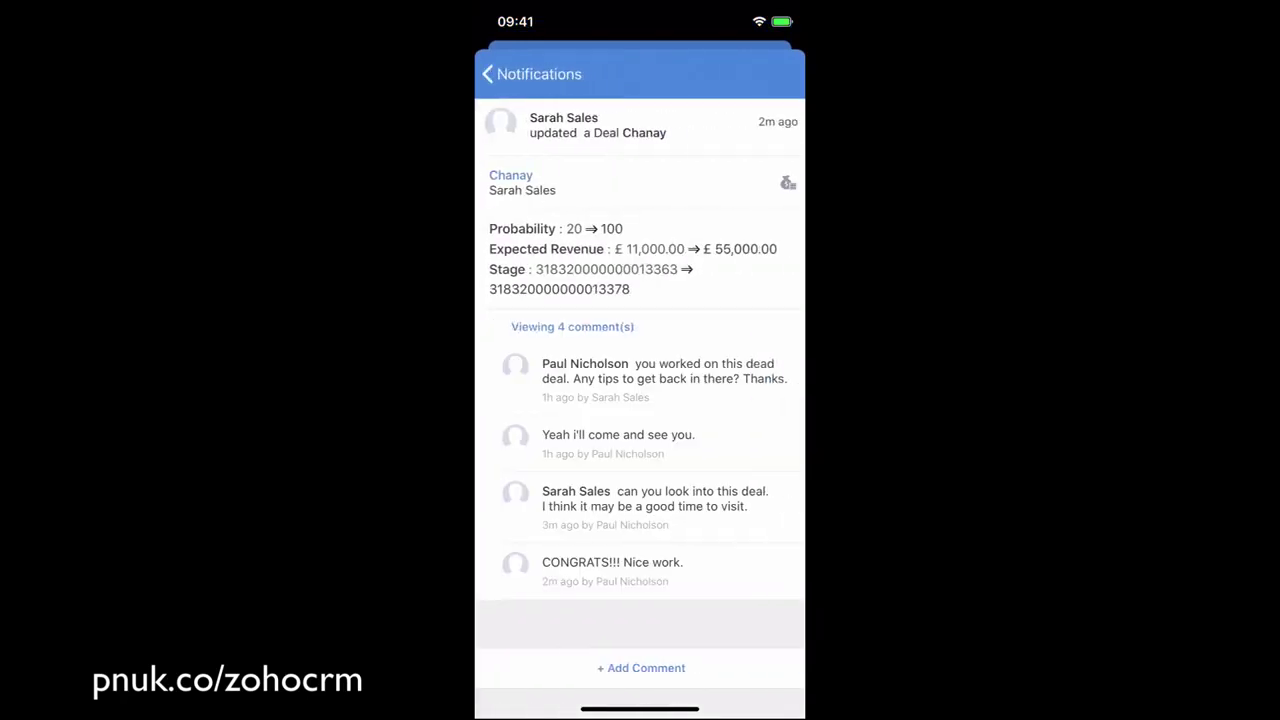
{"action": "left_click", "coordinate": [491, 71]}
{"action": "left_click", "coordinate": [502, 74]}
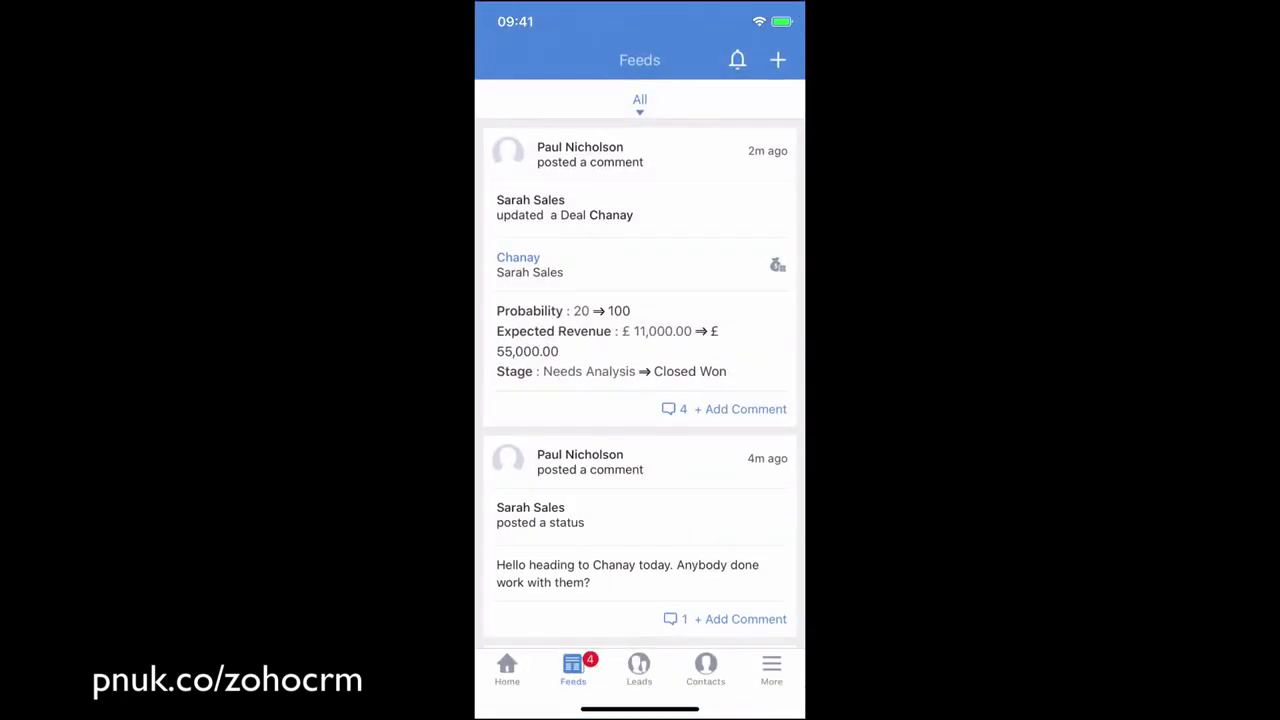
Switch from the Leads list to the Contacts list.
{"action": "left_click", "coordinate": [639, 669]}
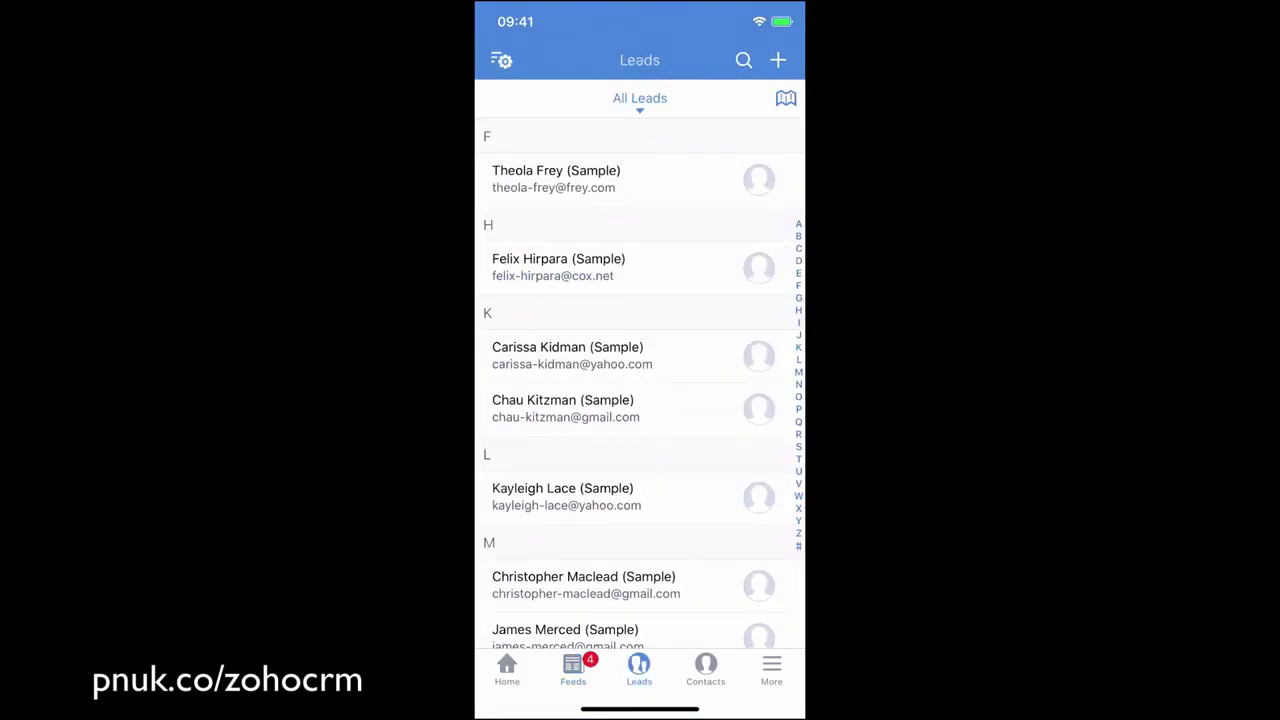
{"action": "scroll", "coordinate": [640, 390], "scroll_direction": "up", "scroll_amount": 3}
{"action": "left_click", "coordinate": [705, 669]}
{"action": "scroll", "coordinate": [640, 390], "scroll_direction": "up", "scroll_amount": 3}
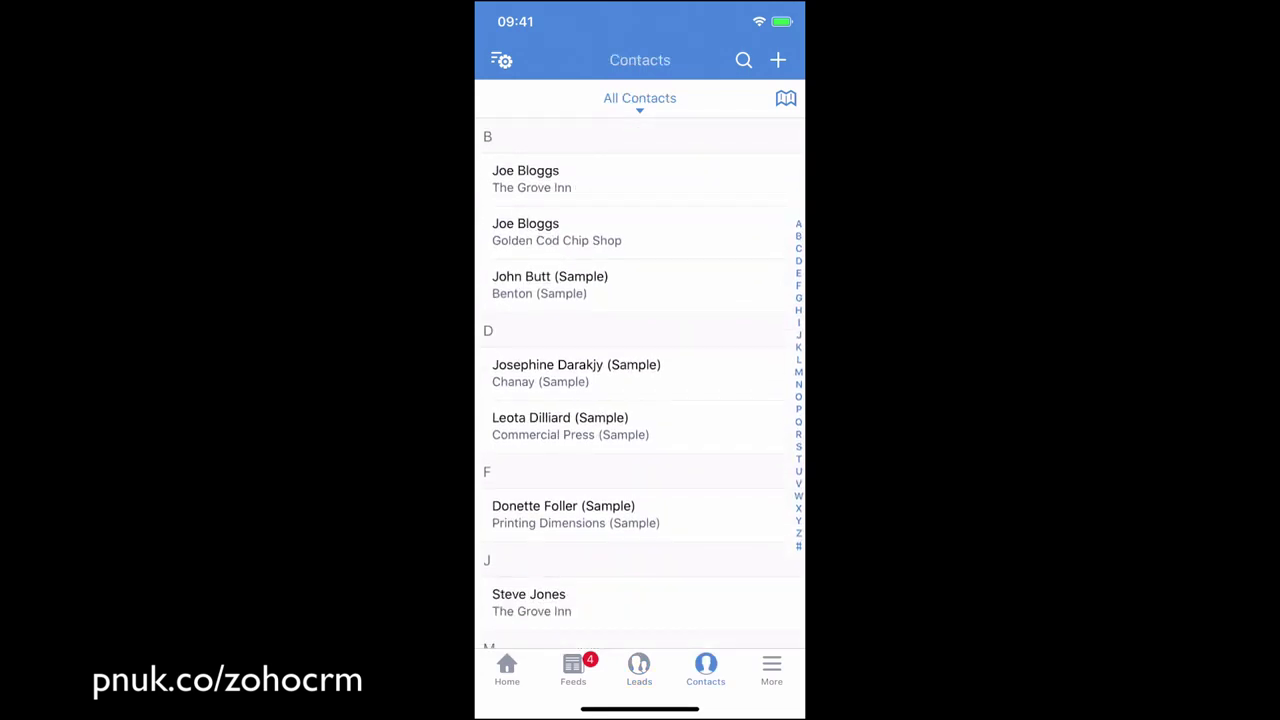
Search for 'Blogg', preview the Golden Cod Chip Shop contact, then cancel the search.
{"action": "left_click", "coordinate": [743, 60]}
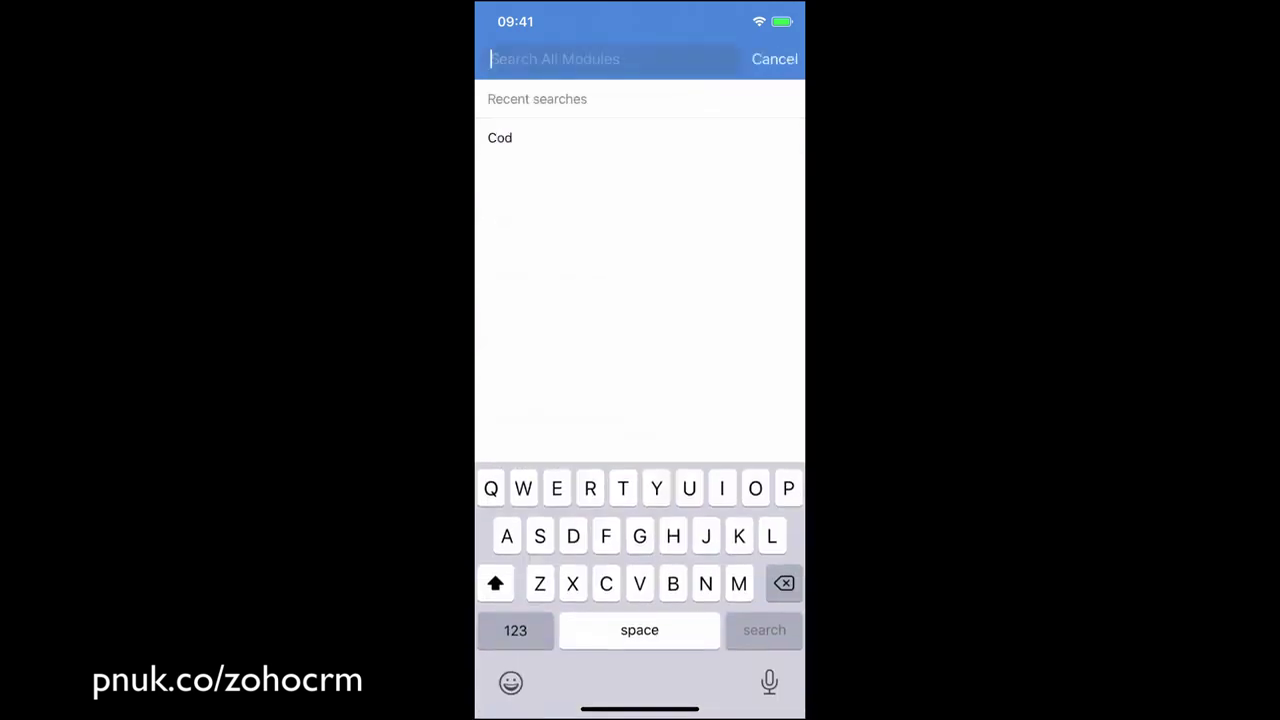
{"action": "type", "text": "Blogg"}
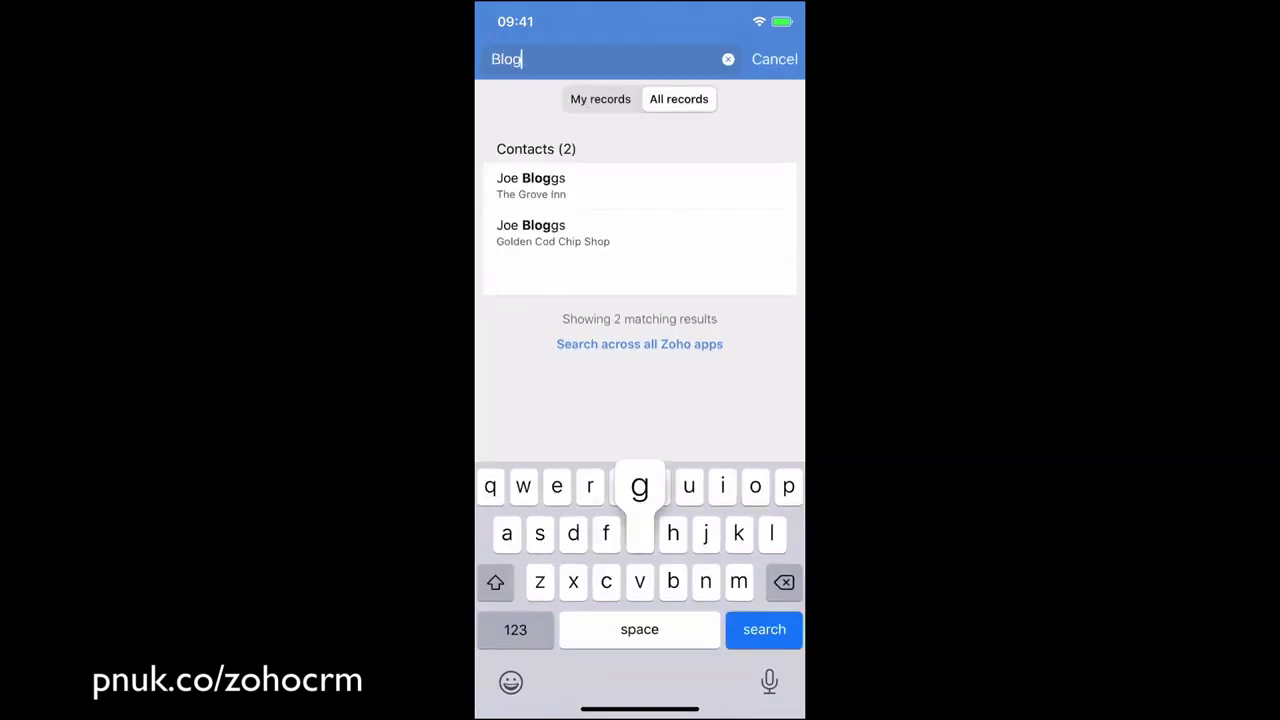
{"action": "left_click", "coordinate": [553, 232]}
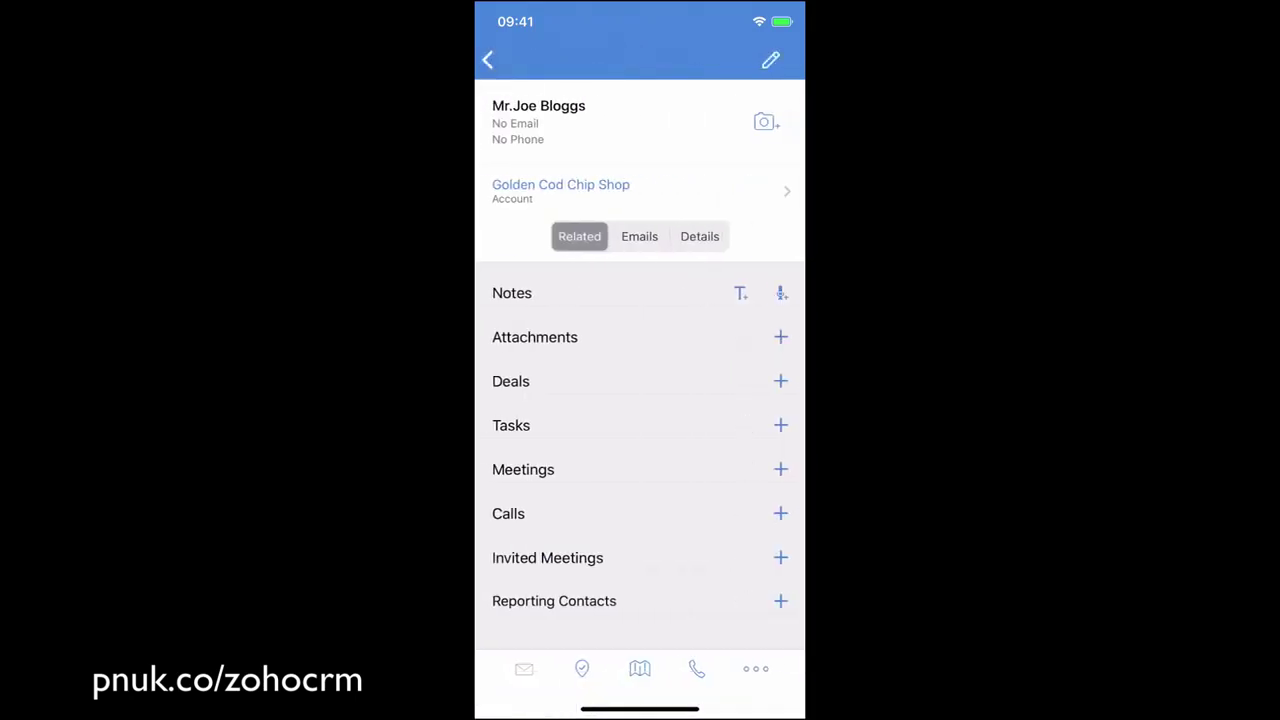
{"action": "left_click", "coordinate": [488, 60]}
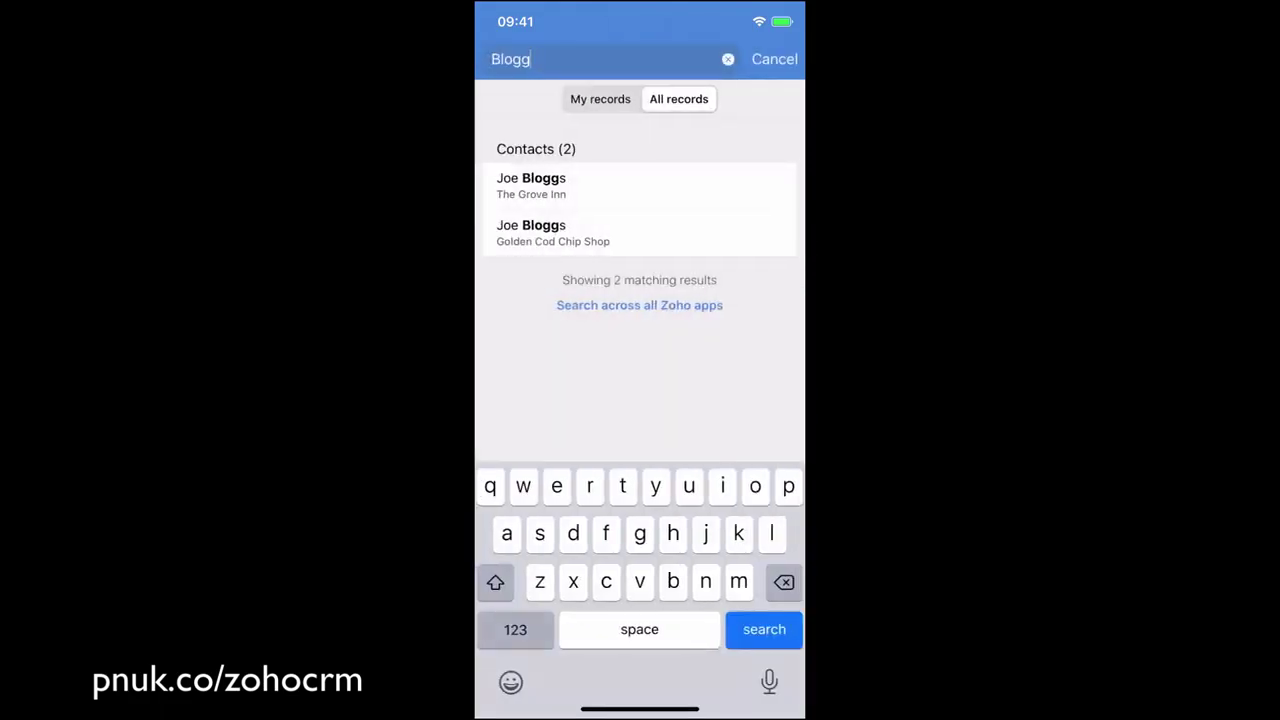
{"action": "left_click", "coordinate": [775, 59]}
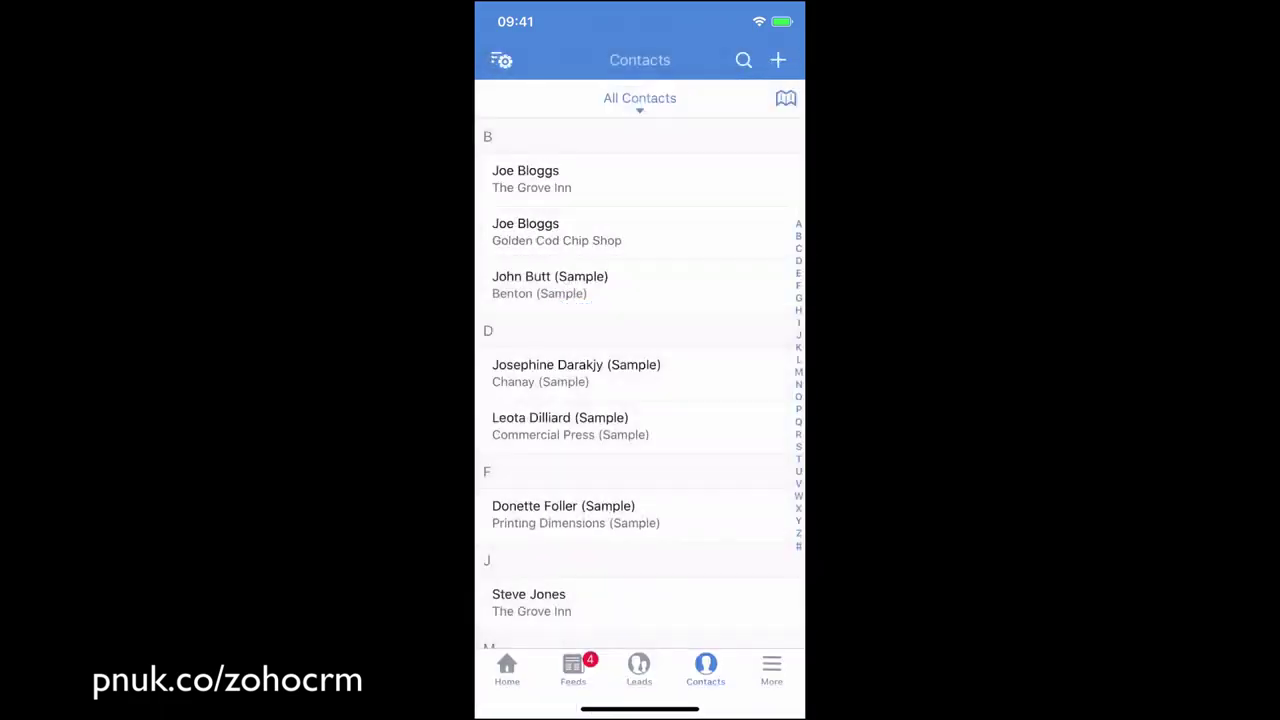
Go to the Deals module from the More menu.
{"action": "left_click", "coordinate": [771, 670]}
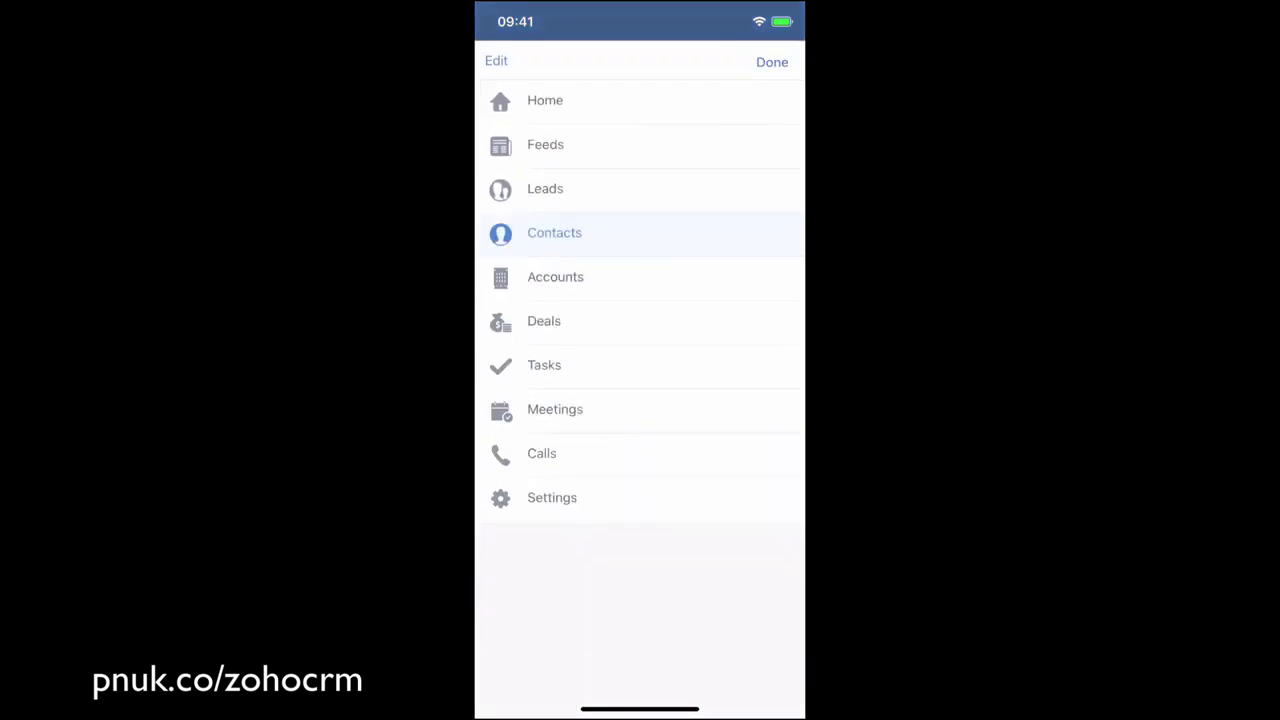
{"action": "left_click", "coordinate": [544, 321]}
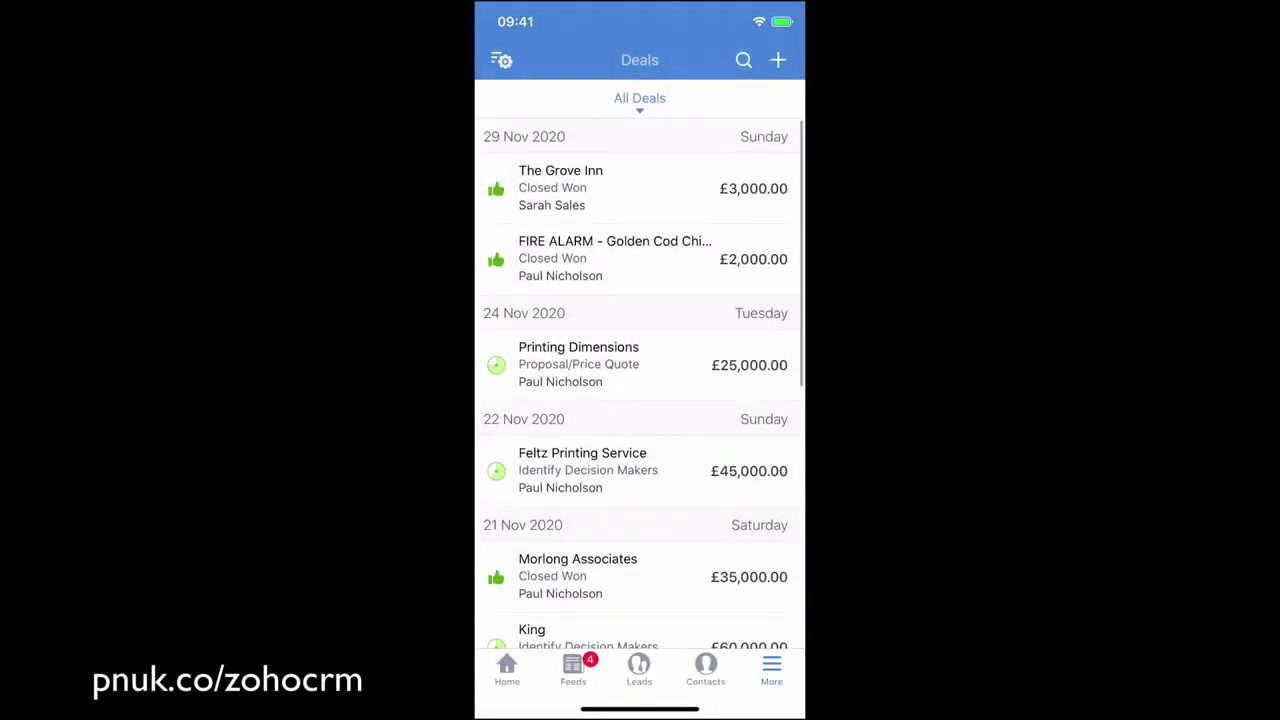
{"action": "left_click", "coordinate": [771, 670]}
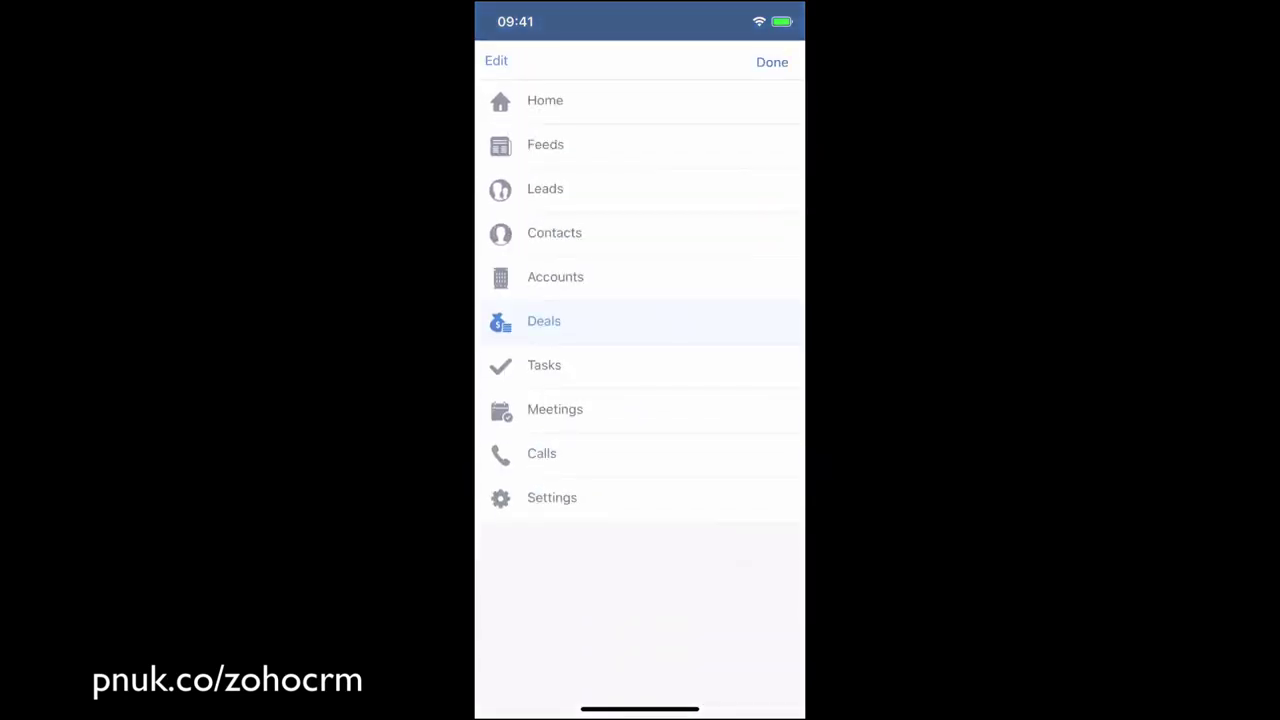
{"action": "left_click", "coordinate": [544, 321]}
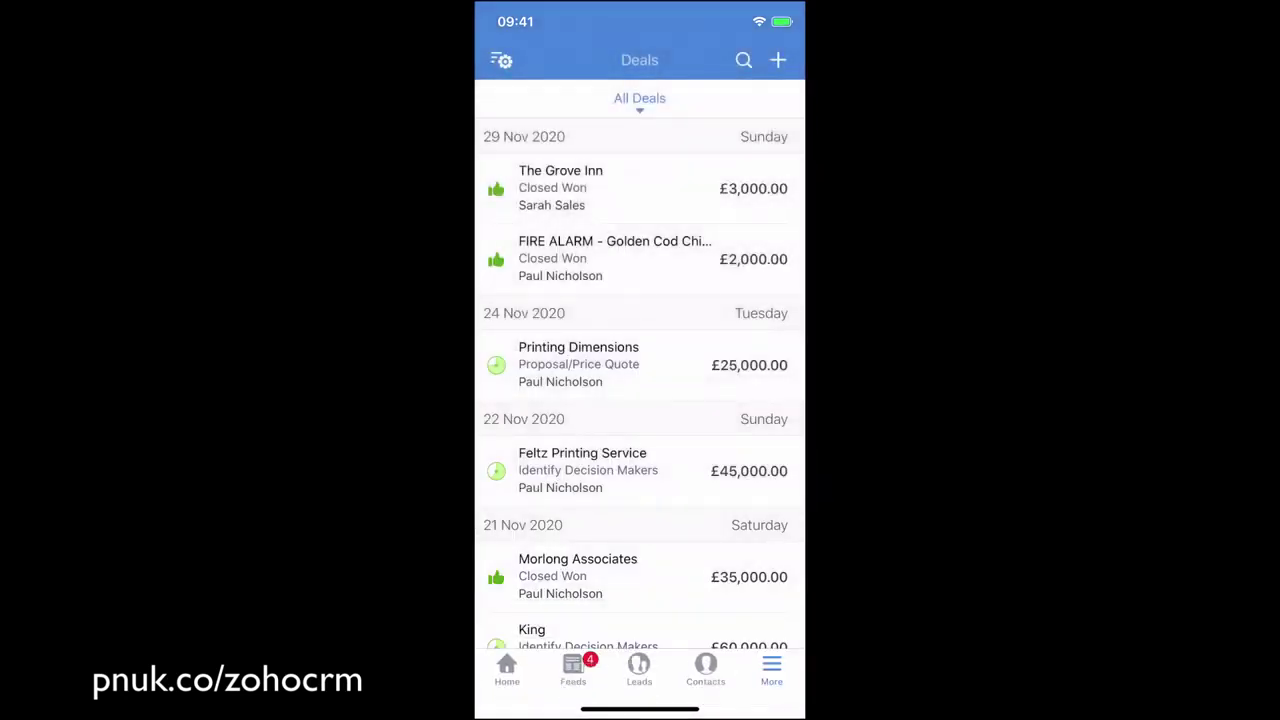
Try the Closing Next Month view, then open the Chapman deal from My Deals.
{"action": "left_click", "coordinate": [639, 98]}
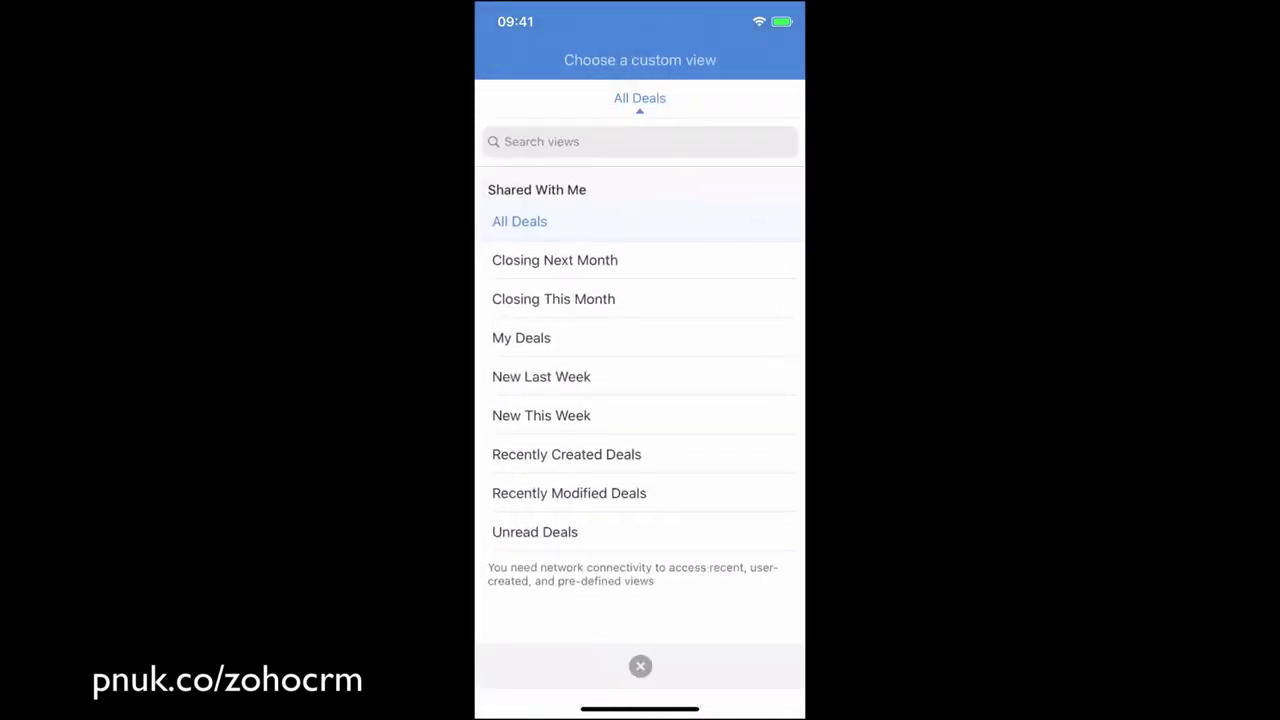
{"action": "left_click", "coordinate": [555, 260]}
{"action": "left_click", "coordinate": [639, 98]}
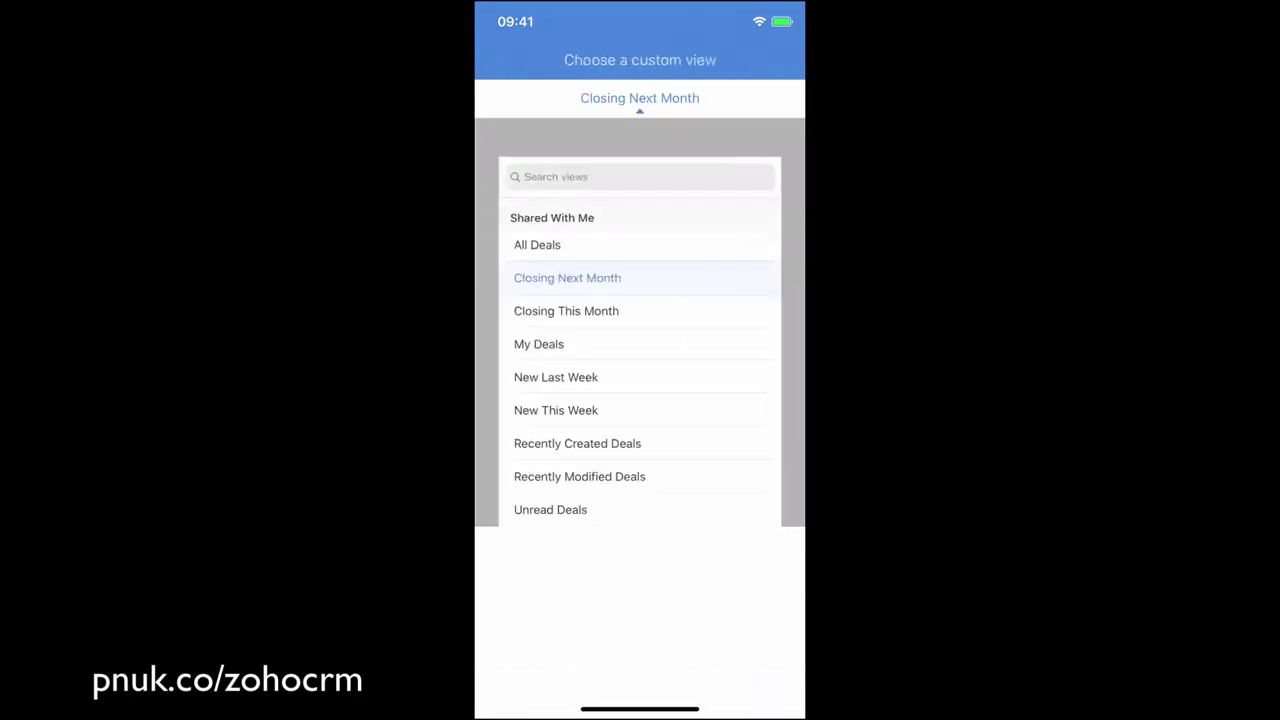
{"action": "left_click", "coordinate": [521, 338]}
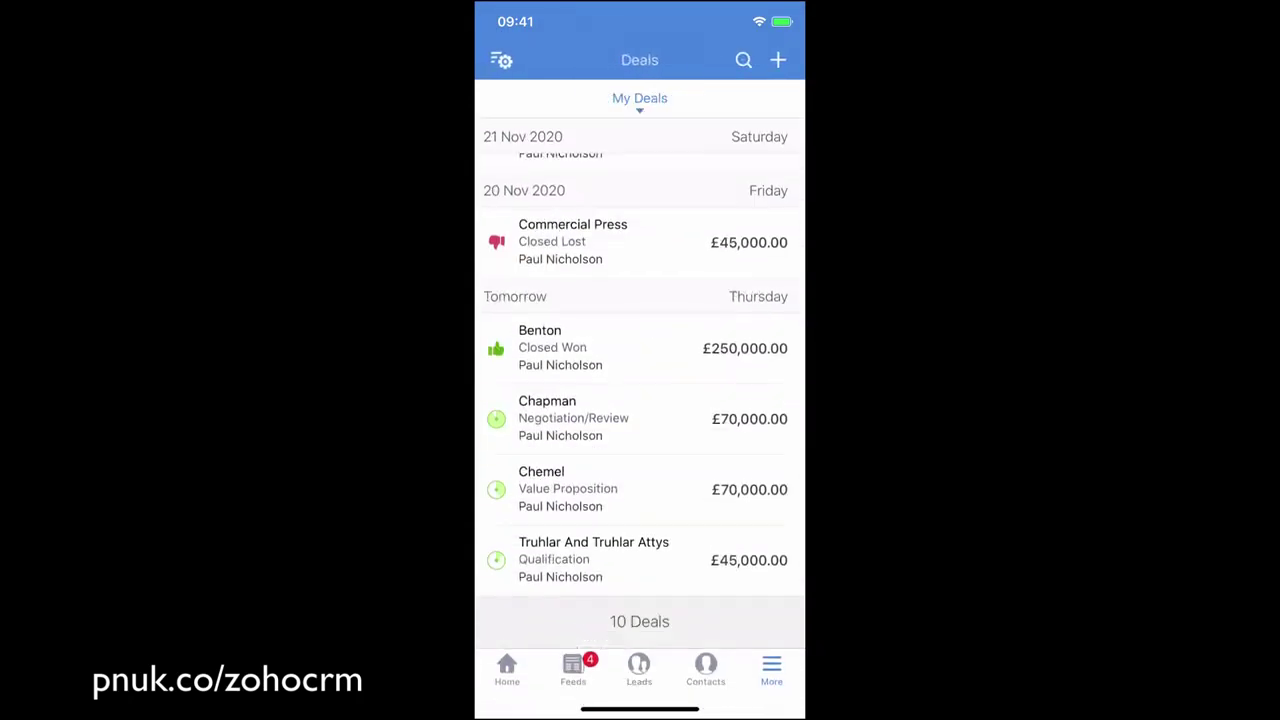
{"action": "left_click", "coordinate": [573, 418]}
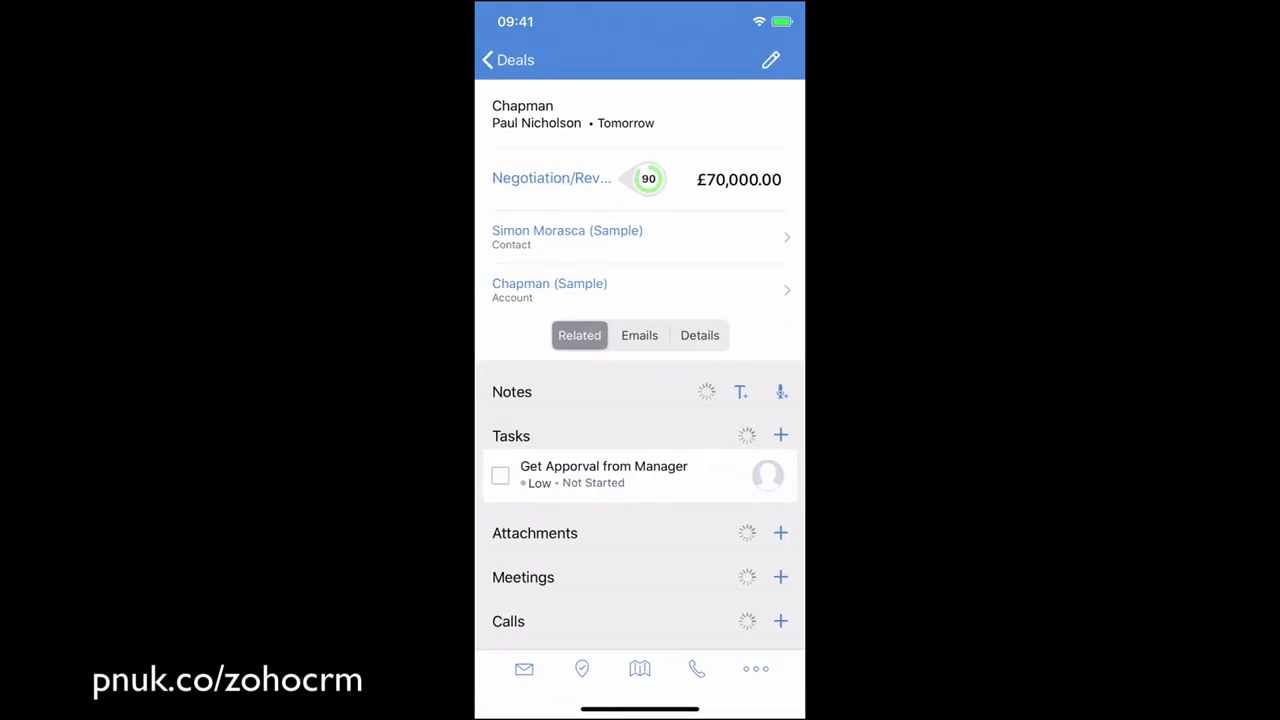
{"action": "scroll", "coordinate": [640, 400], "scroll_direction": "down", "scroll_amount": 3}
{"action": "scroll", "coordinate": [640, 400], "scroll_direction": "up", "scroll_amount": 5}
Allow microphone access, record a short voice note and save it to the Chapman deal.
{"action": "left_click", "coordinate": [740, 392]}
{"action": "left_click", "coordinate": [509, 57]}
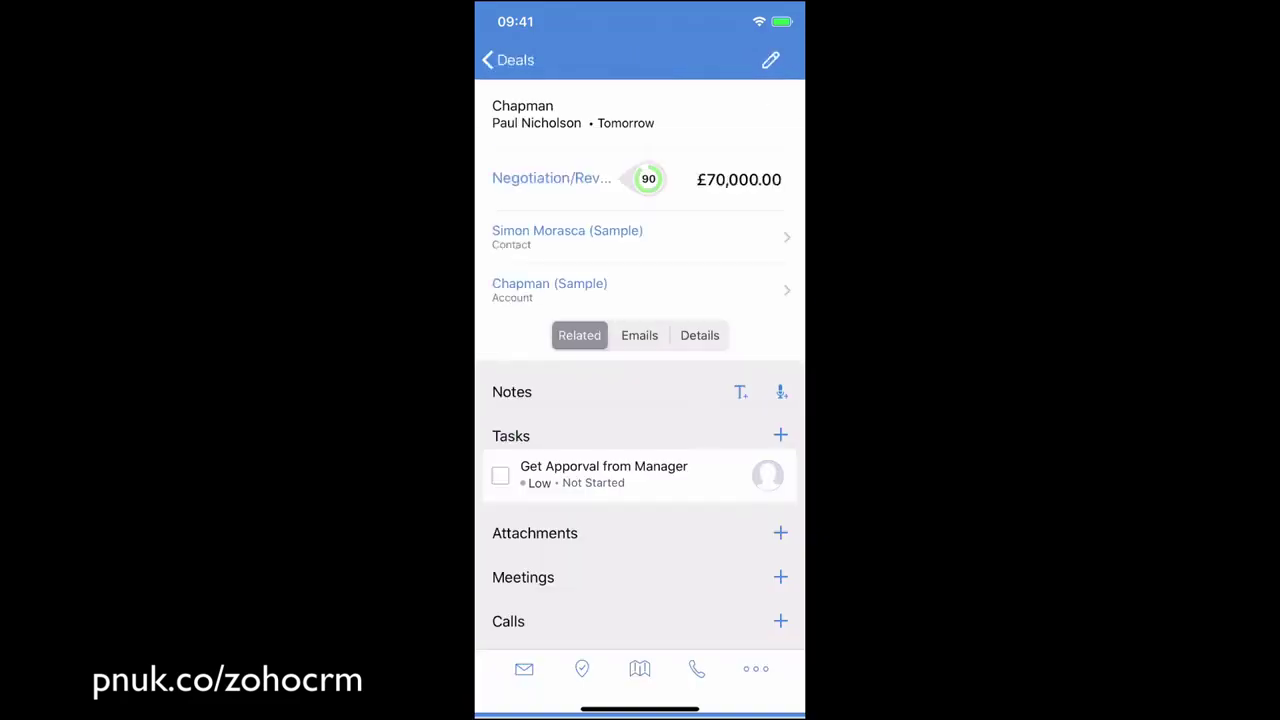
{"action": "left_click", "coordinate": [781, 392]}
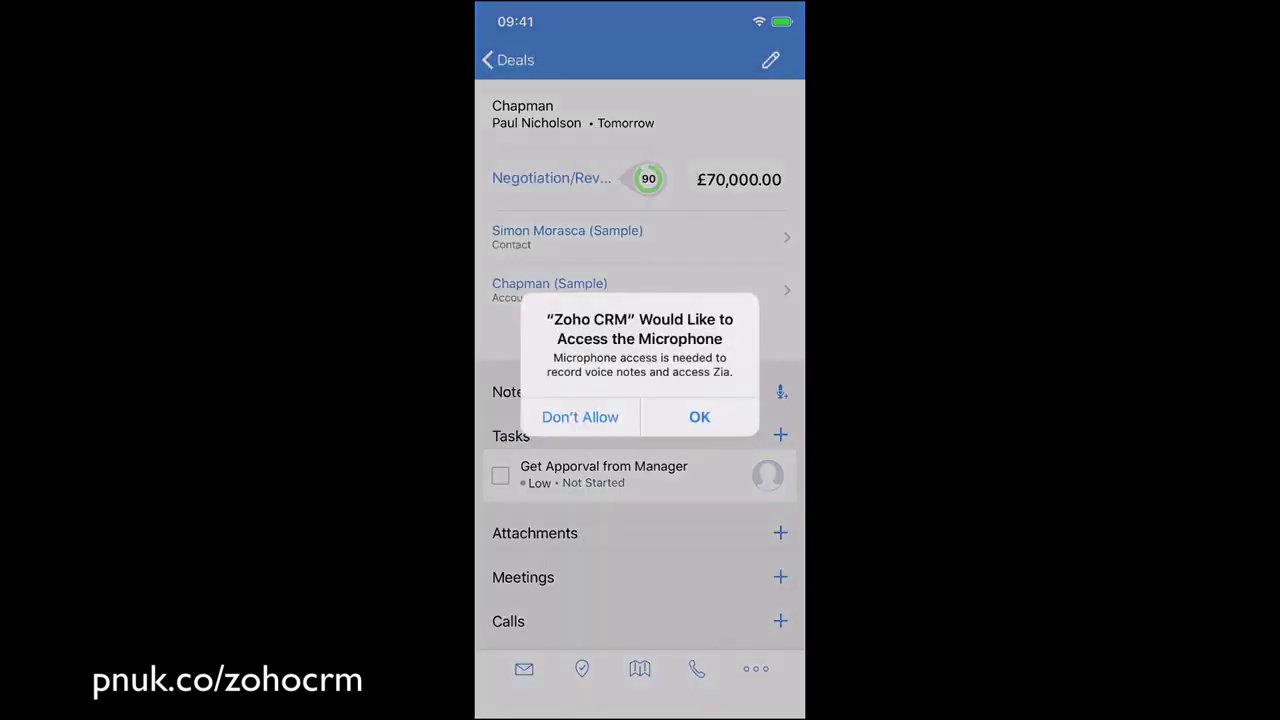
{"action": "left_click", "coordinate": [699, 417]}
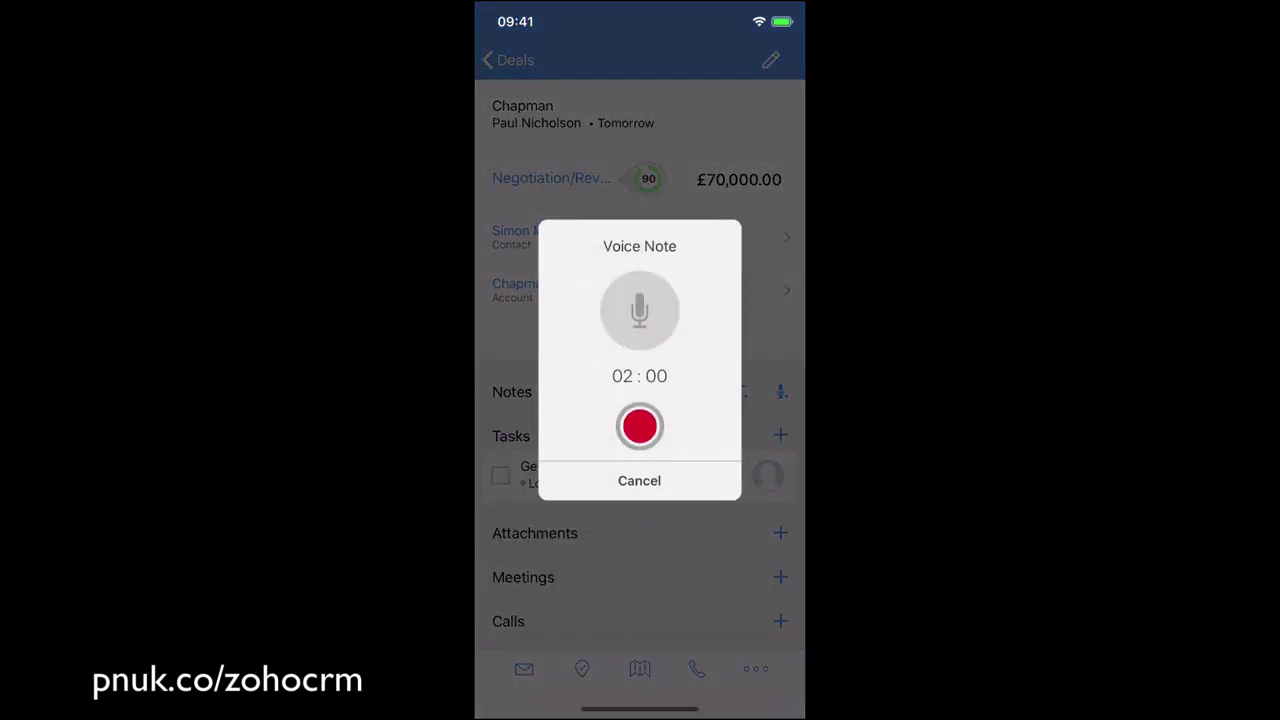
{"action": "left_click", "coordinate": [639, 426]}
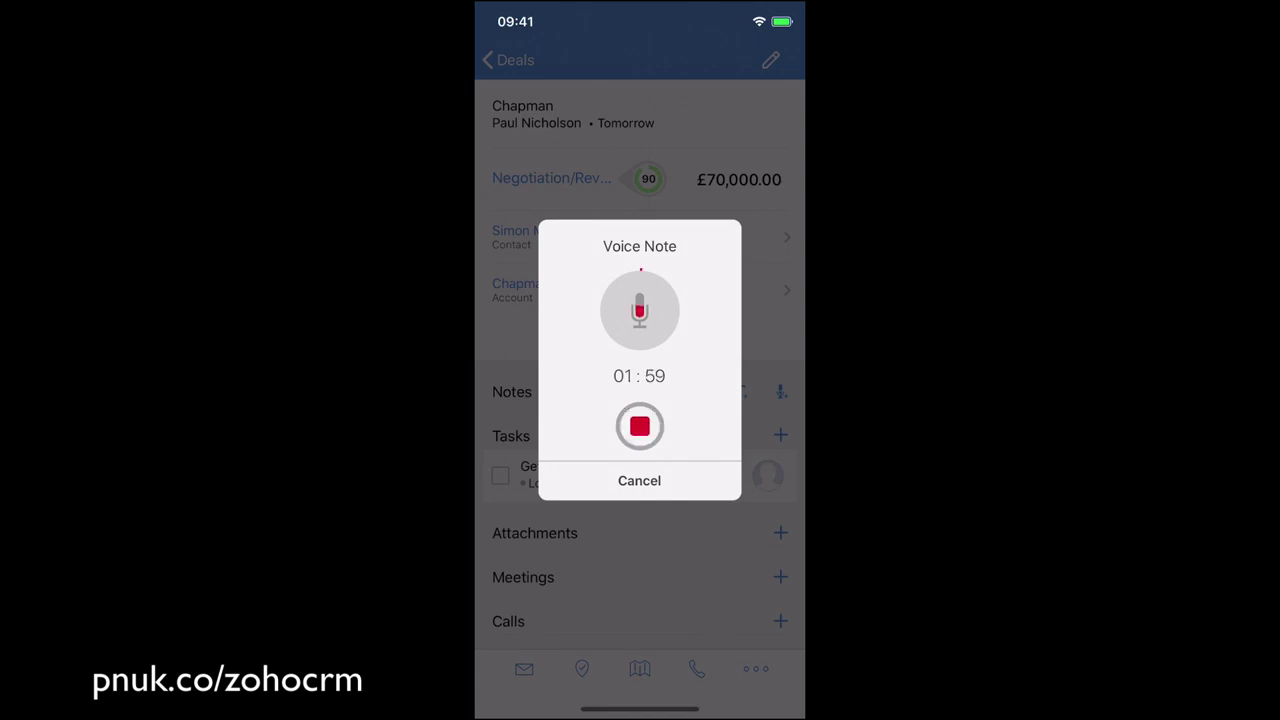
{"action": "left_click", "coordinate": [639, 426]}
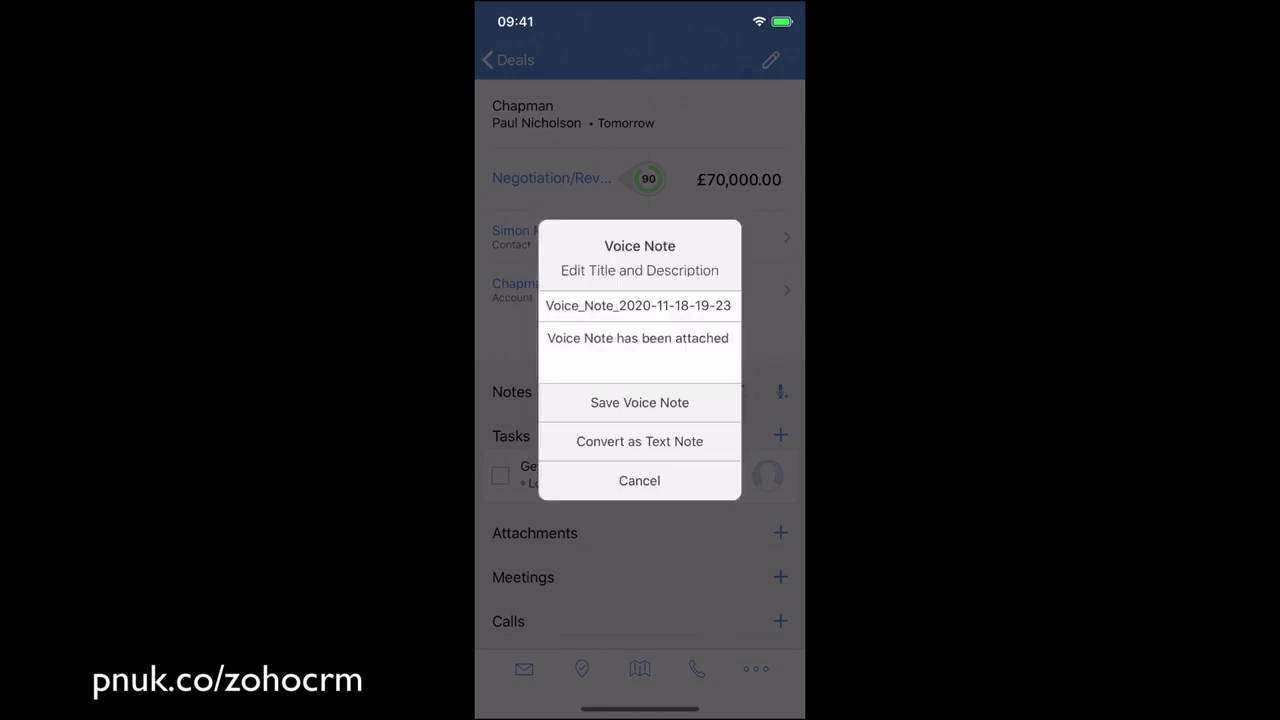
{"action": "left_click", "coordinate": [639, 402]}
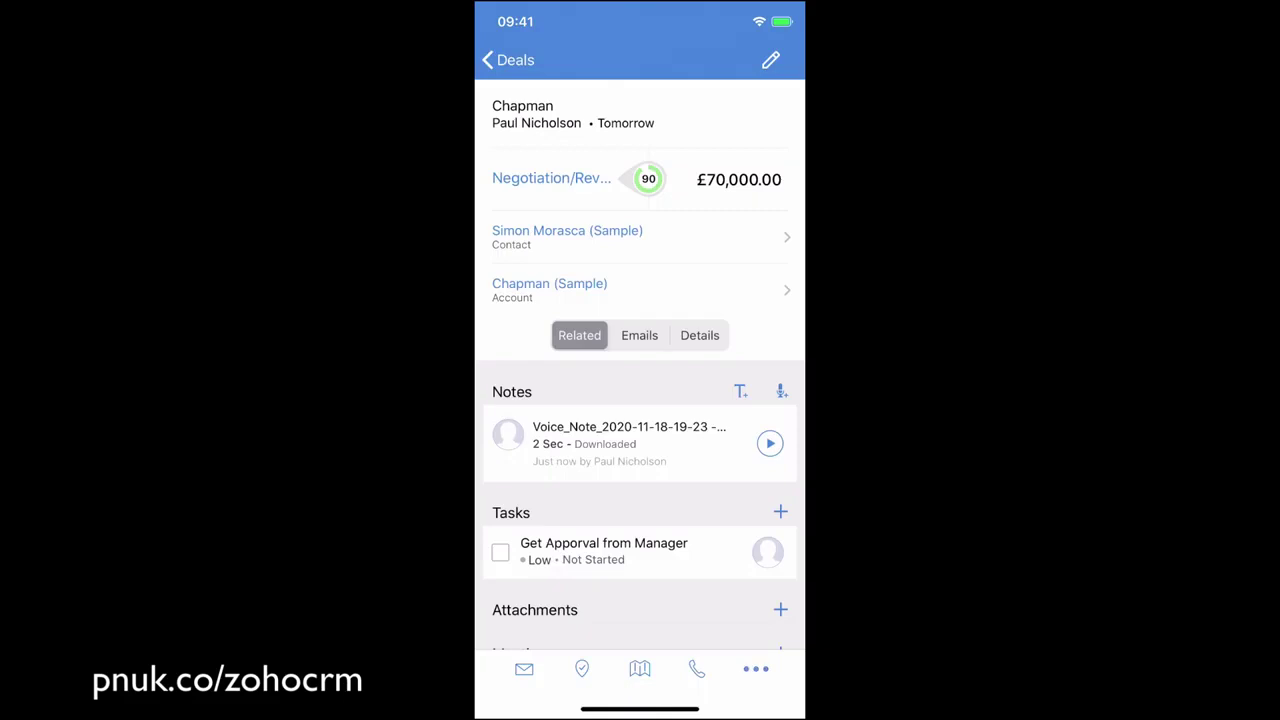
Leave the Chapman deal and return to the deals list.
{"action": "left_click", "coordinate": [756, 669]}
{"action": "left_click", "coordinate": [640, 300]}
{"action": "left_click", "coordinate": [510, 60]}
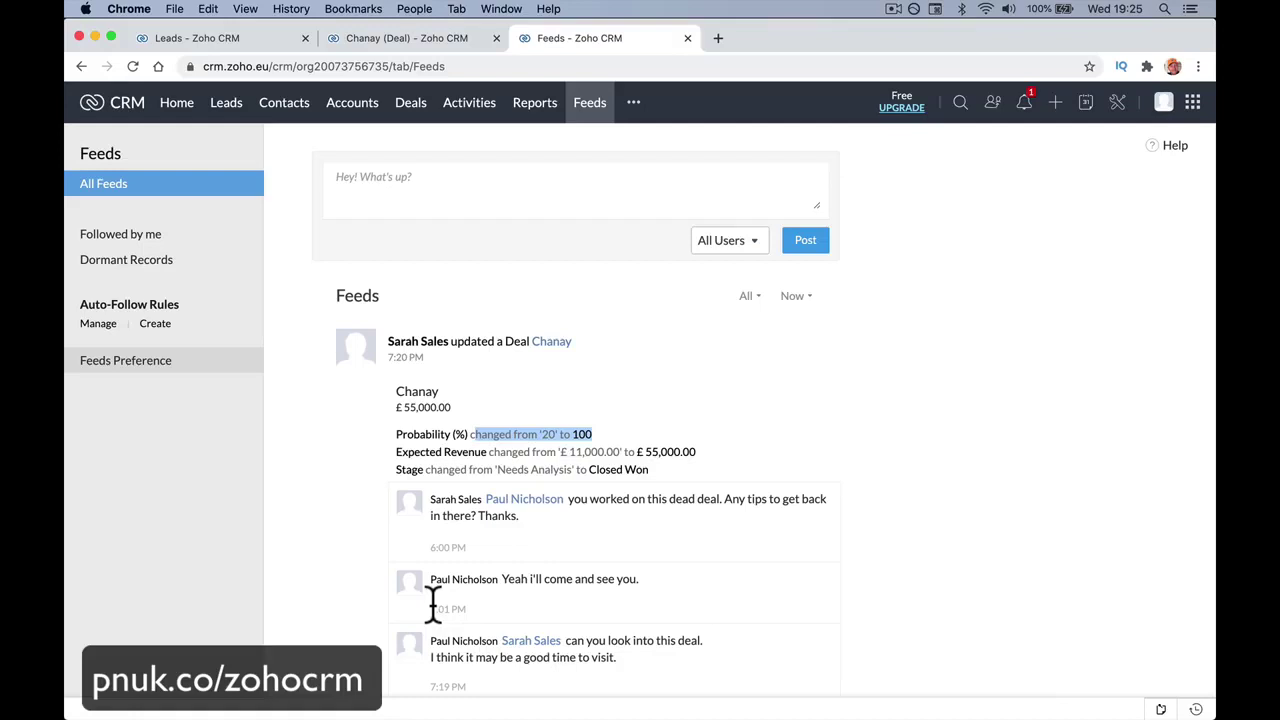
Leave the Chanay deal's Feeds page for the web All Contacts list of 14 contacts.
{"action": "left_click", "coordinate": [284, 102]}
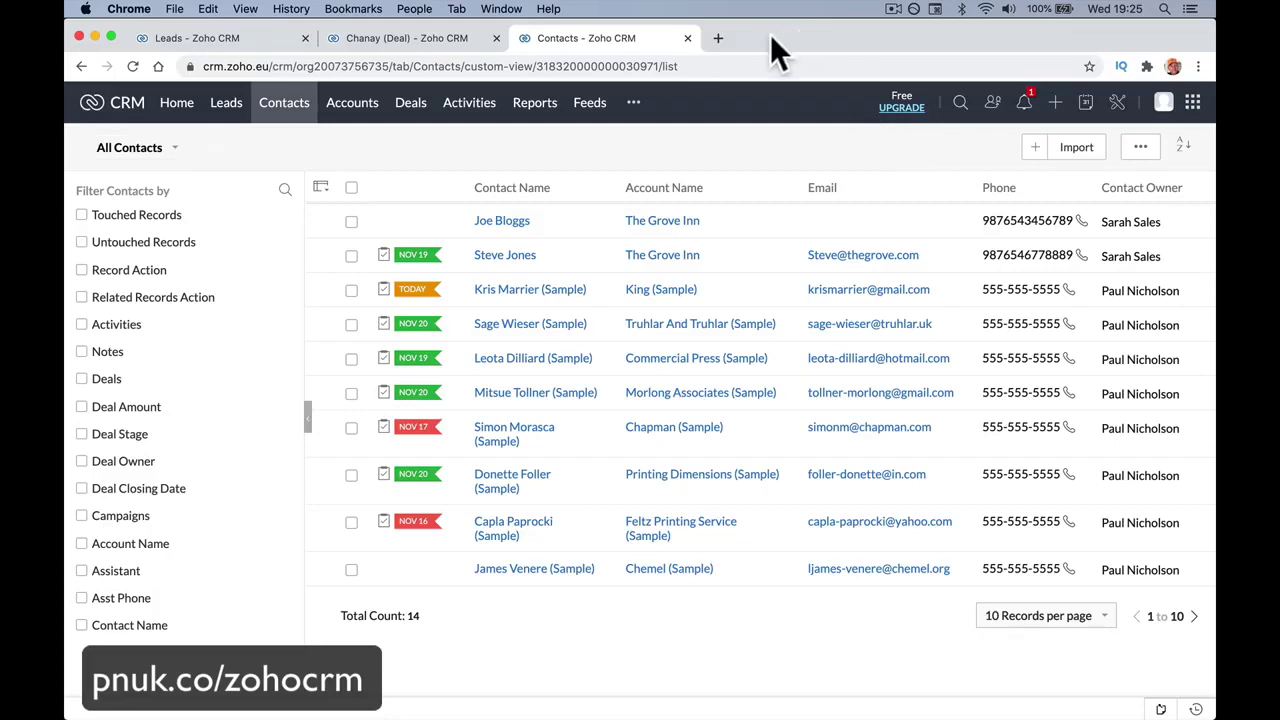
Load pnuk.co/zohocrm and open the Zoho CRM New User Certification course.
{"action": "left_click", "coordinate": [666, 66]}
{"action": "type", "text": "pnuk.c"}
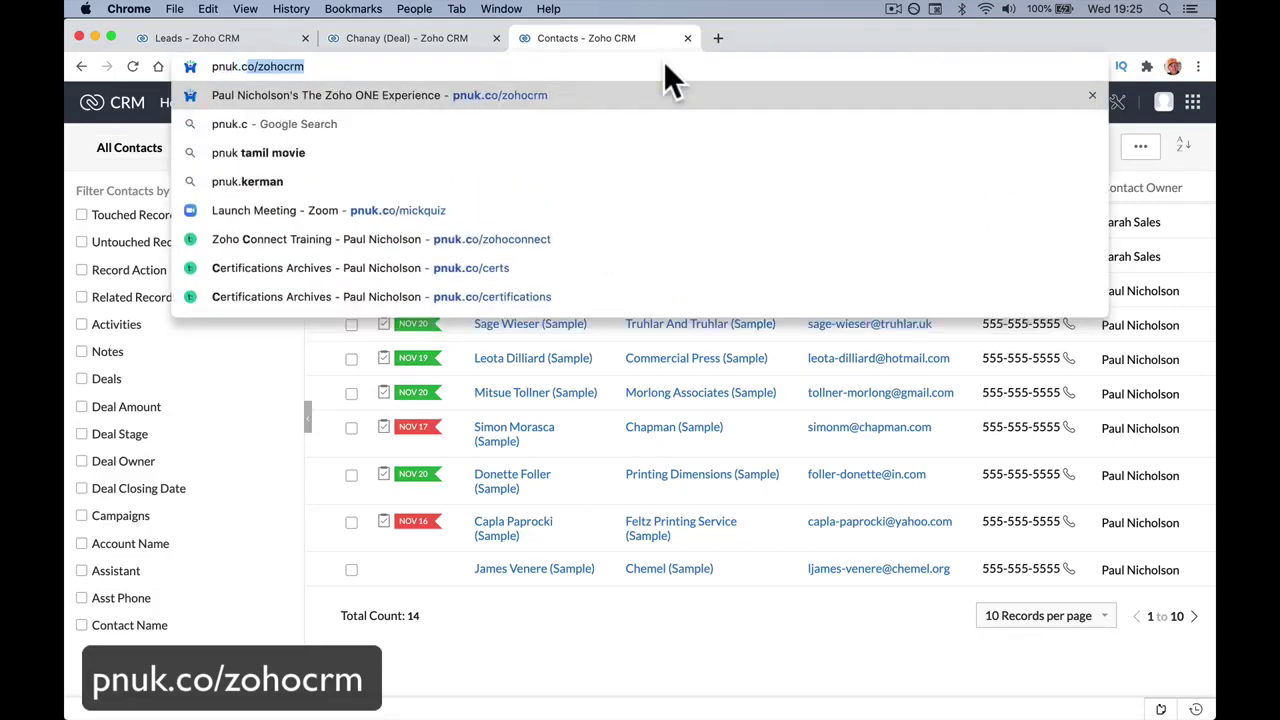
{"action": "type", "text": "o/zohocrm"}
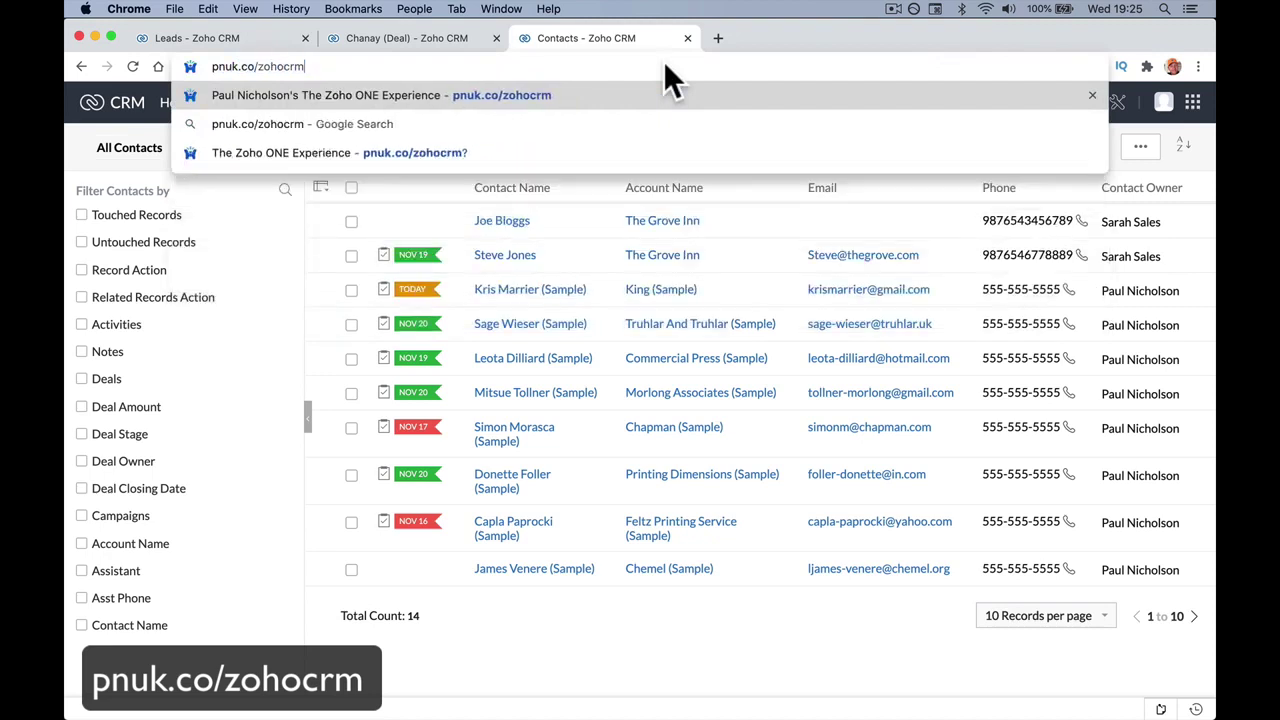
{"action": "key", "text": "Return"}
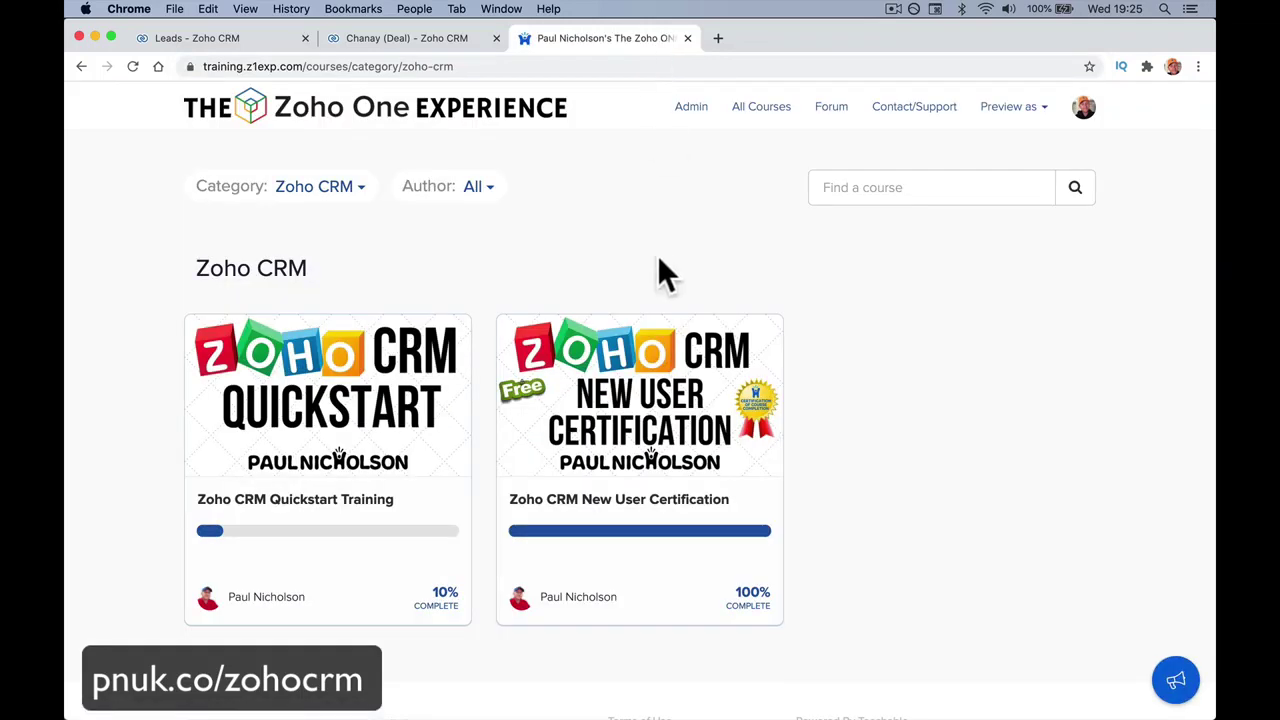
{"action": "left_click", "coordinate": [661, 382]}
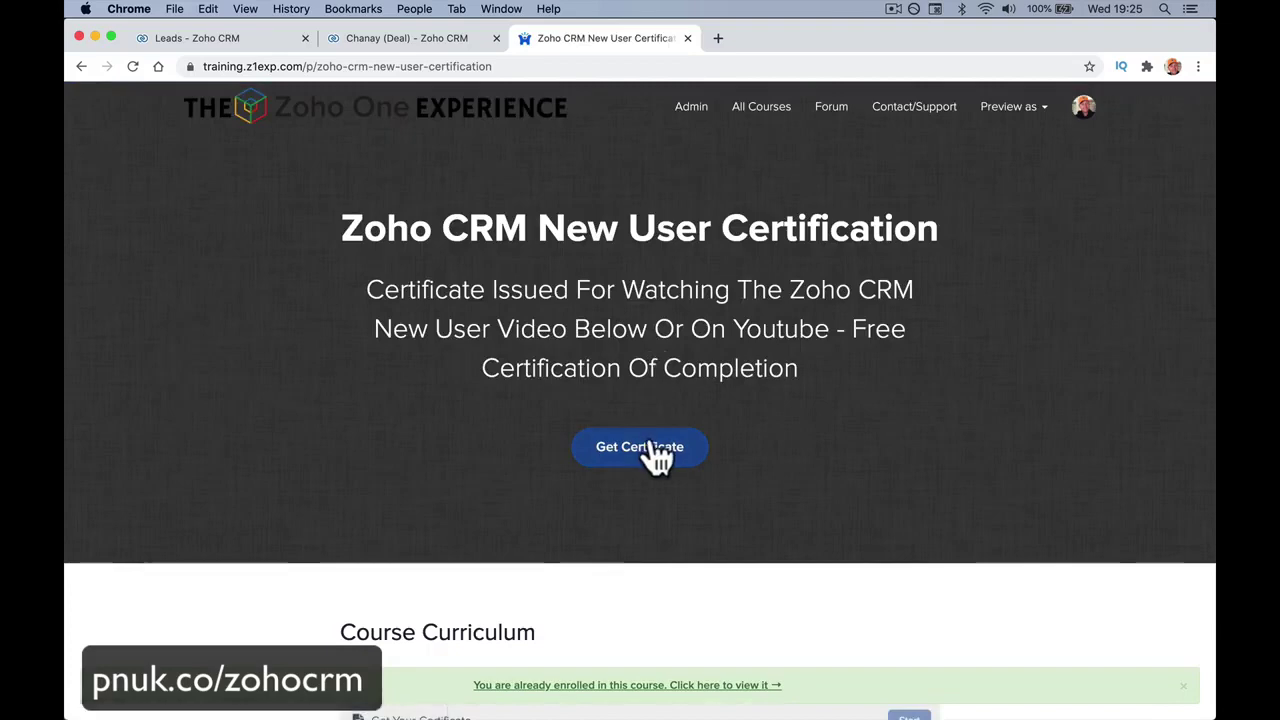
Request the course certificate and scroll through the resulting page.
{"action": "left_click", "coordinate": [655, 460]}
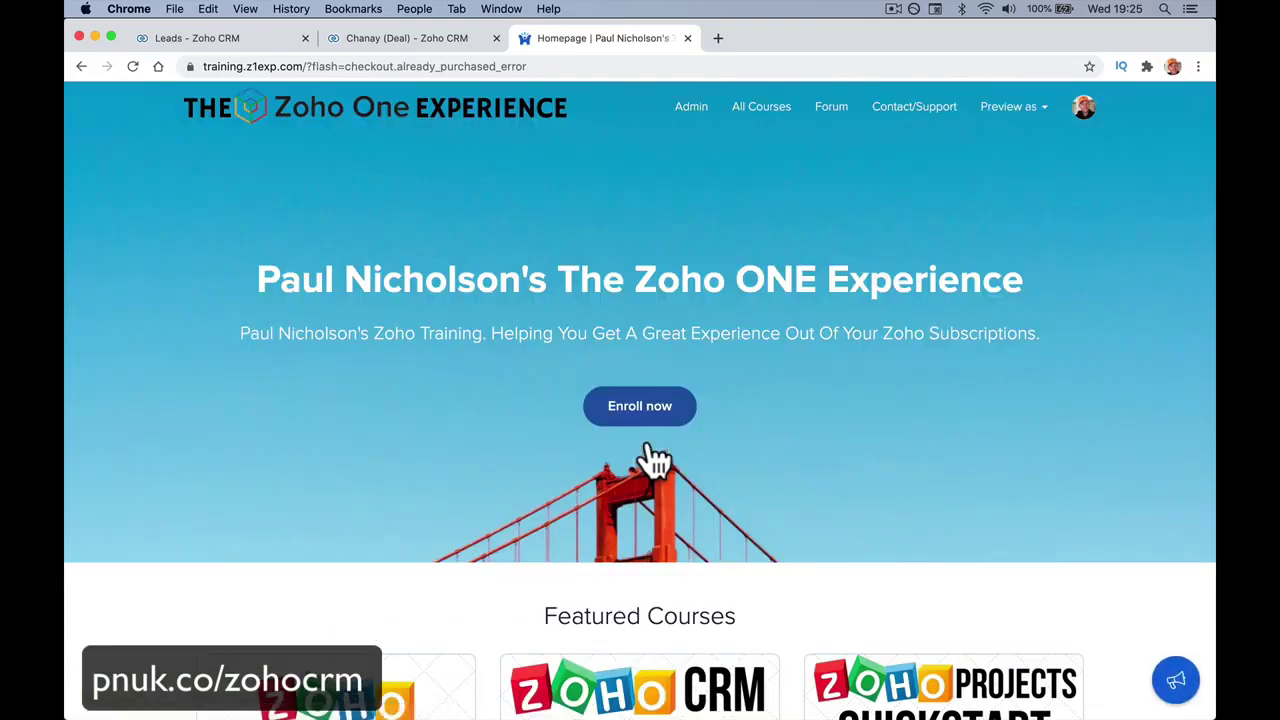
{"action": "scroll", "coordinate": [655, 460], "scroll_direction": "down", "scroll_amount": 2}
{"action": "scroll", "coordinate": [652, 458], "scroll_direction": "down", "scroll_amount": 2}
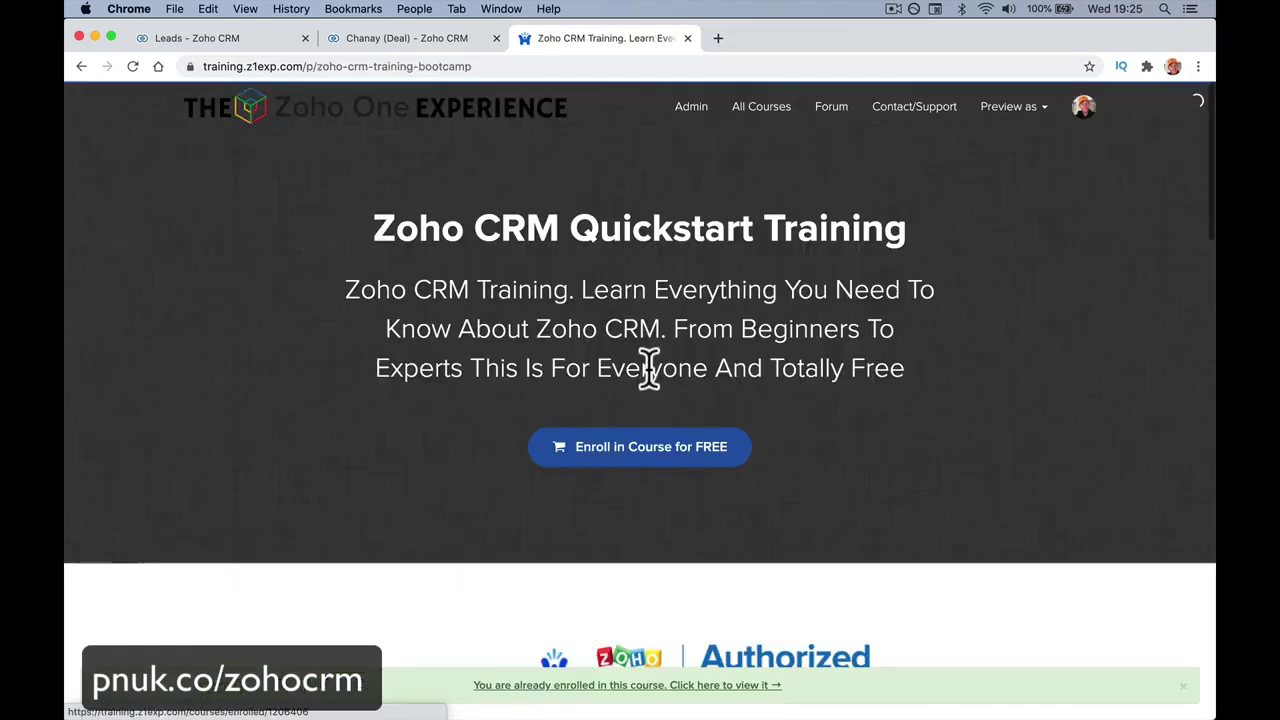
{"action": "scroll", "coordinate": [650, 385], "scroll_direction": "down", "scroll_amount": 5}
{"action": "scroll", "coordinate": [649, 372], "scroll_direction": "down", "scroll_amount": 1}
{"action": "scroll", "coordinate": [651, 386], "scroll_direction": "up", "scroll_amount": 2}
{"action": "scroll", "coordinate": [651, 390], "scroll_direction": "left", "scroll_amount": 5}
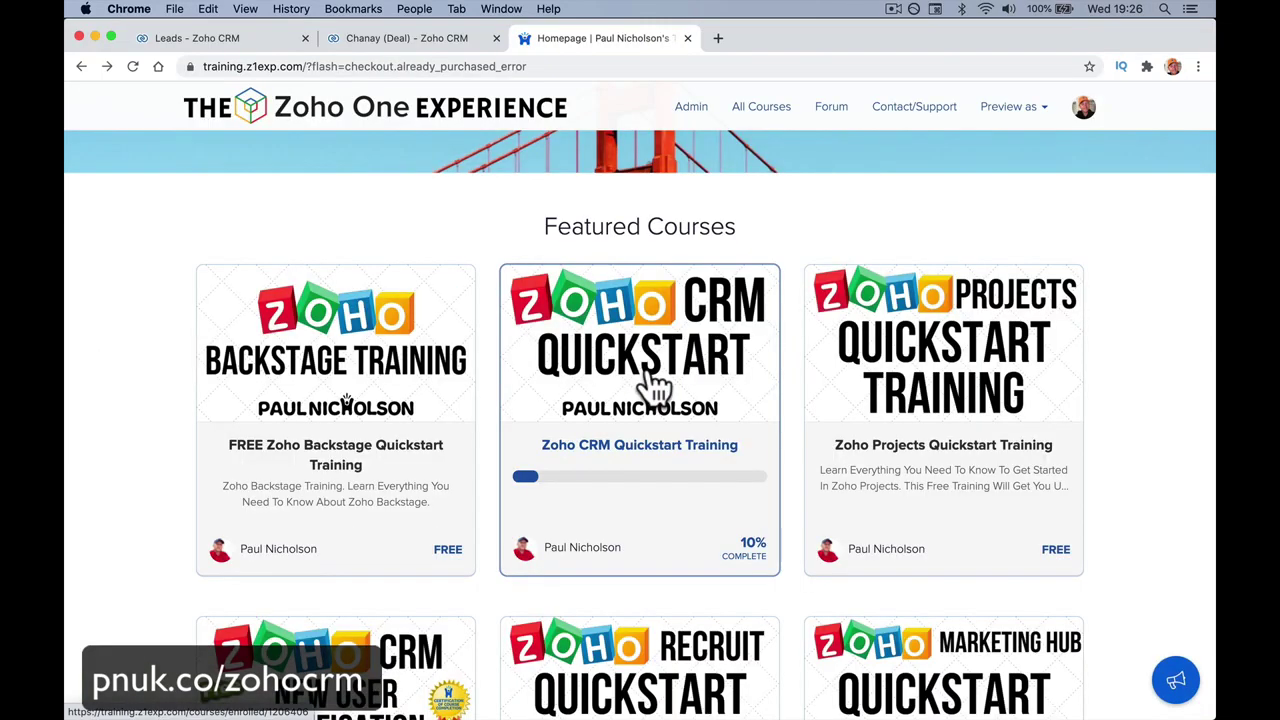
{"action": "scroll", "coordinate": [650, 385], "scroll_direction": "down", "scroll_amount": 3}
Reopen the Zoho CRM New User Certification course and request its certificate again.
{"action": "left_click", "coordinate": [345, 400]}
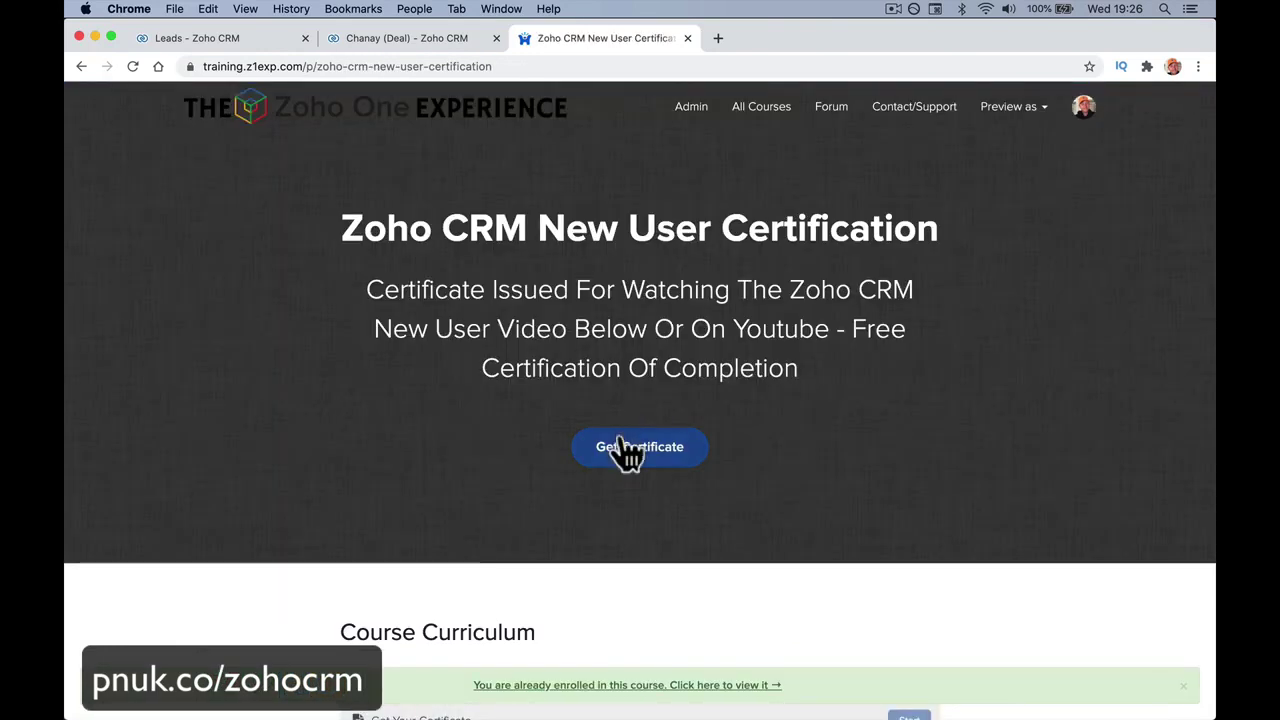
{"action": "left_click", "coordinate": [628, 448]}
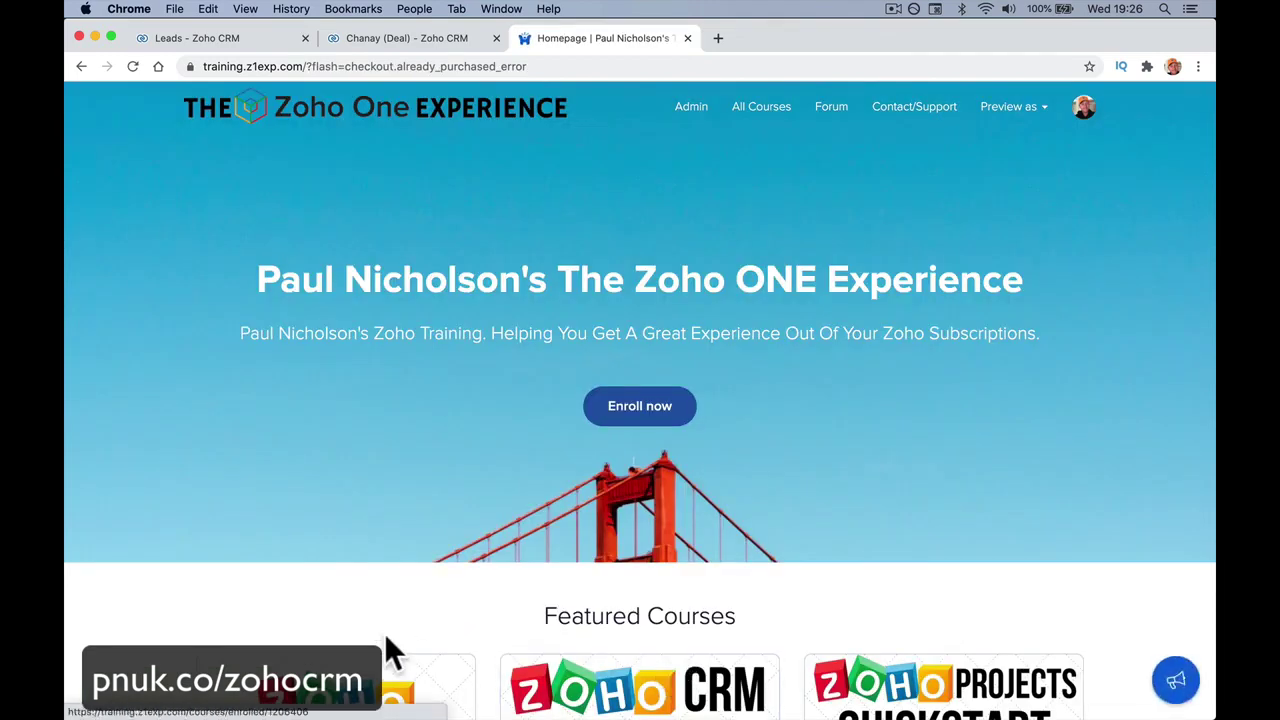
{"action": "scroll", "coordinate": [391, 651], "scroll_direction": "down", "scroll_amount": 5}
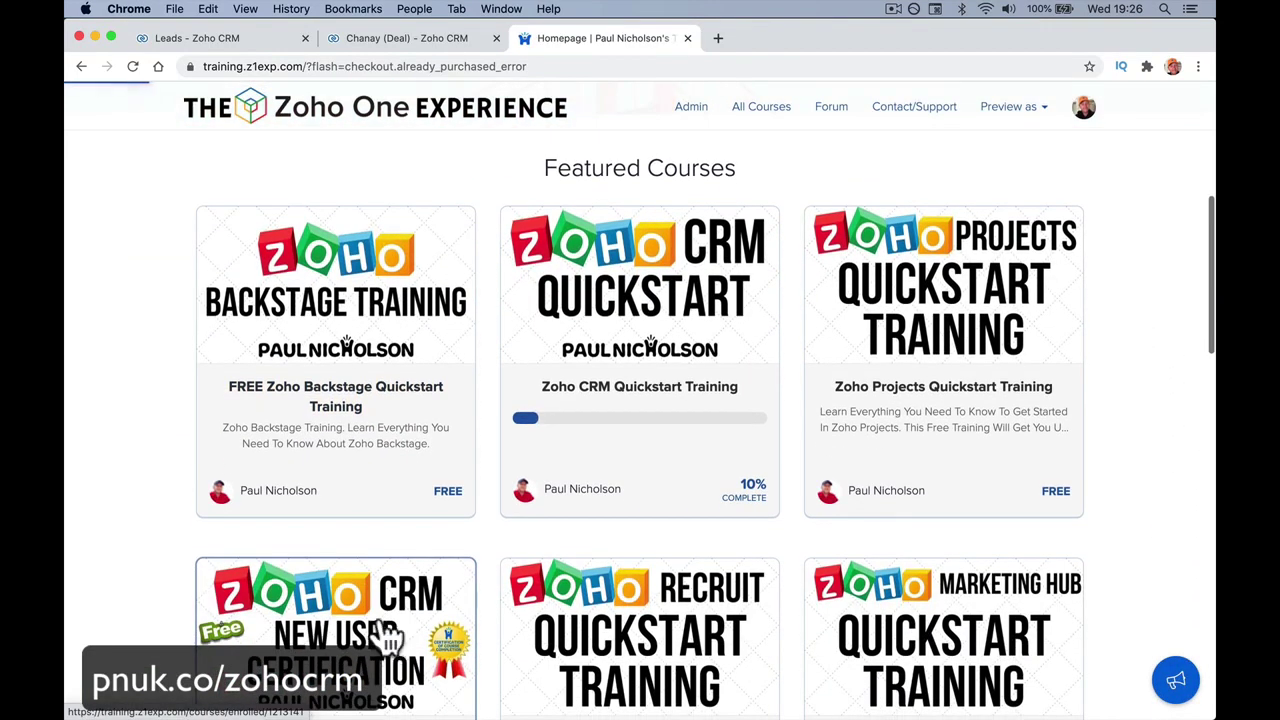
{"action": "left_click", "coordinate": [566, 466]}
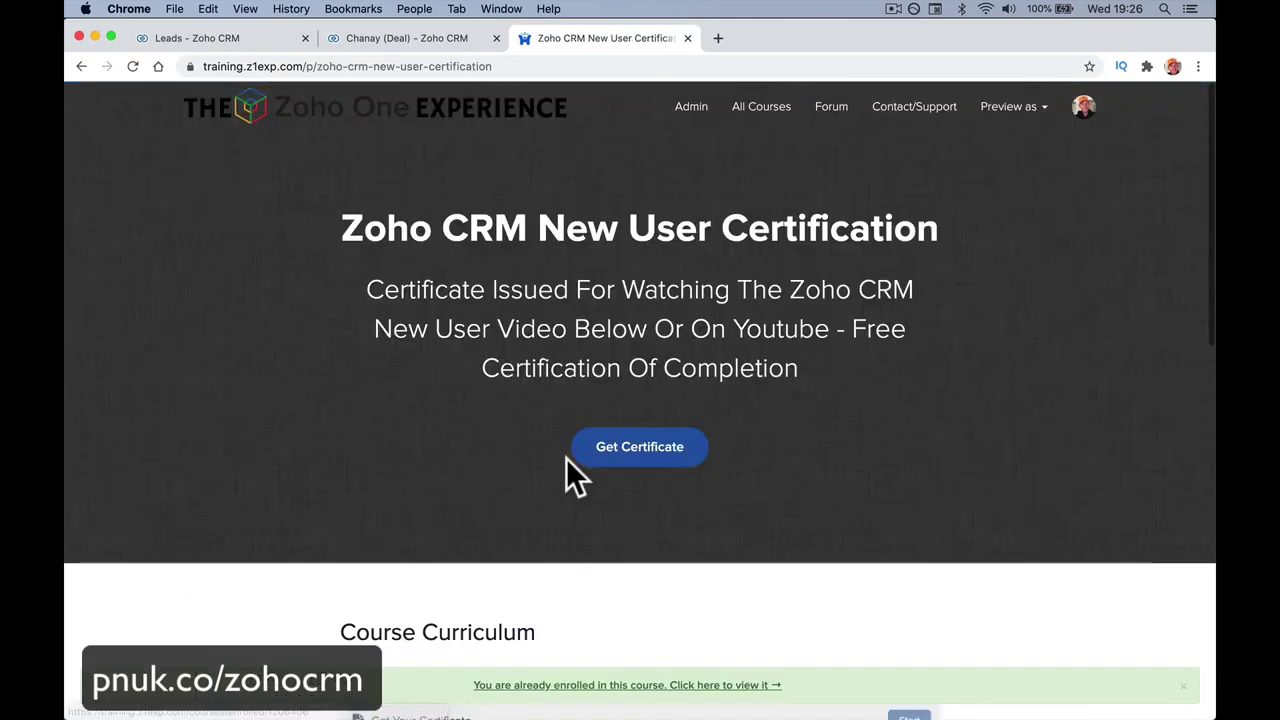
{"action": "scroll", "coordinate": [566, 458], "scroll_direction": "down", "scroll_amount": 5}
{"action": "scroll", "coordinate": [566, 458], "scroll_direction": "up", "scroll_amount": 2}
Open the enrolled course and display its certificate of graduation.
{"action": "left_click", "coordinate": [612, 688]}
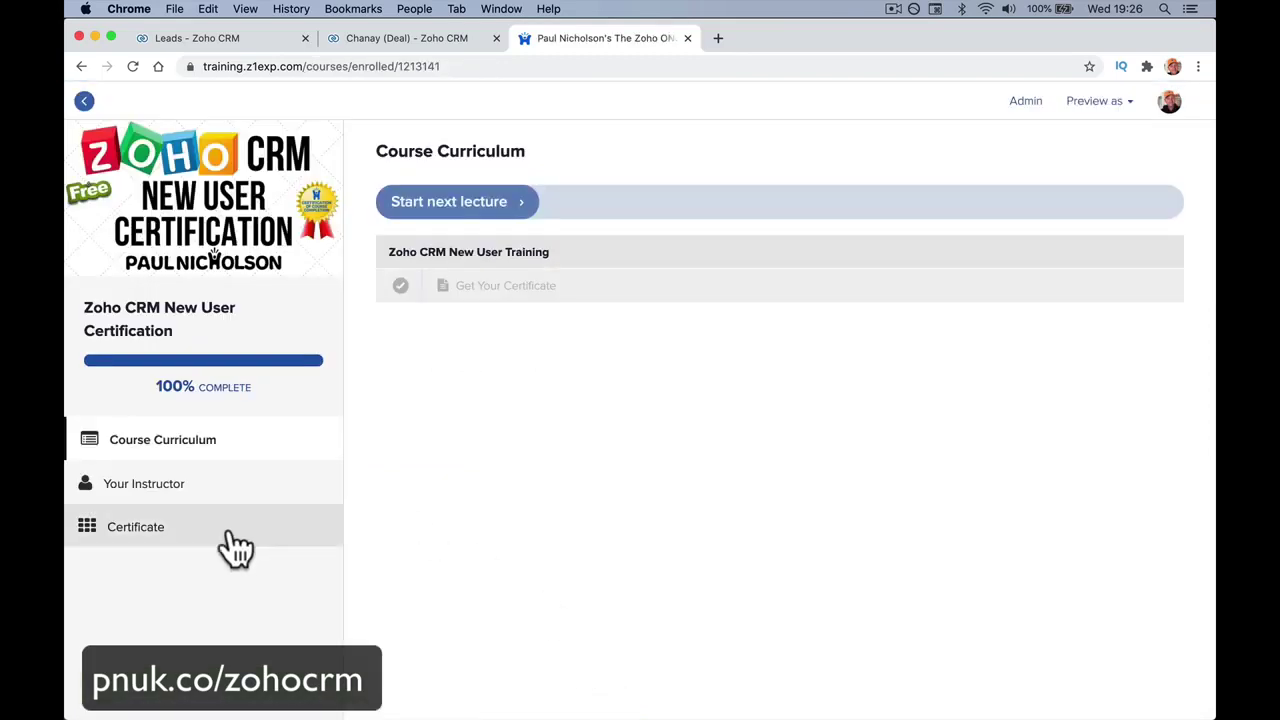
{"action": "left_click", "coordinate": [207, 532]}
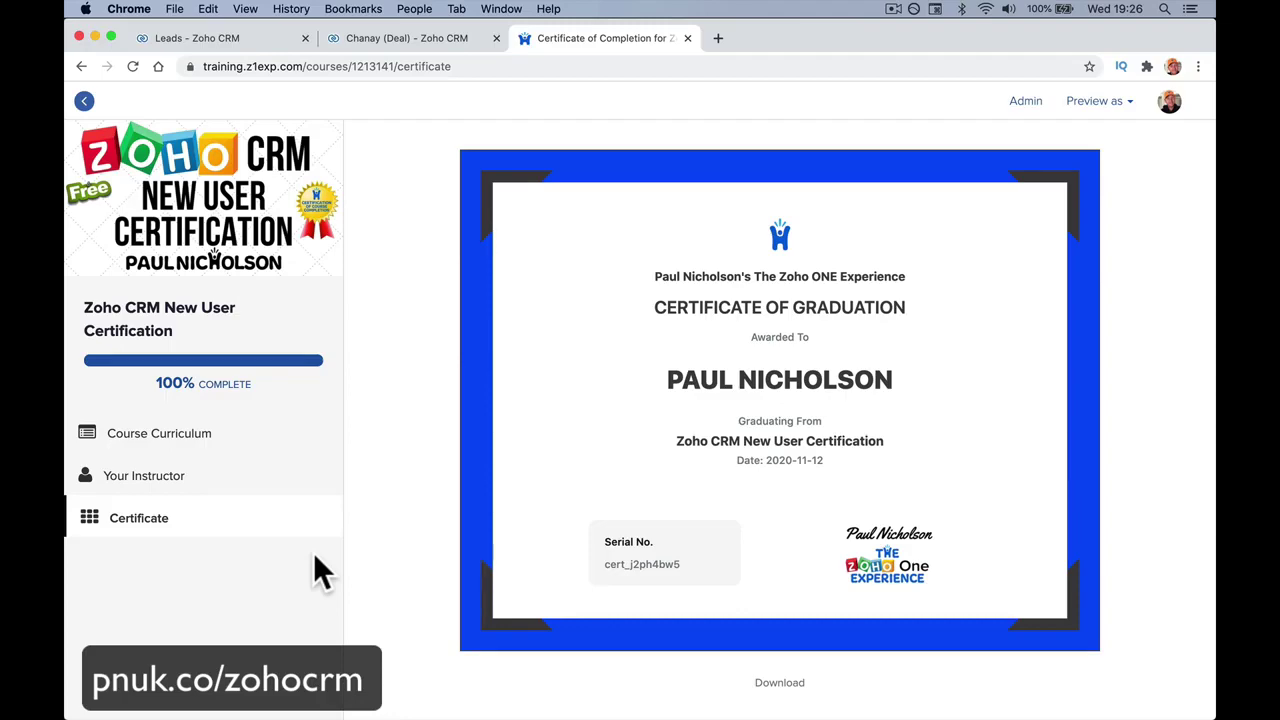
{"action": "scroll", "coordinate": [313, 566], "scroll_direction": "left", "scroll_amount": 5}
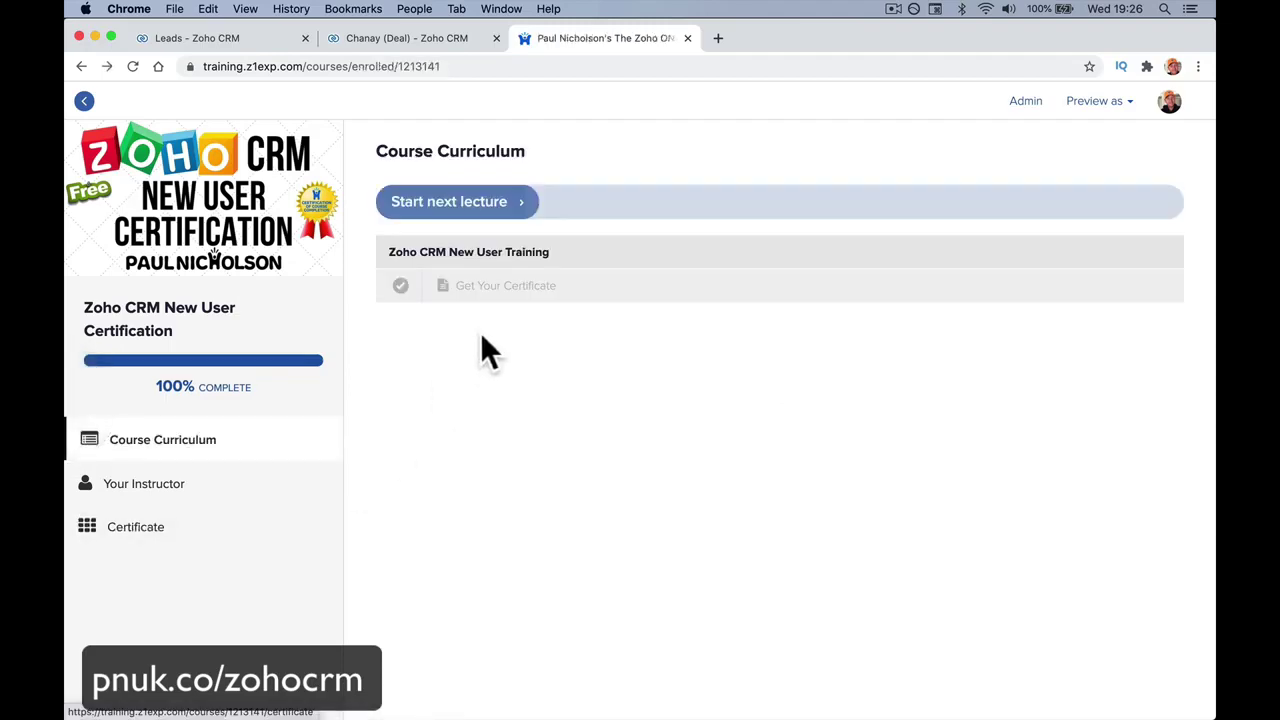
{"action": "scroll", "coordinate": [555, 407], "scroll_direction": "down", "scroll_amount": 5}
{"action": "scroll", "coordinate": [555, 407], "scroll_direction": "down", "scroll_amount": 5}
Open the forum.z1exp.com community forum in a new tab.
{"action": "left_click", "coordinate": [662, 312]}
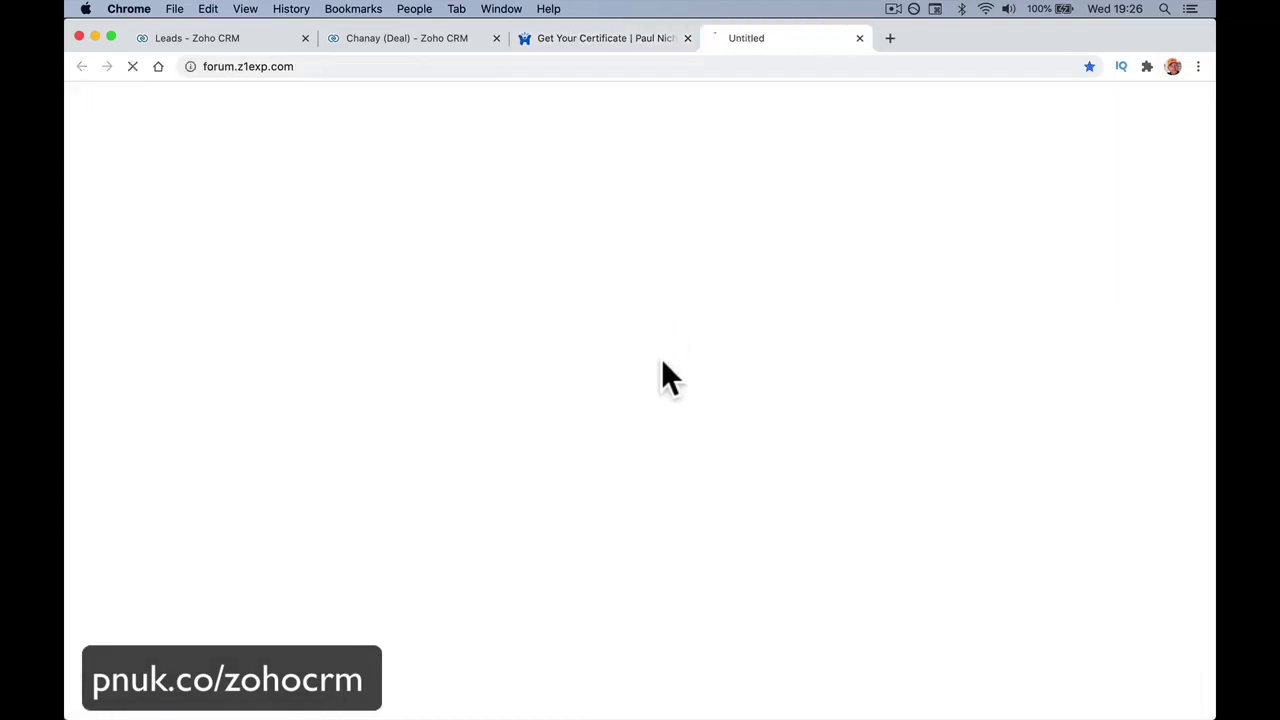